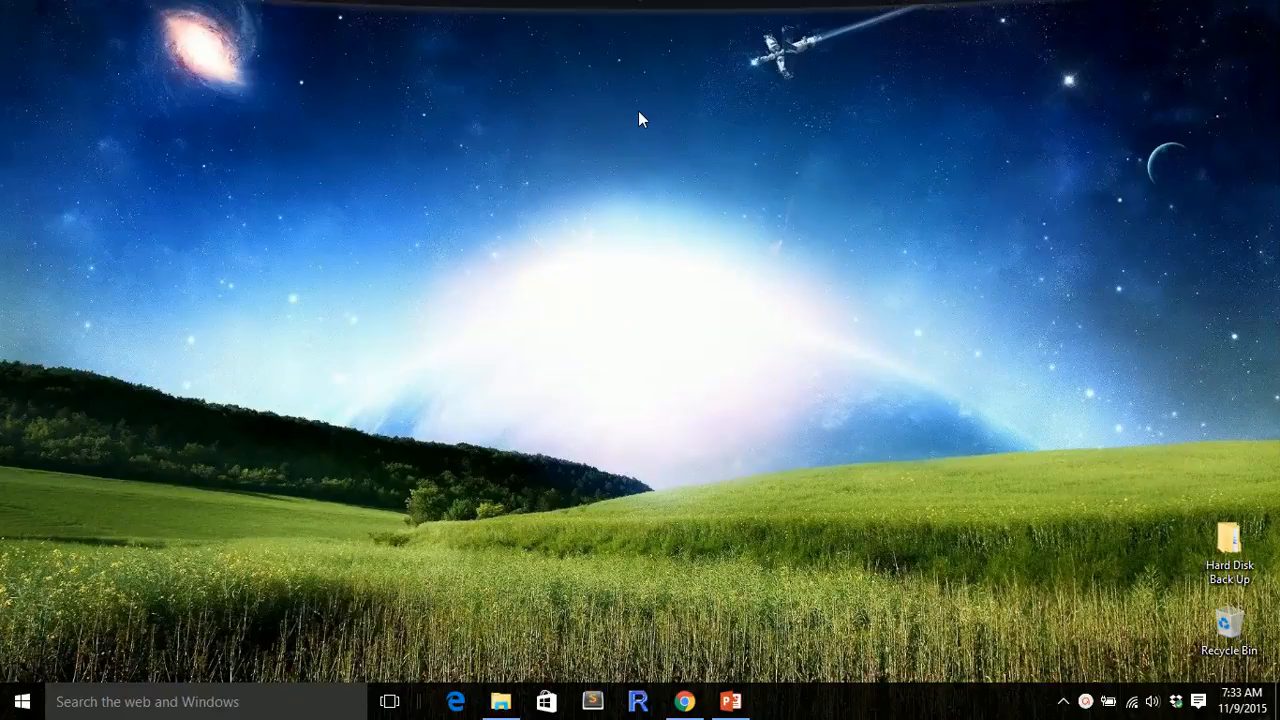
# - Launch ArcMap, dismiss the Getting Started dialog to work in a blank map, and activate the Select Elements tool
pyautogui.moveTo(655, 9)
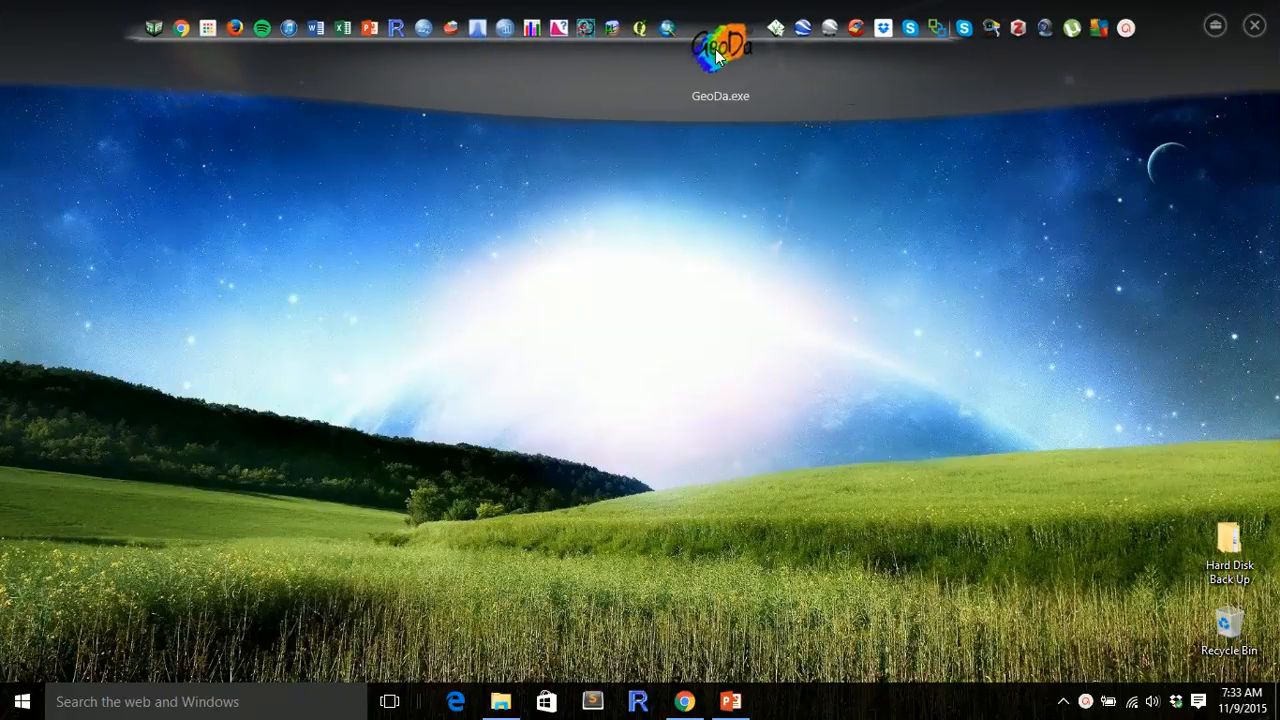
pyautogui.click(692, 45)
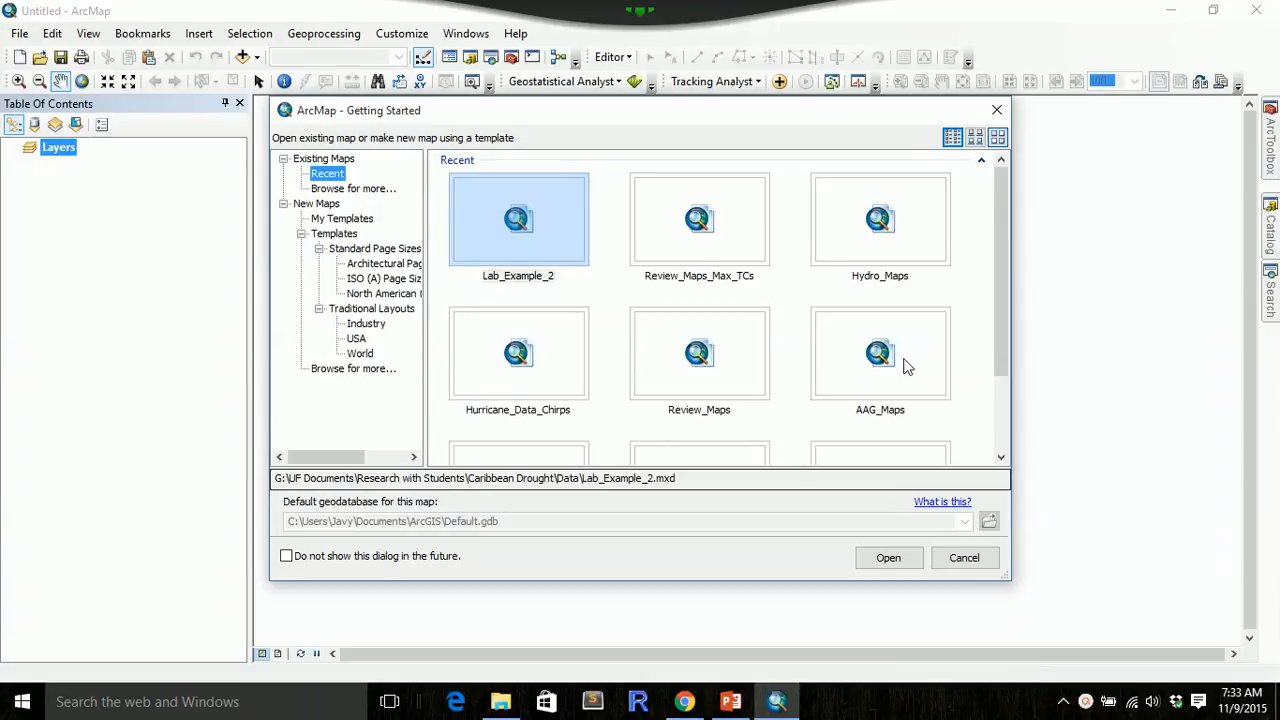
pyautogui.click(996, 112)
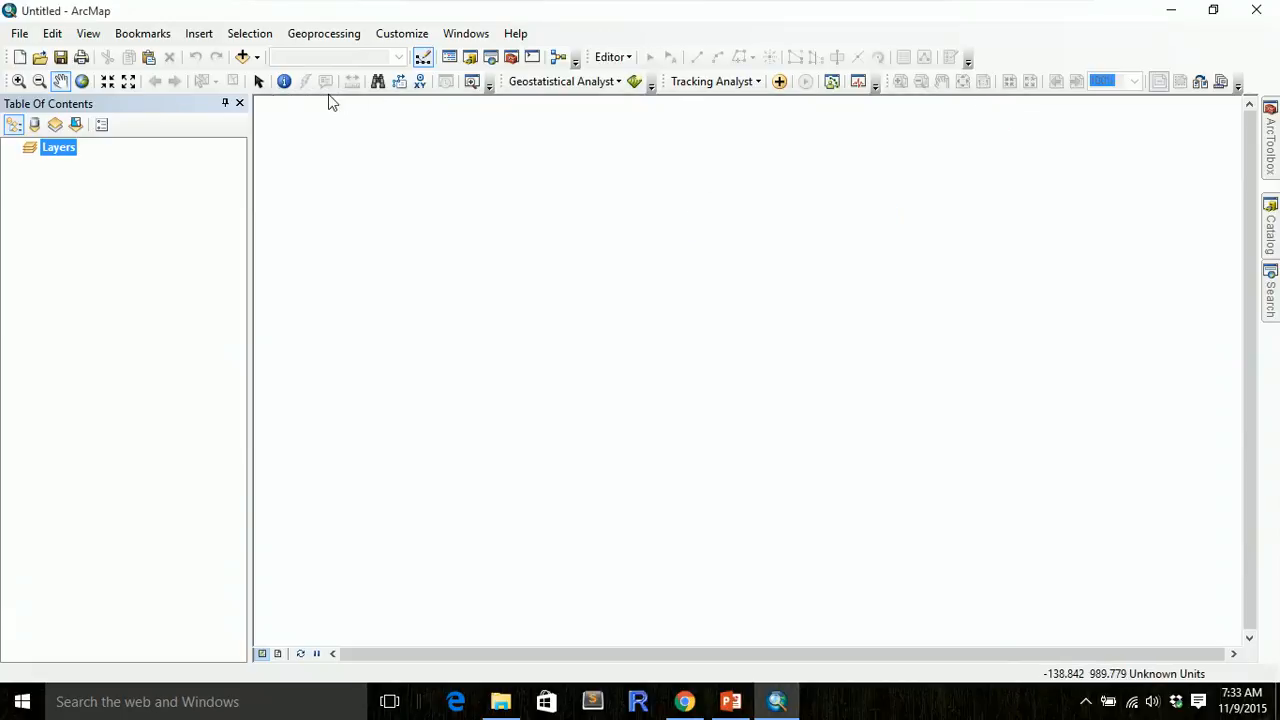
pyautogui.click(258, 82)
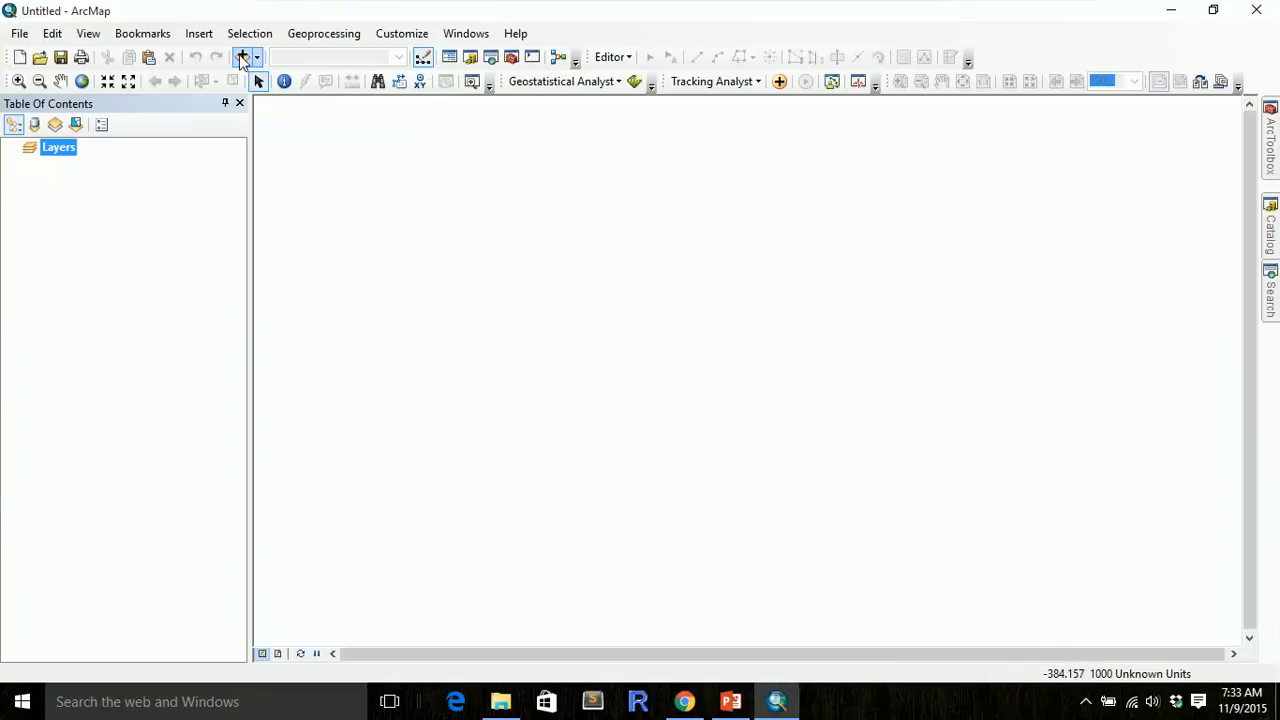
# - Start adding data to the map and begin a new folder connection, browsing the available locations
pyautogui.click(242, 57)
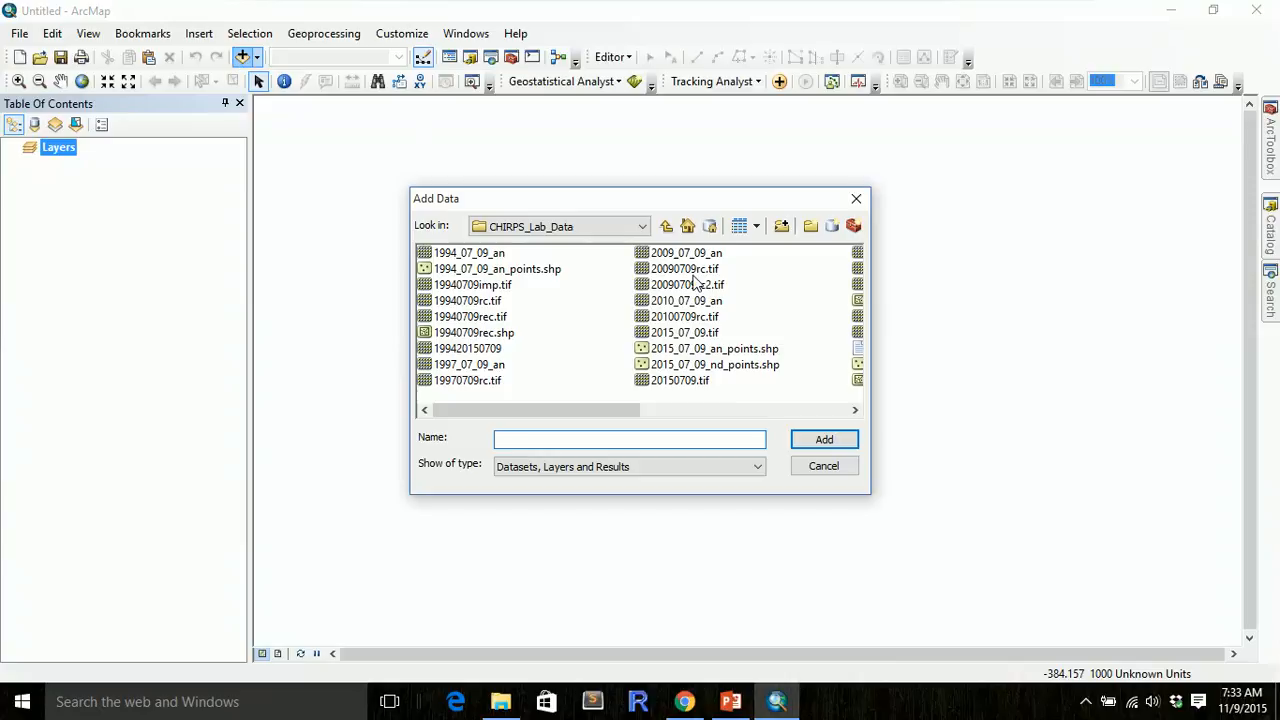
pyautogui.click(666, 227)
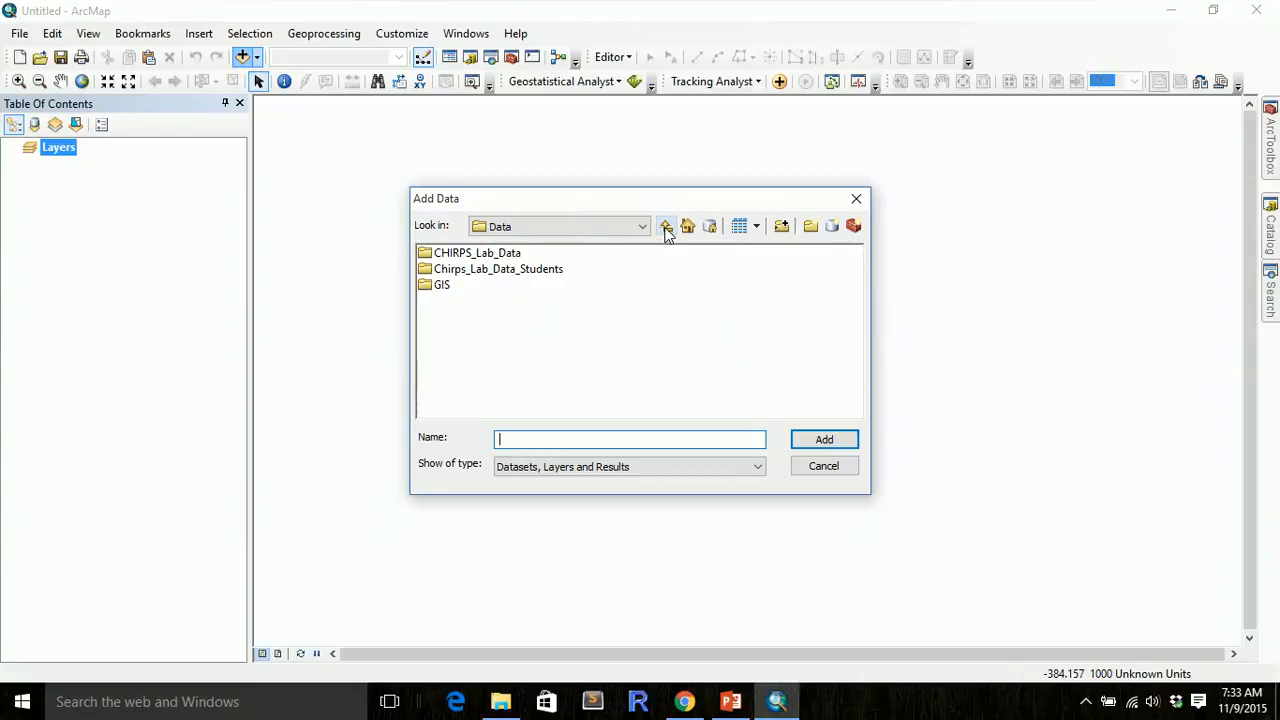
pyautogui.click(783, 228)
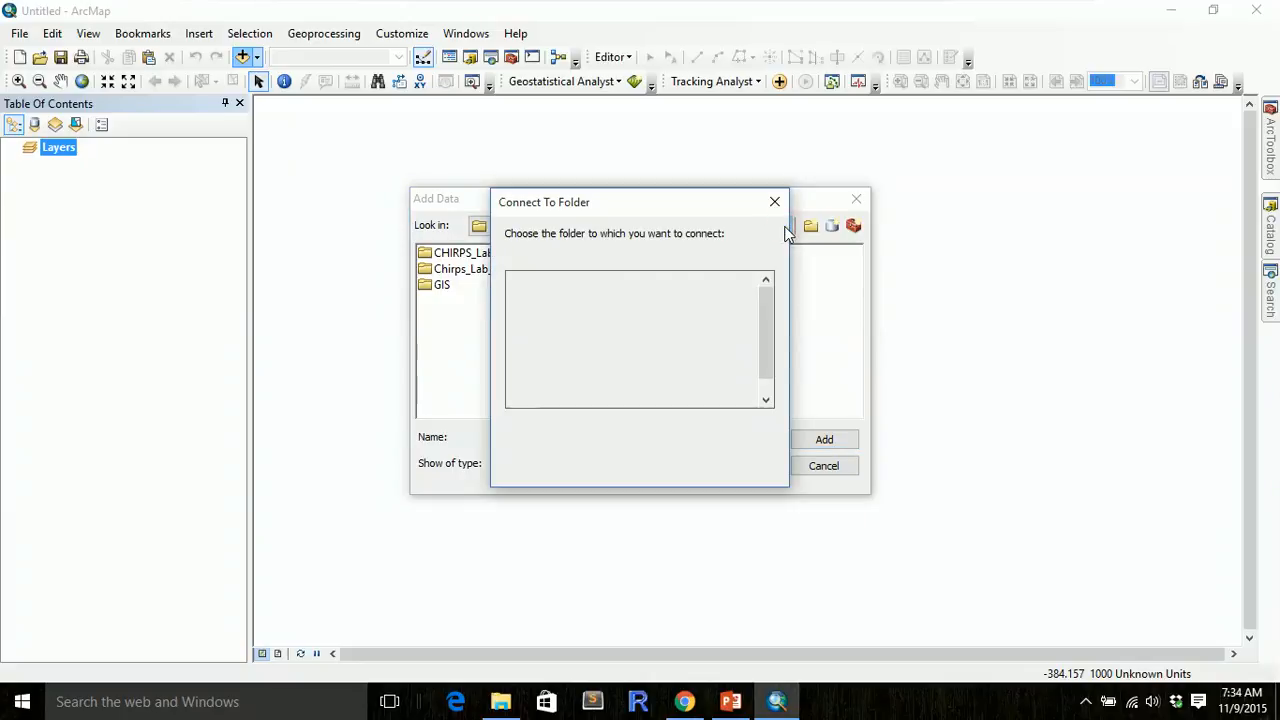
pyautogui.moveTo(761, 308); pyautogui.dragTo(763, 346)
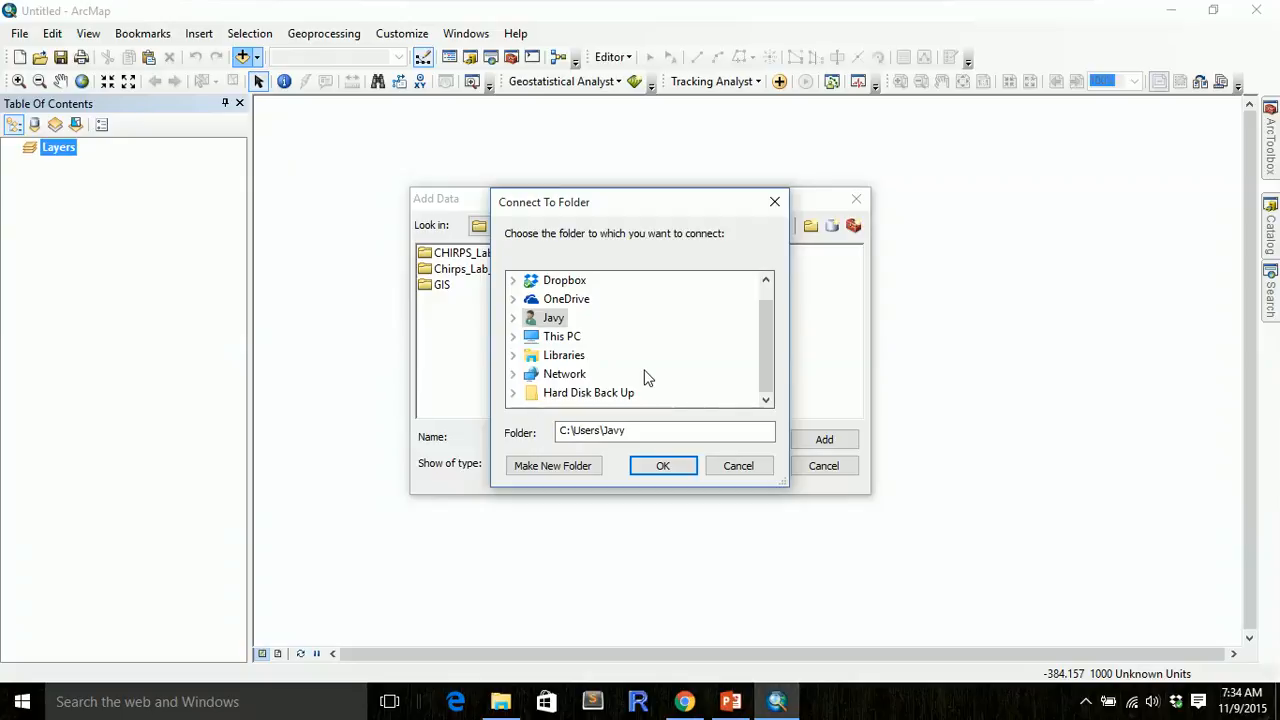
pyautogui.moveTo(765, 342); pyautogui.dragTo(772, 371)
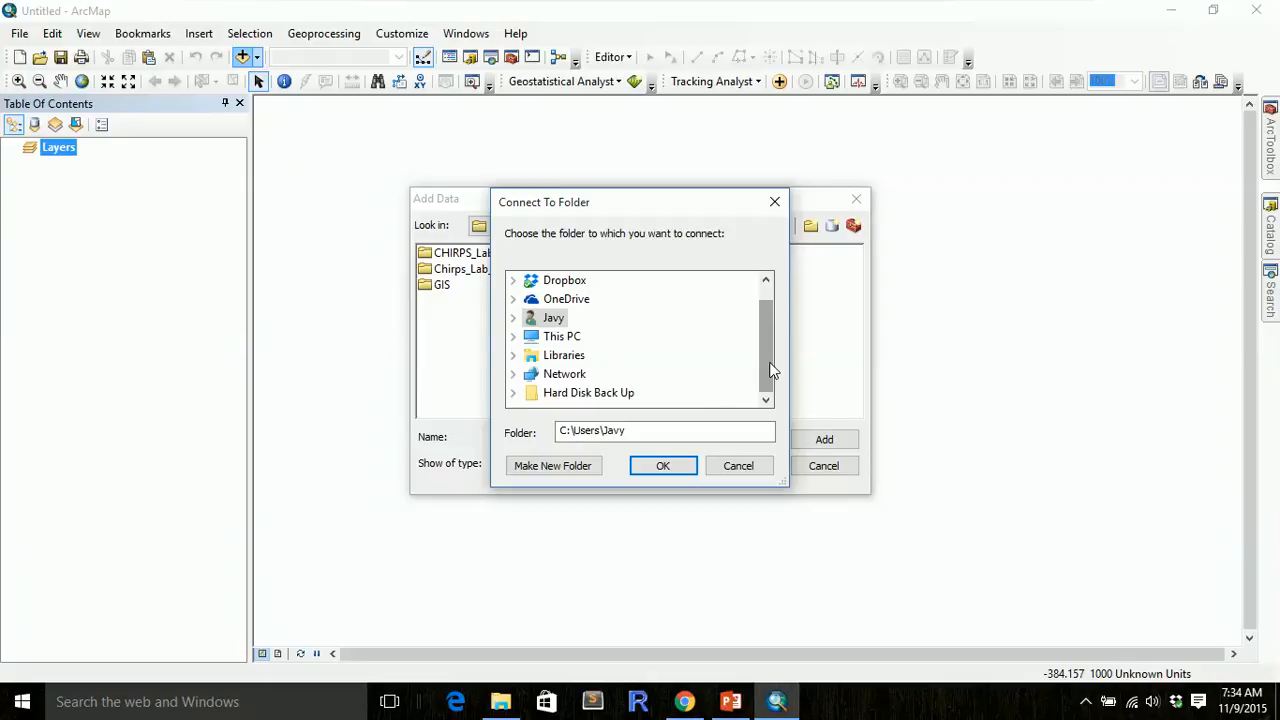
pyautogui.moveTo(762, 357); pyautogui.dragTo(762, 353)
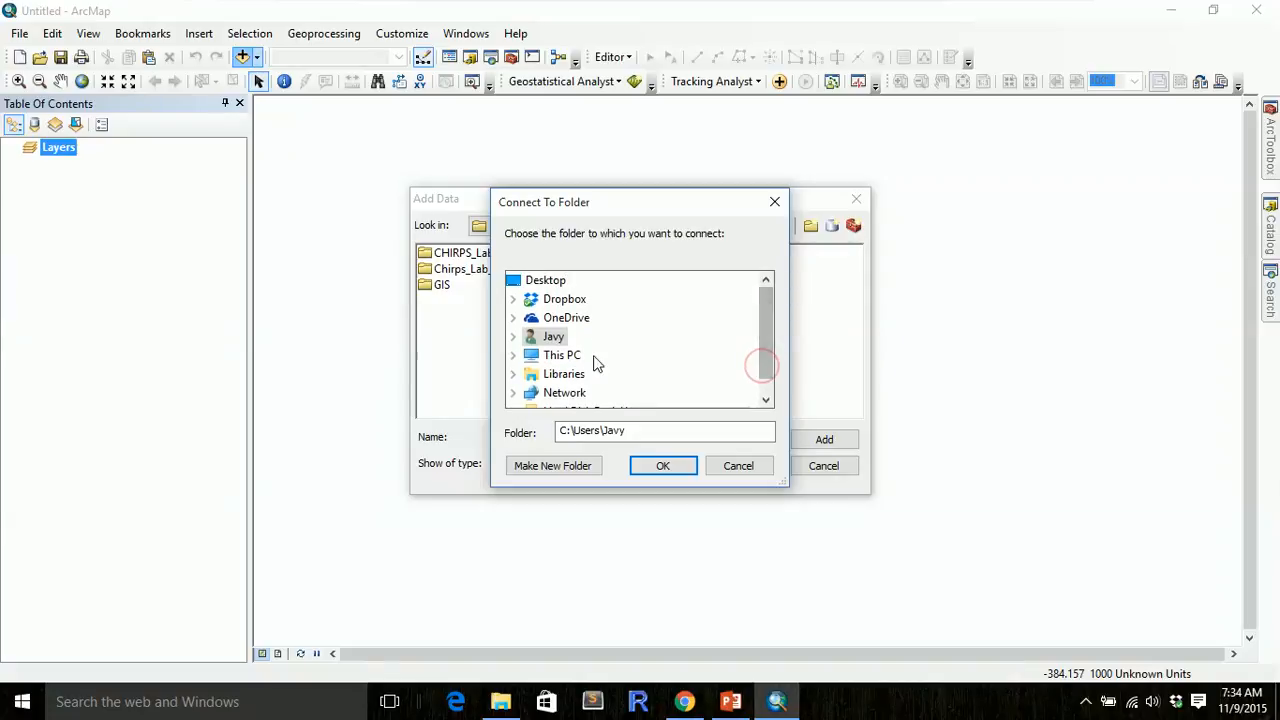
# - Expand This PC and the SAMSUNG (G:) drive in the folder tree
pyautogui.doubleClick(556, 340)
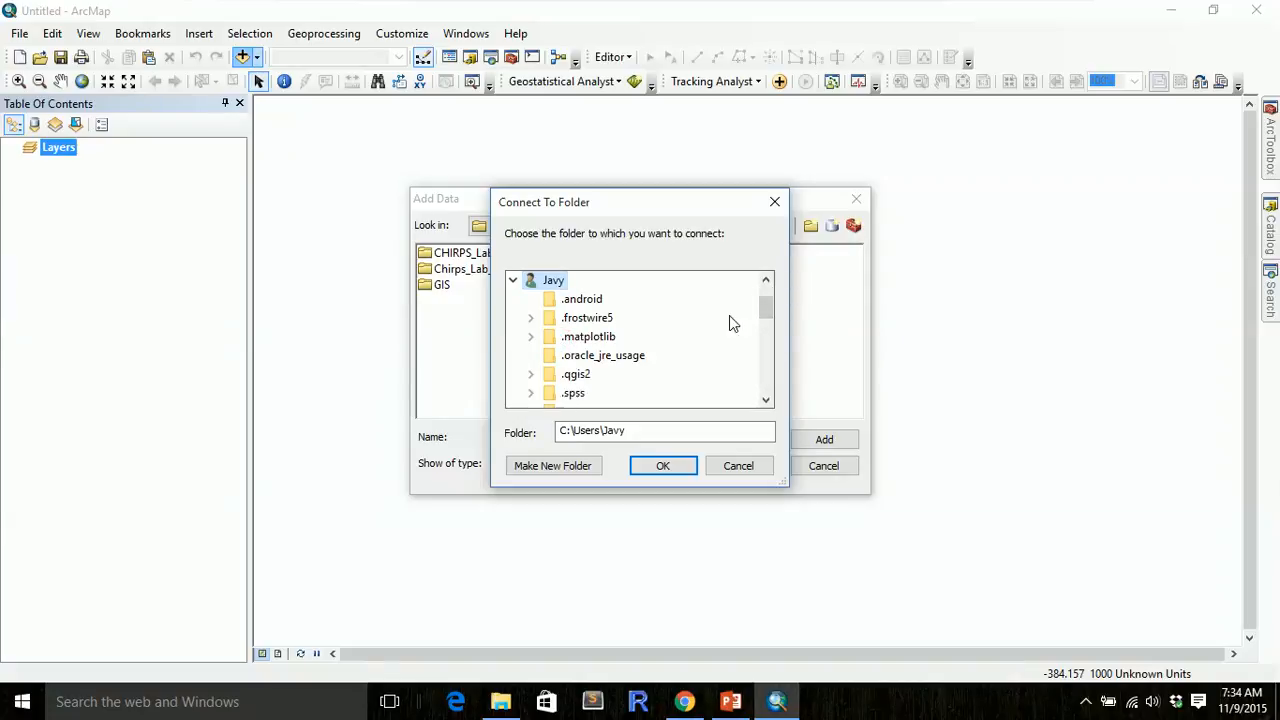
pyautogui.click(513, 280)
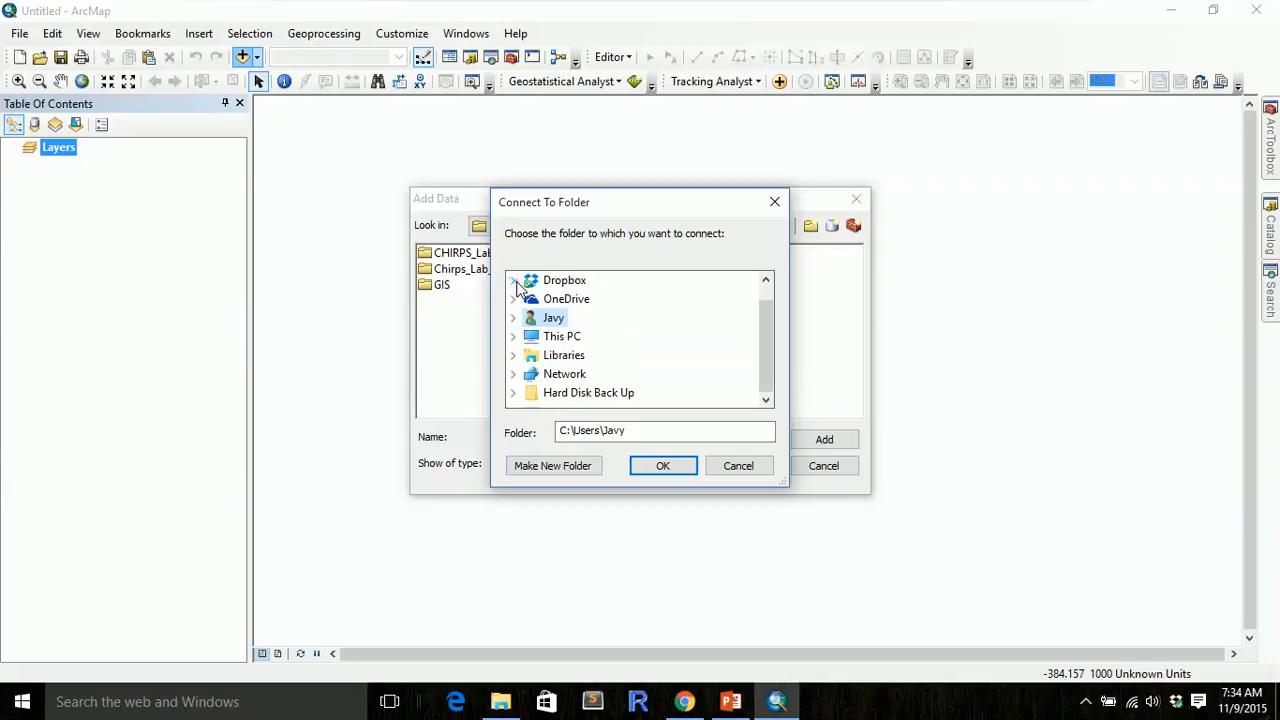
pyautogui.doubleClick(556, 337)
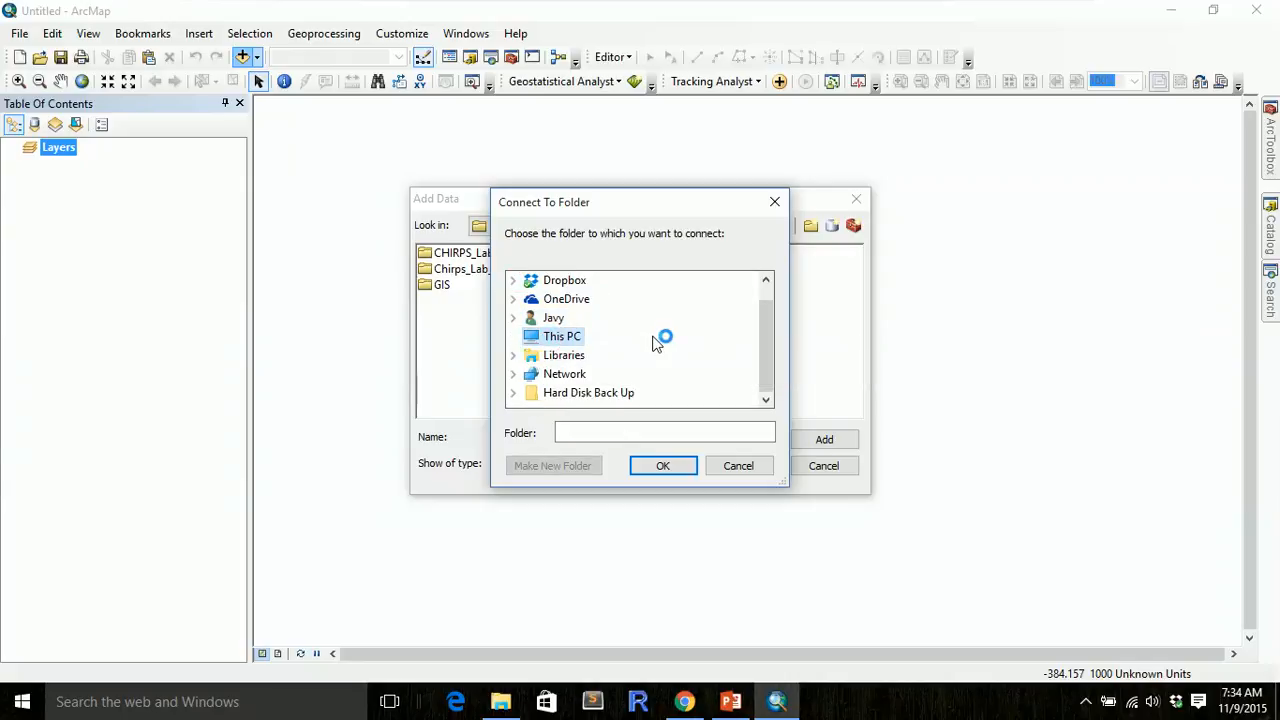
pyautogui.moveTo(766, 327); pyautogui.dragTo(770, 371)
pyautogui.doubleClick(597, 355)
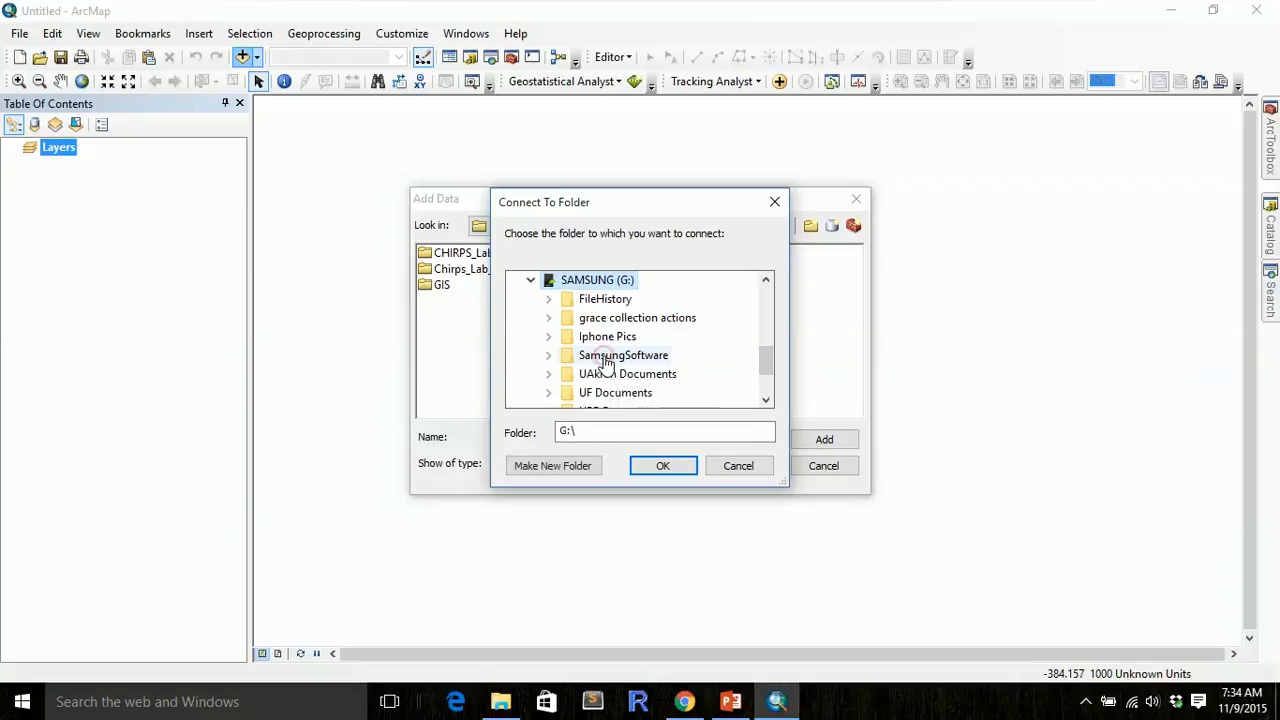
# - Connect to the Chirps_Lab_Data_Students folder under UF Documents\Research with Students\Caribbean Drought\Data
pyautogui.moveTo(771, 357); pyautogui.dragTo(771, 366)
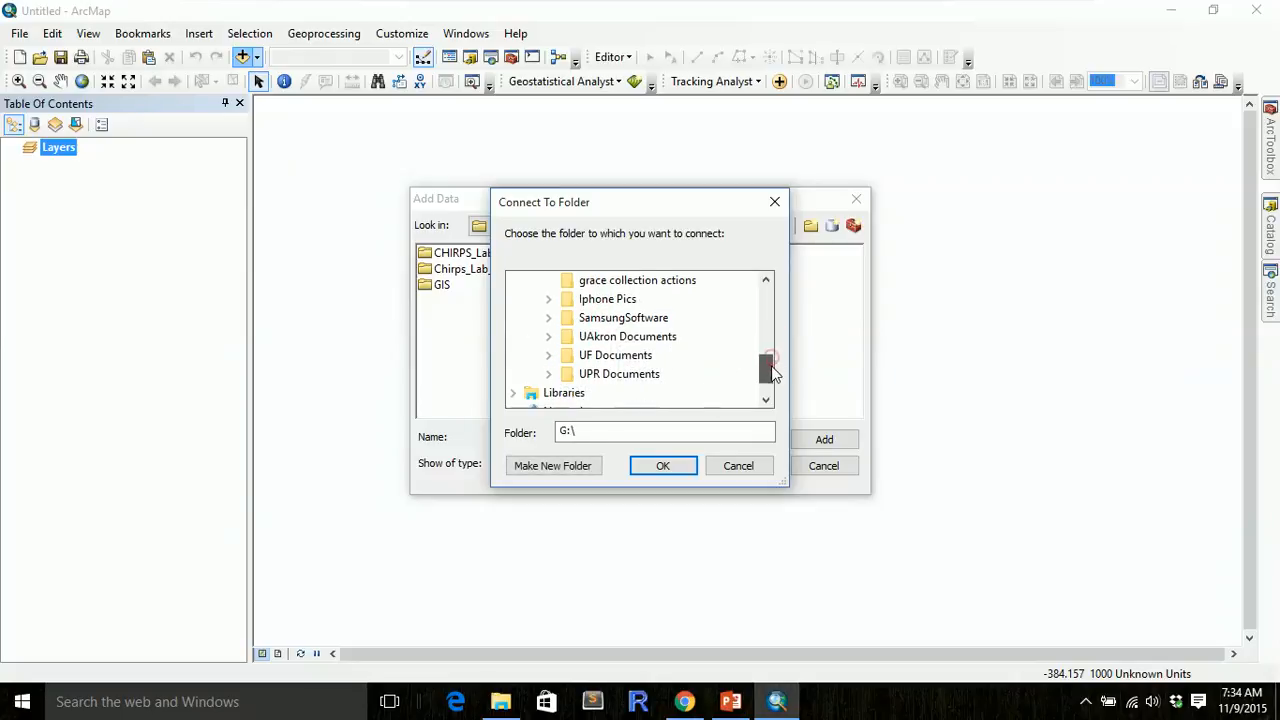
pyautogui.doubleClick(652, 357)
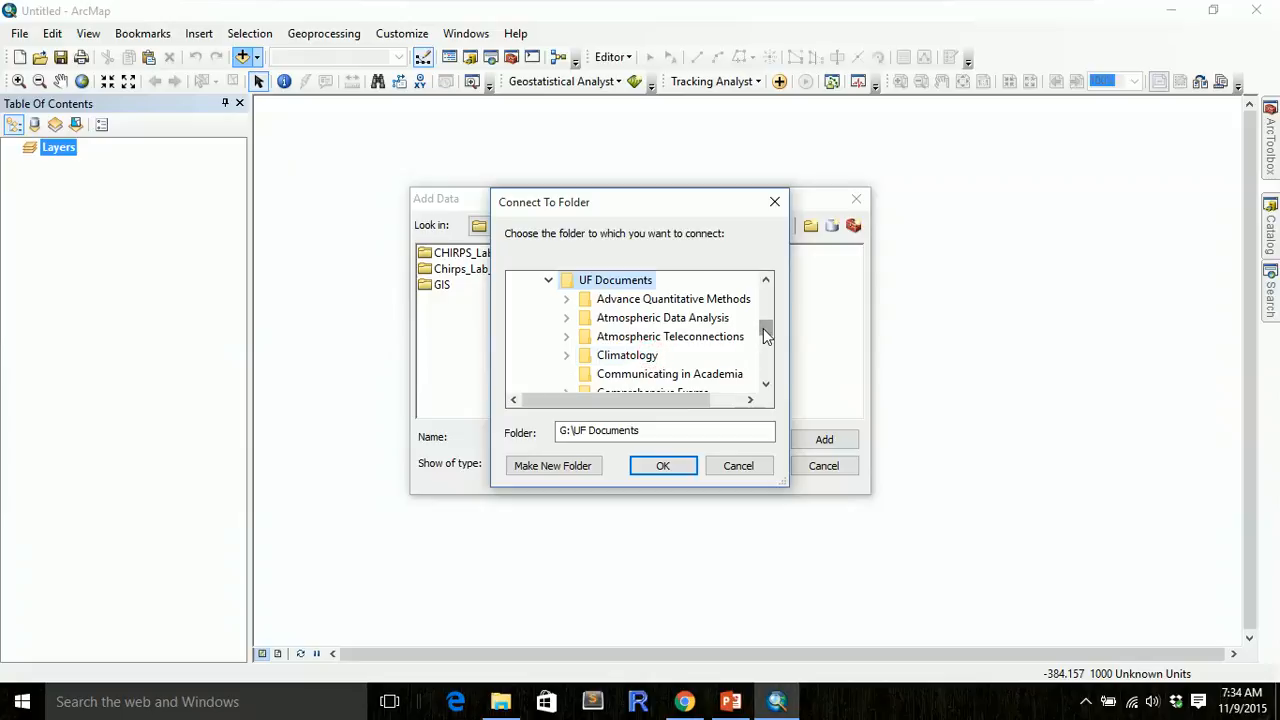
pyautogui.moveTo(766, 331); pyautogui.dragTo(766, 370)
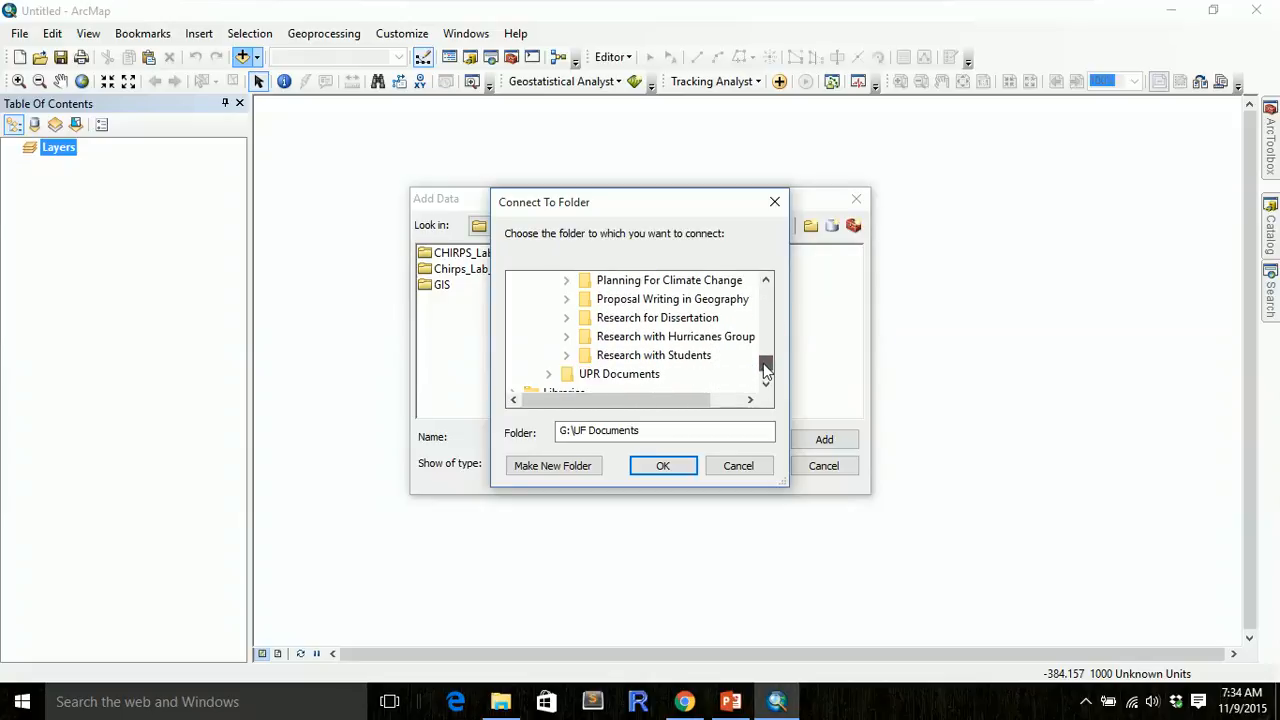
pyautogui.doubleClick(684, 358)
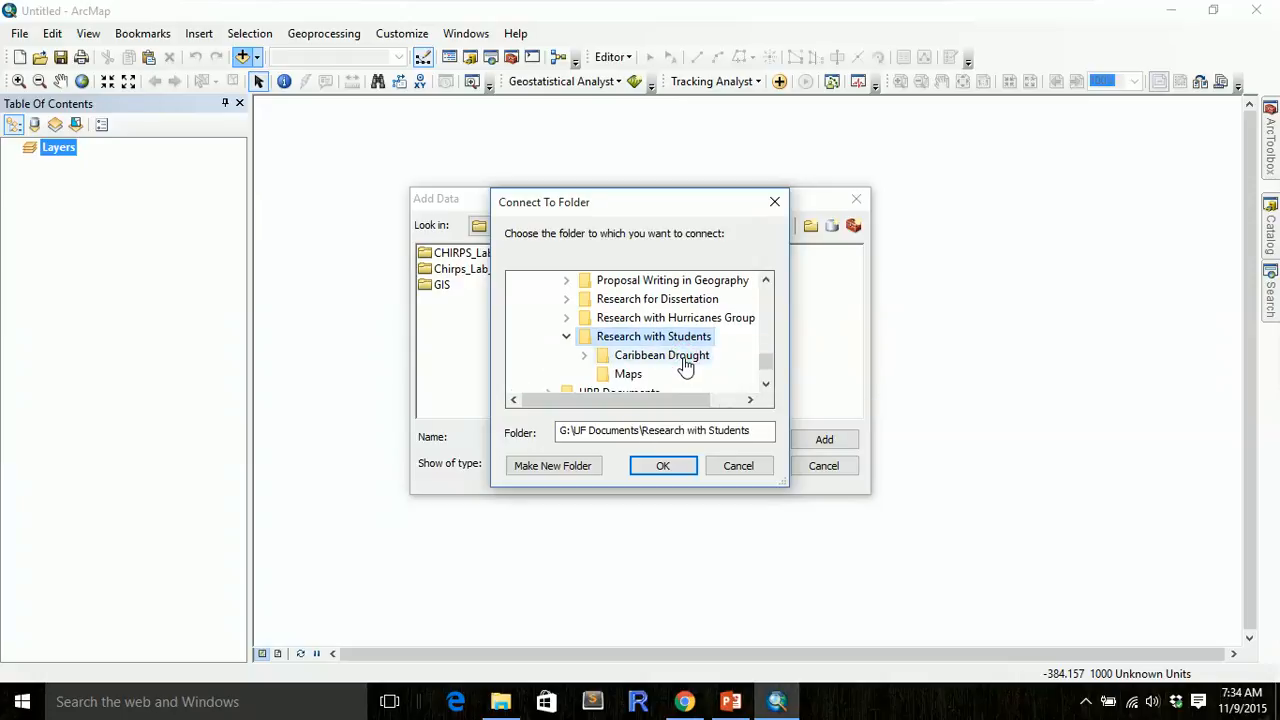
pyautogui.doubleClick(685, 360)
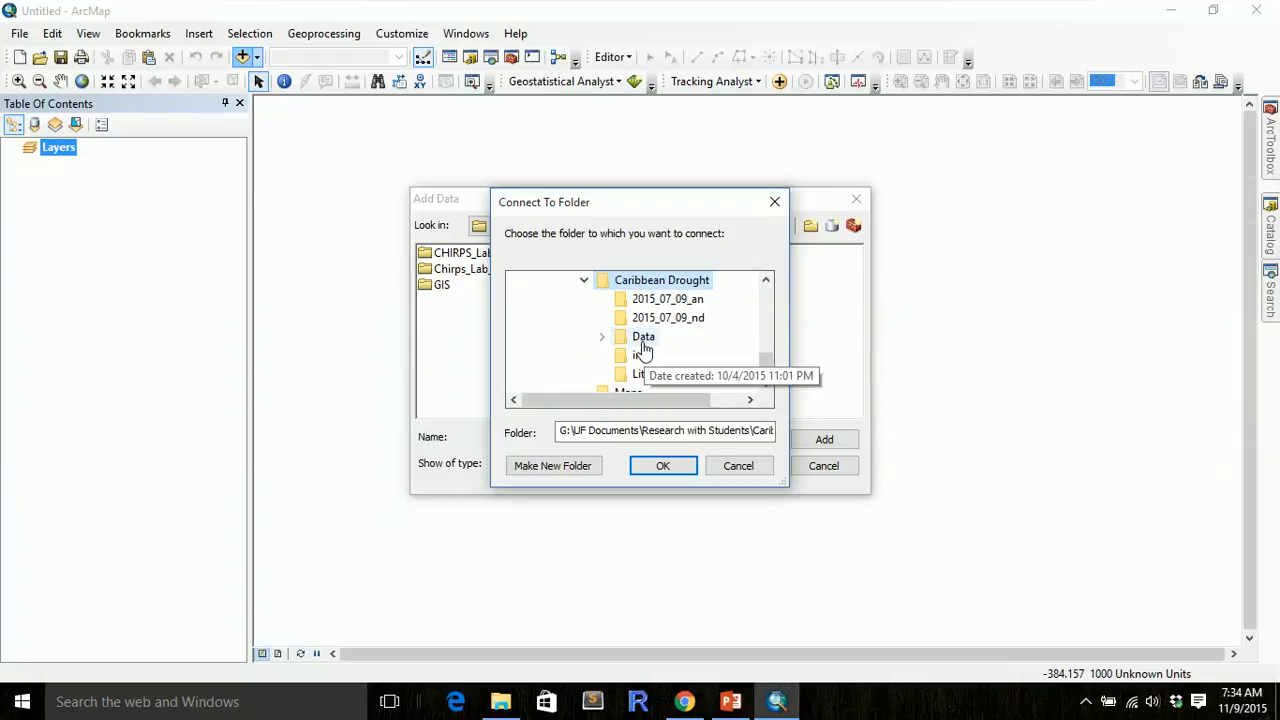
pyautogui.doubleClick(643, 340)
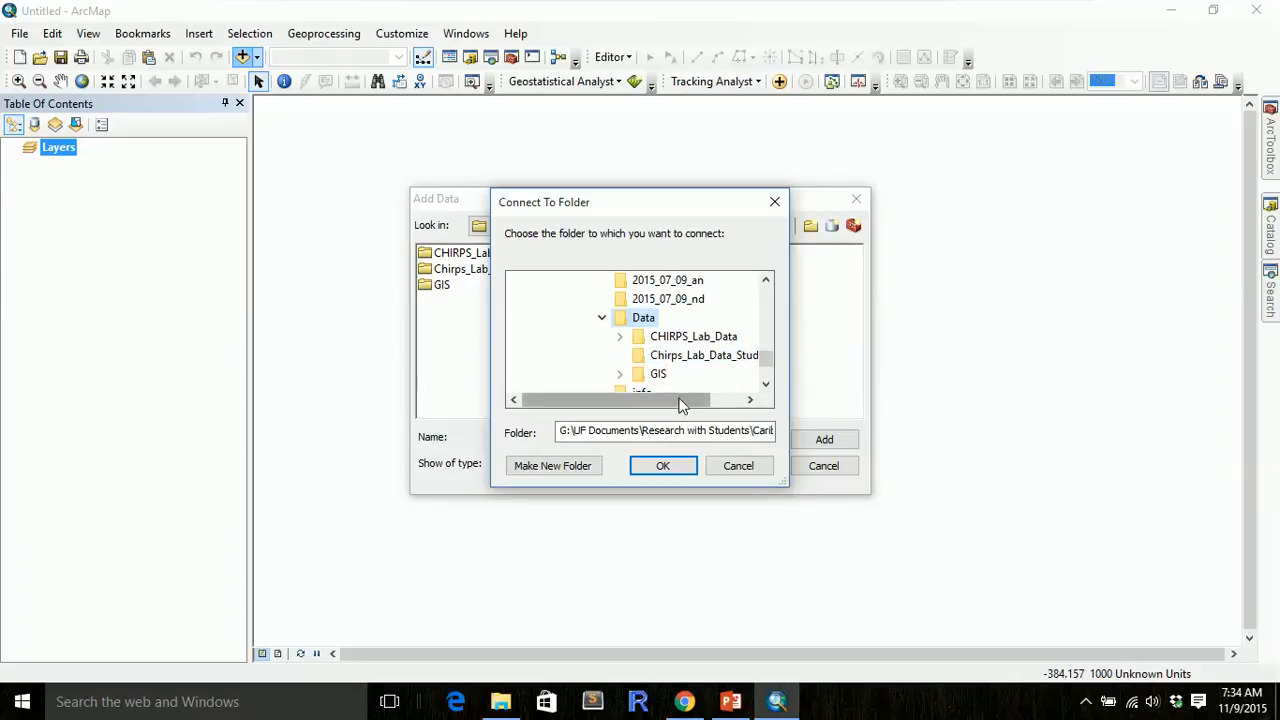
pyautogui.moveTo(679, 405); pyautogui.dragTo(711, 403)
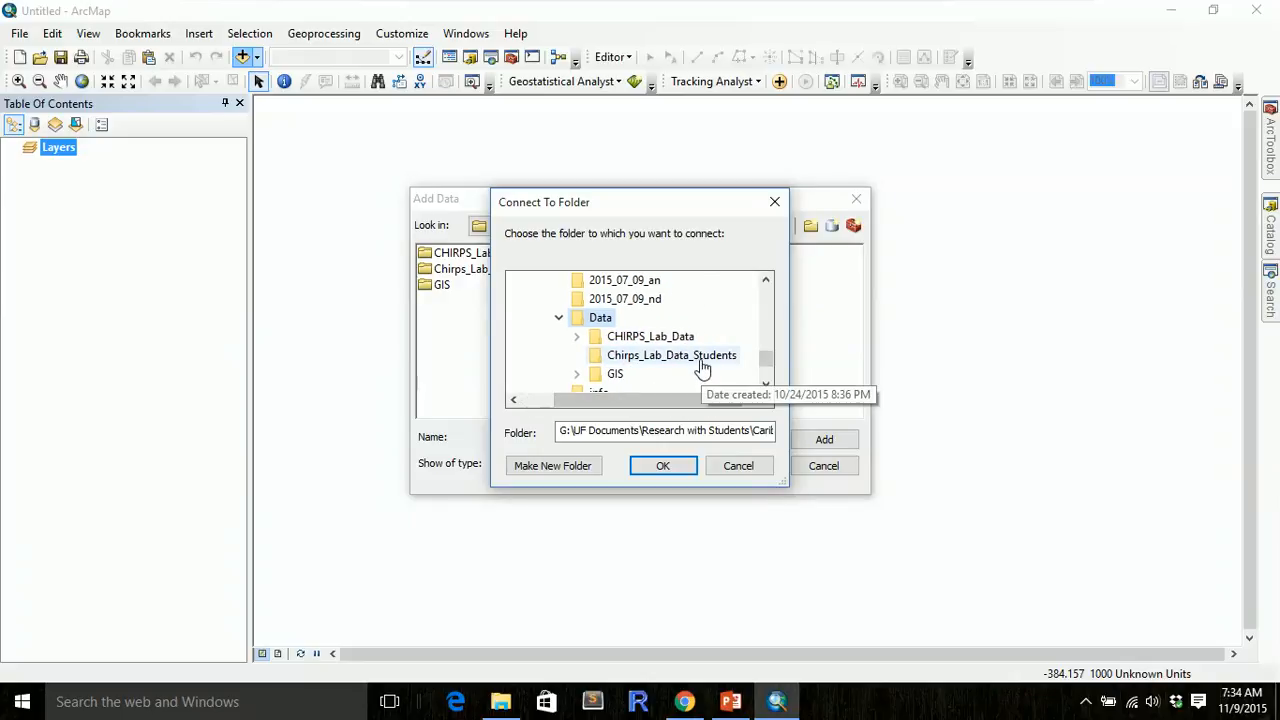
pyautogui.click(663, 465)
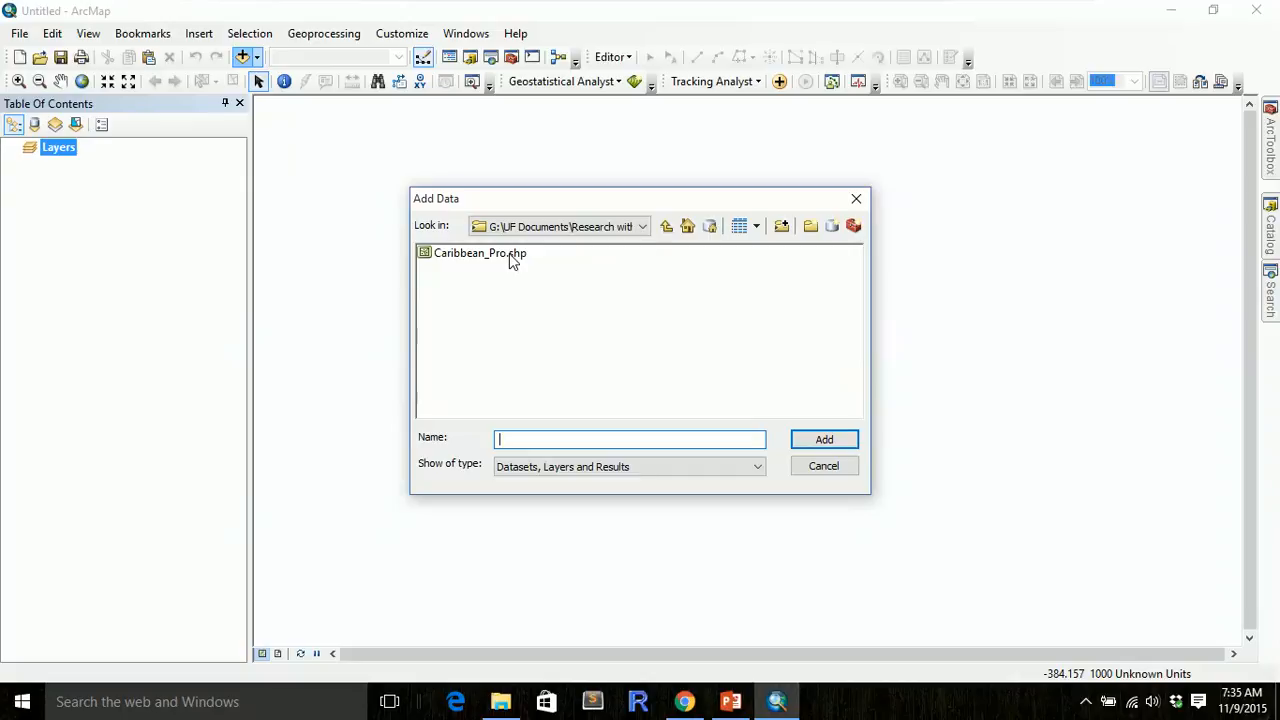
# - Add the Caribbean_Pro.shp shapefile to the map and change its symbol to Hollow
pyautogui.click(509, 253)
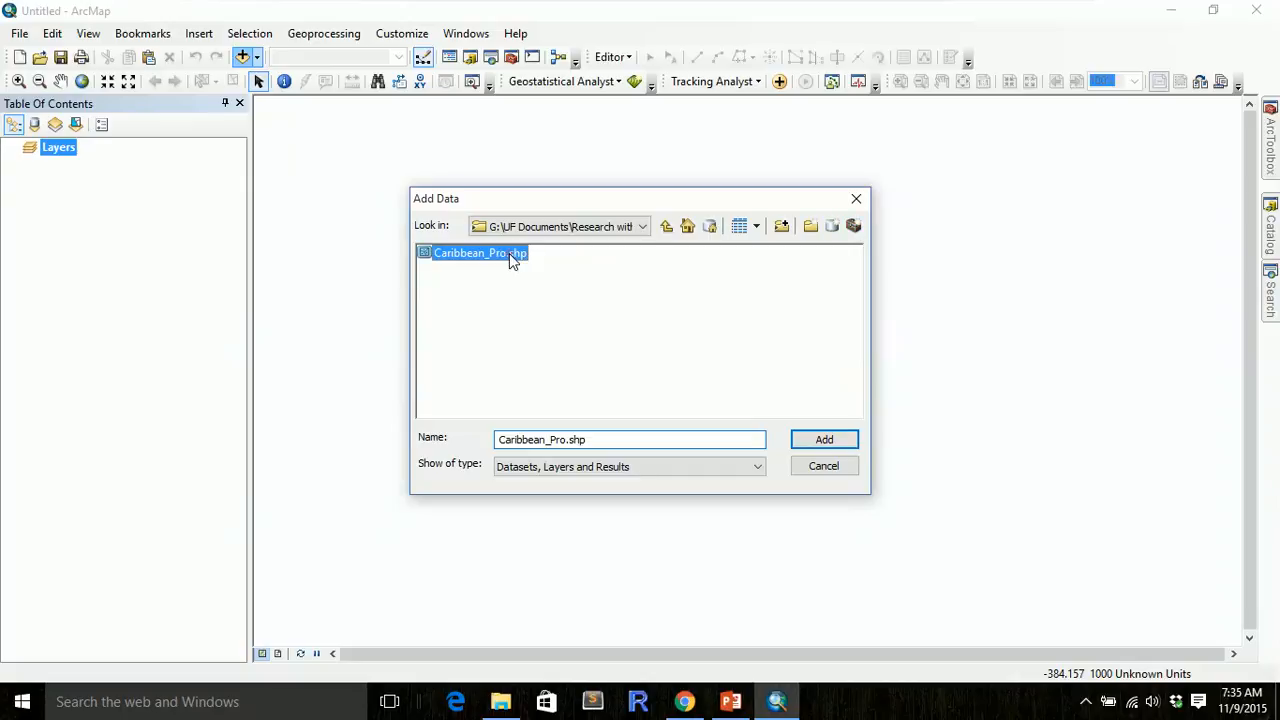
pyautogui.click(823, 439)
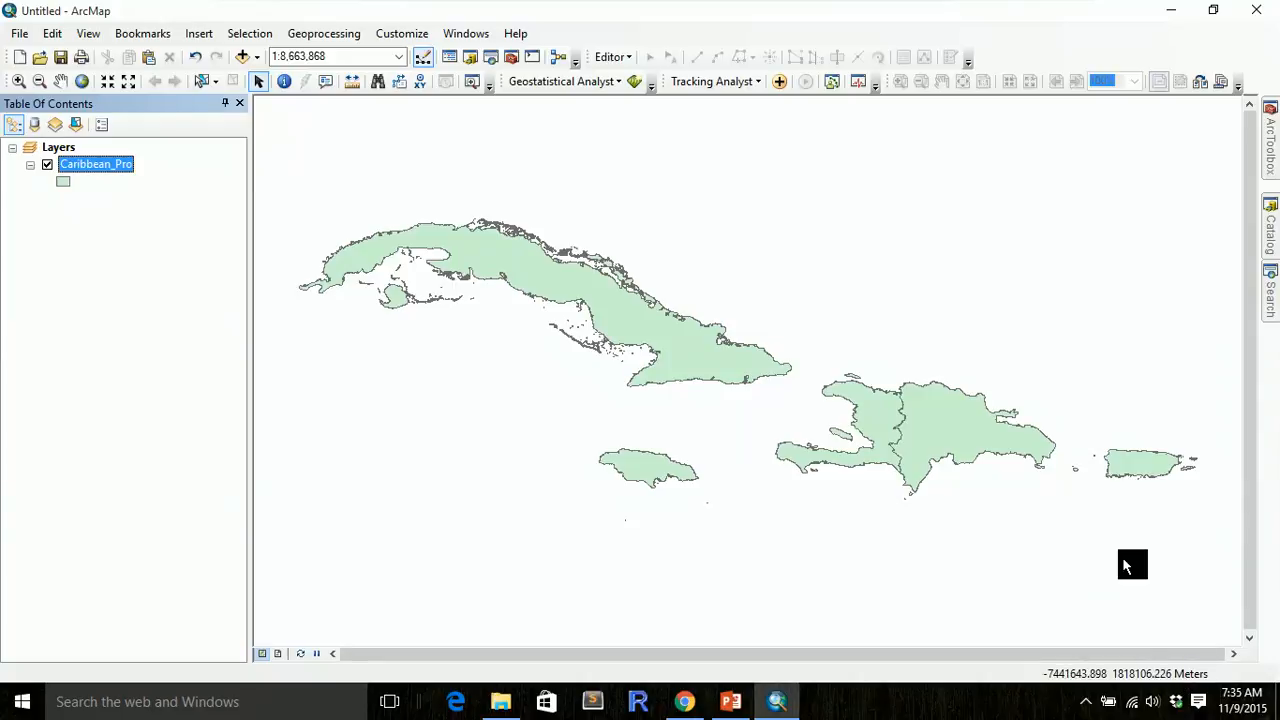
pyautogui.click(65, 184)
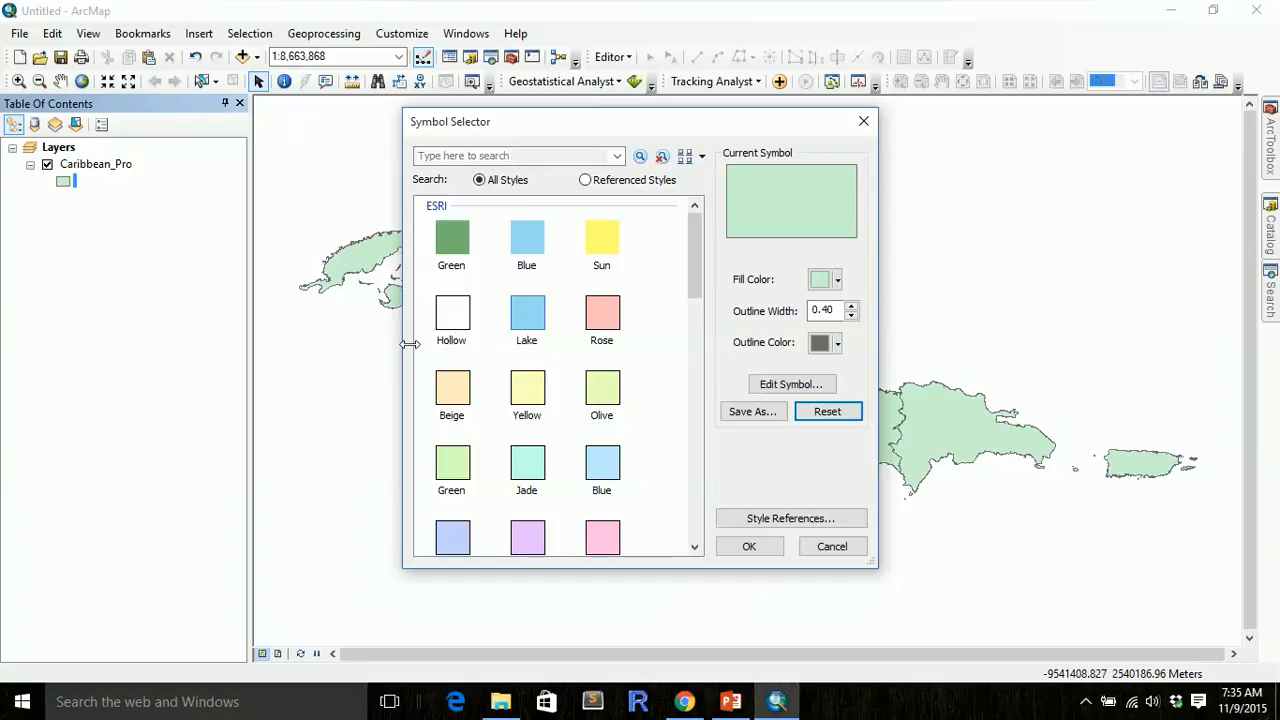
pyautogui.click(447, 320)
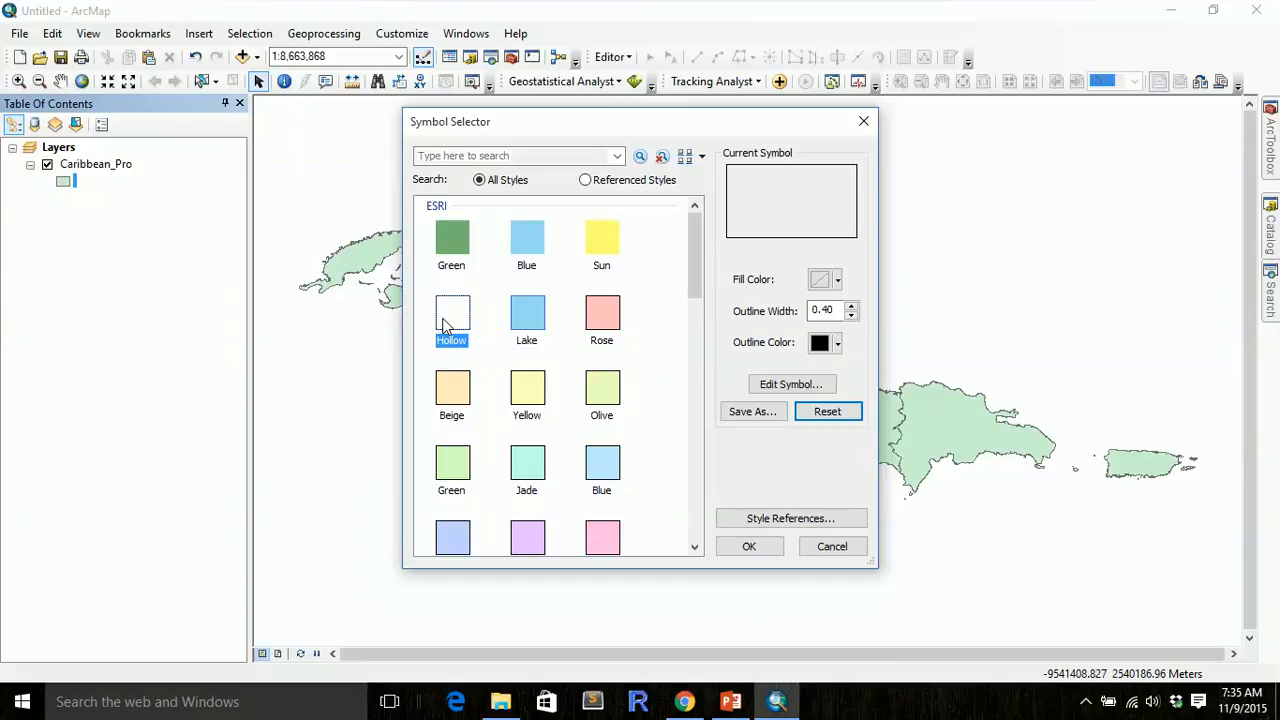
pyautogui.click(737, 547)
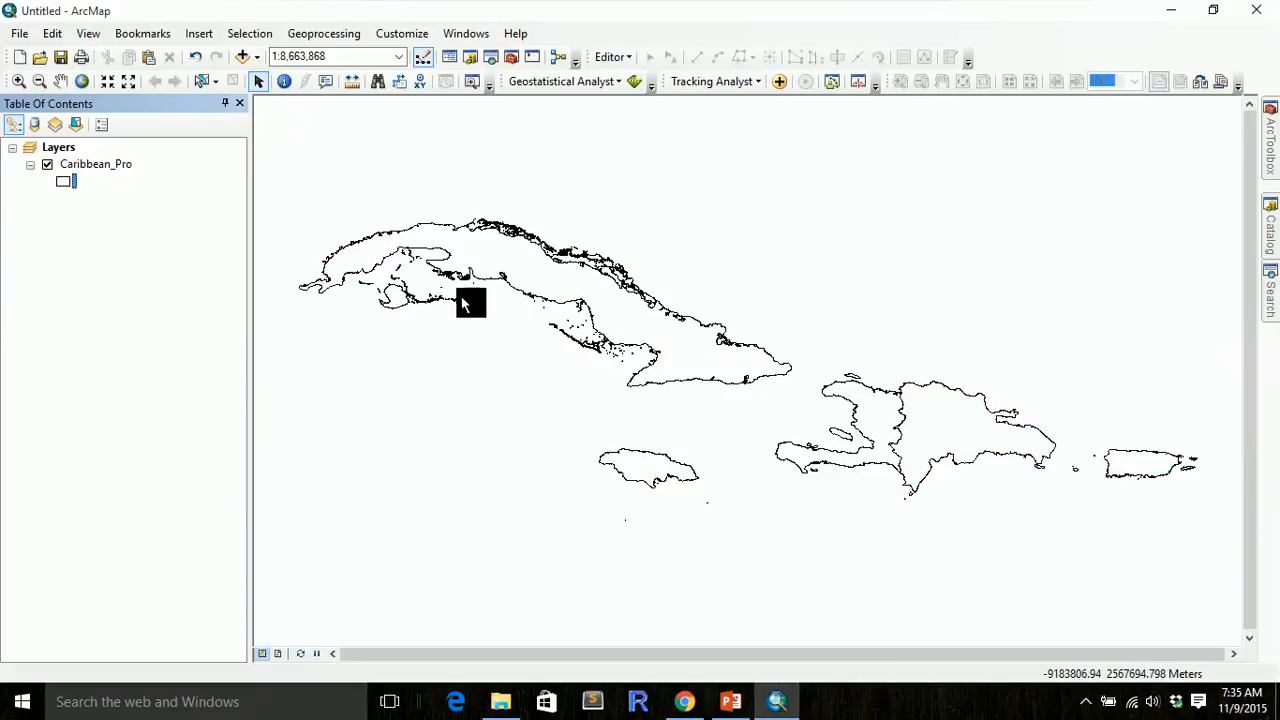
# - Check which ArcMap extensions are enabled and close the extensions list
pyautogui.click(403, 35)
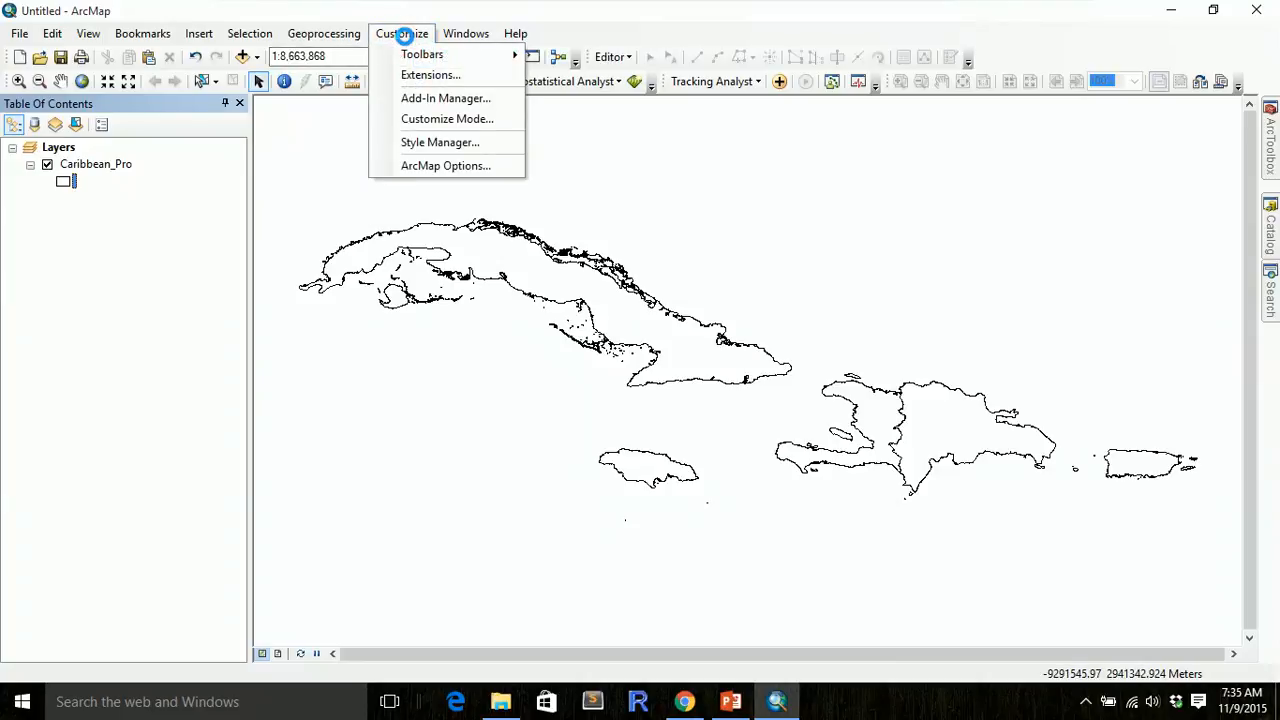
pyautogui.click(403, 35)
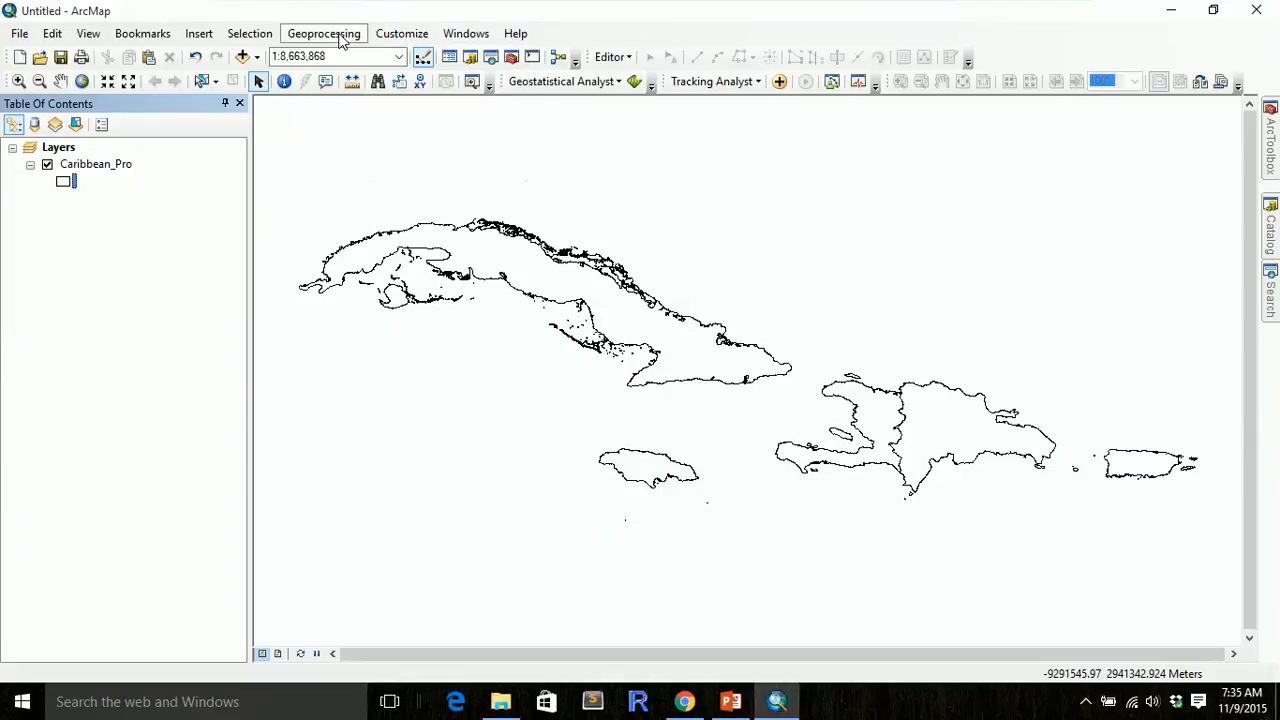
pyautogui.click(411, 40)
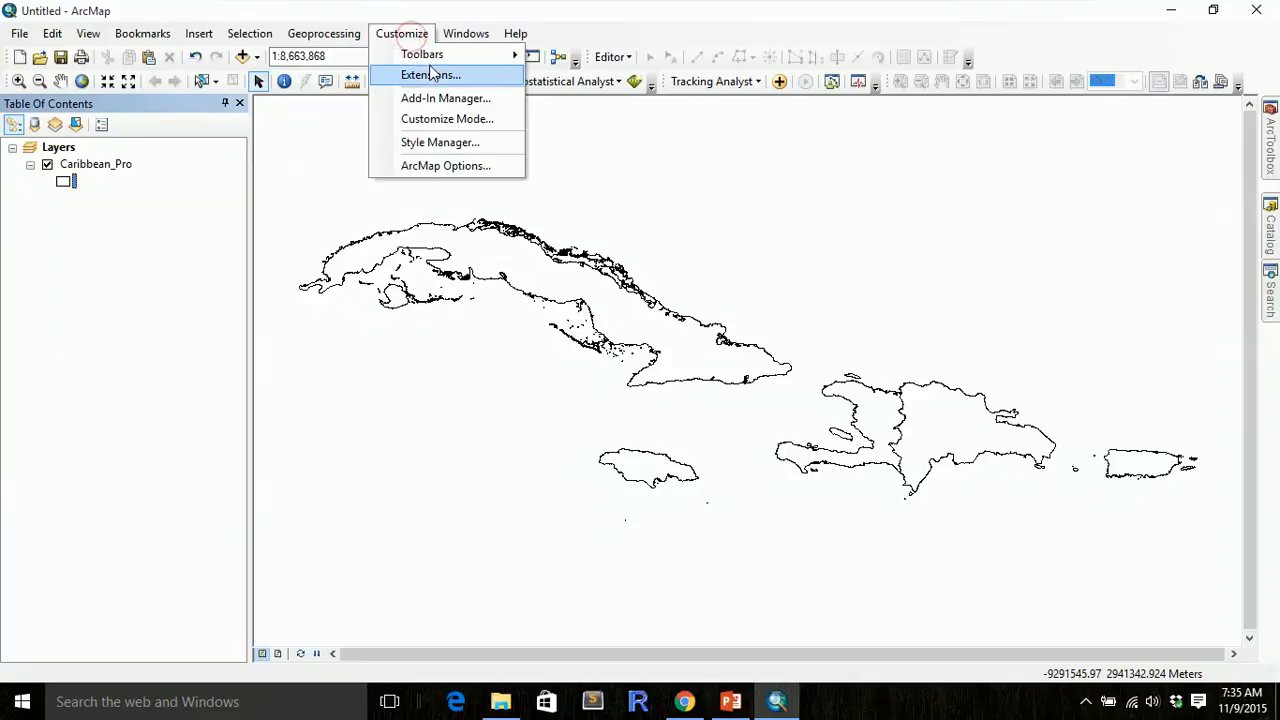
pyautogui.click(418, 75)
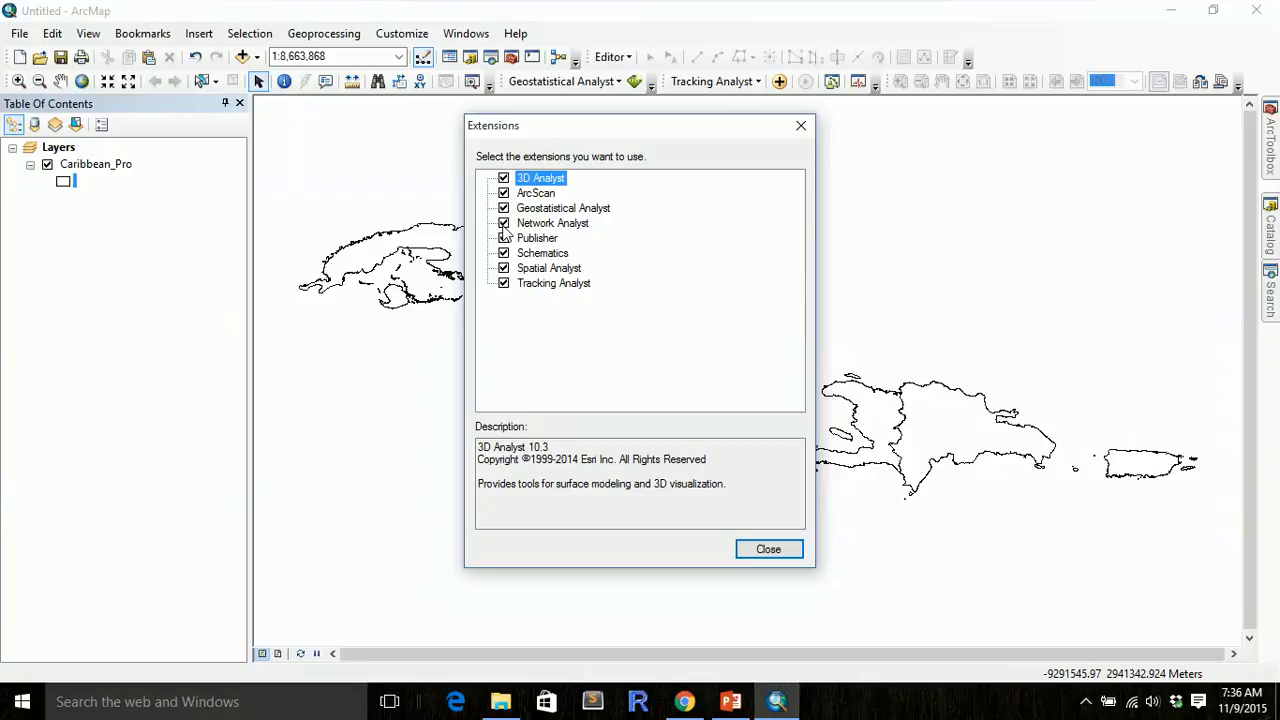
pyautogui.click(755, 553)
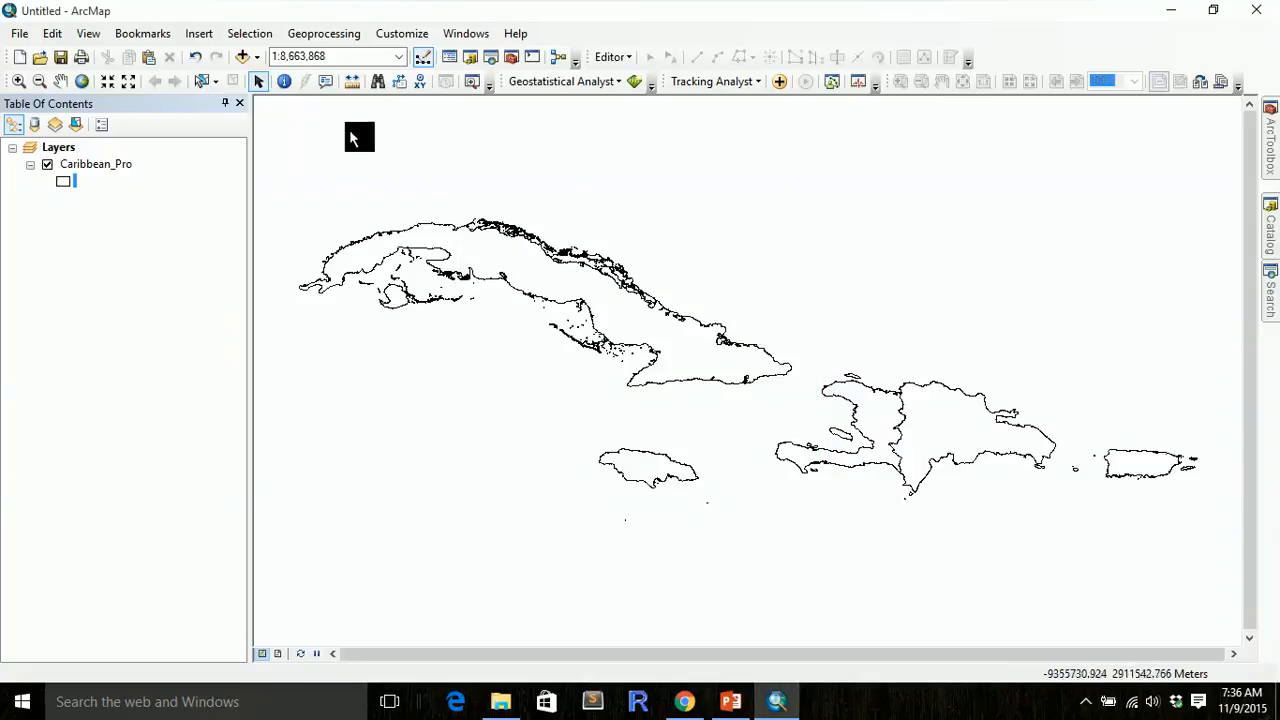
# - Set the geoprocessing environment's current workspace to the Chirps_Lab_Data_Students folder
pyautogui.click(323, 40)
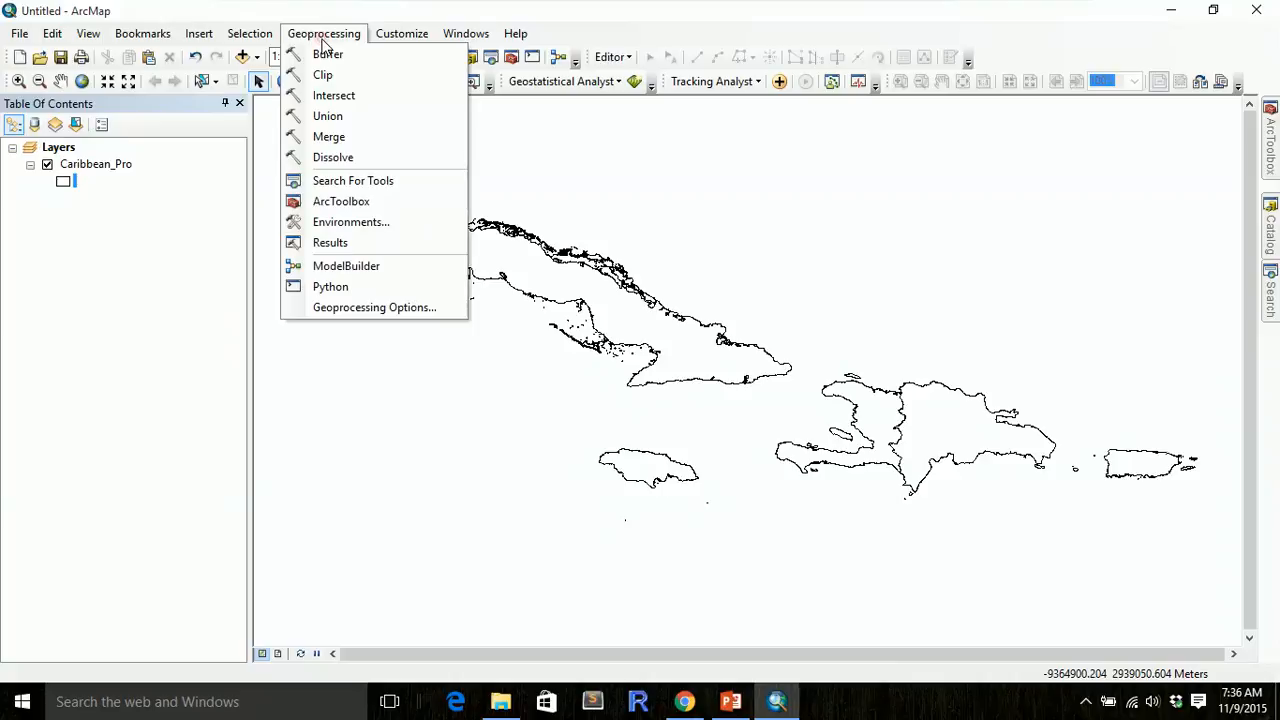
pyautogui.click(348, 223)
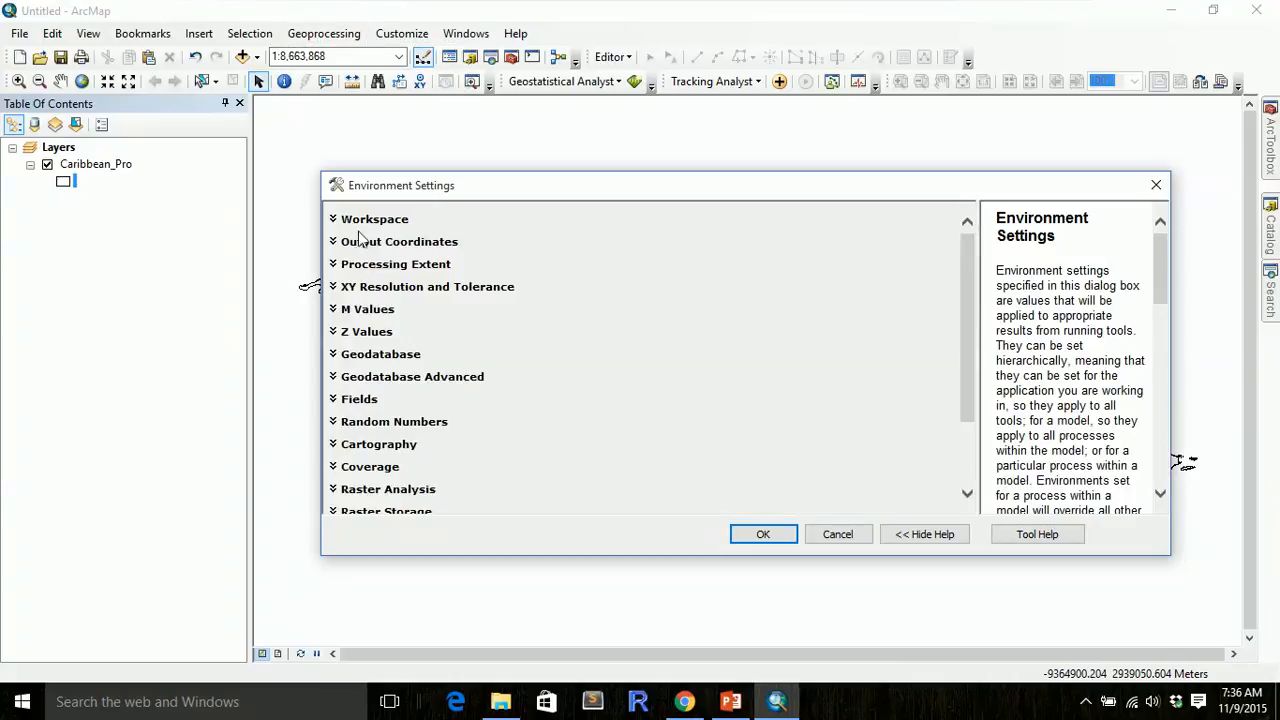
pyautogui.click(364, 244)
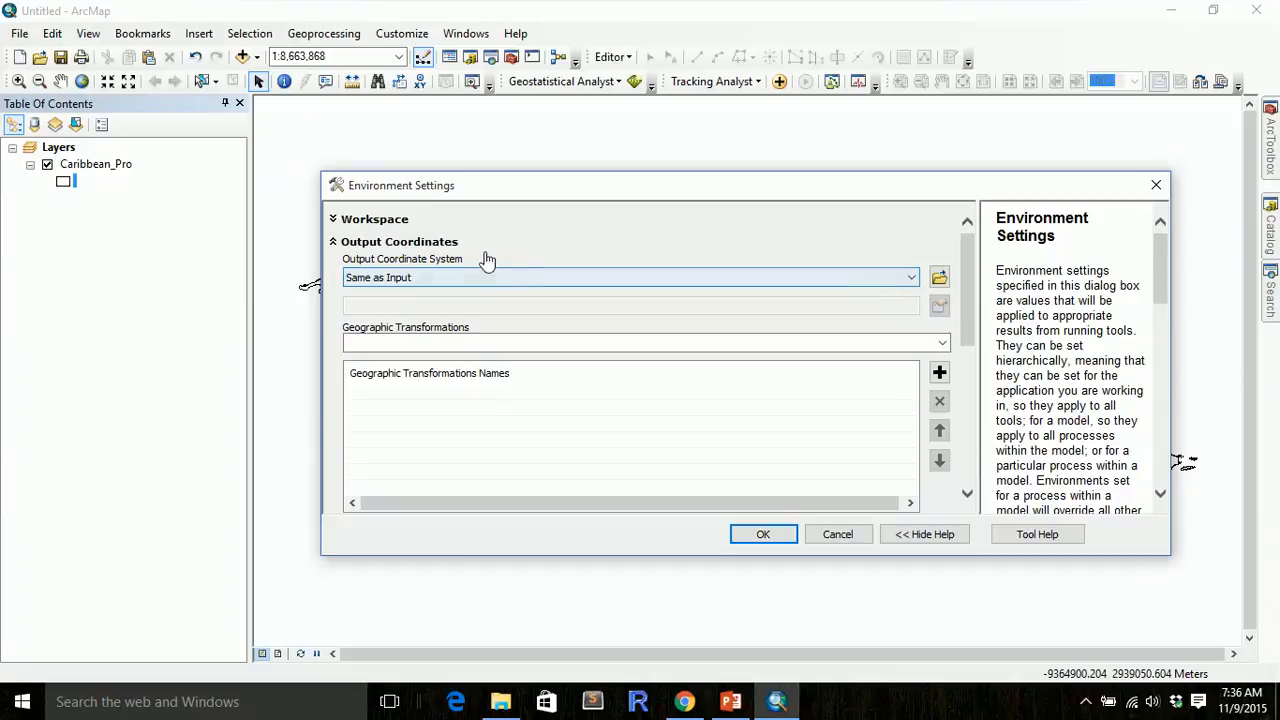
pyautogui.click(390, 220)
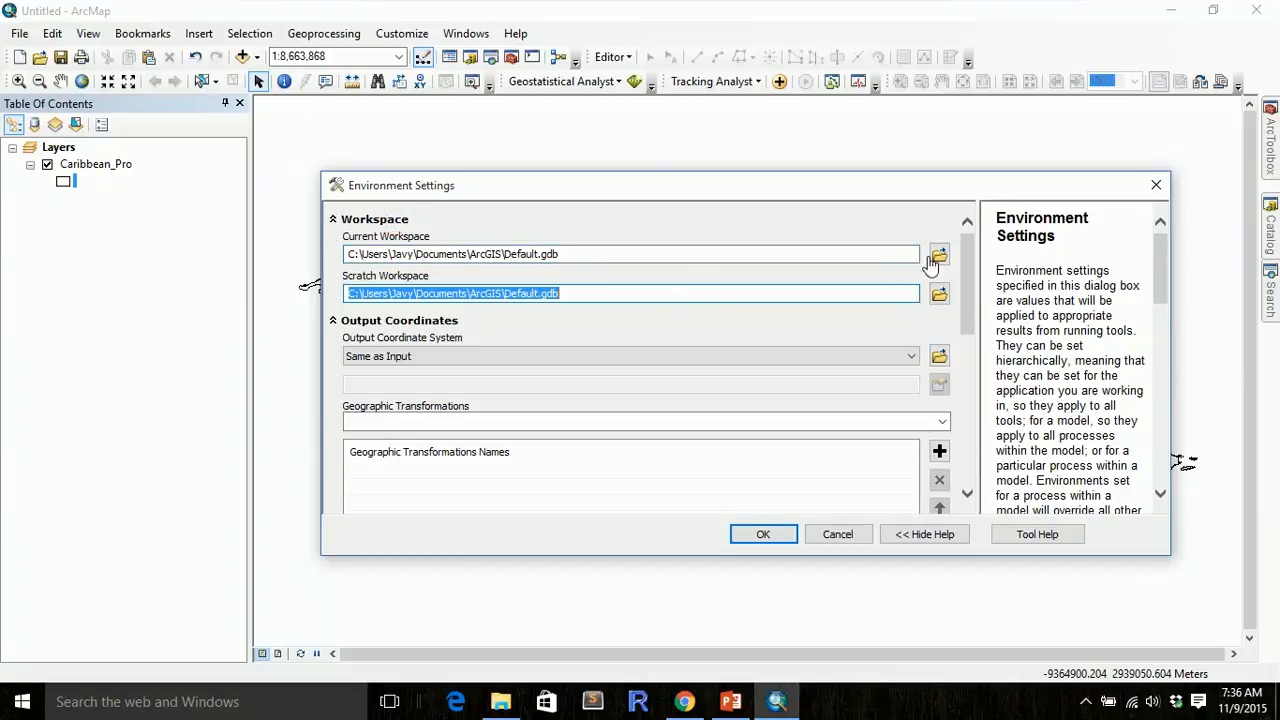
pyautogui.click(936, 258)
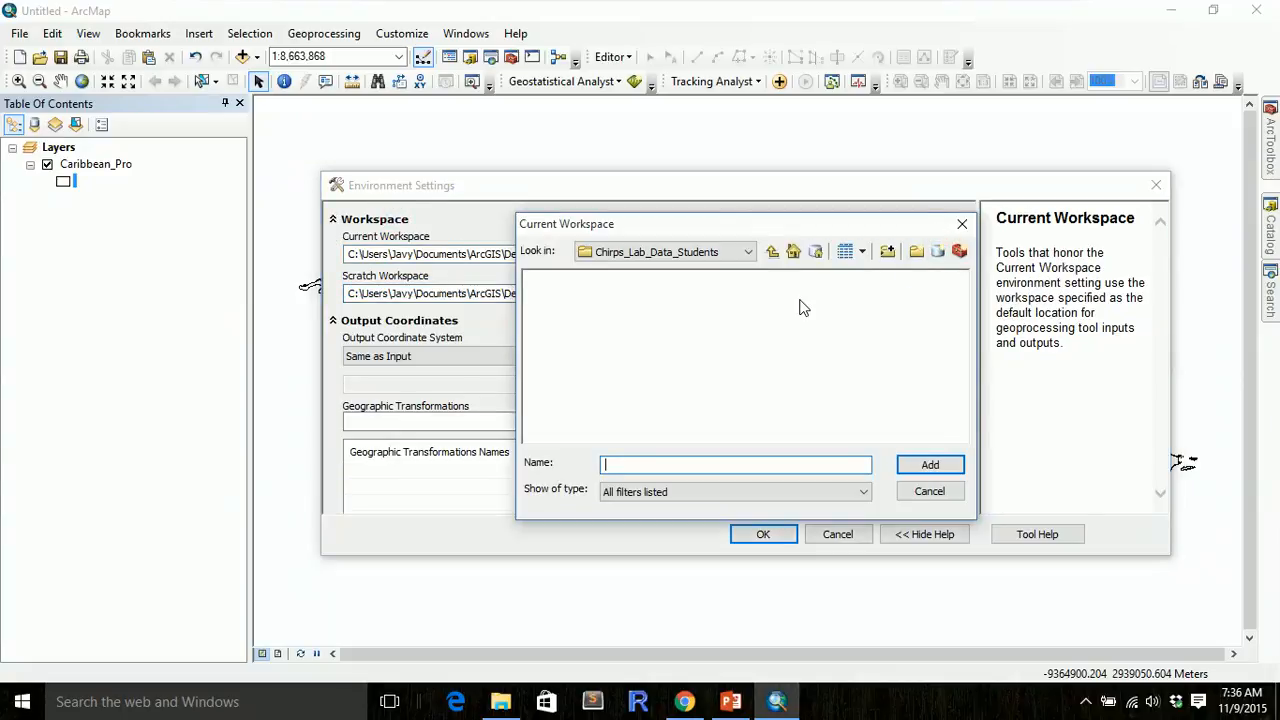
pyautogui.click(772, 252)
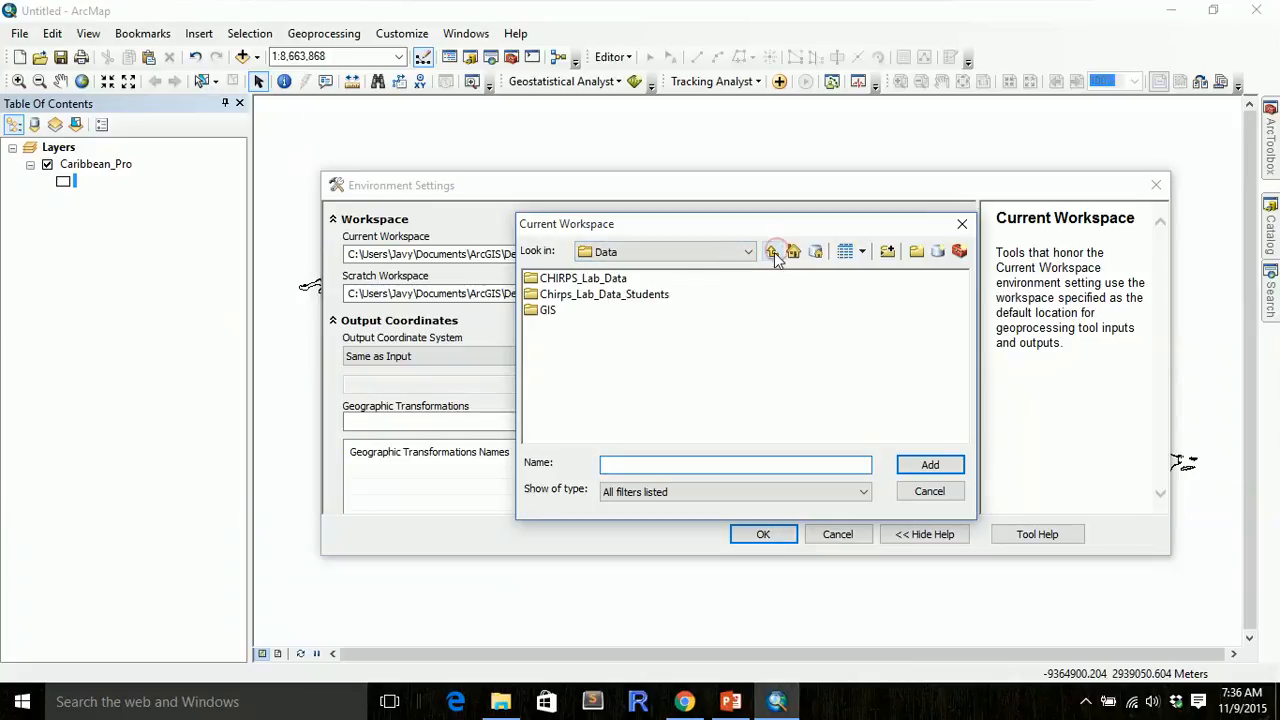
pyautogui.click(640, 295)
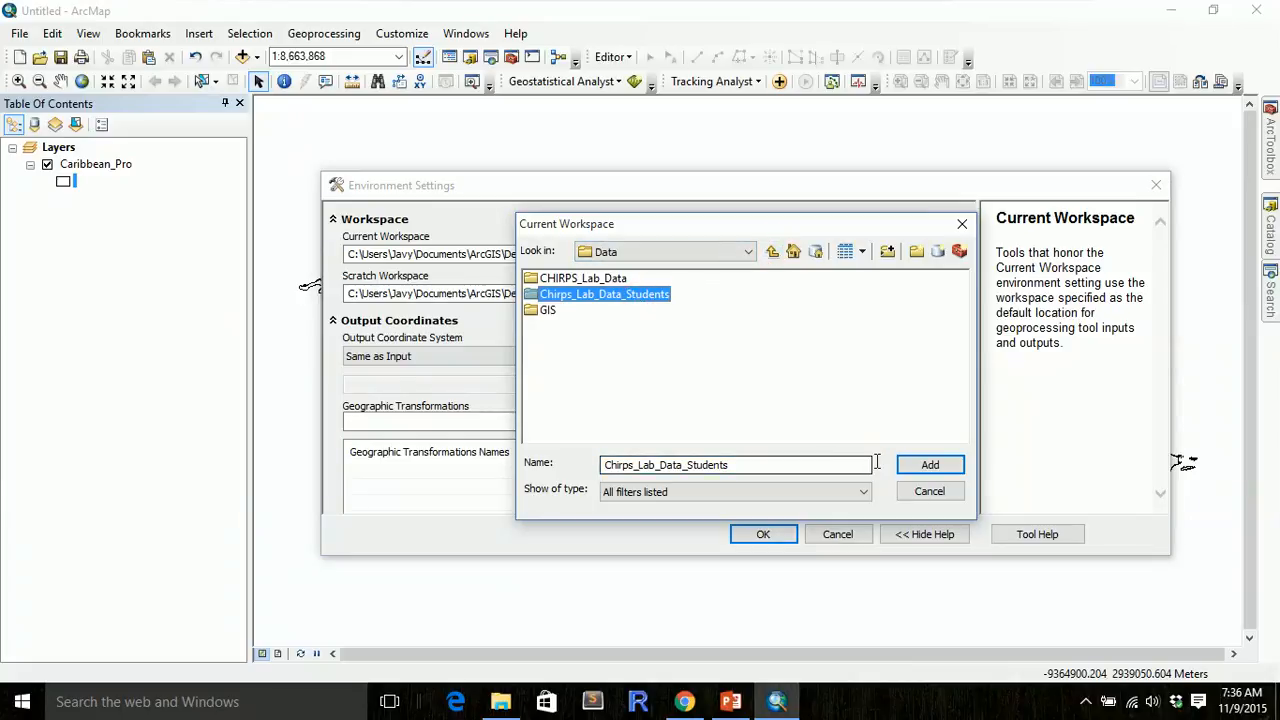
pyautogui.click(912, 464)
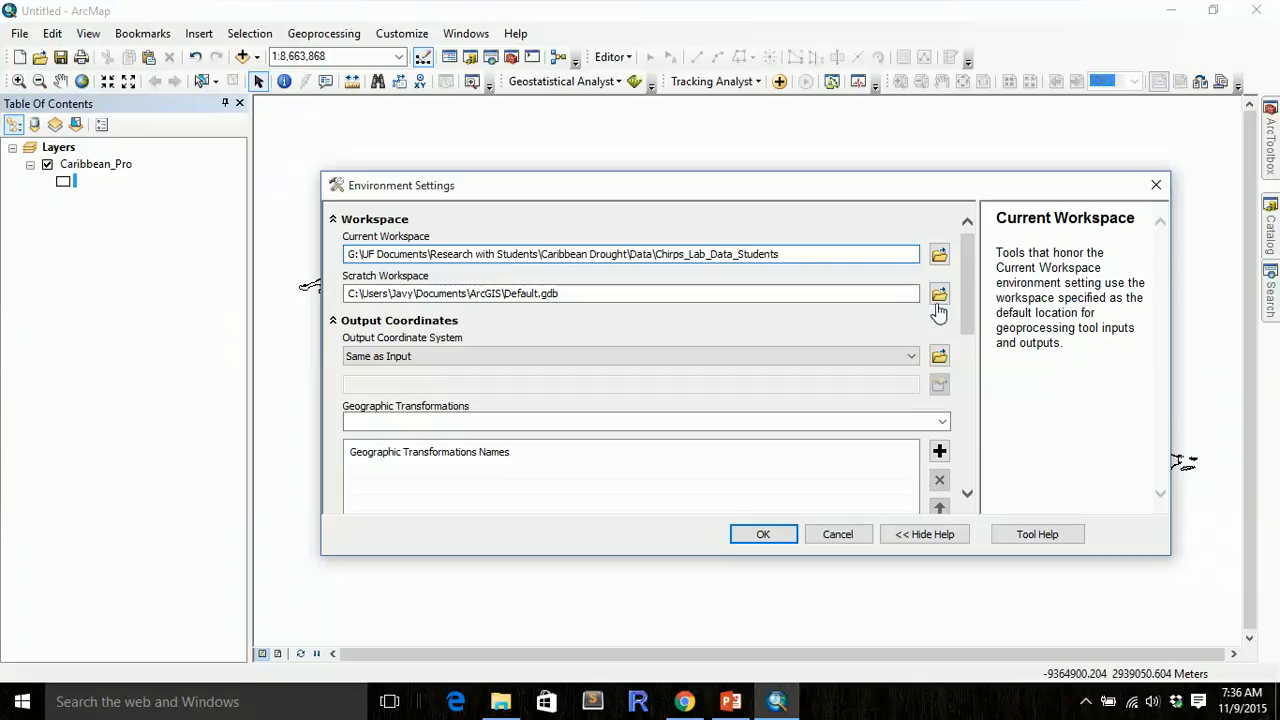
# - Set the scratch workspace to the Chirps_Lab_Data_Students folder as well and apply the environment settings
pyautogui.click(939, 294)
pyautogui.click(620, 294)
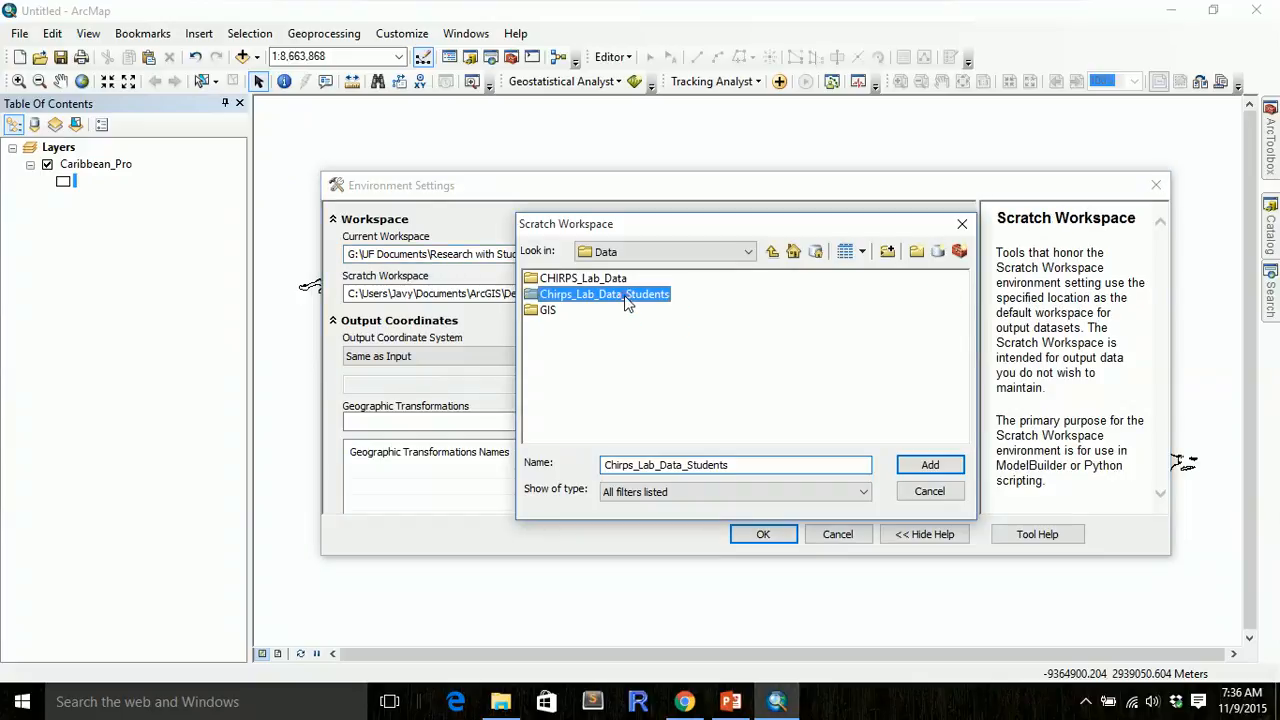
pyautogui.click(952, 472)
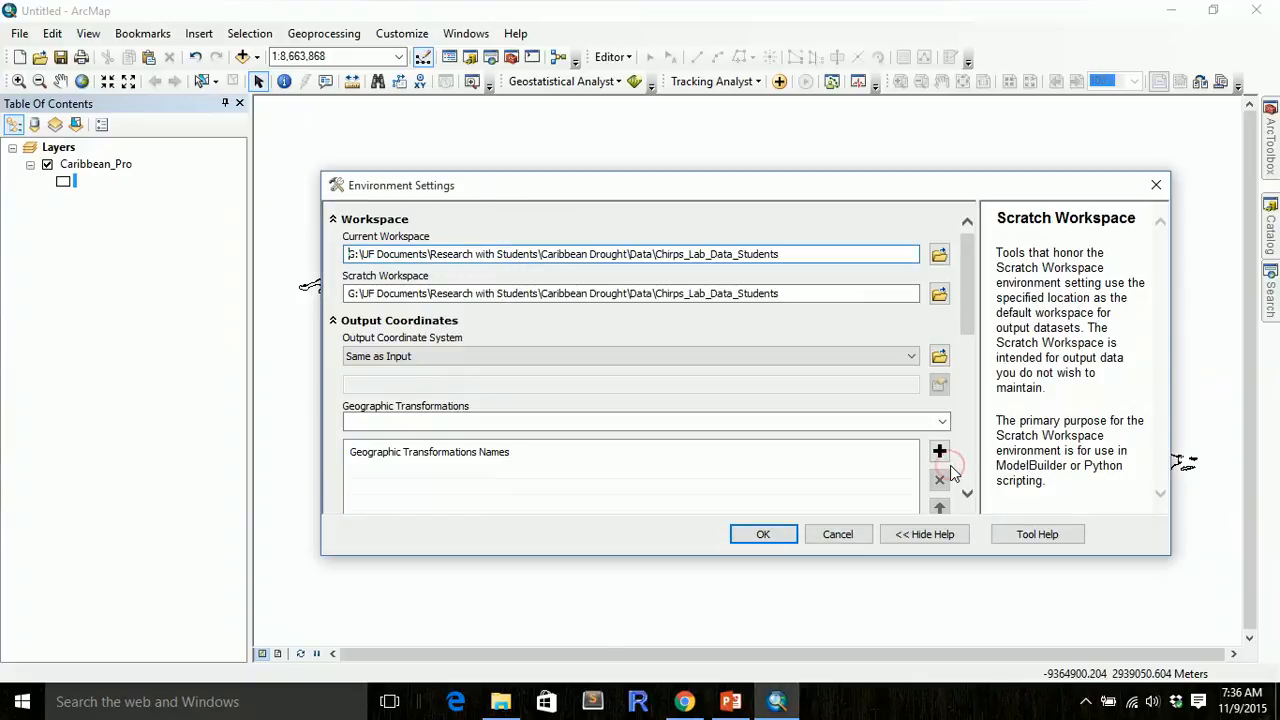
pyautogui.click(767, 534)
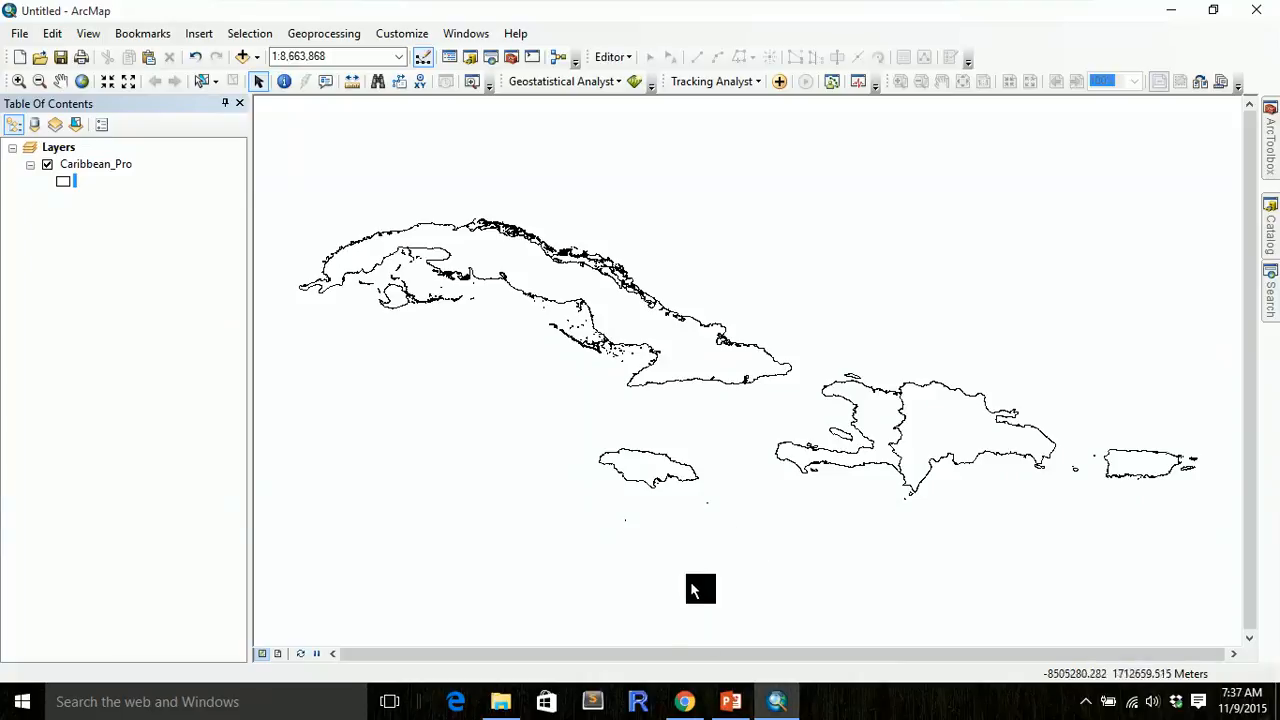
# - Switch to Chrome and download anom.1994.070809.tiff from the global_3-monthly_EWX/anomaly directory of the Climate Hazards Group's CHIRPS version 2.0 data
pyautogui.click(684, 701)
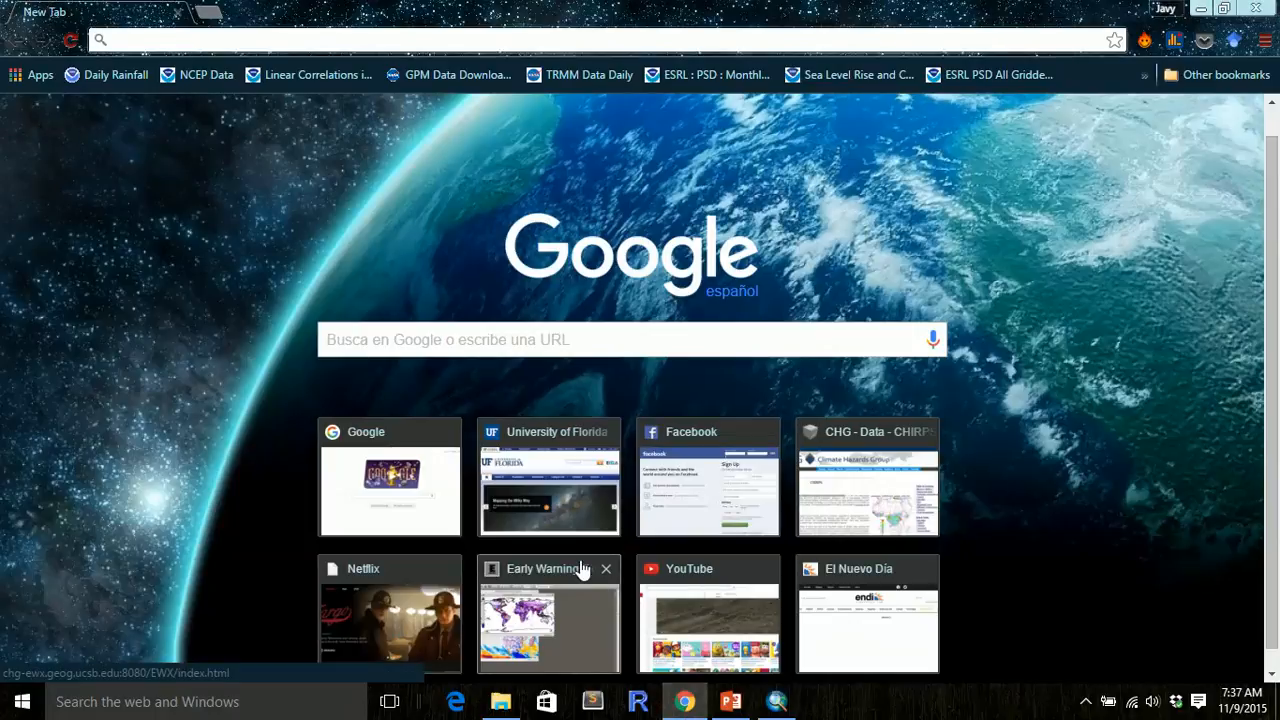
pyautogui.click(863, 479)
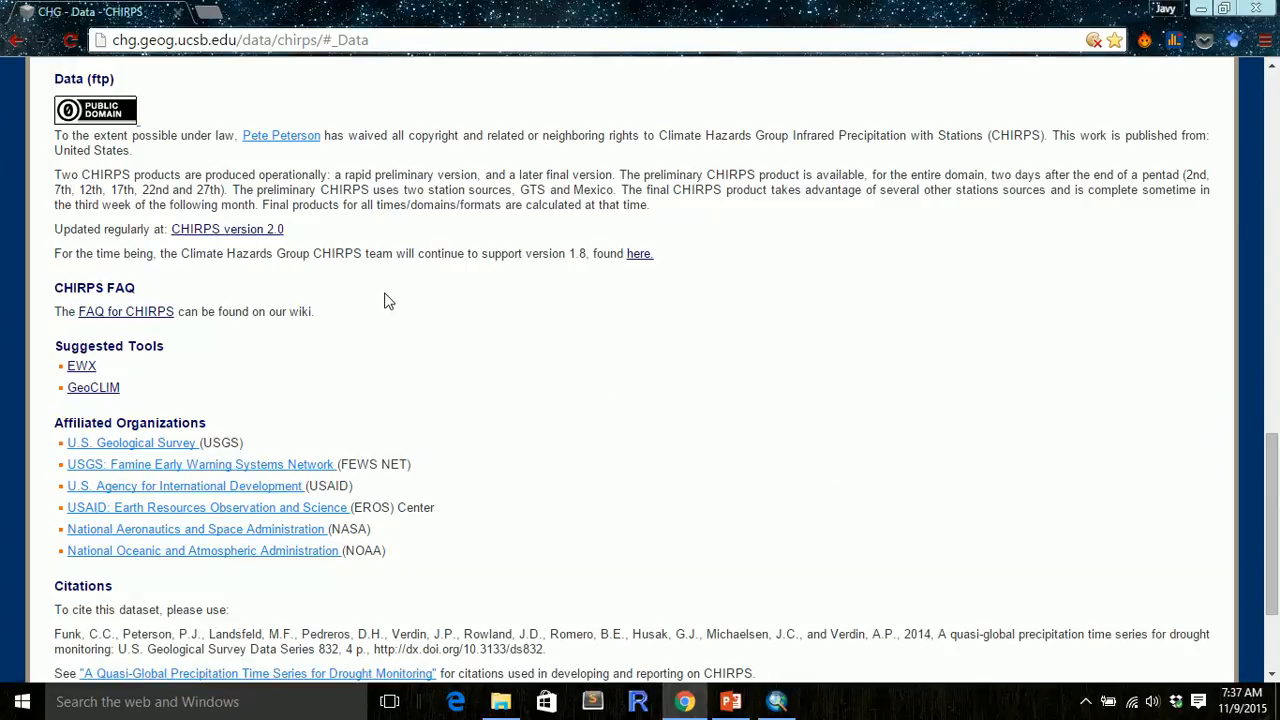
pyautogui.click(260, 230)
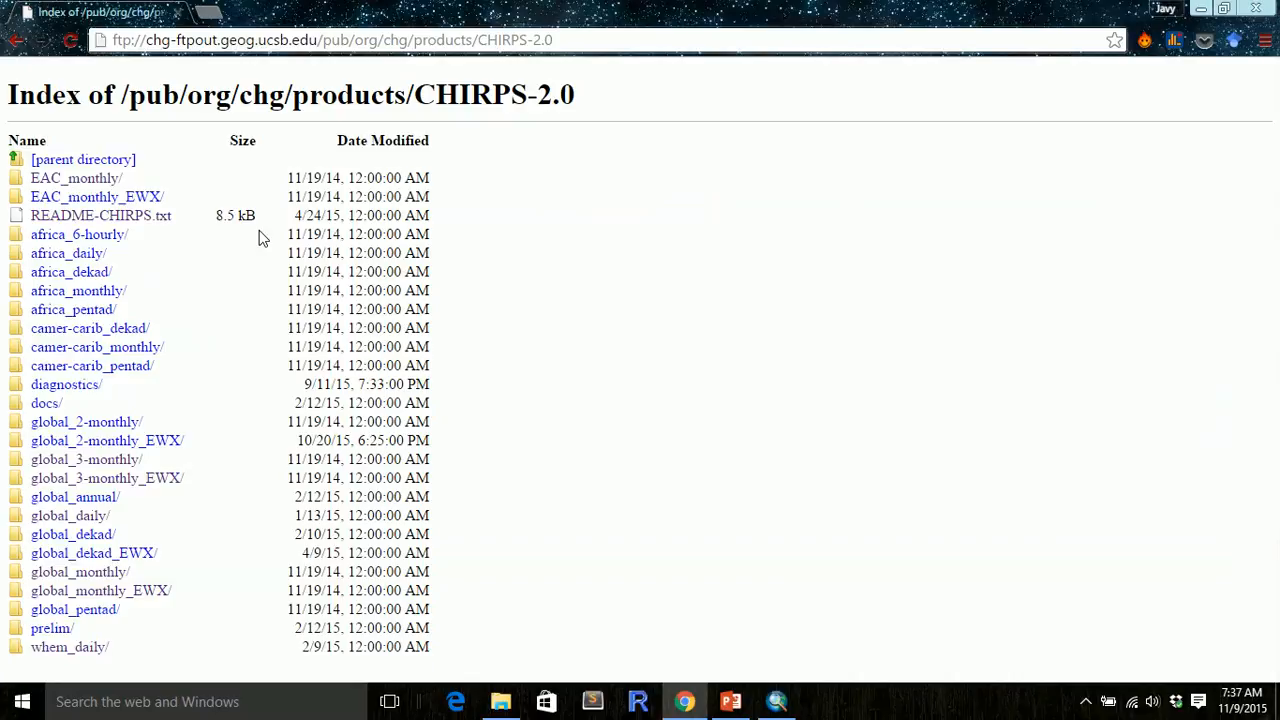
pyautogui.click(146, 482)
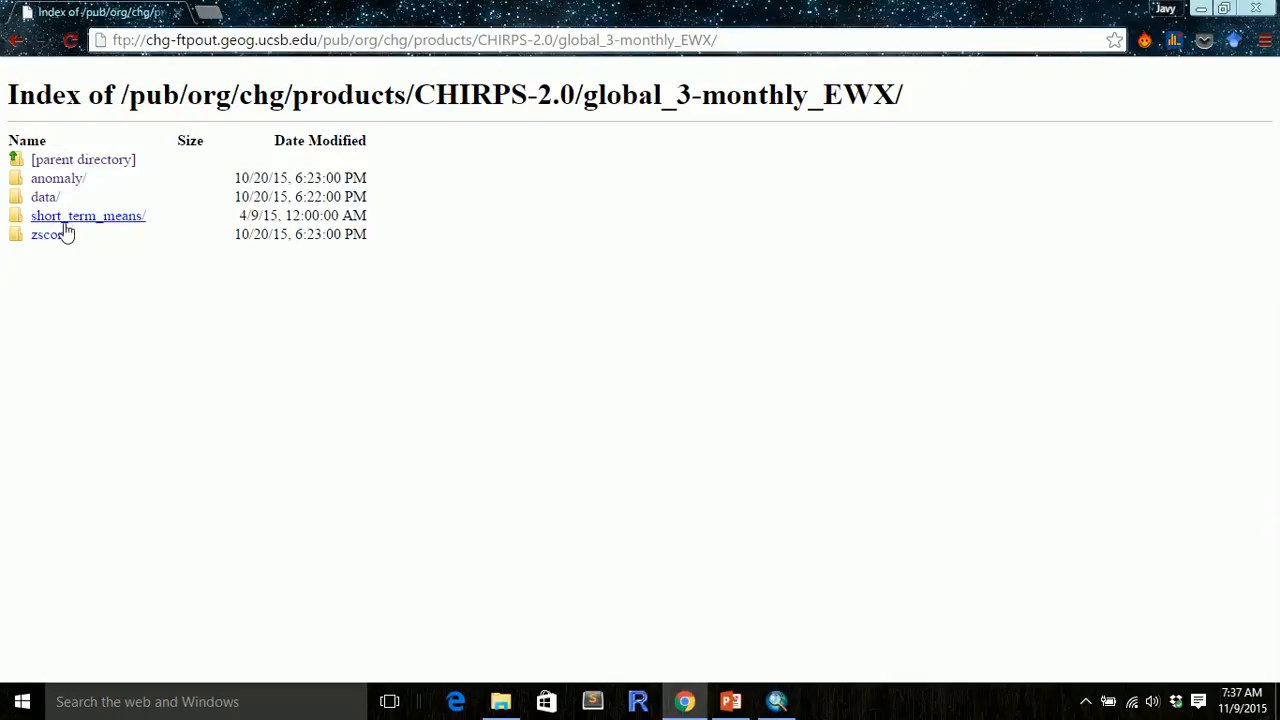
pyautogui.click(70, 180)
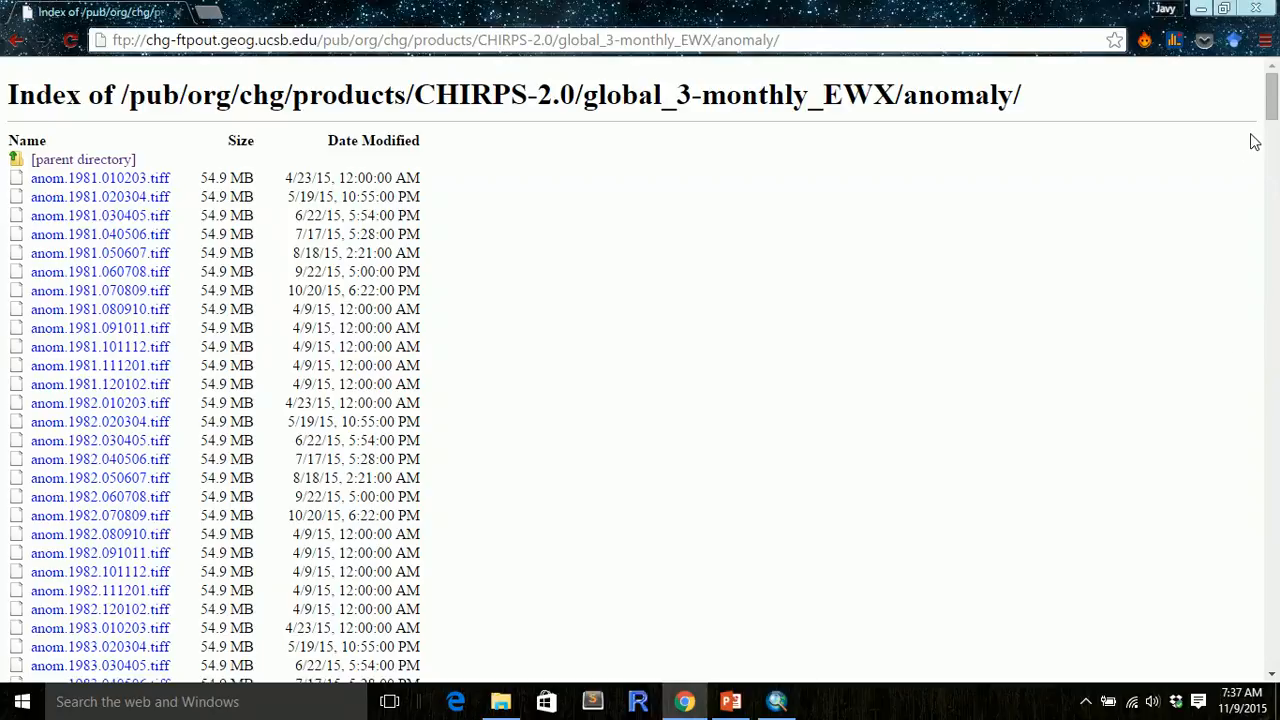
pyautogui.moveTo(1270, 113); pyautogui.dragTo(1275, 303)
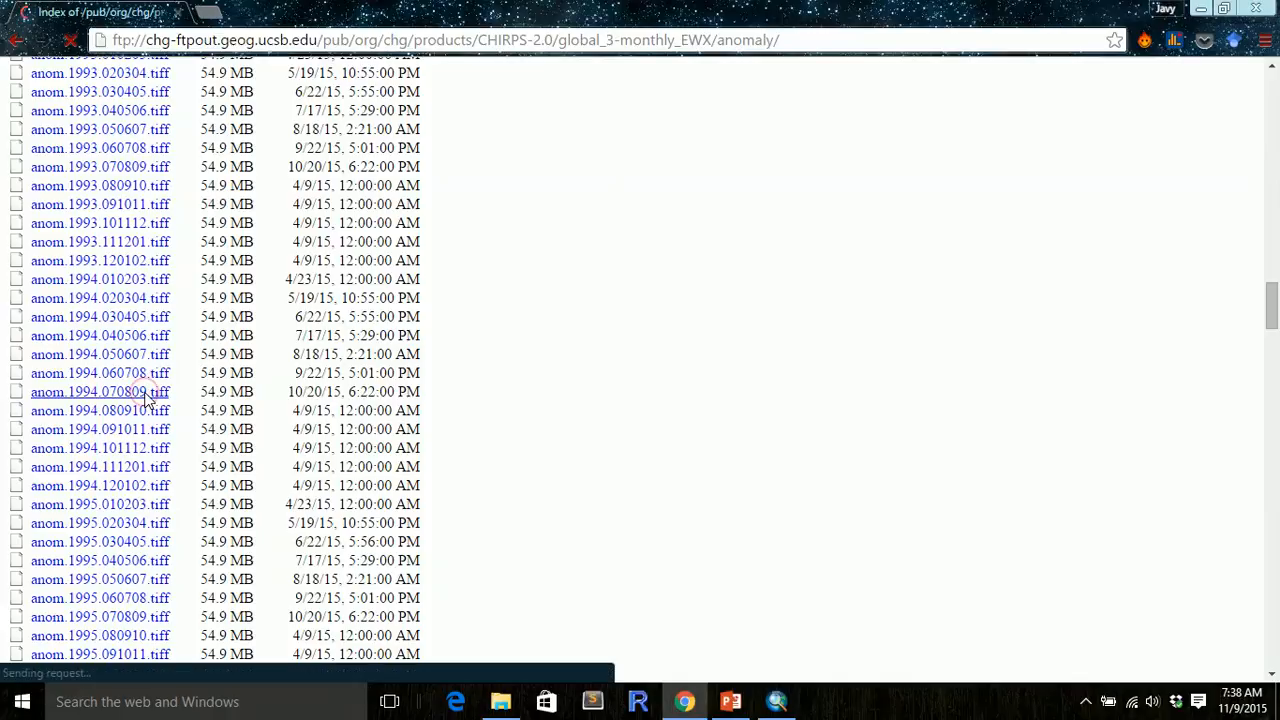
pyautogui.click(146, 393)
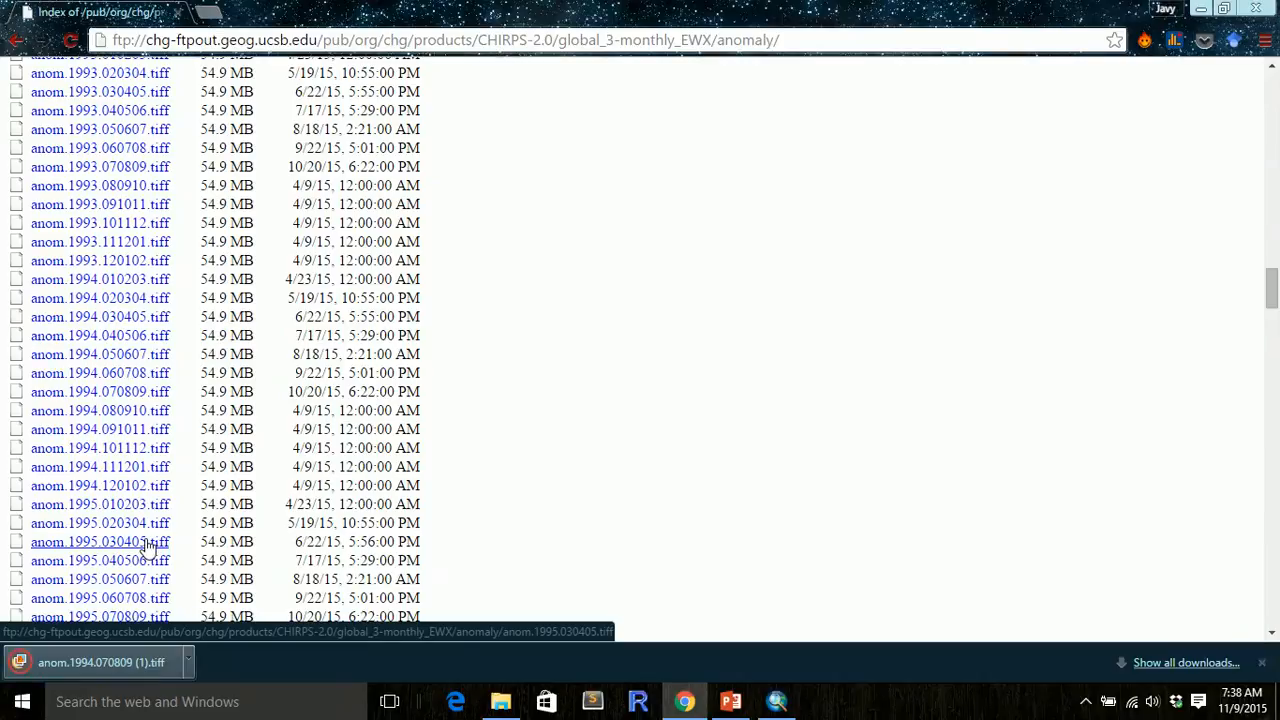
# - Add the downloaded anom.1994.070809 (1).tiff raster to the ArcMap map without building pyramids
pyautogui.click(144, 664)
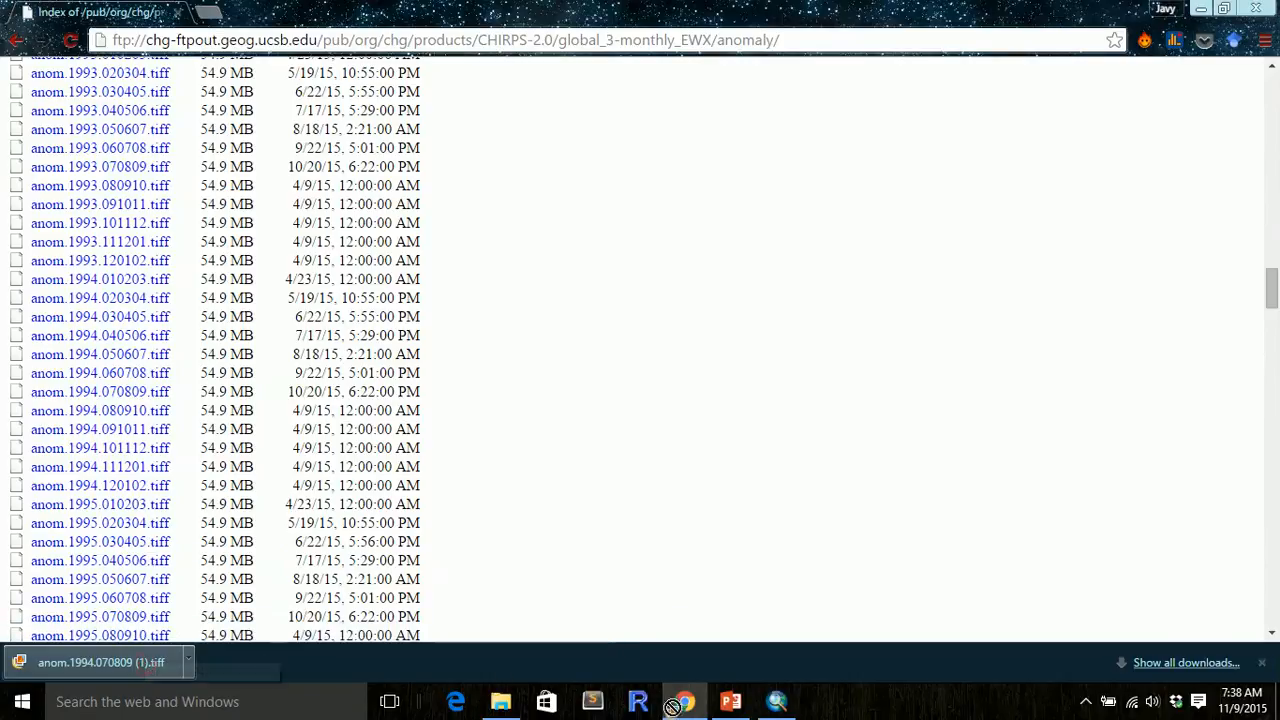
pyautogui.moveTo(730, 701); pyautogui.dragTo(735, 573)
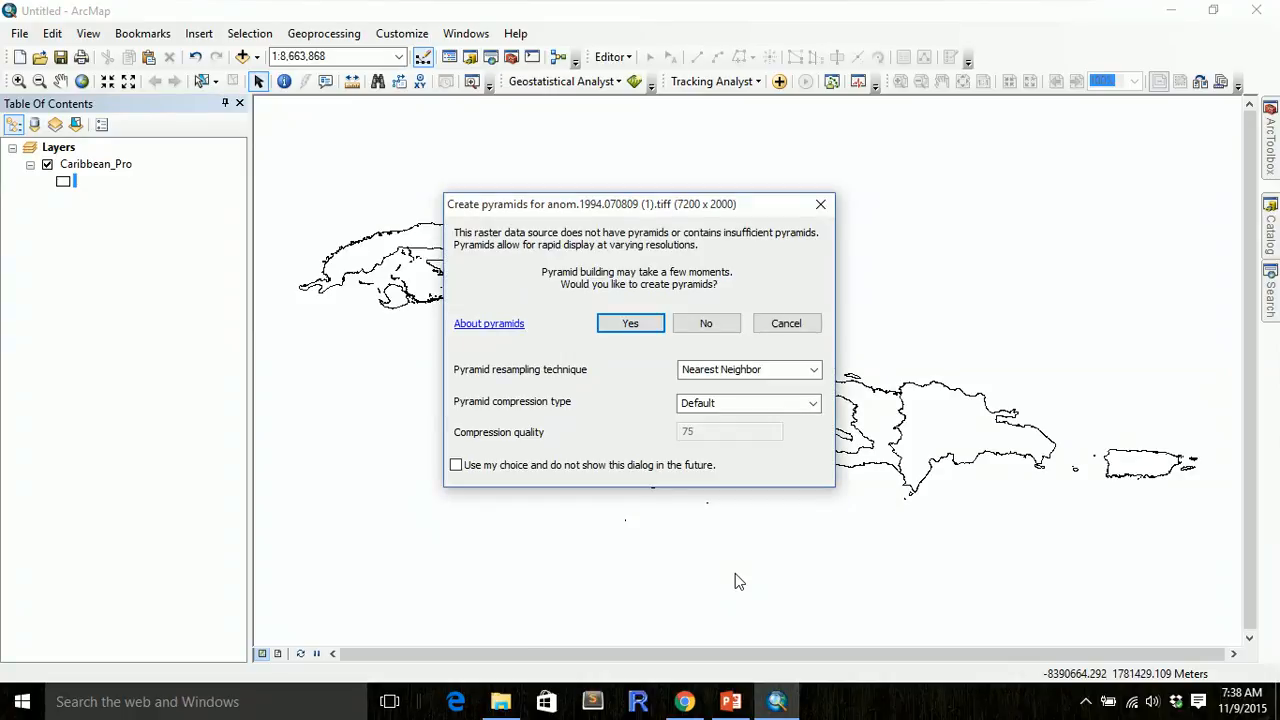
pyautogui.click(708, 324)
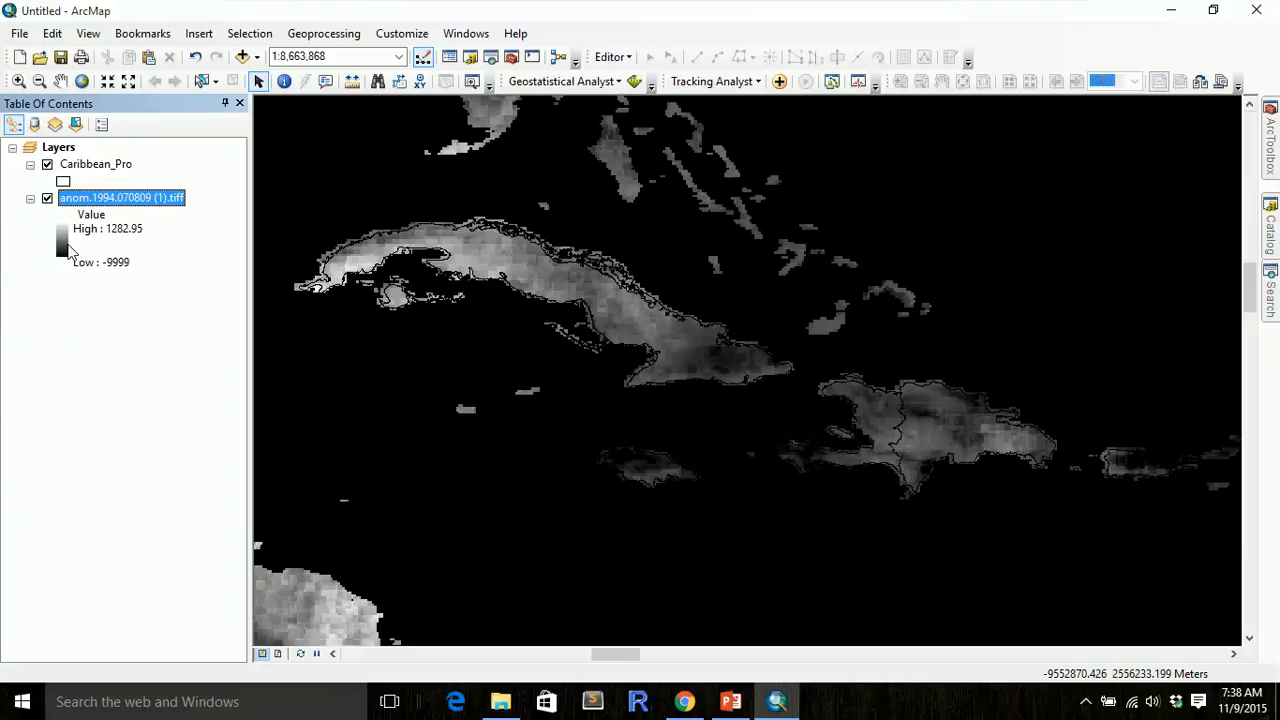
# - Change the anomaly raster's color ramp to the bright red-yellow-cyan-blue ramp
pyautogui.doubleClick(62, 246)
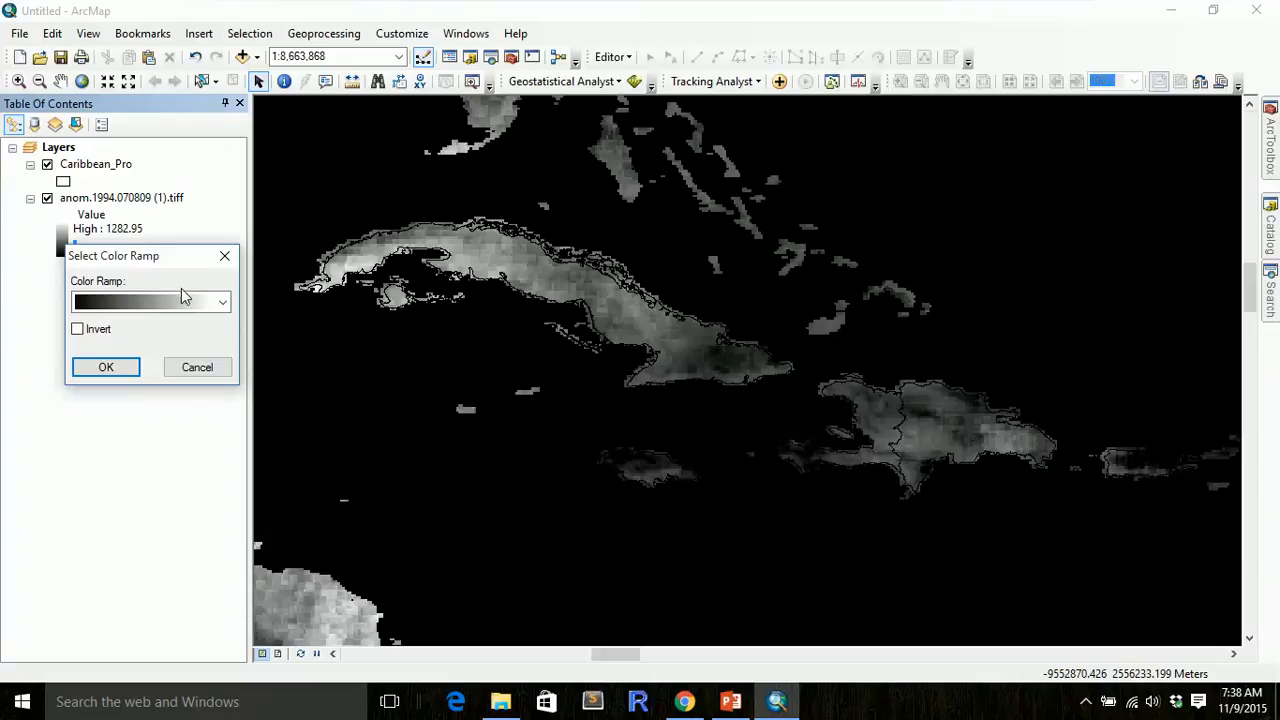
pyautogui.click(221, 306)
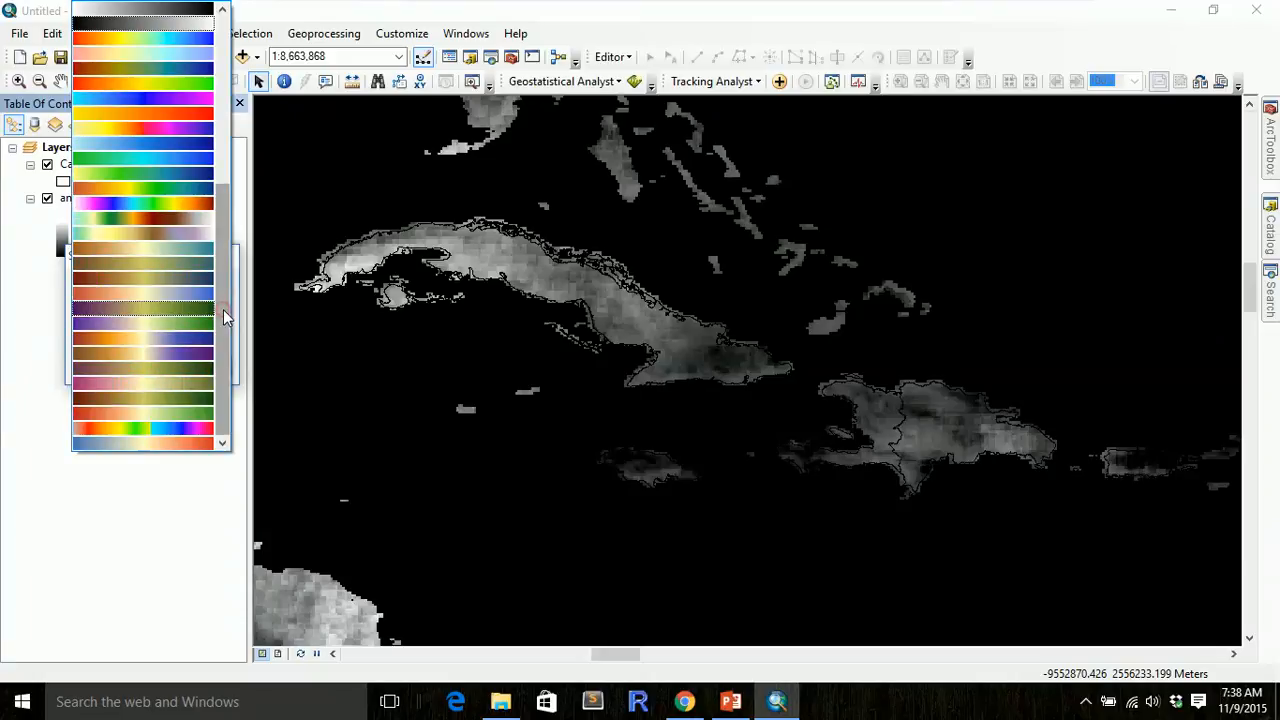
pyautogui.moveTo(223, 316); pyautogui.dragTo(224, 171)
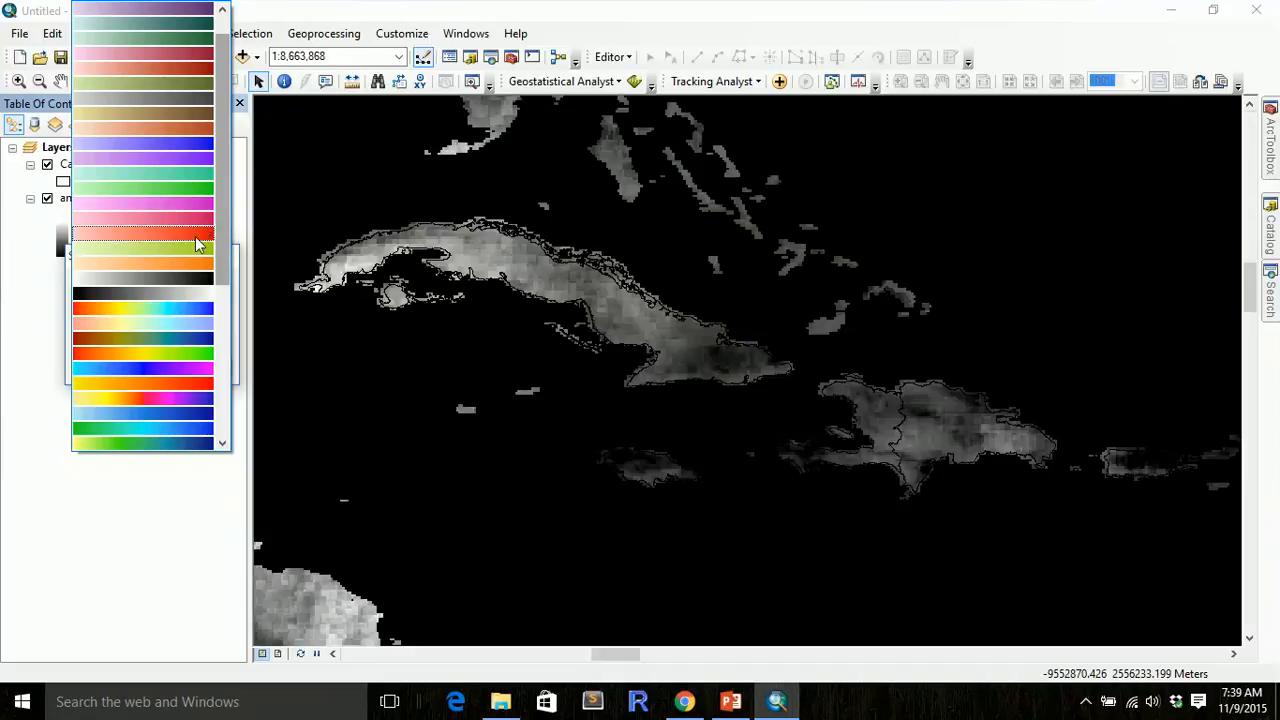
pyautogui.click(186, 316)
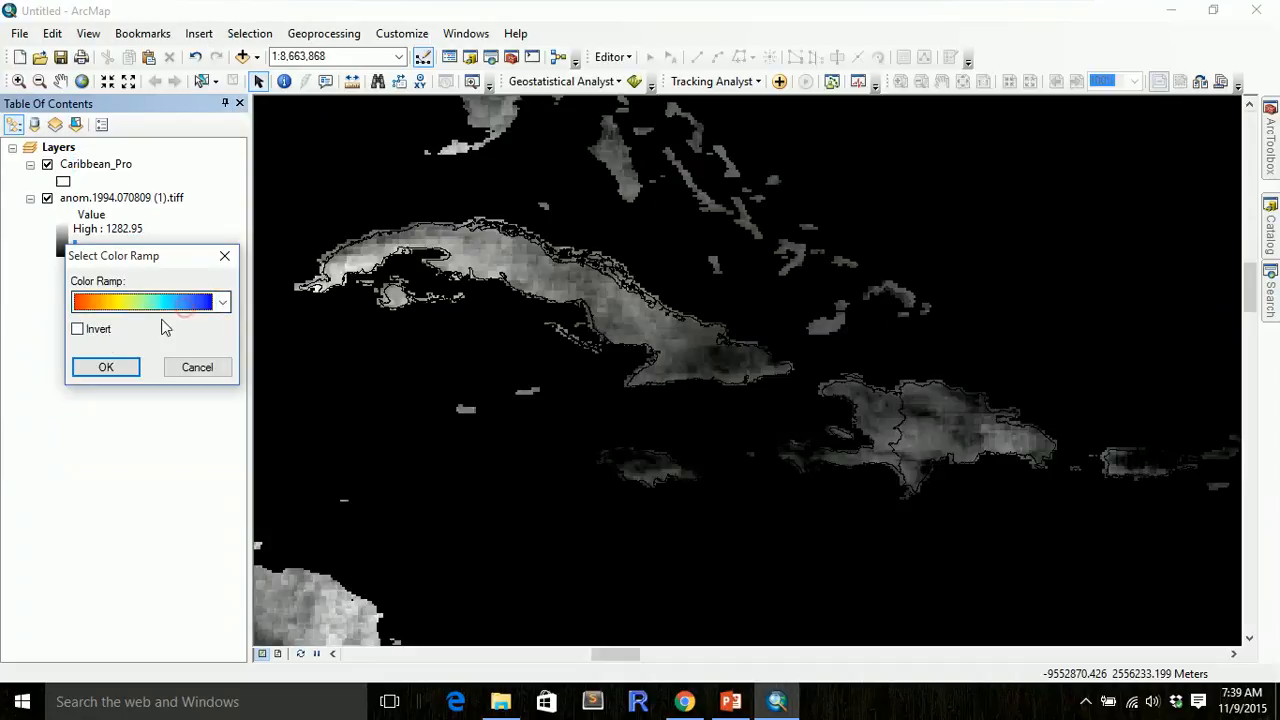
pyautogui.click(100, 368)
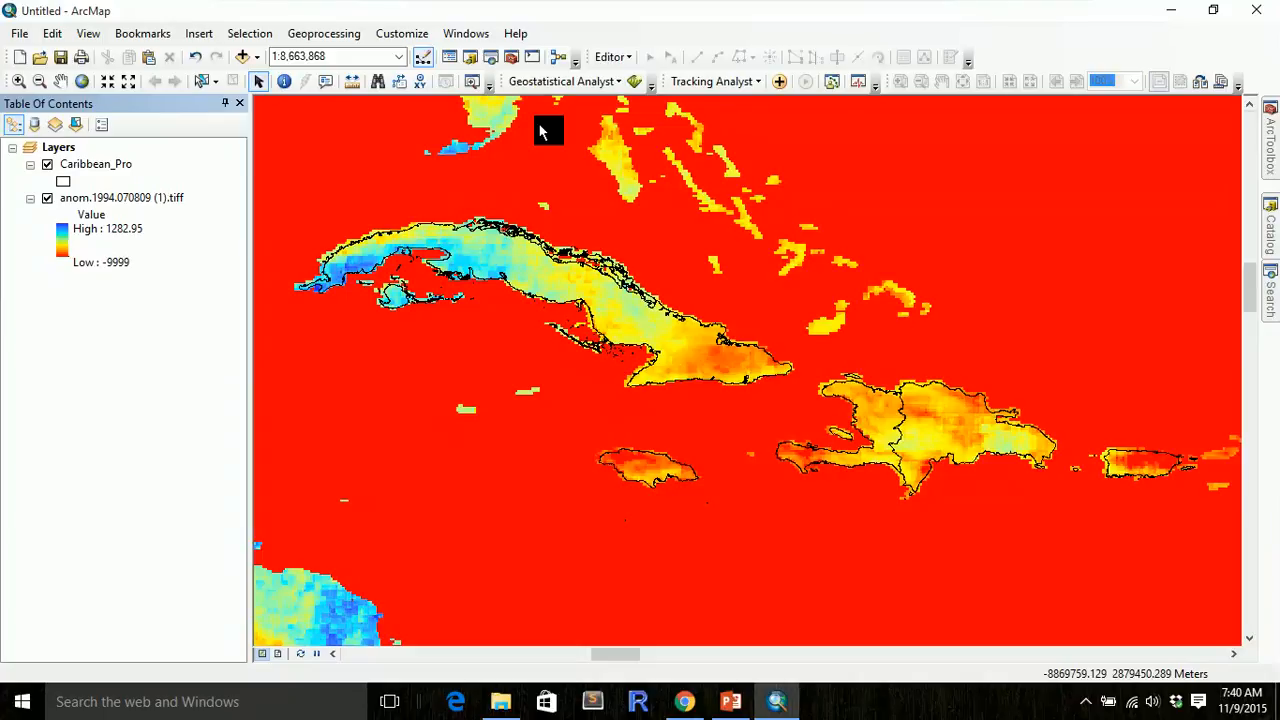
# - Open a new ModelBuilder model and reposition its window over the map
pyautogui.click(562, 68)
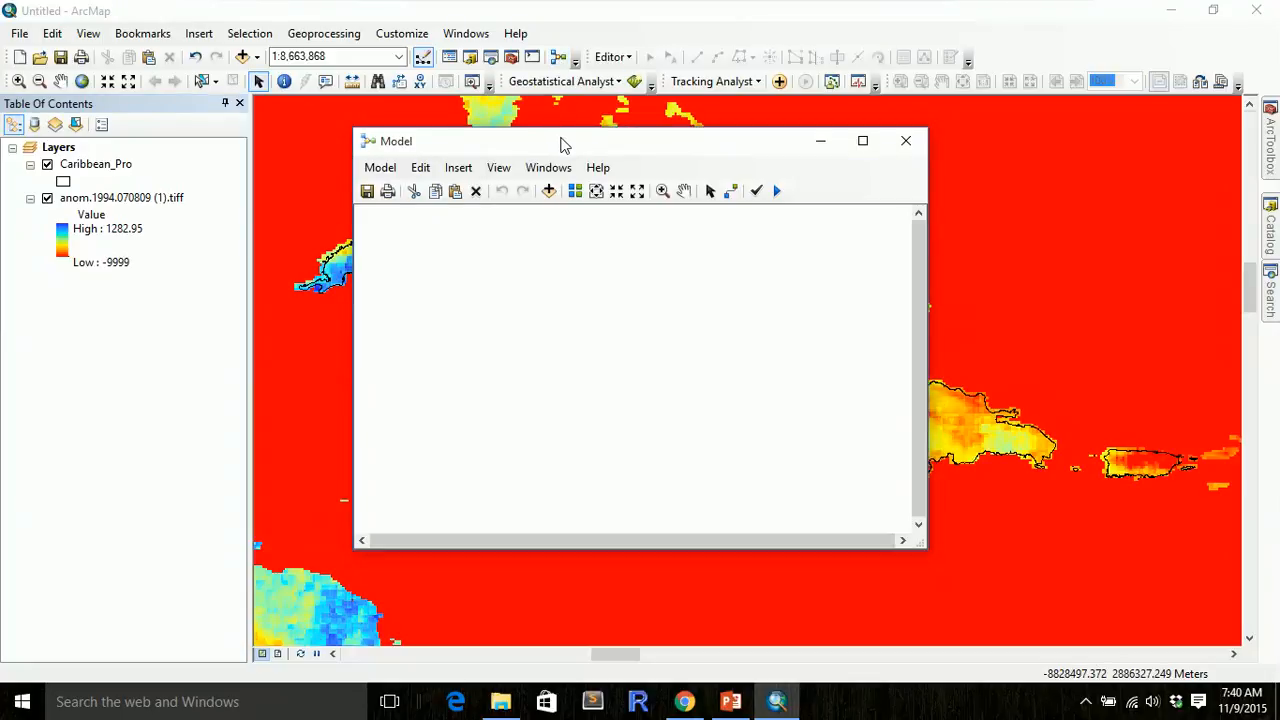
pyautogui.moveTo(562, 145); pyautogui.dragTo(461, 240)
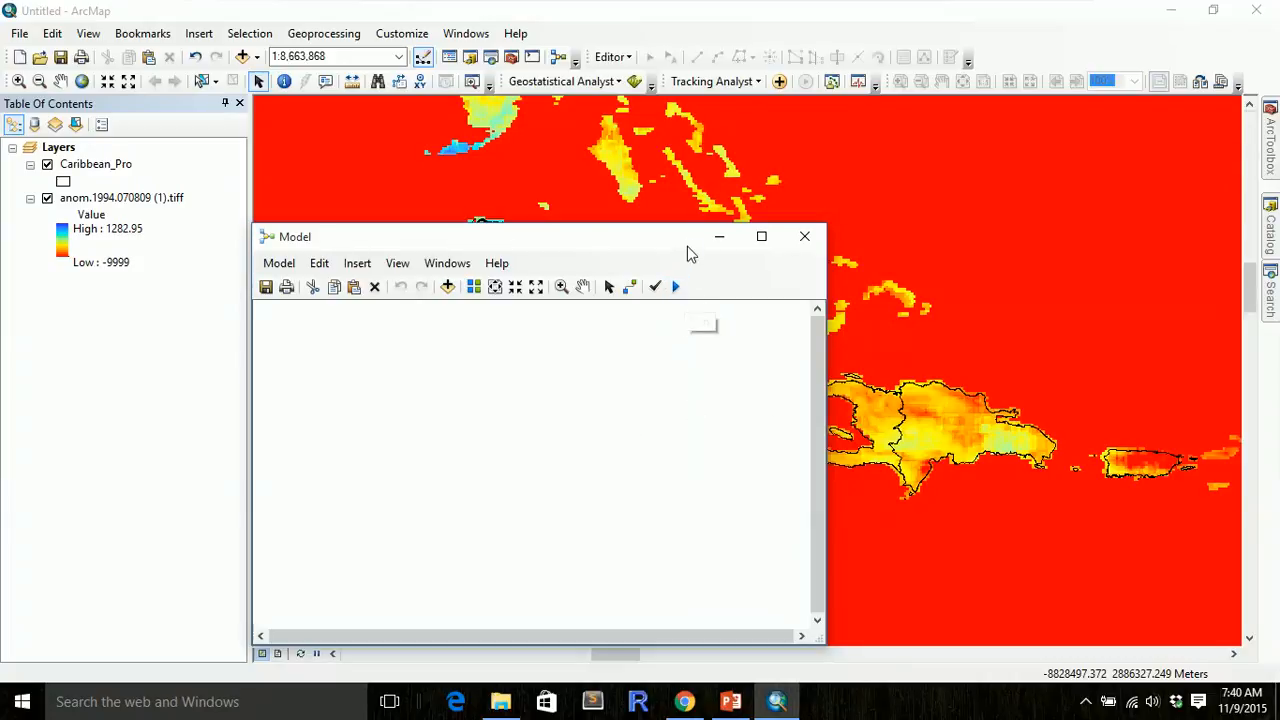
pyautogui.moveTo(686, 246)
pyautogui.mouseDown()
pyautogui.moveTo(709, 277)
pyautogui.moveTo(720, 254)
pyautogui.moveTo(695, 250)
pyautogui.mouseUp()
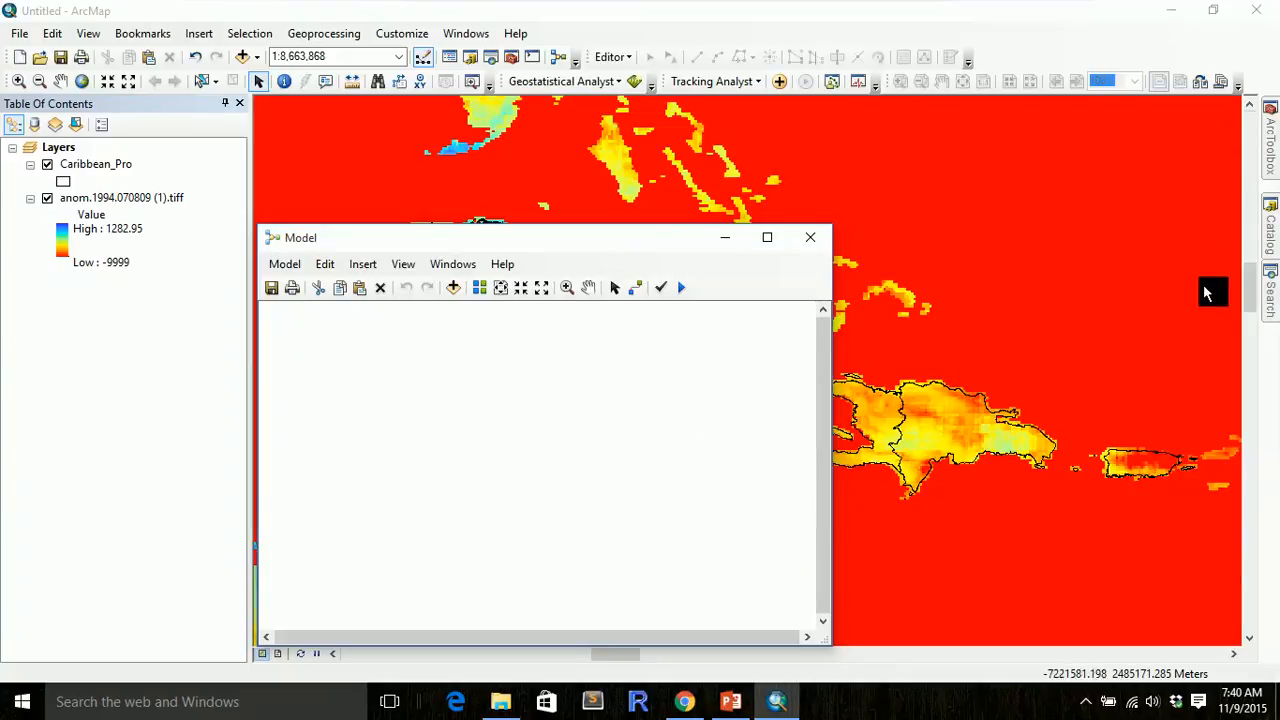
# - Search for "extract by mask" and add the Spatial Analyst Extract by Mask tool to the model
pyautogui.click(1270, 290)
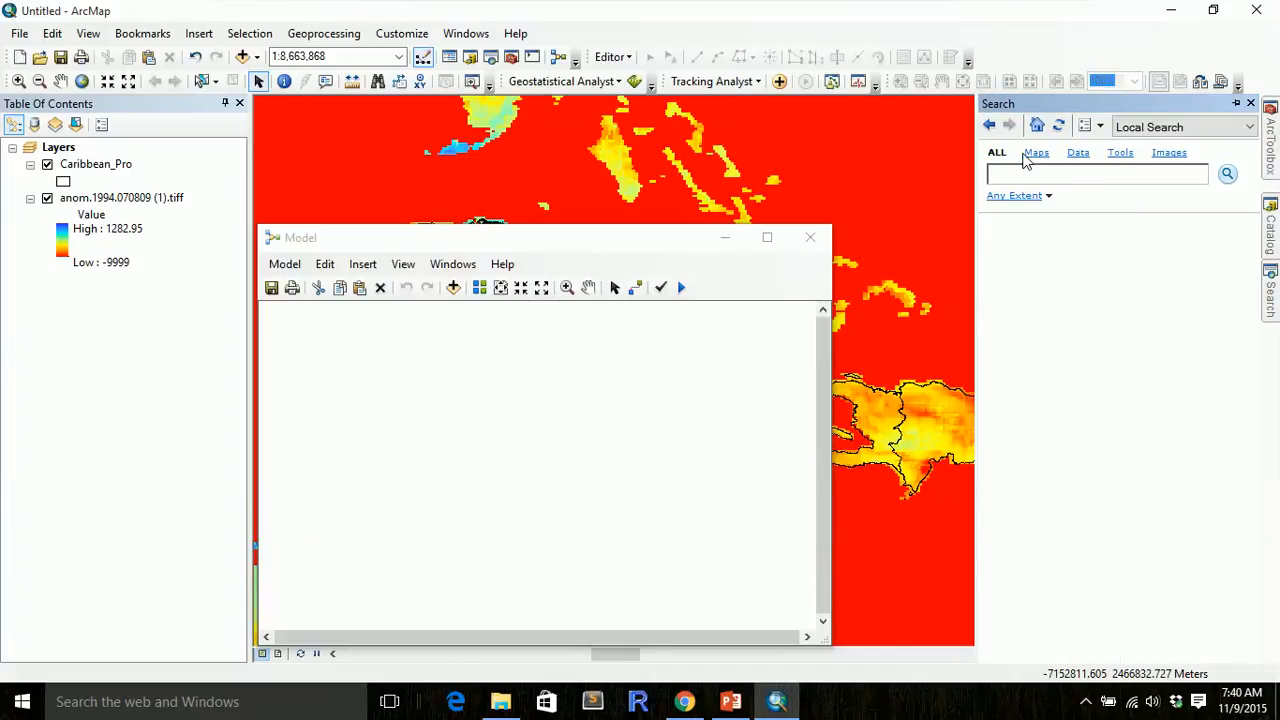
pyautogui.write('extract by mask')
pyautogui.press('Return')
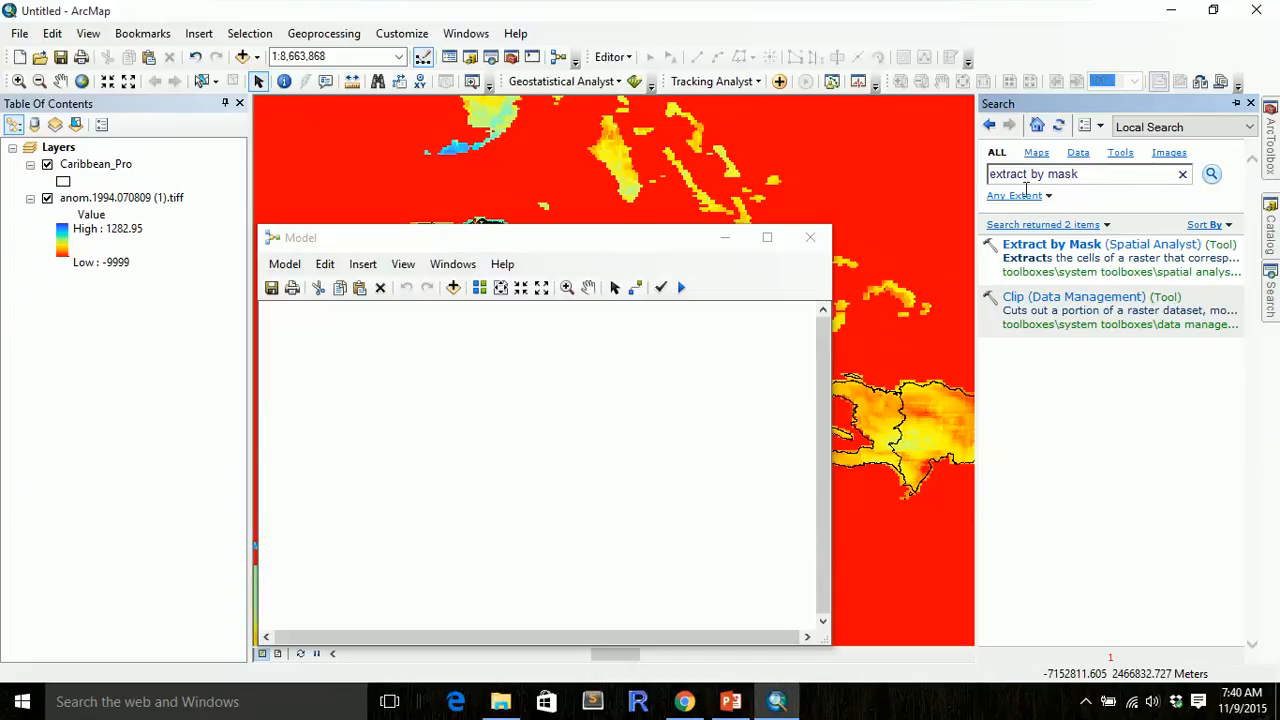
pyautogui.moveTo(1040, 250); pyautogui.dragTo(395, 446)
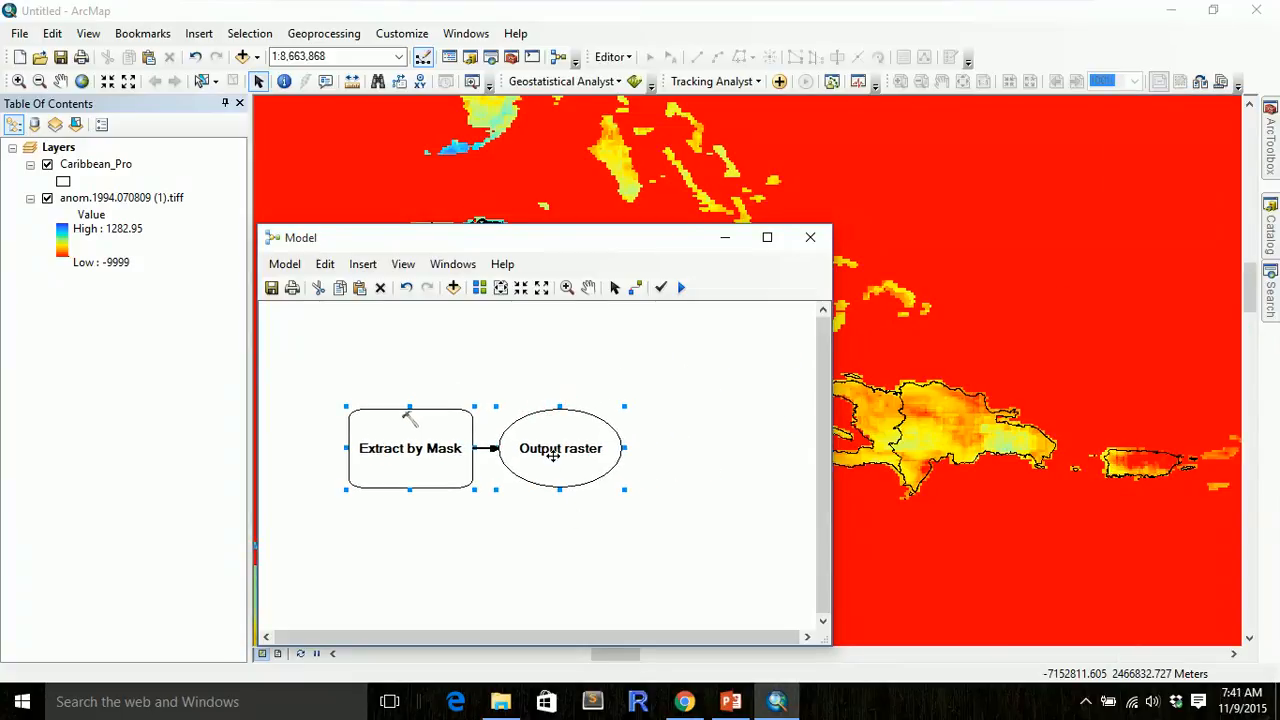
pyautogui.click(632, 462)
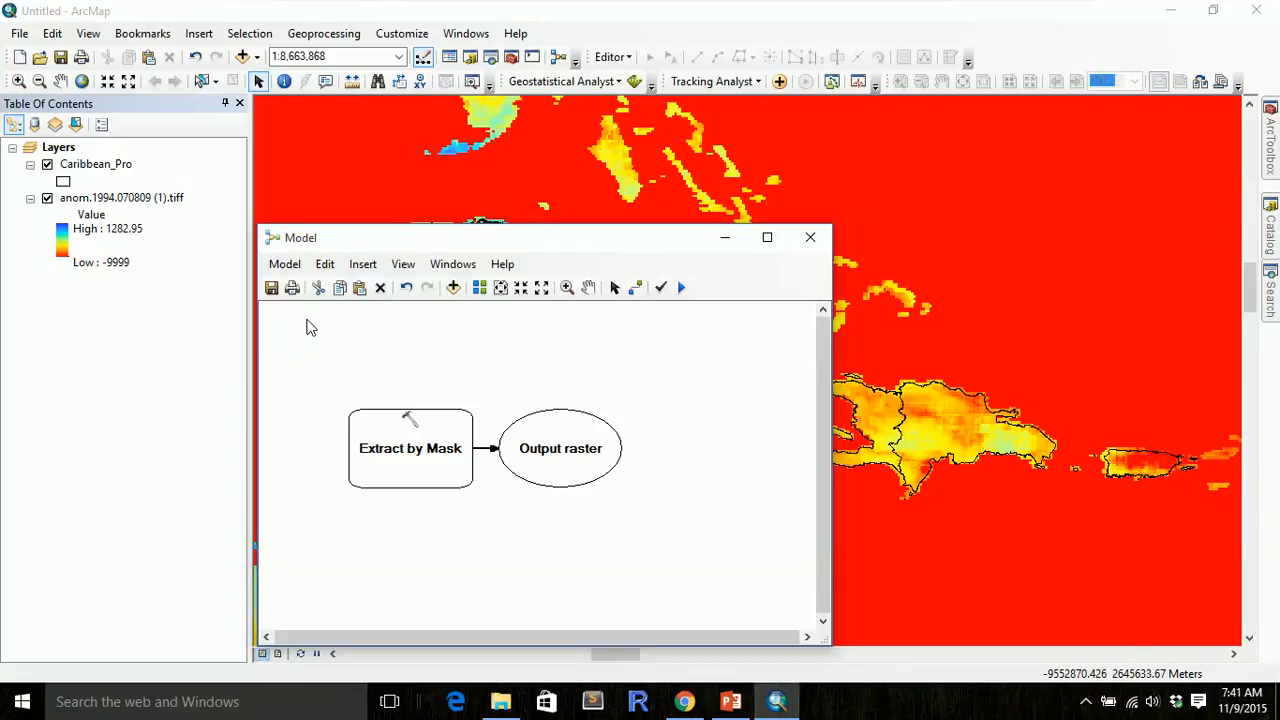
# - Set Extract by Mask to use anom.1994.070809 (1).tiff as the input raster and Caribbean_Pro as the mask data
pyautogui.doubleClick(402, 449)
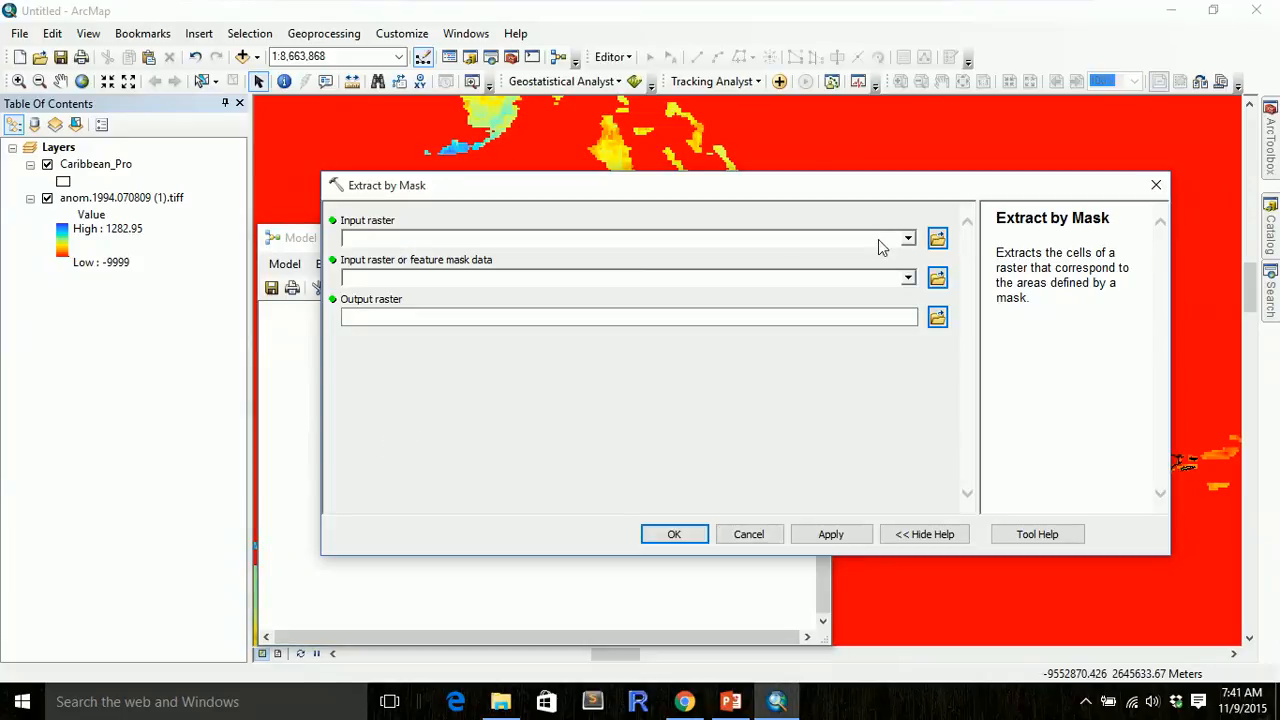
pyautogui.click(908, 238)
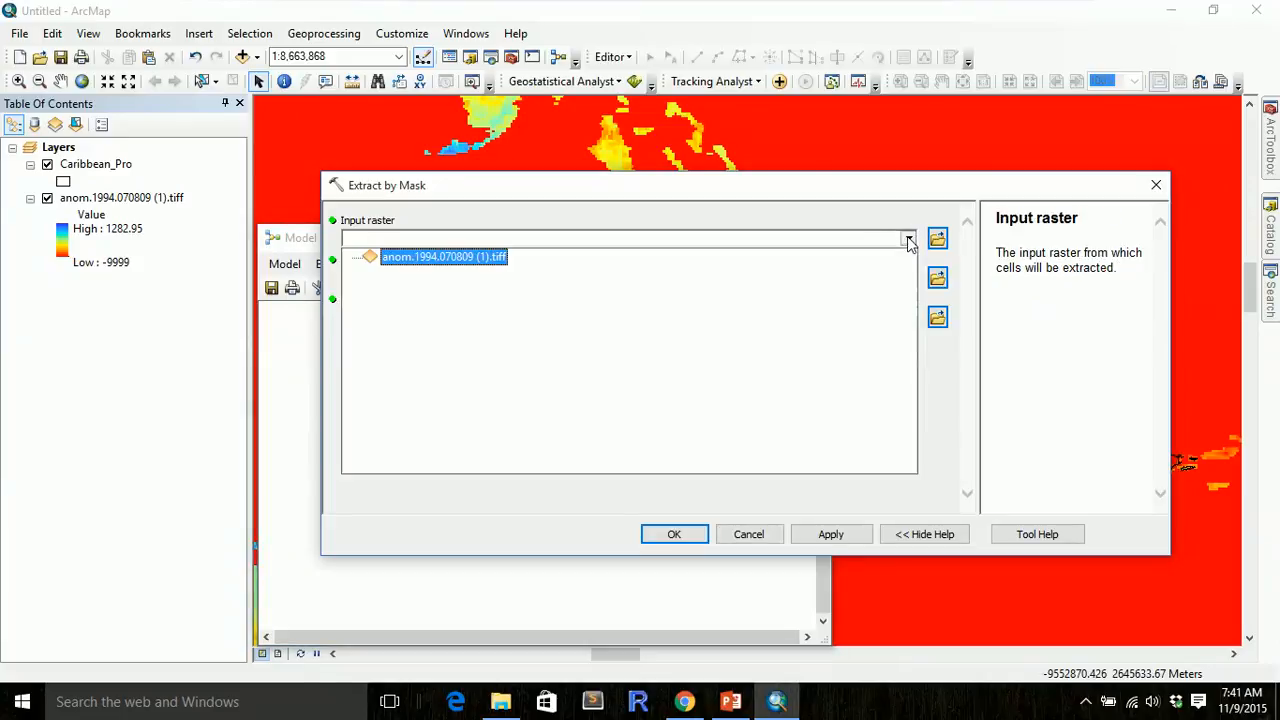
pyautogui.click(460, 257)
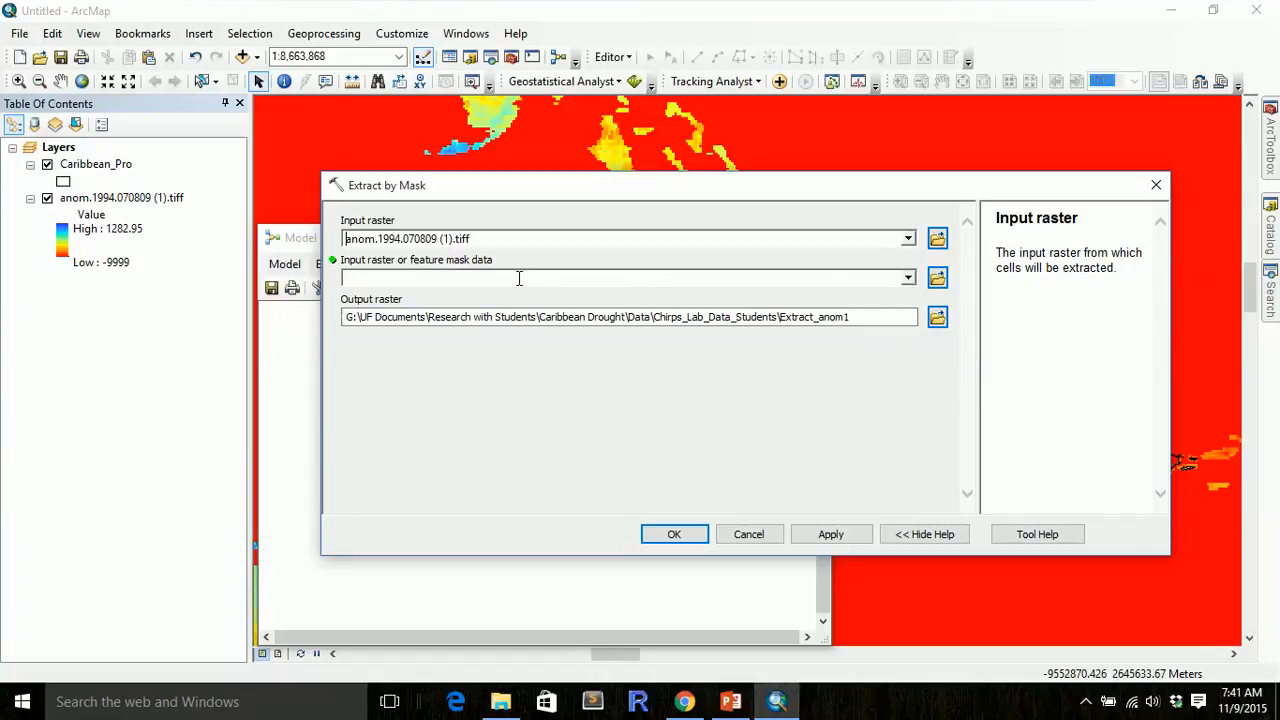
pyautogui.click(906, 278)
pyautogui.click(445, 296)
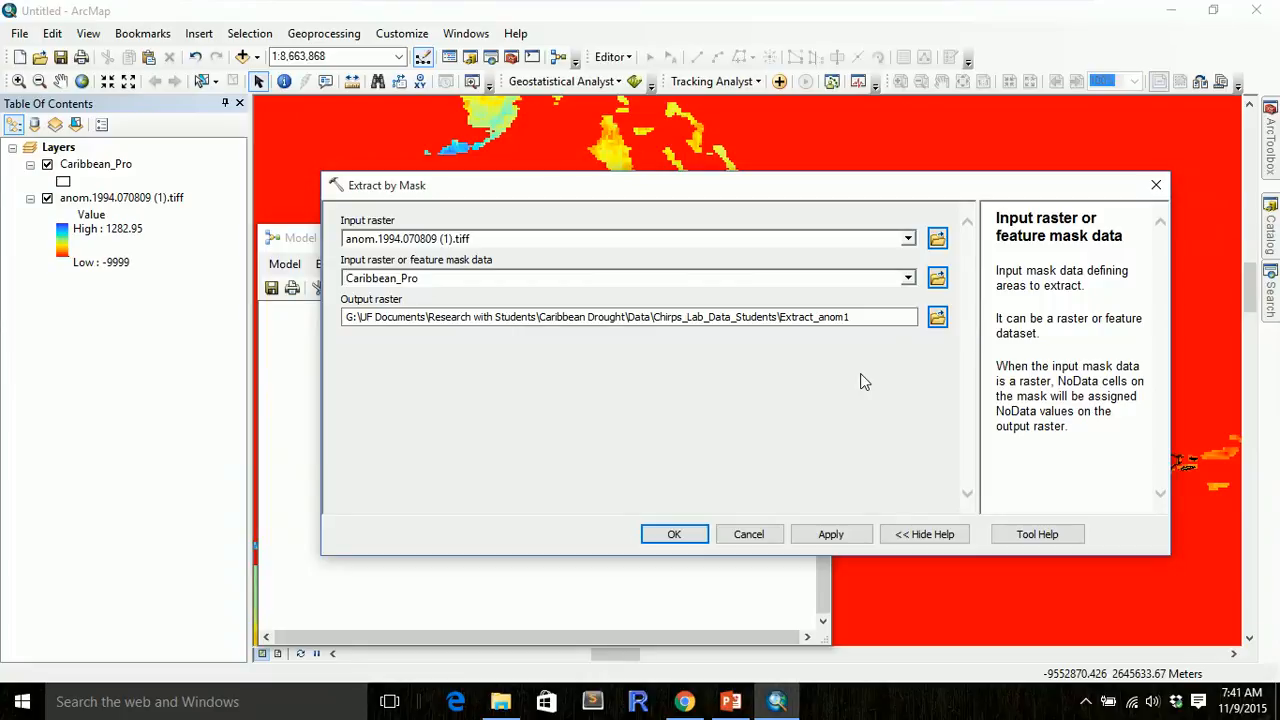
pyautogui.click(937, 318)
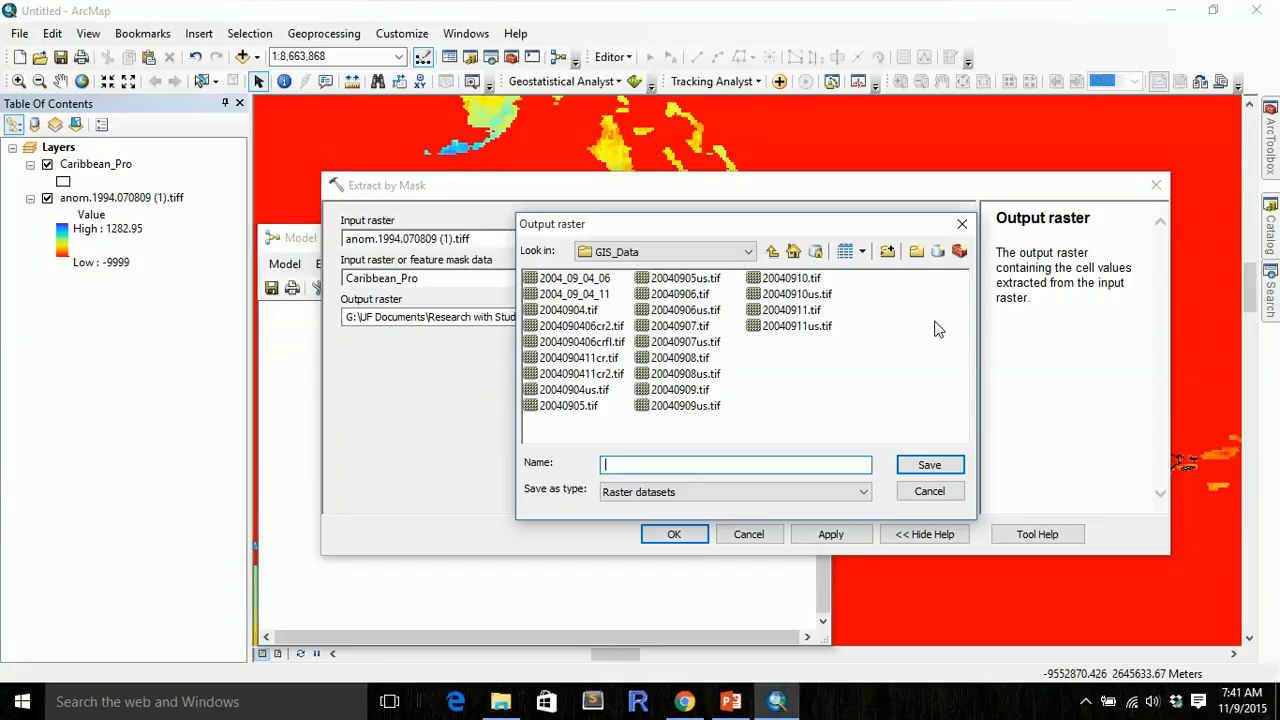
pyautogui.click(772, 252)
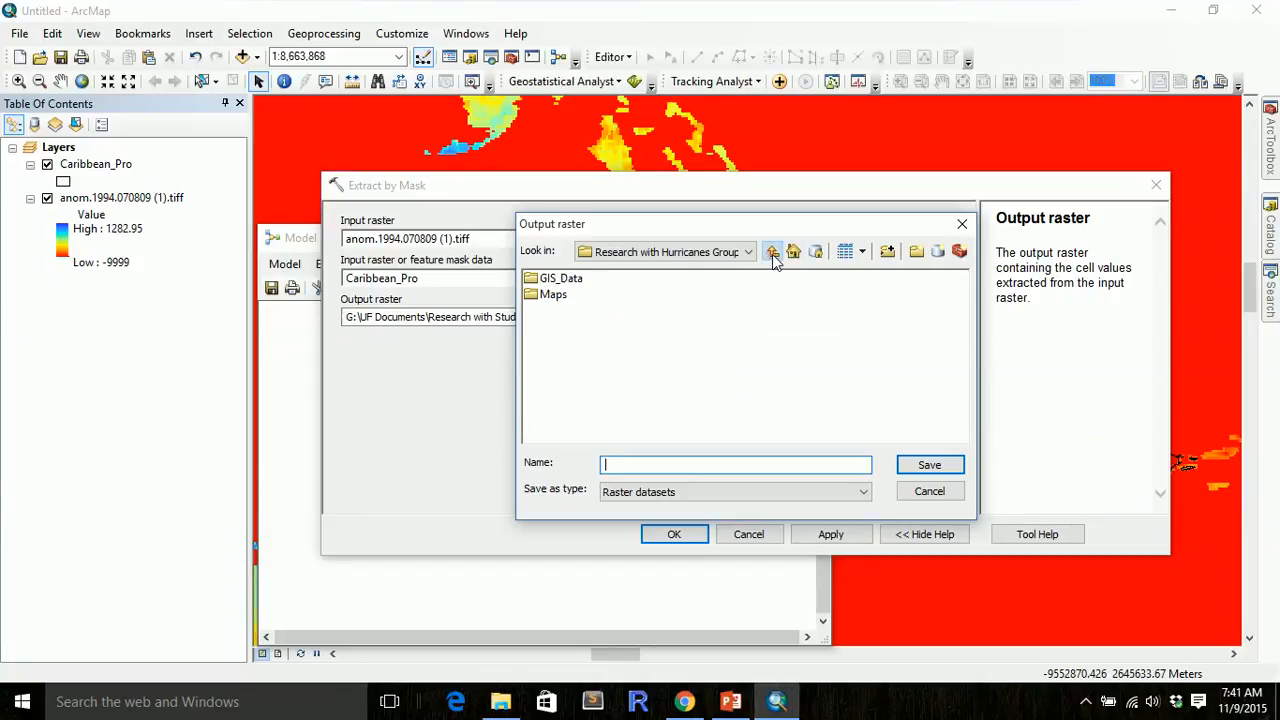
pyautogui.click(772, 252)
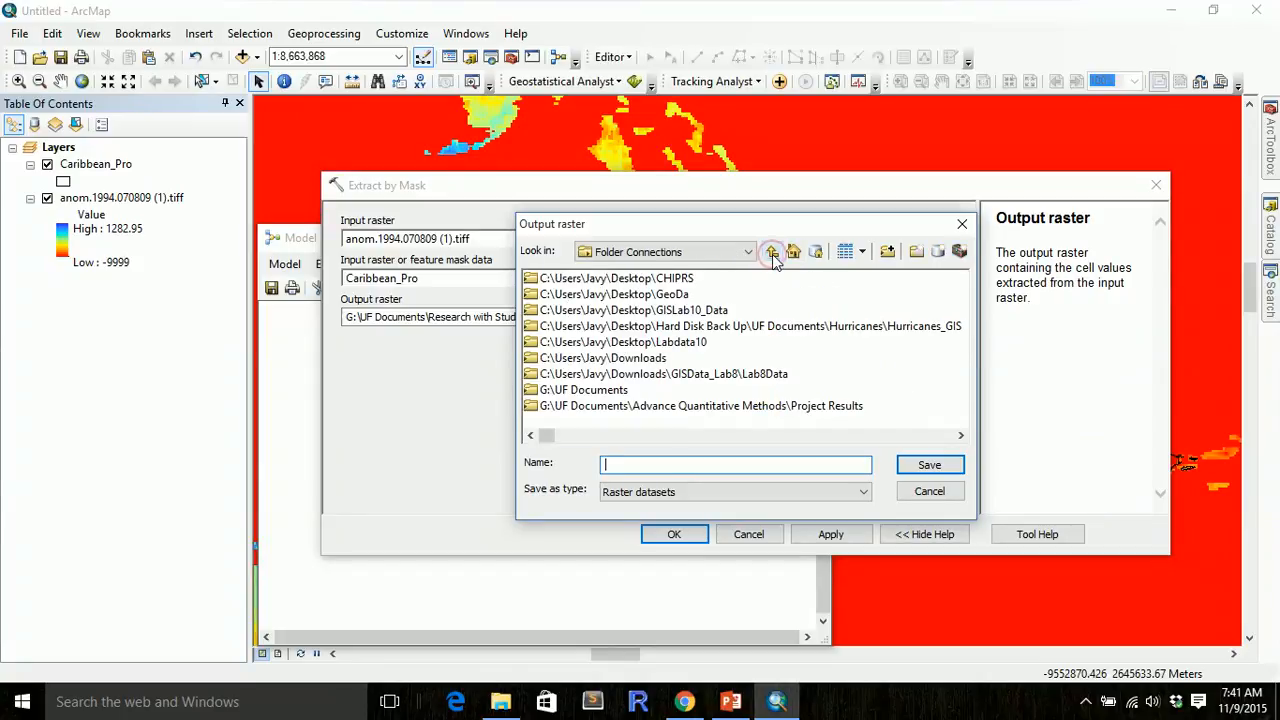
pyautogui.click(748, 252)
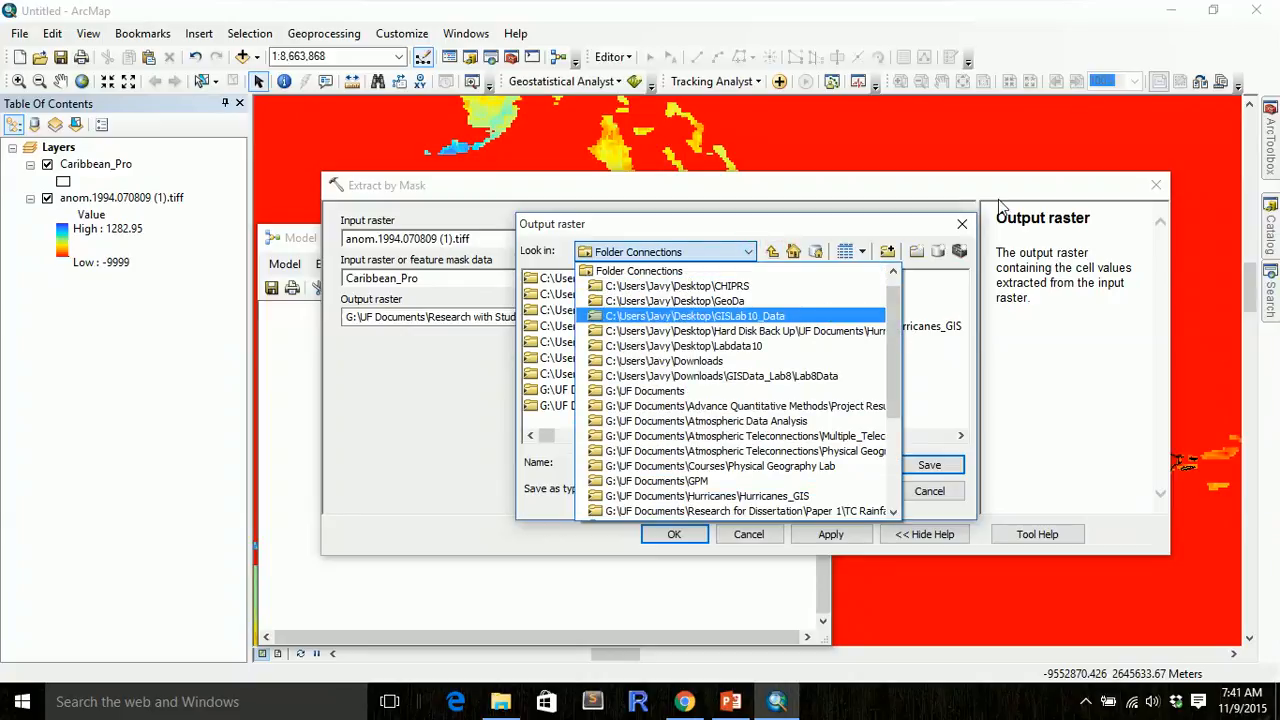
pyautogui.click(964, 223)
pyautogui.click(964, 223)
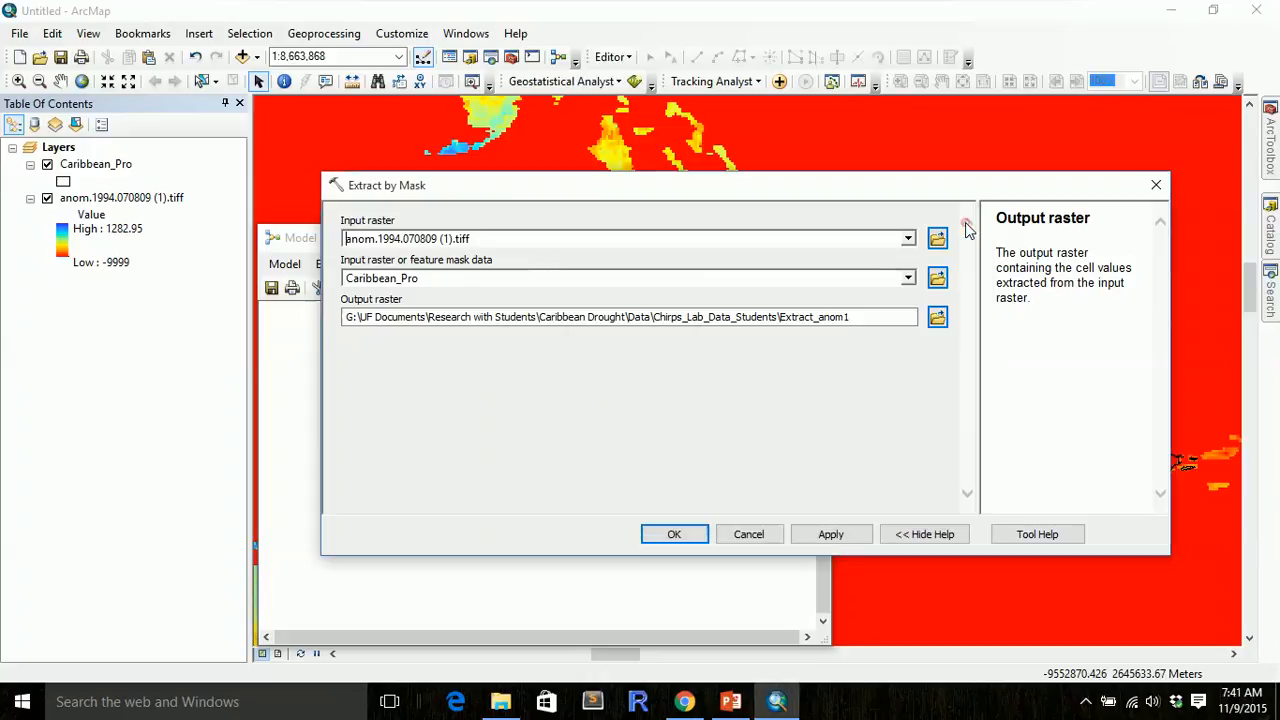
# - Browse for the output raster location to the Data folder in UF Documents\Research with Students\Caribbean Drought
pyautogui.click(935, 318)
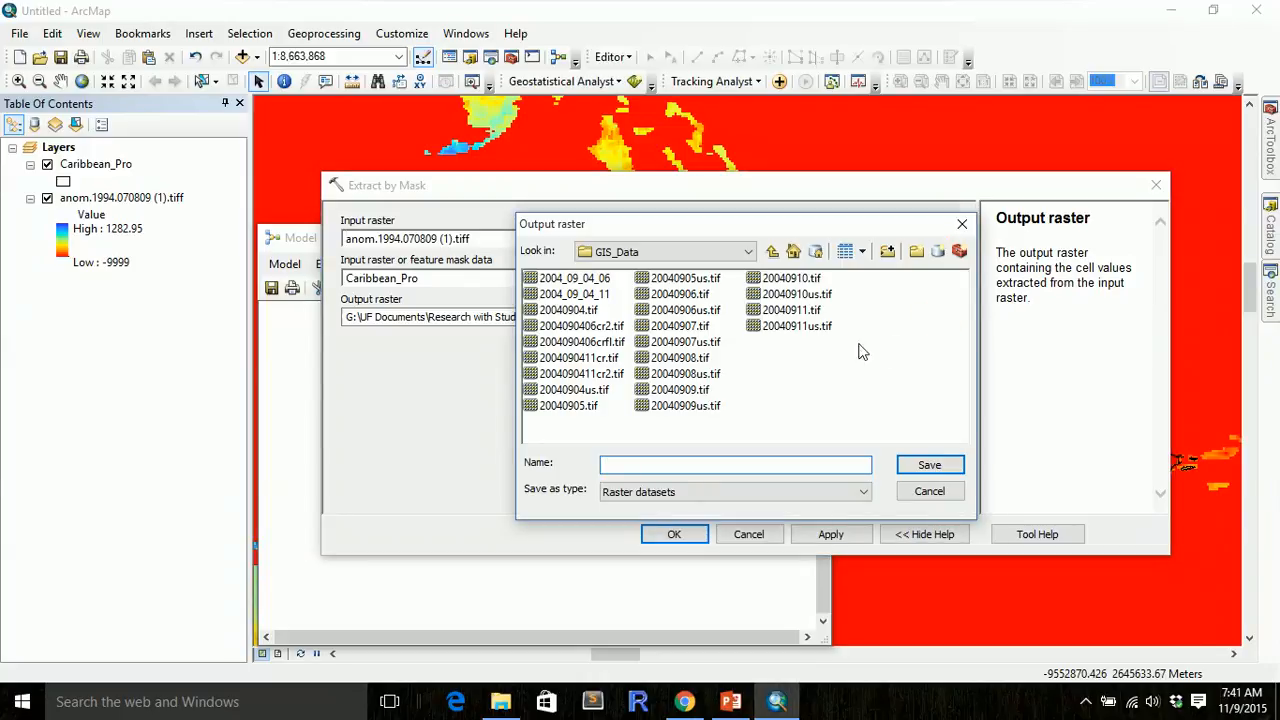
pyautogui.click(771, 251)
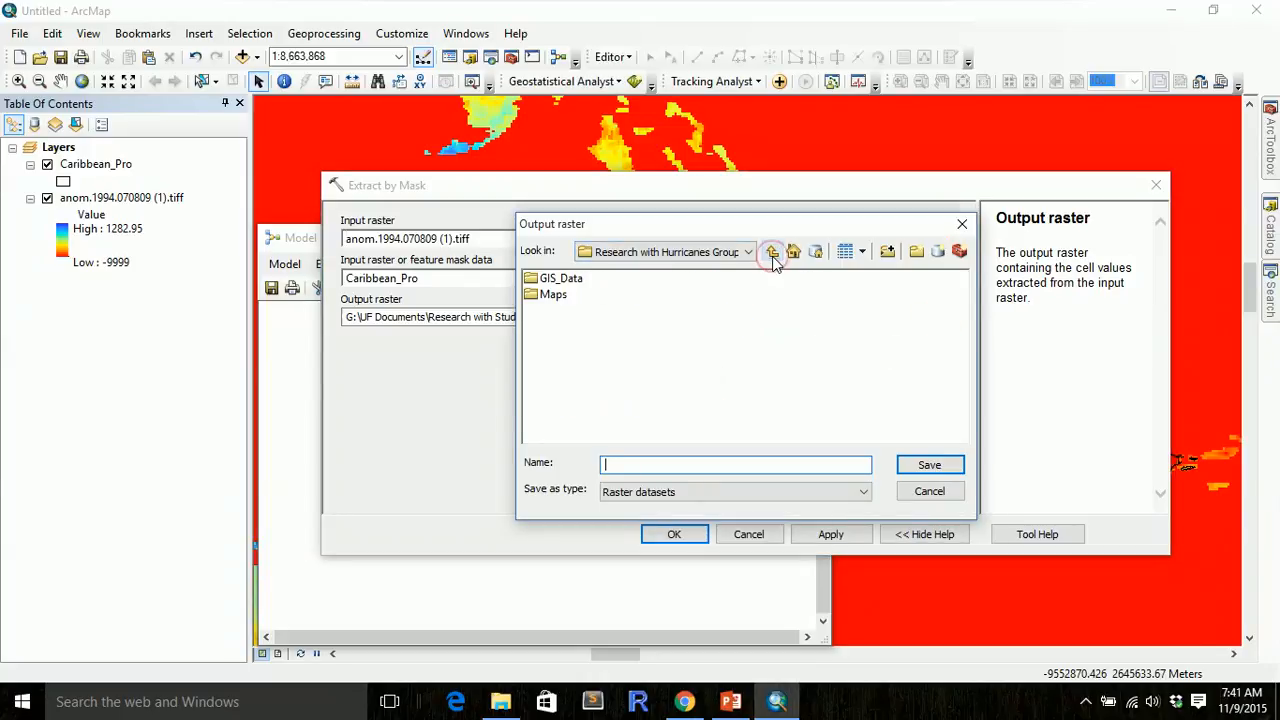
pyautogui.click(772, 253)
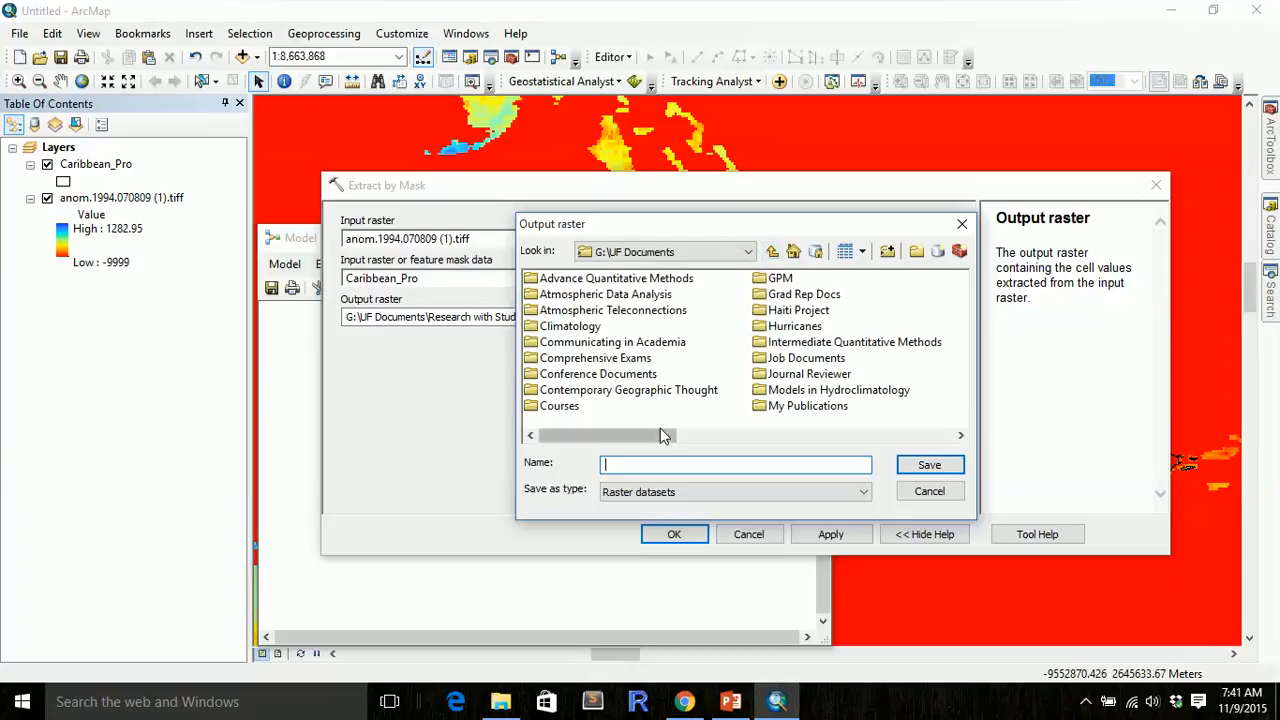
pyautogui.moveTo(658, 435); pyautogui.dragTo(934, 435)
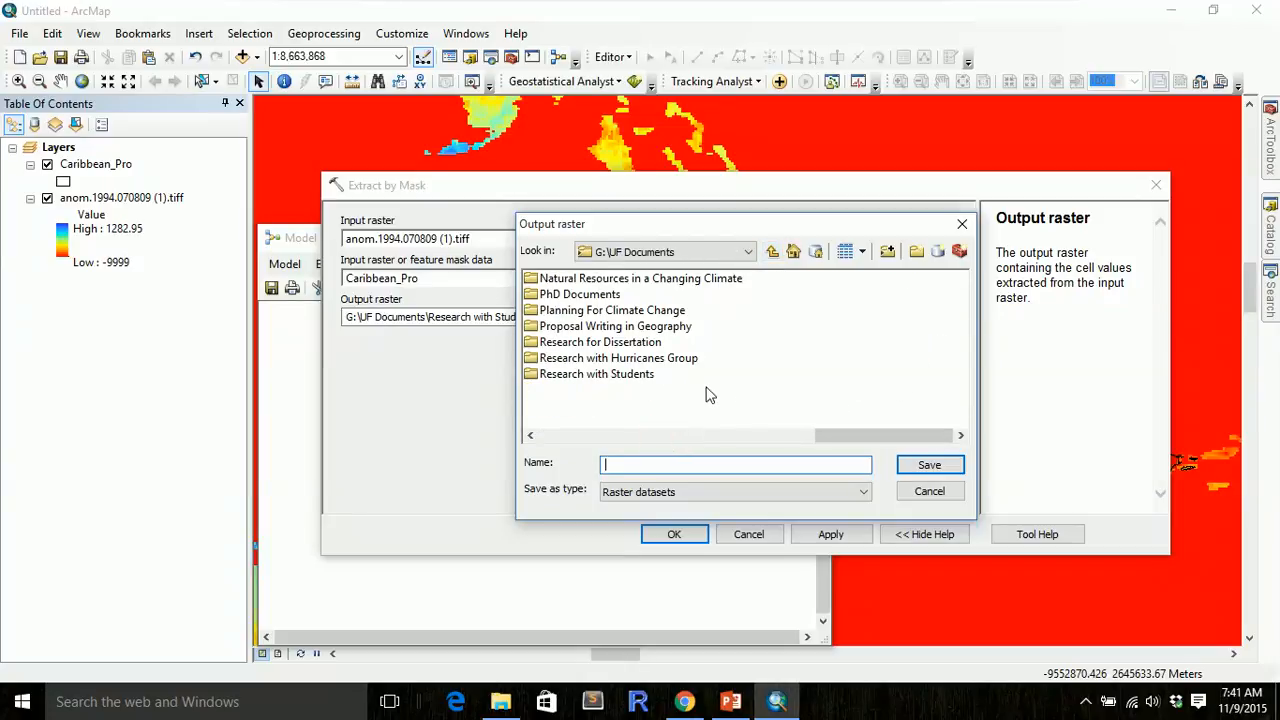
pyautogui.doubleClick(634, 374)
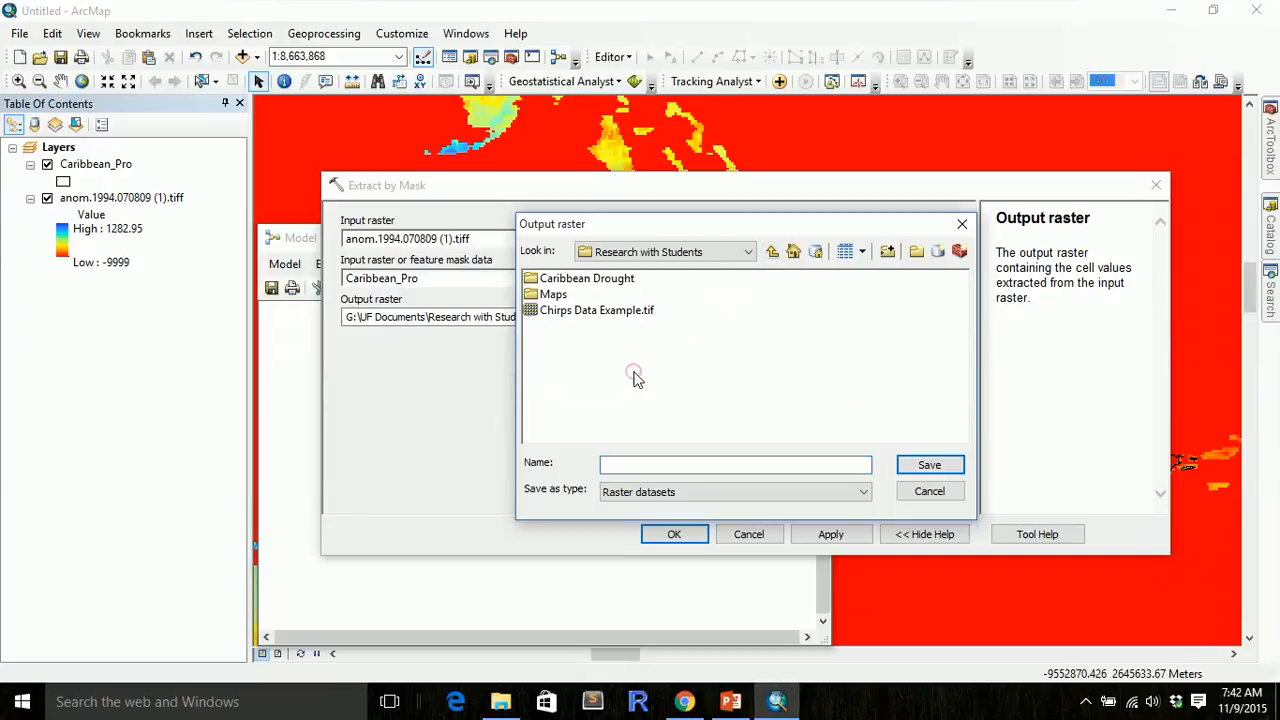
pyautogui.doubleClick(593, 280)
pyautogui.doubleClick(556, 279)
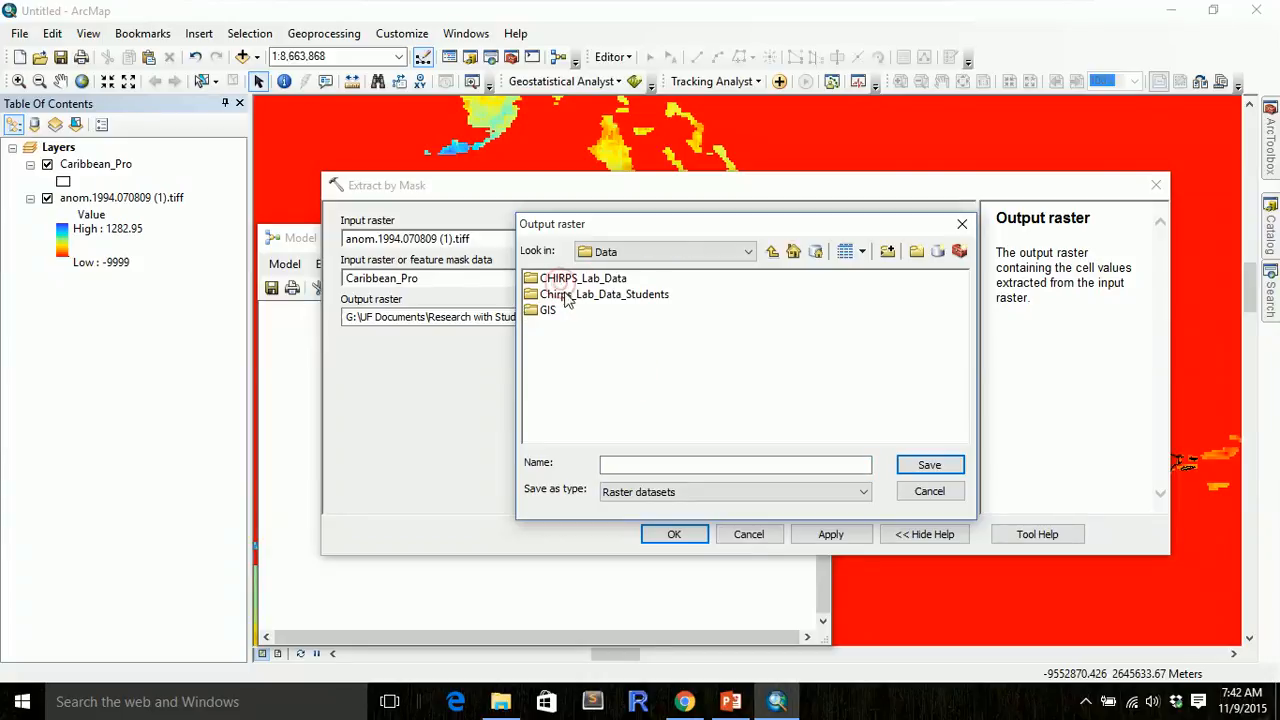
# - Try to choose the Chirps_Lab_Data_Students folder as the save location for the output raster
pyautogui.click(574, 297)
pyautogui.click(916, 465)
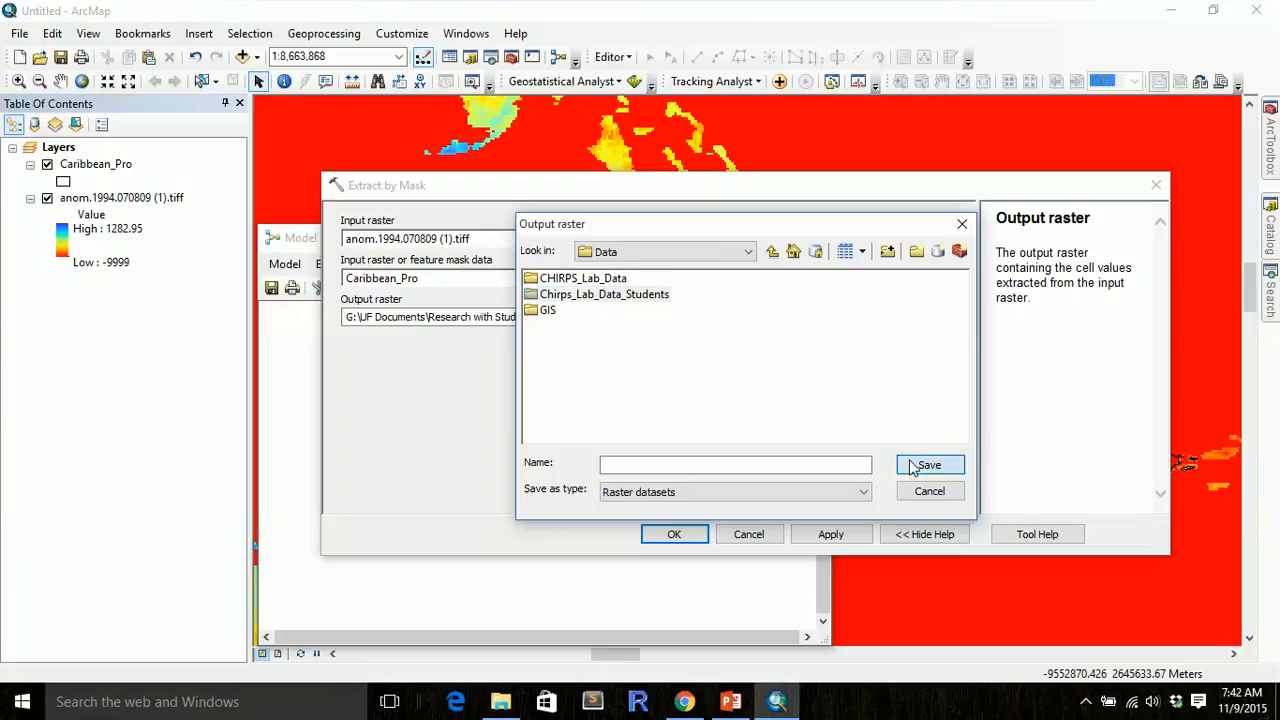
pyautogui.doubleClick(656, 298)
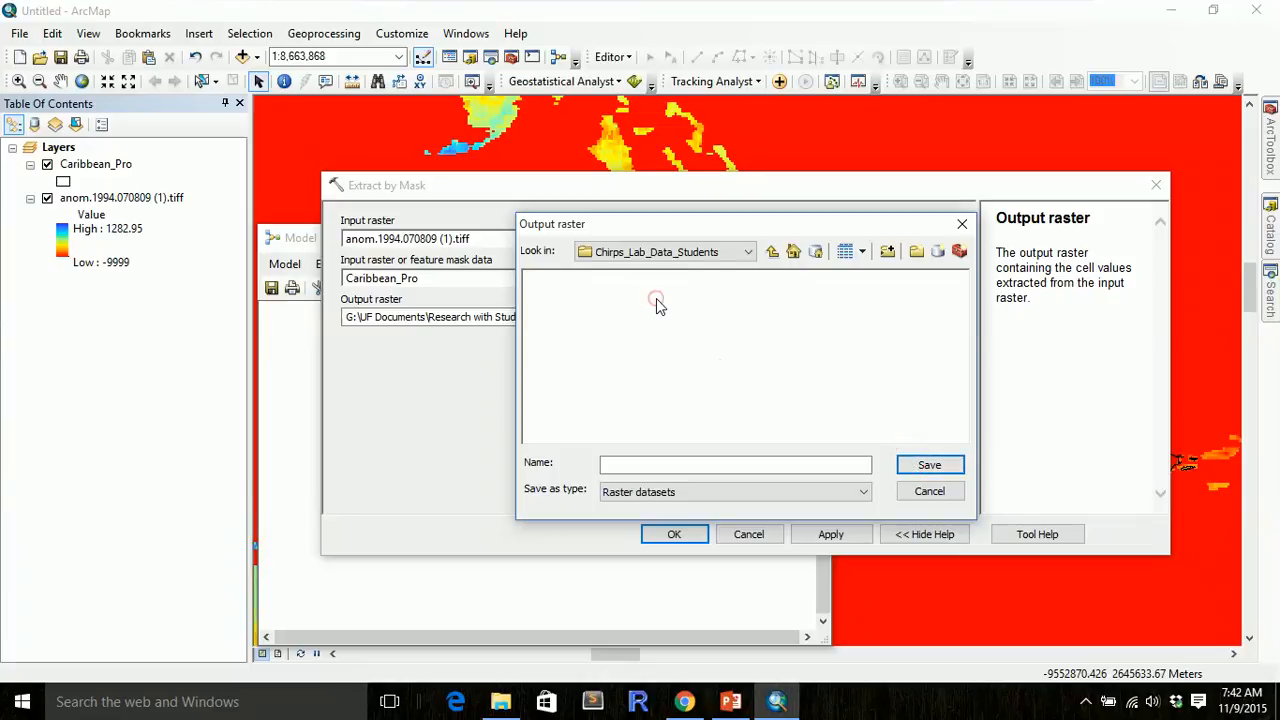
pyautogui.click(956, 465)
pyautogui.click(772, 251)
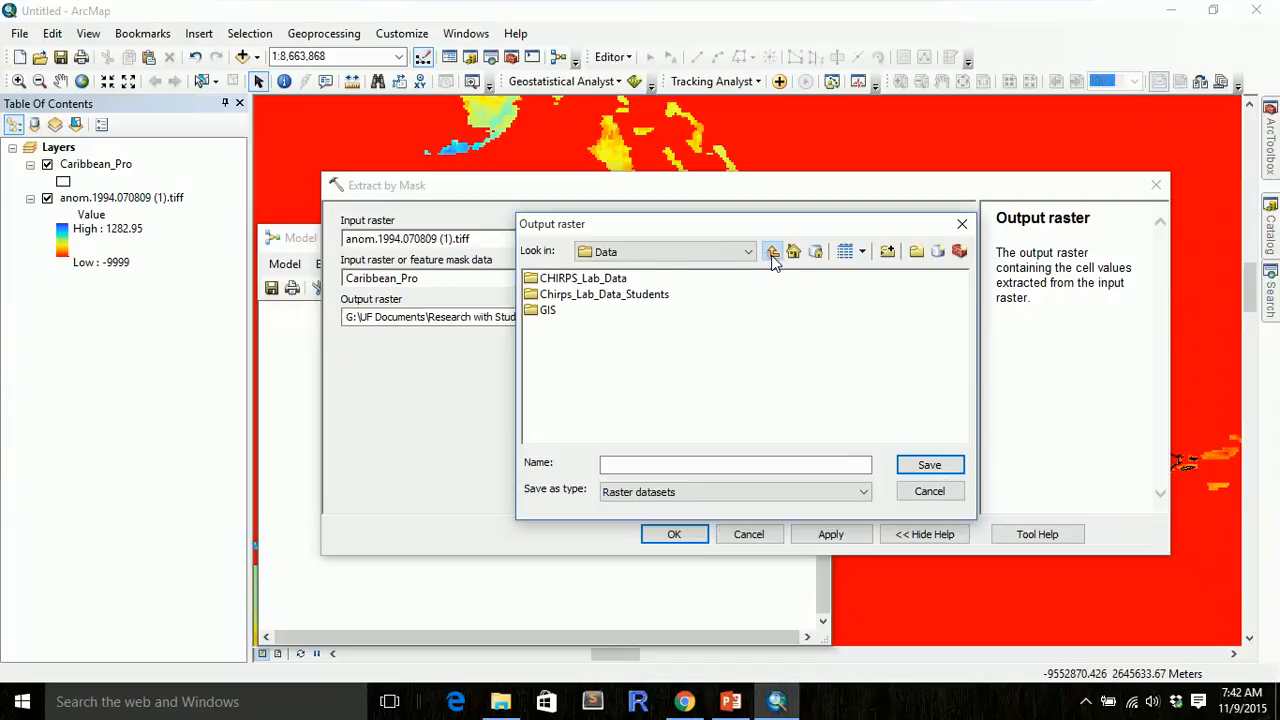
pyautogui.click(634, 296)
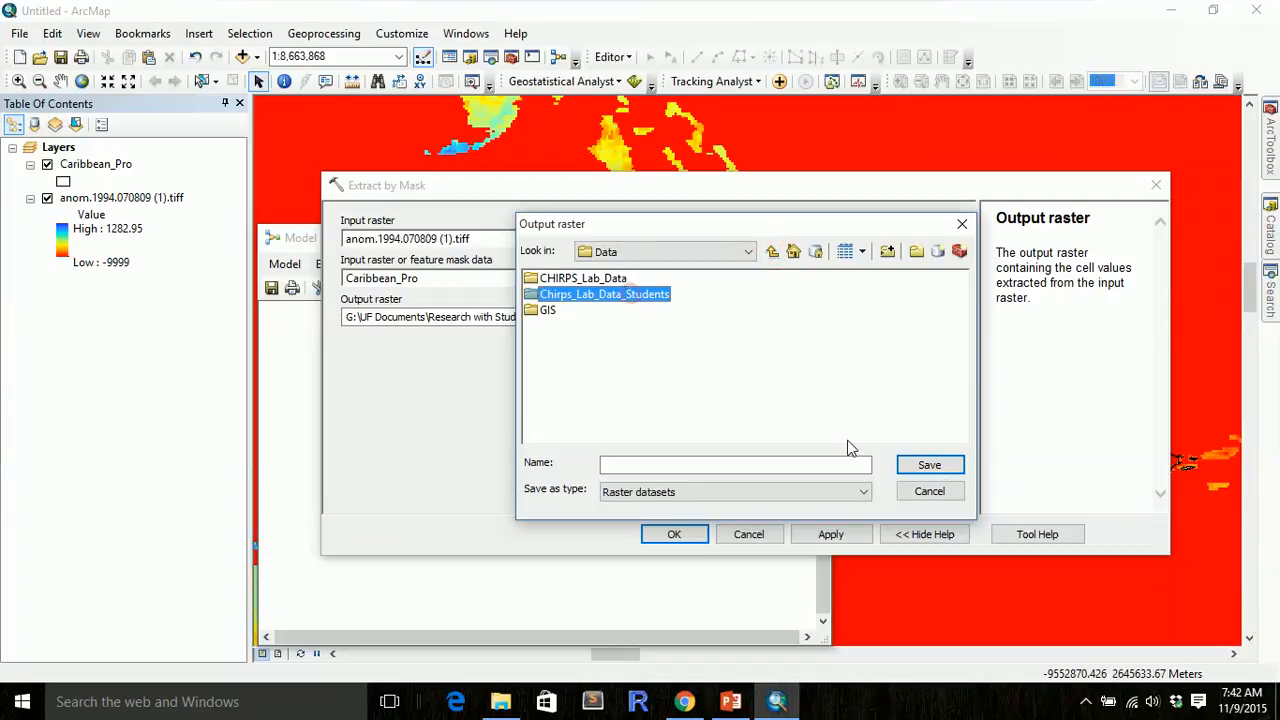
pyautogui.click(926, 466)
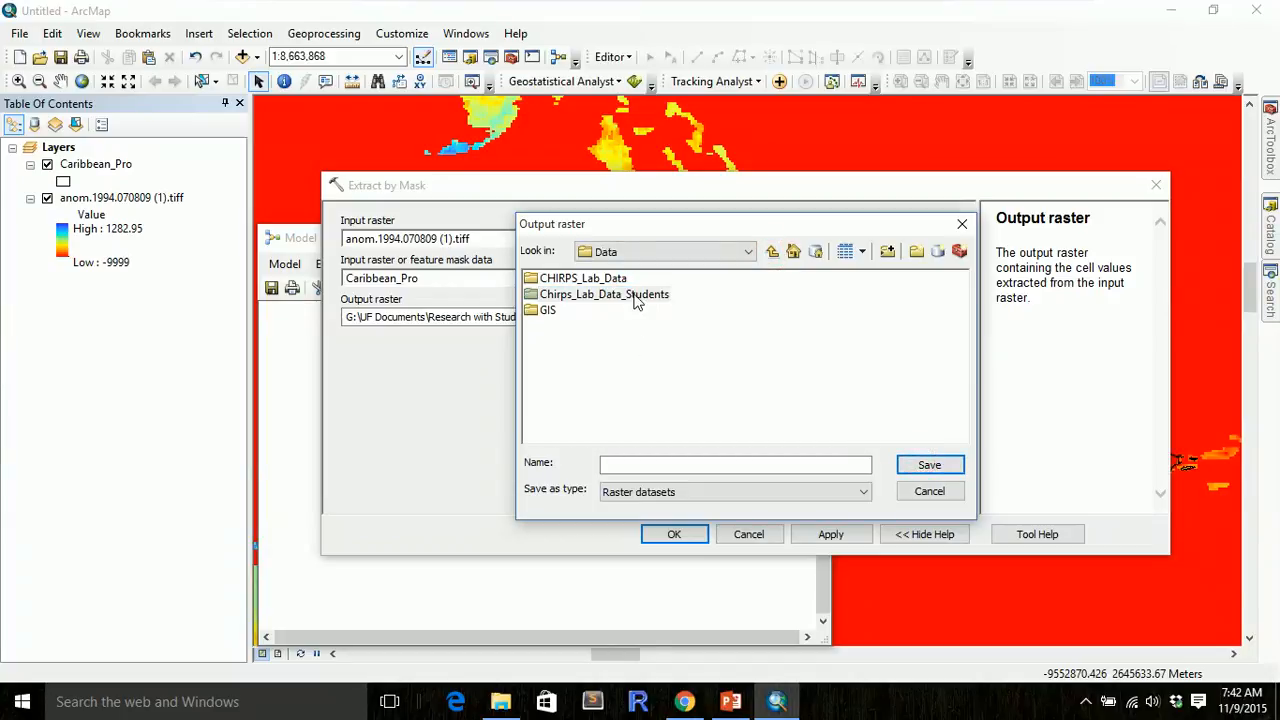
pyautogui.click(636, 298)
# - Name the output raster 1994_07_09 in the Data folder and accept the Extract by Mask settings
pyautogui.click(628, 460)
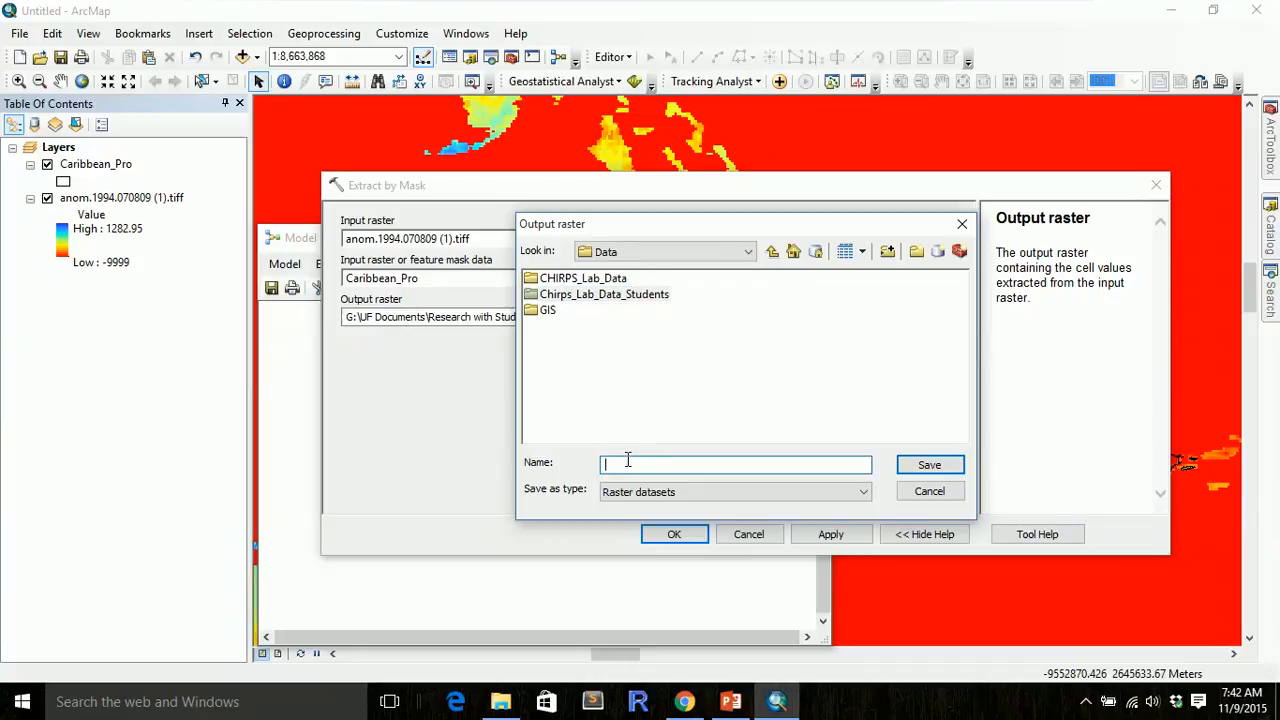
pyautogui.write('1995')
pyautogui.write('_07_09')
pyautogui.click(928, 466)
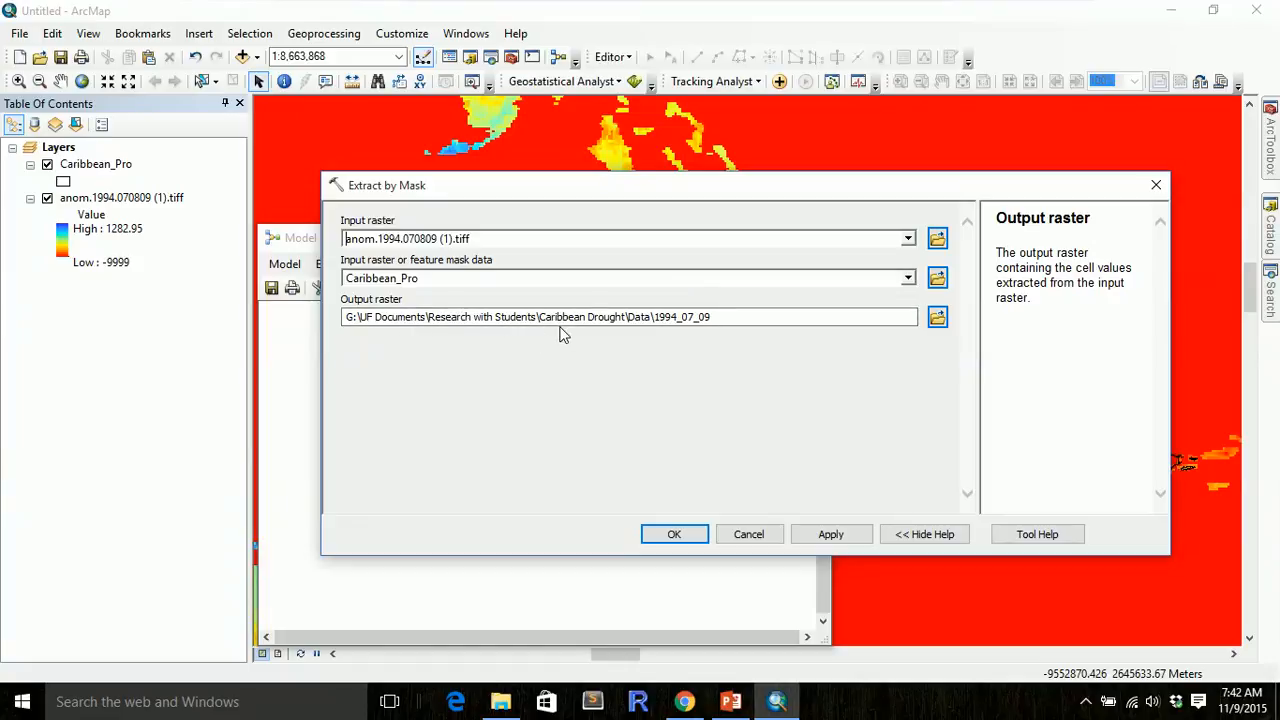
pyautogui.click(681, 534)
# - Set the model's 1994_07_09 output to be added to the map display
pyautogui.moveTo(514, 636); pyautogui.dragTo(436, 638)
pyautogui.click(476, 573)
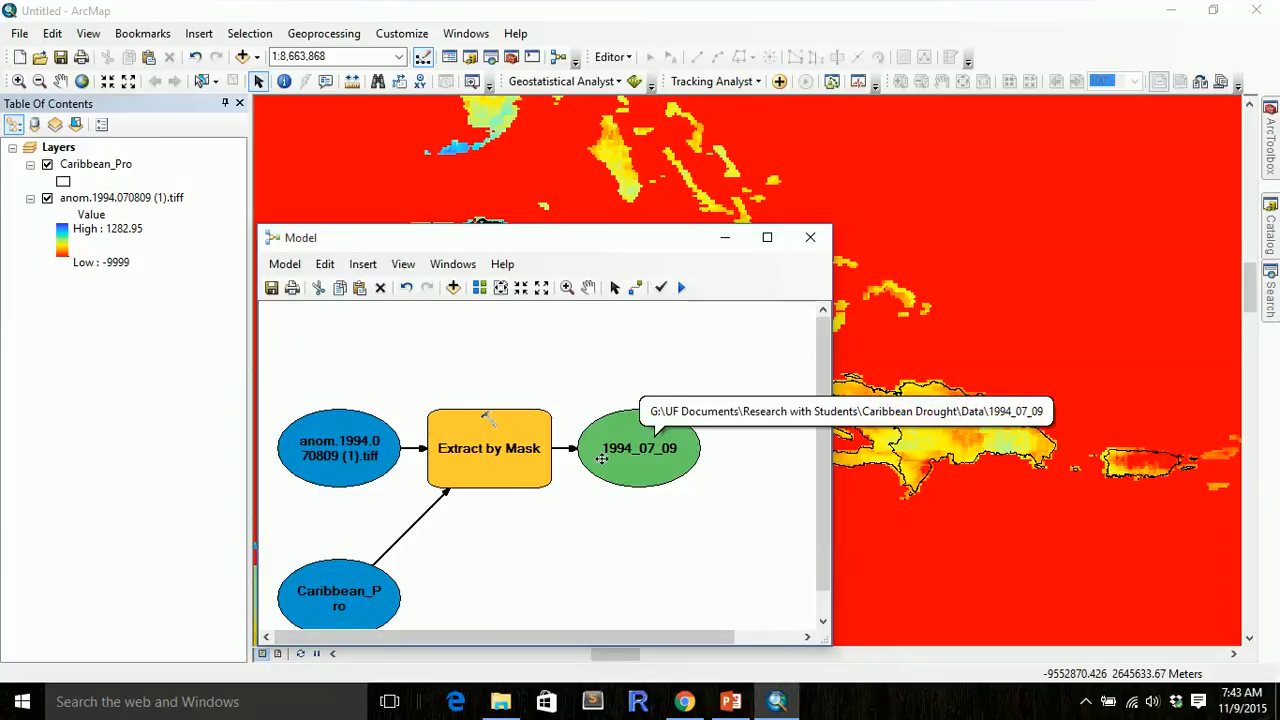
pyautogui.click(636, 436)
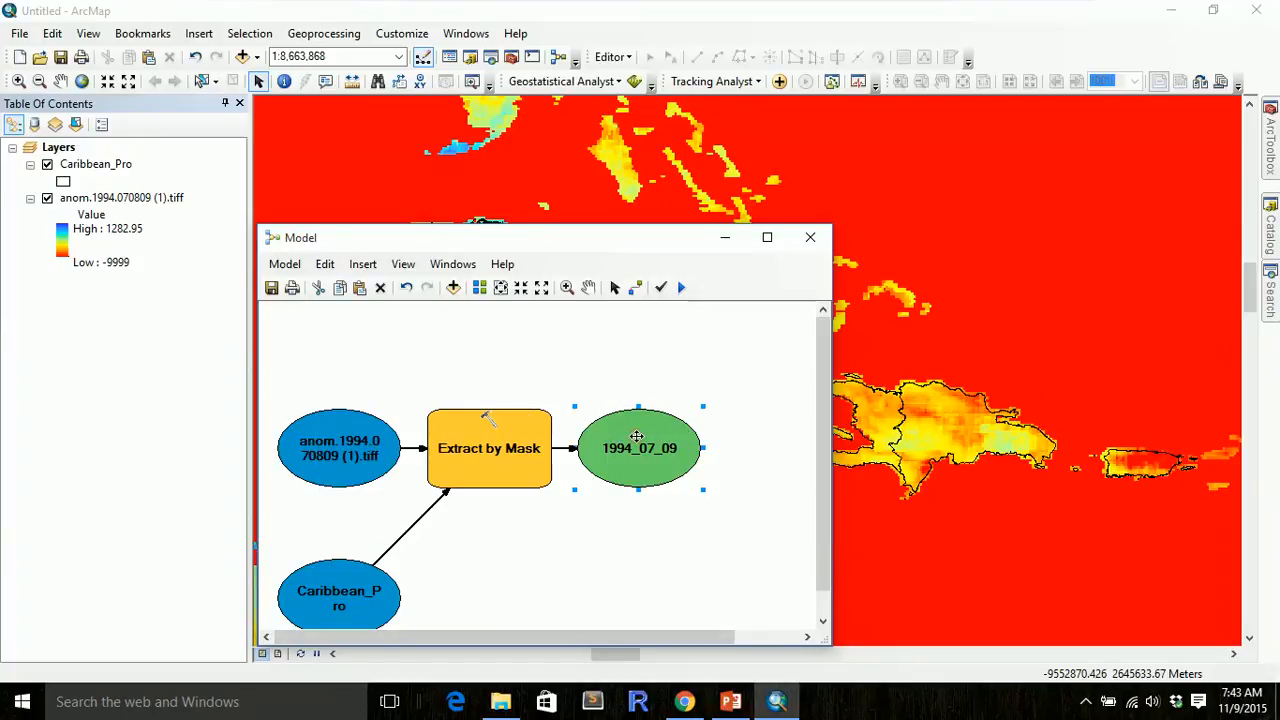
pyautogui.rightClick(636, 436)
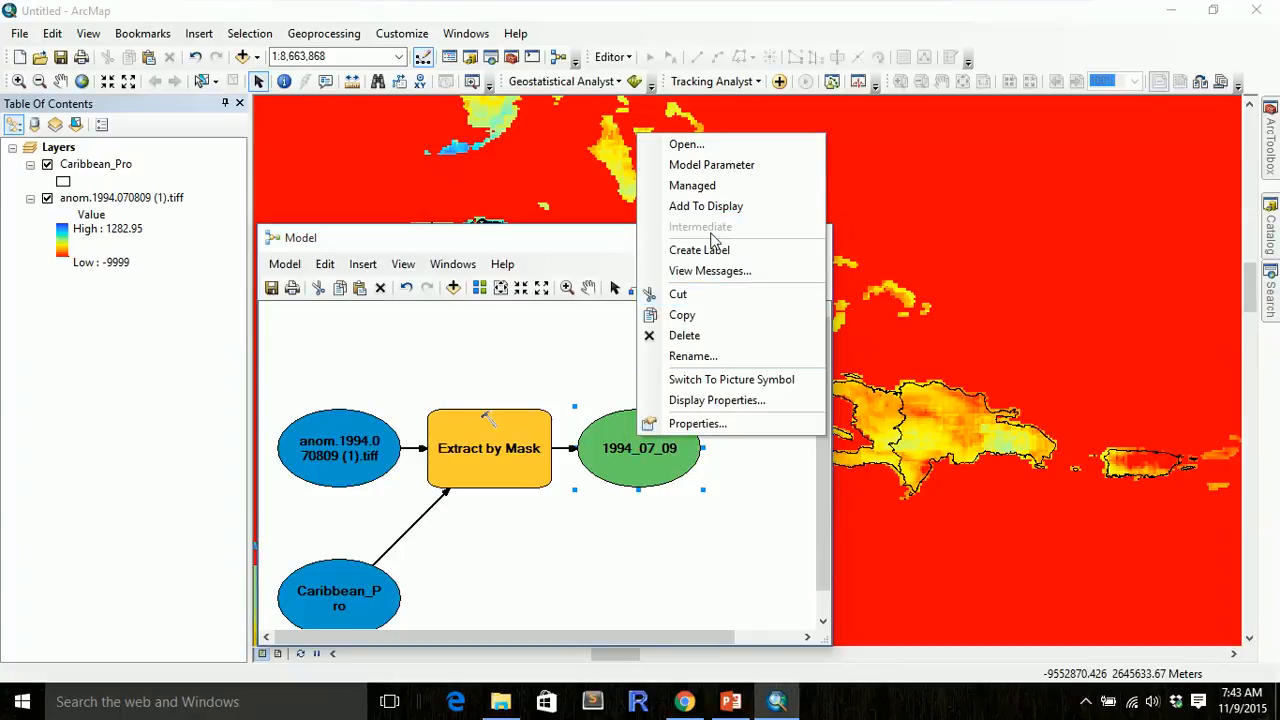
pyautogui.click(705, 206)
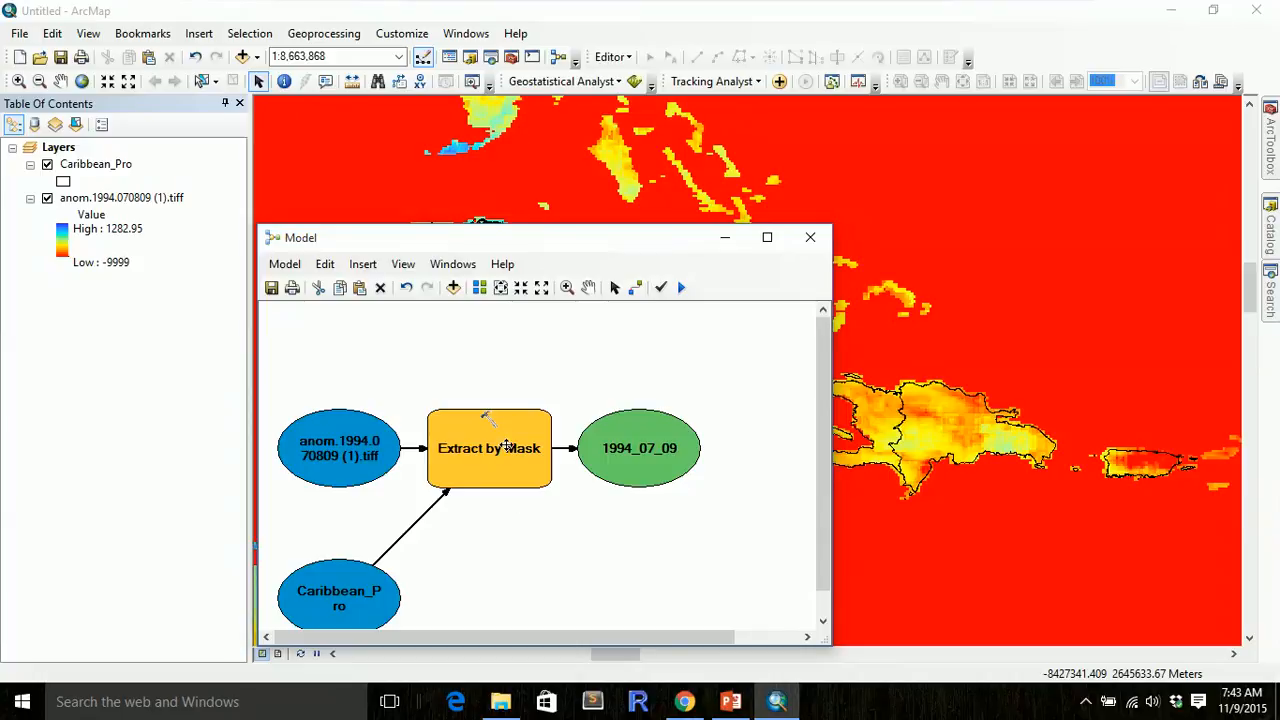
# - Run the Extract by Mask model and close its progress report
pyautogui.moveTo(820, 465); pyautogui.dragTo(819, 483)
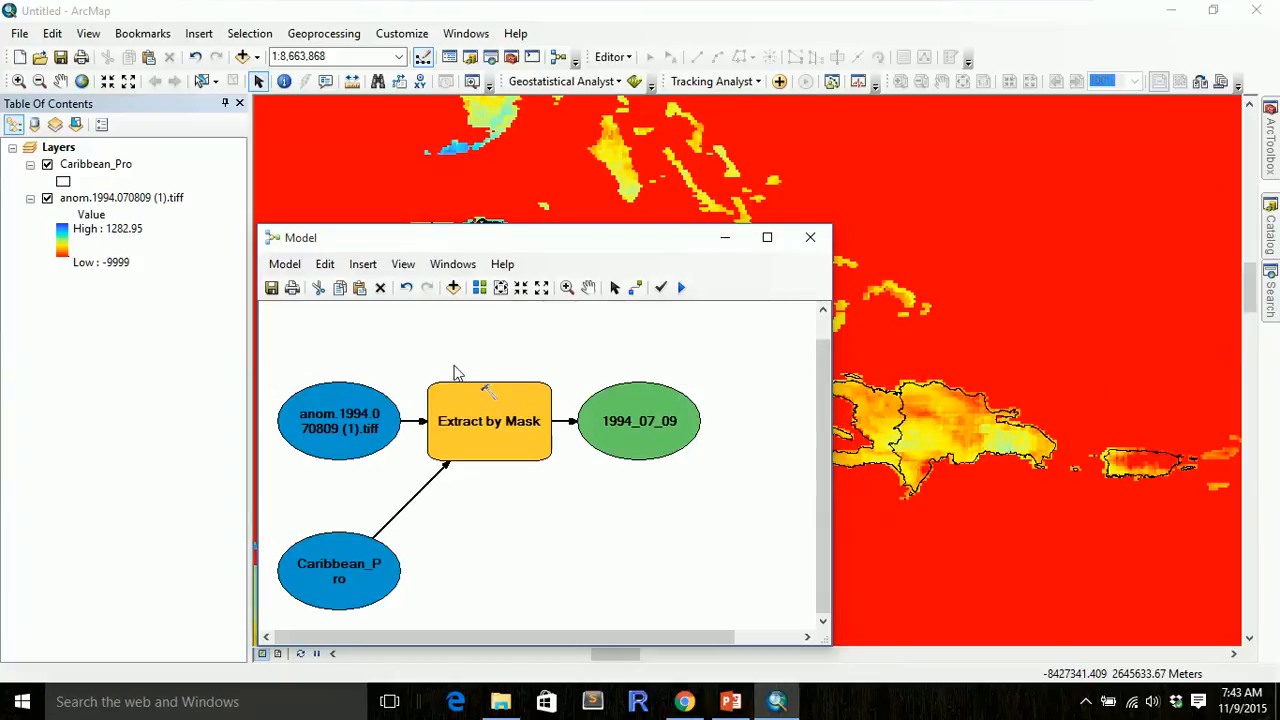
pyautogui.click(285, 265)
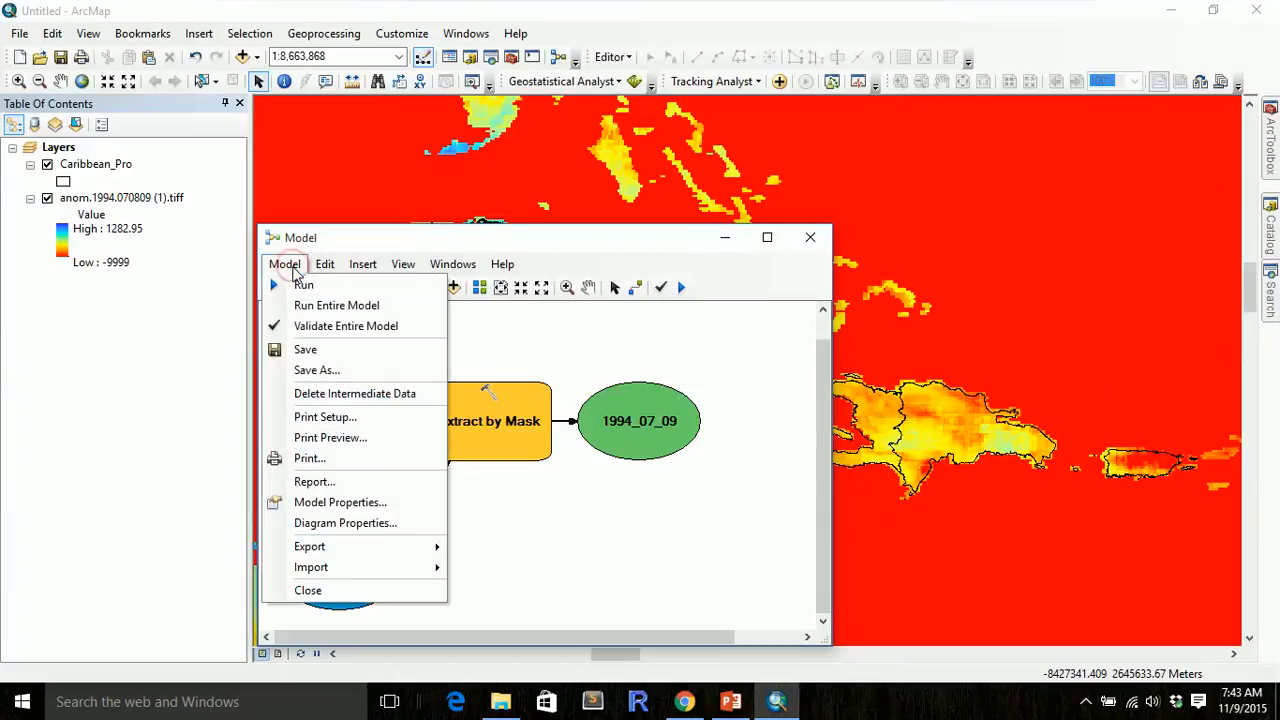
pyautogui.click(302, 288)
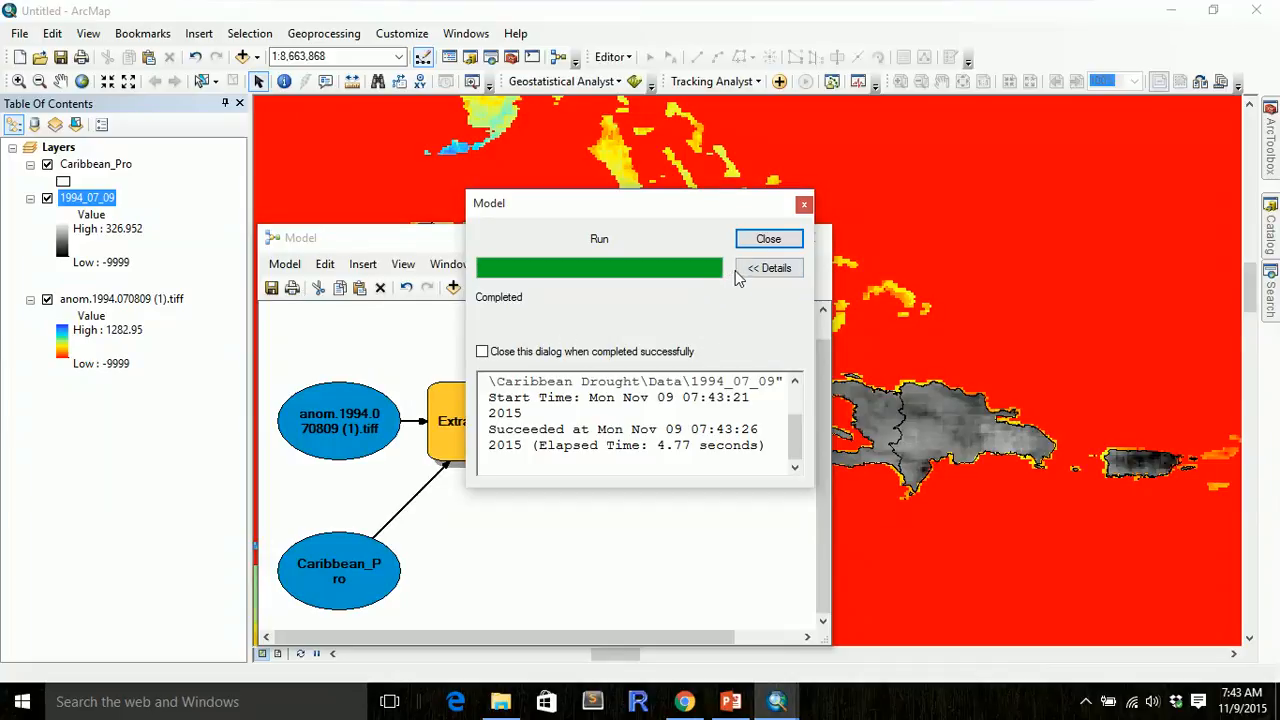
pyautogui.click(766, 240)
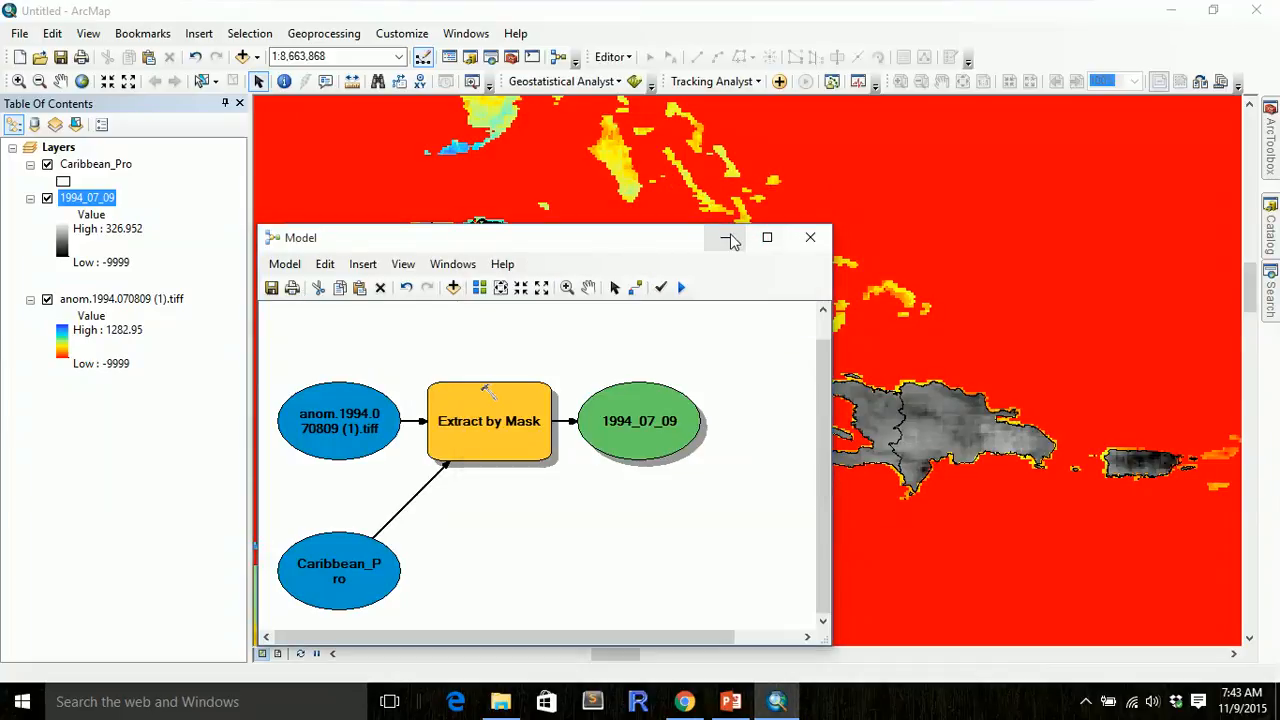
# - Minimize the model window and remove the anom.1994.070809 (1).tiff layer from the map
pyautogui.click(727, 240)
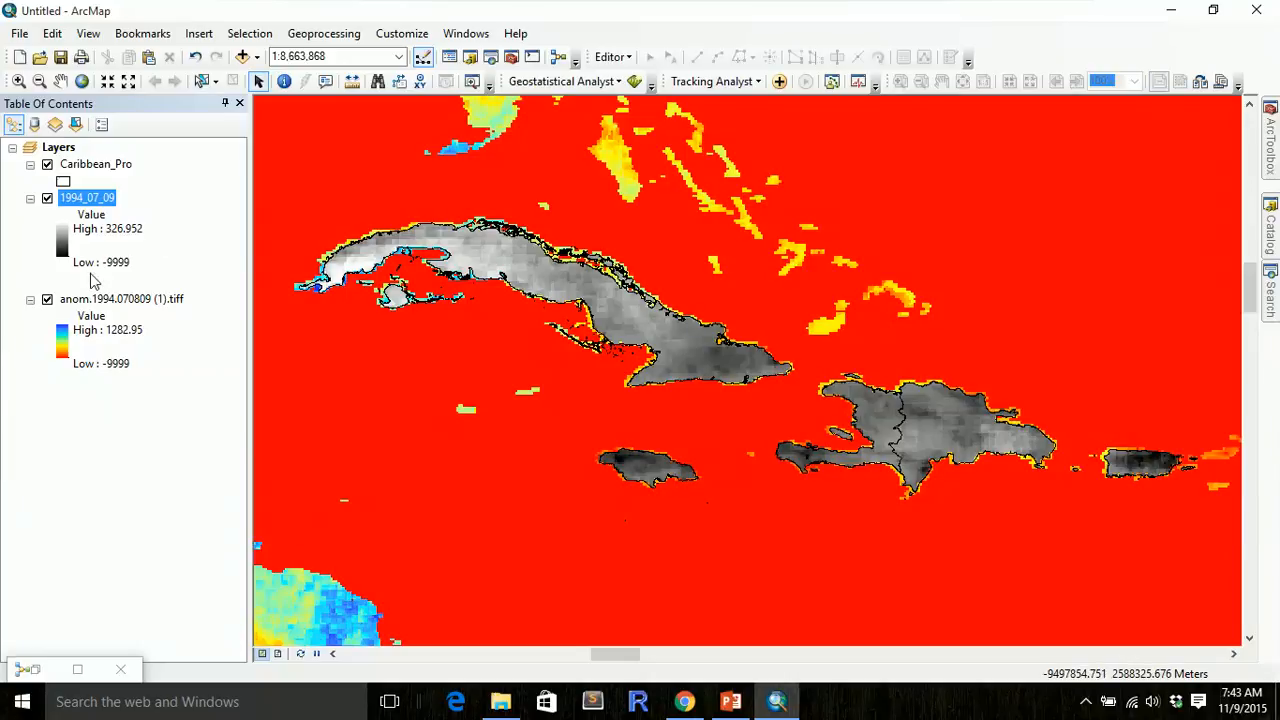
pyautogui.rightClick(88, 300)
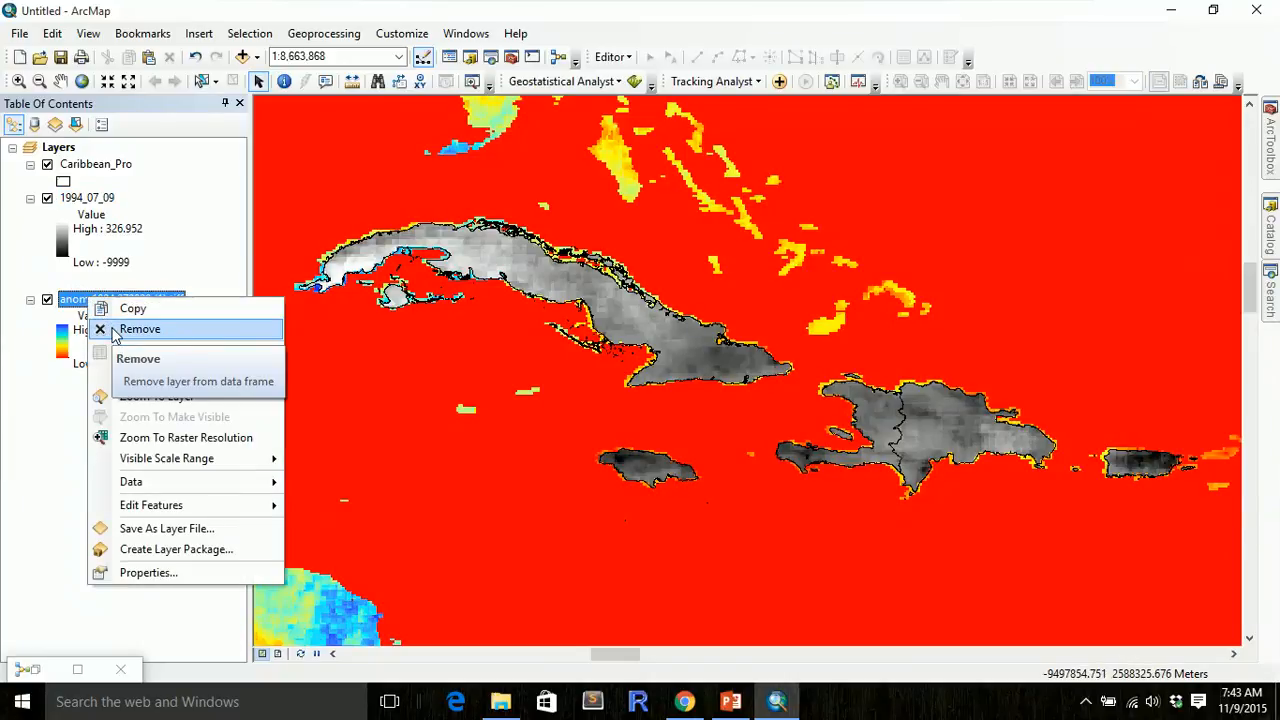
pyautogui.click(138, 329)
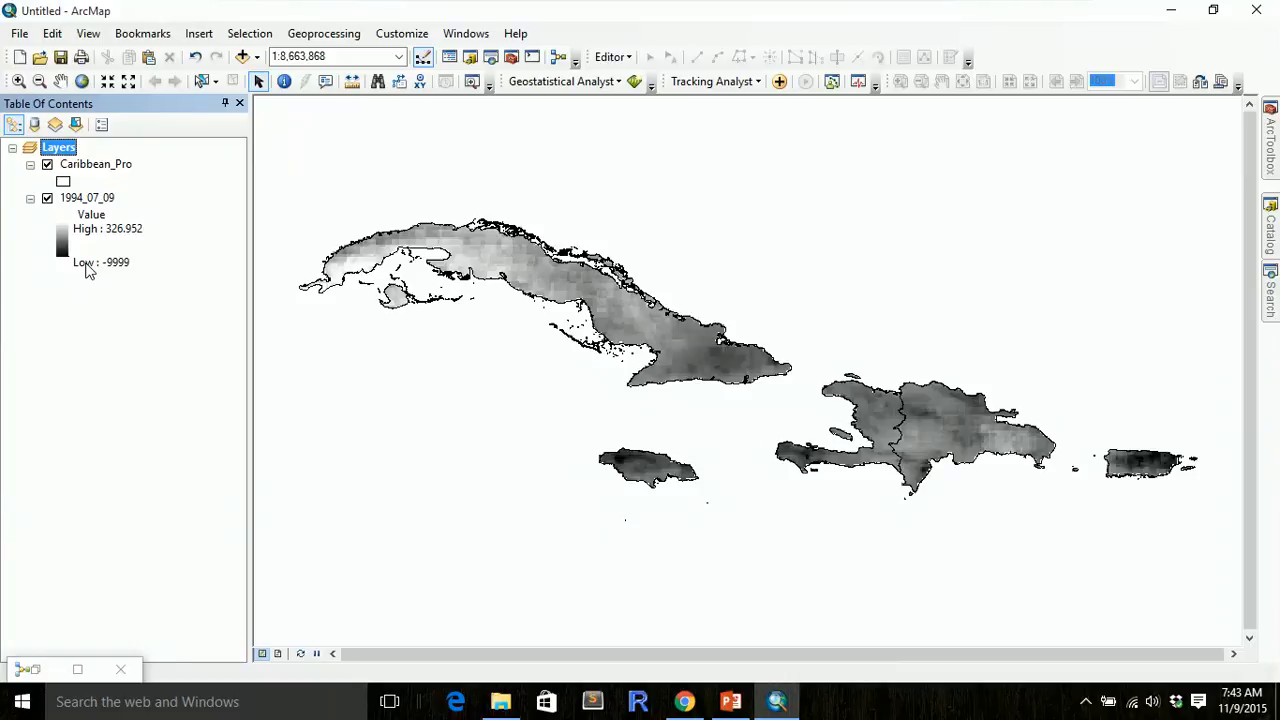
# - Switch the 1994_07_09 raster layer's symbology to Classified with 7 classes
pyautogui.click(88, 197)
pyautogui.rightClick(88, 197)
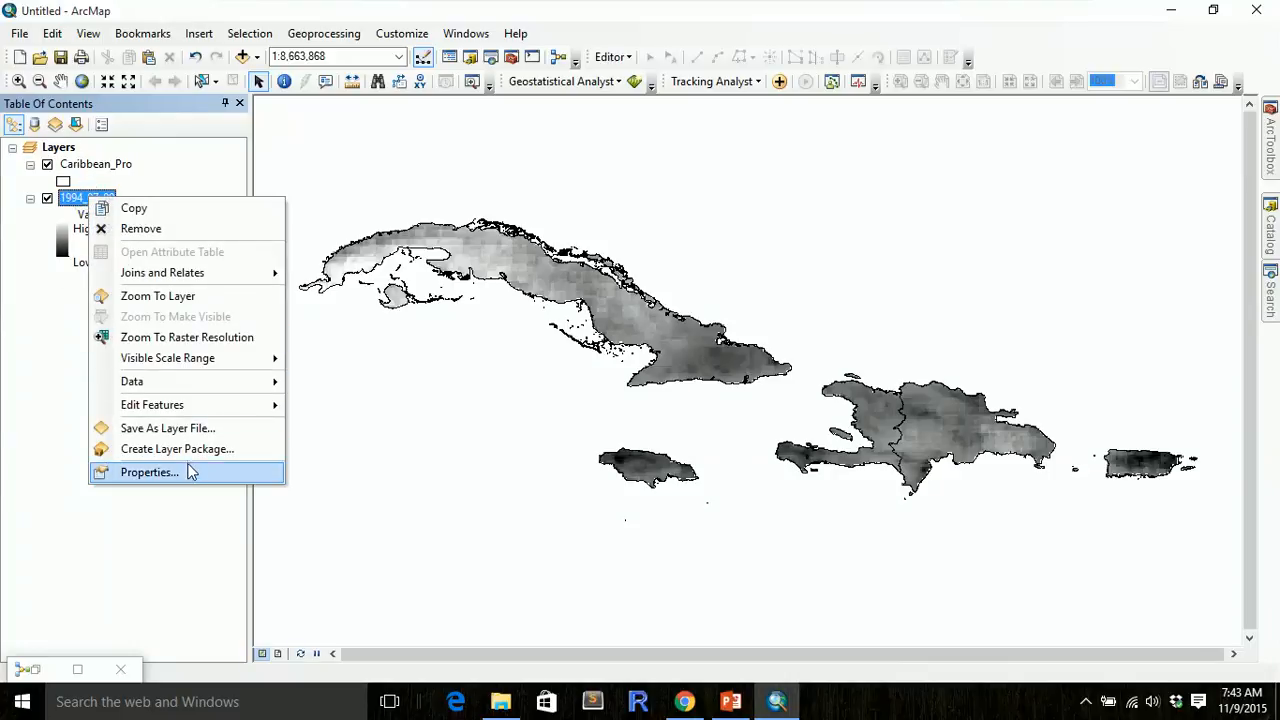
pyautogui.click(150, 472)
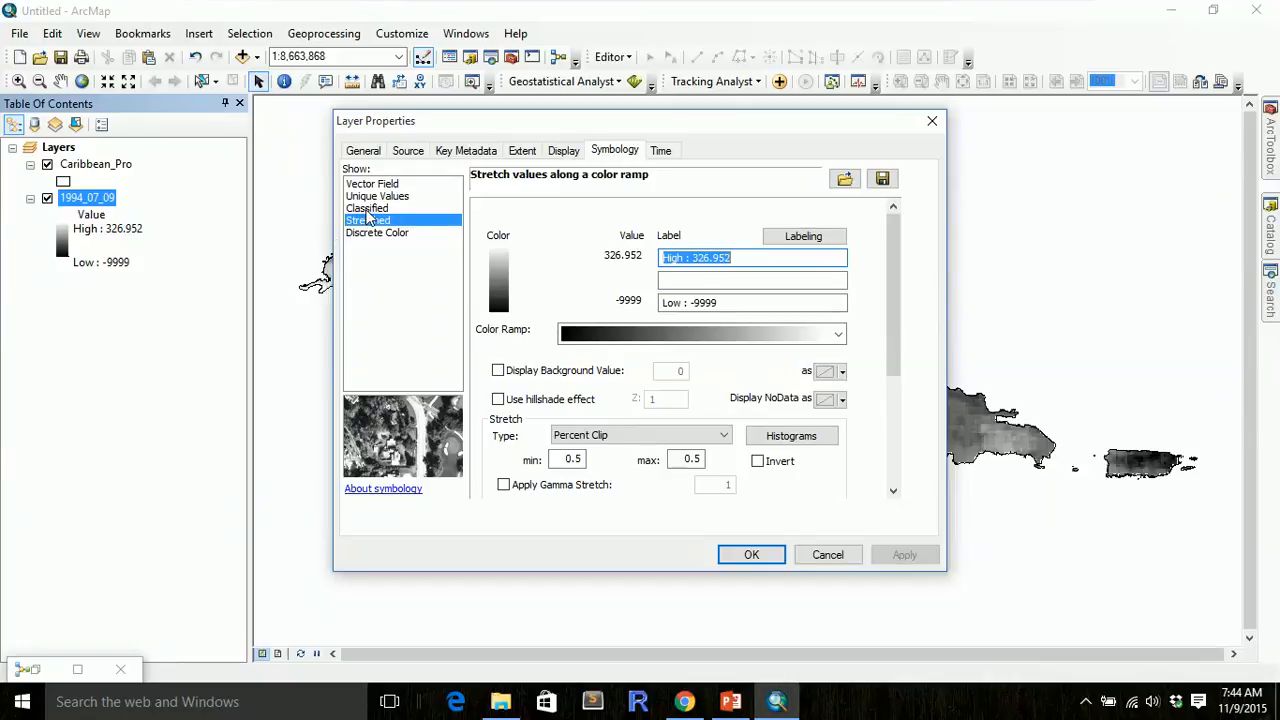
pyautogui.click(367, 209)
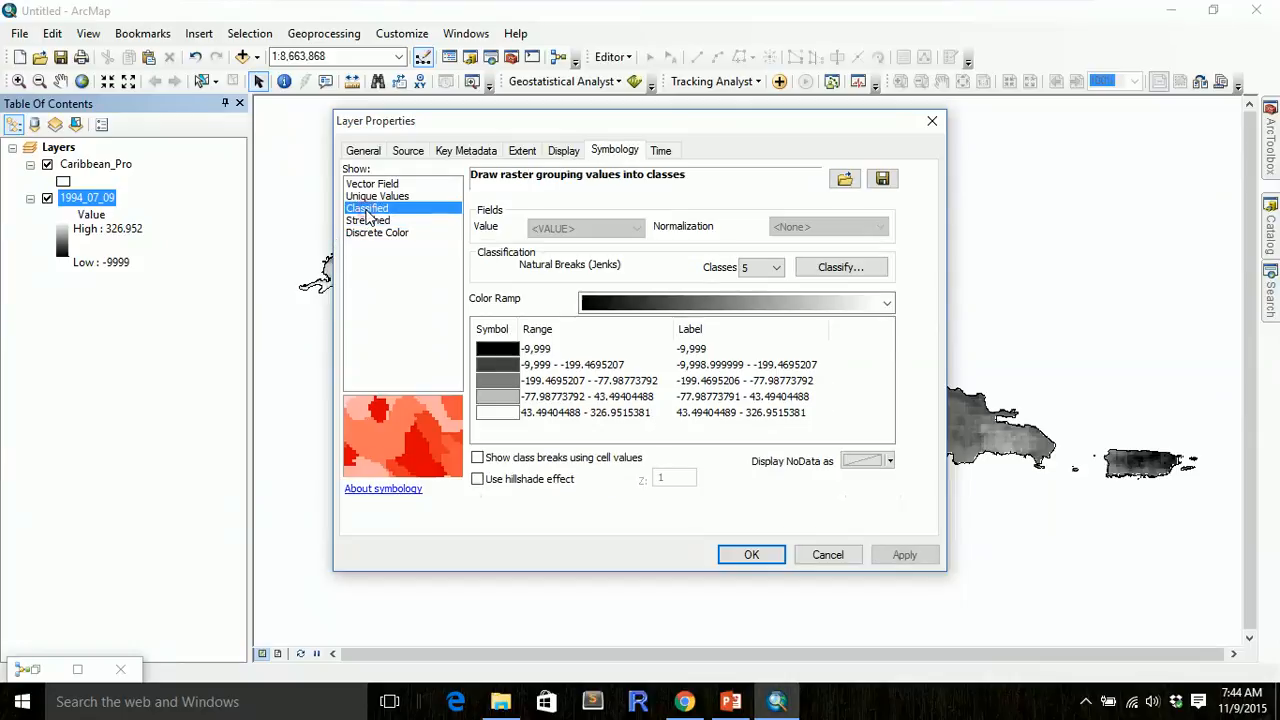
pyautogui.click(777, 268)
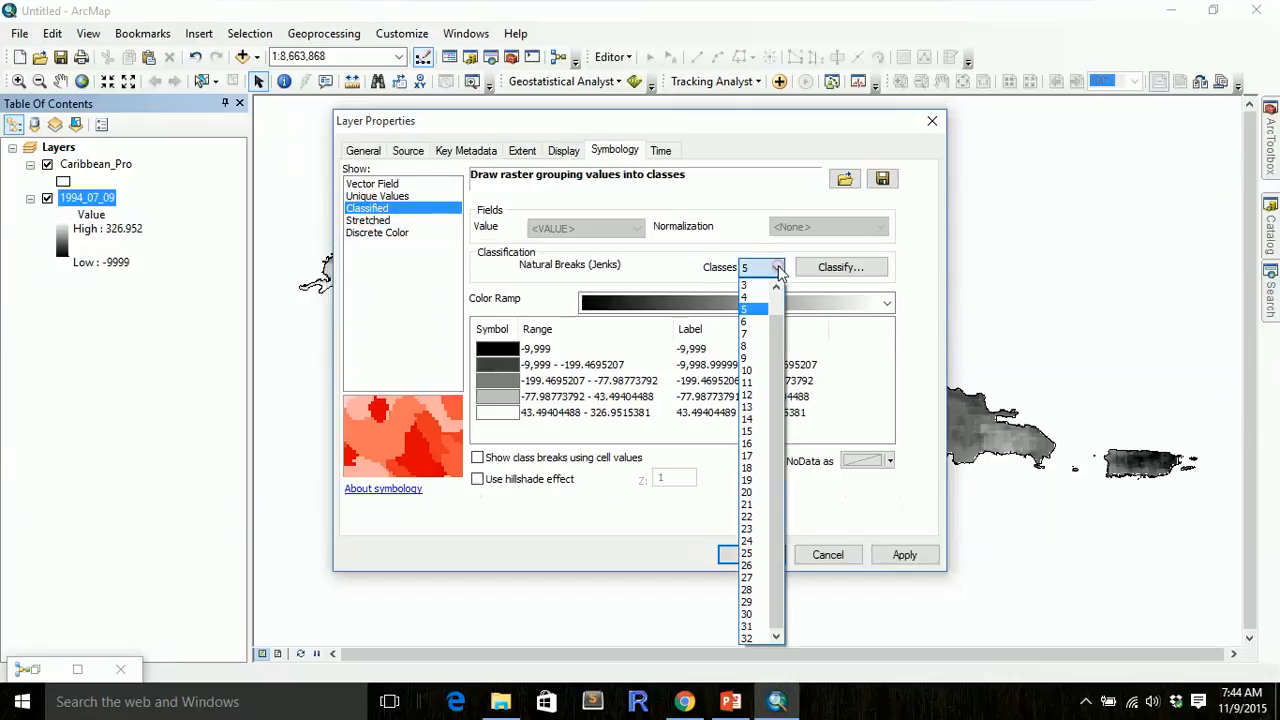
pyautogui.click(750, 334)
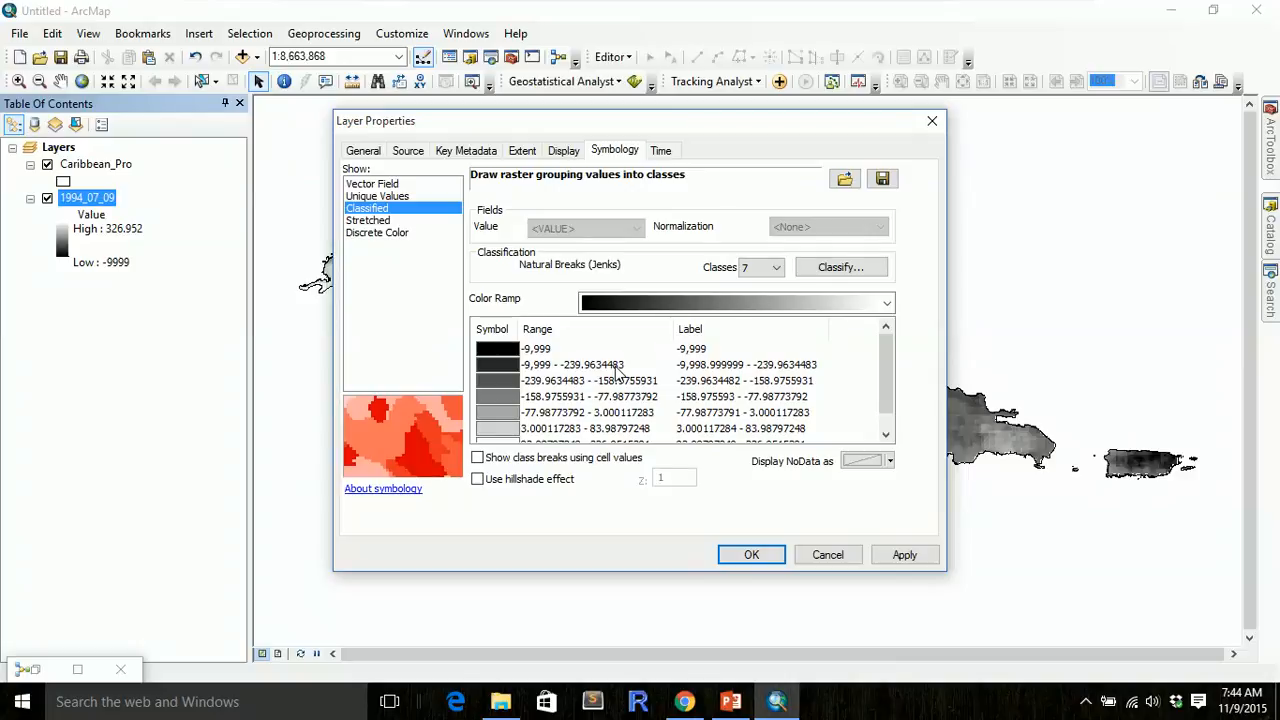
# - Apply the yellow-red-magenta-blue color ramp to the classified 1994_07_09 raster and accept the layer properties
pyautogui.click(869, 305)
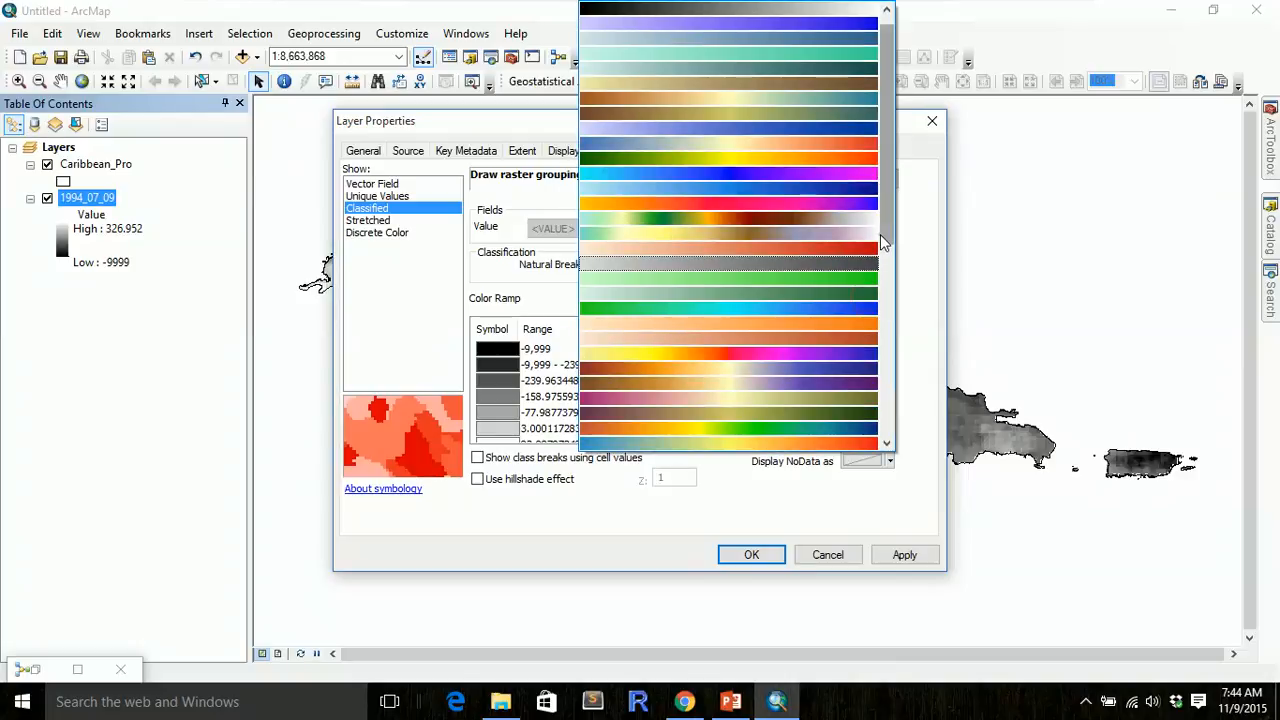
pyautogui.moveTo(886, 241); pyautogui.dragTo(886, 254)
pyautogui.click(830, 323)
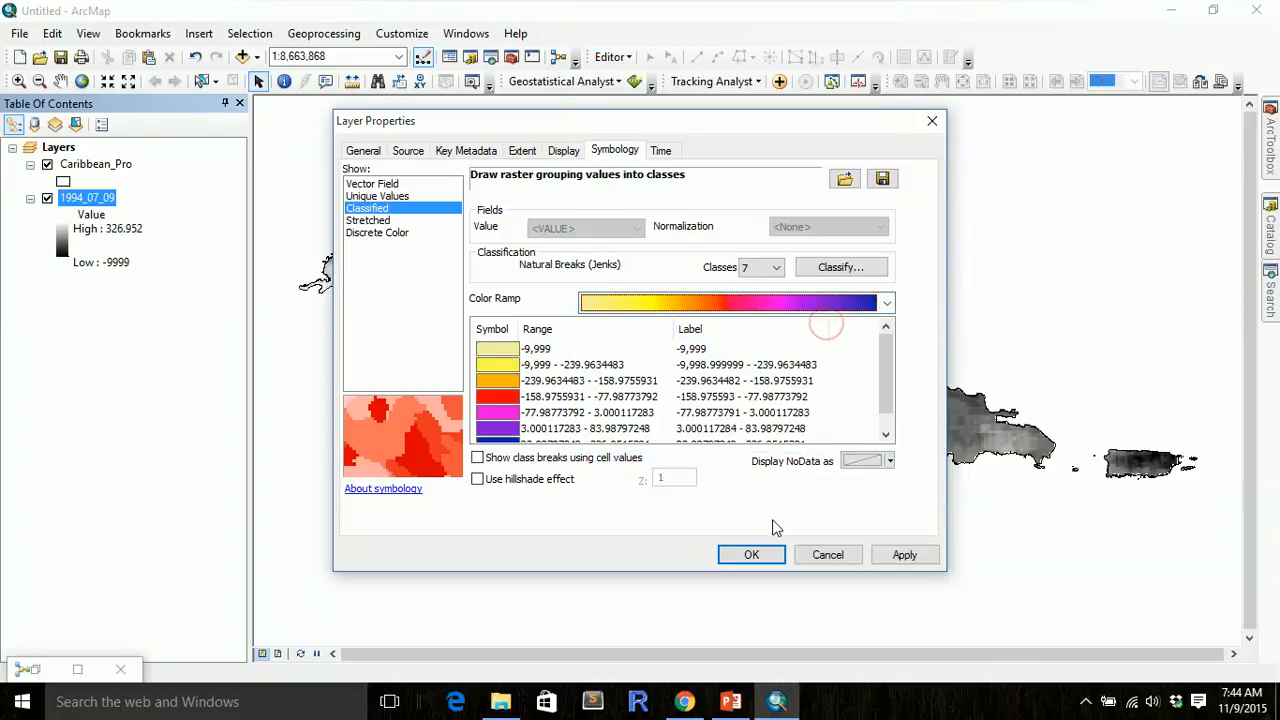
pyautogui.click(751, 555)
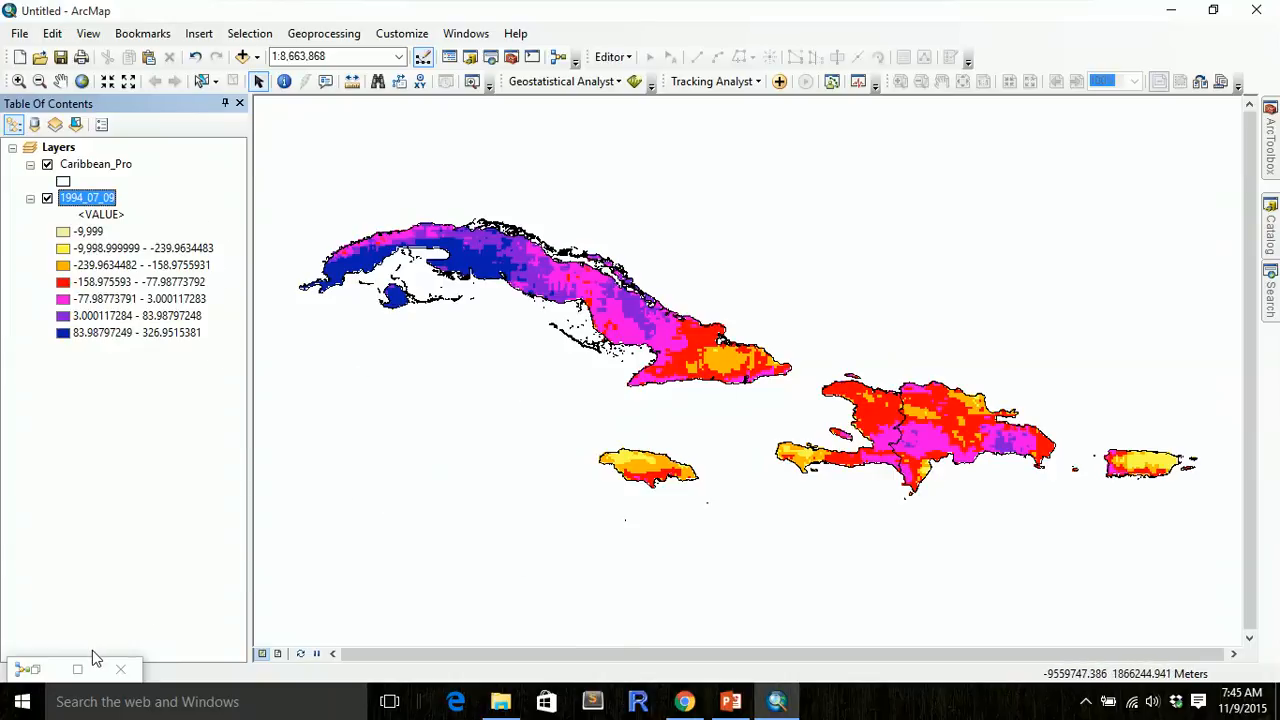
# - Restore the minimized model window and search the tools for "copy raster"
pyautogui.doubleClick(42, 672)
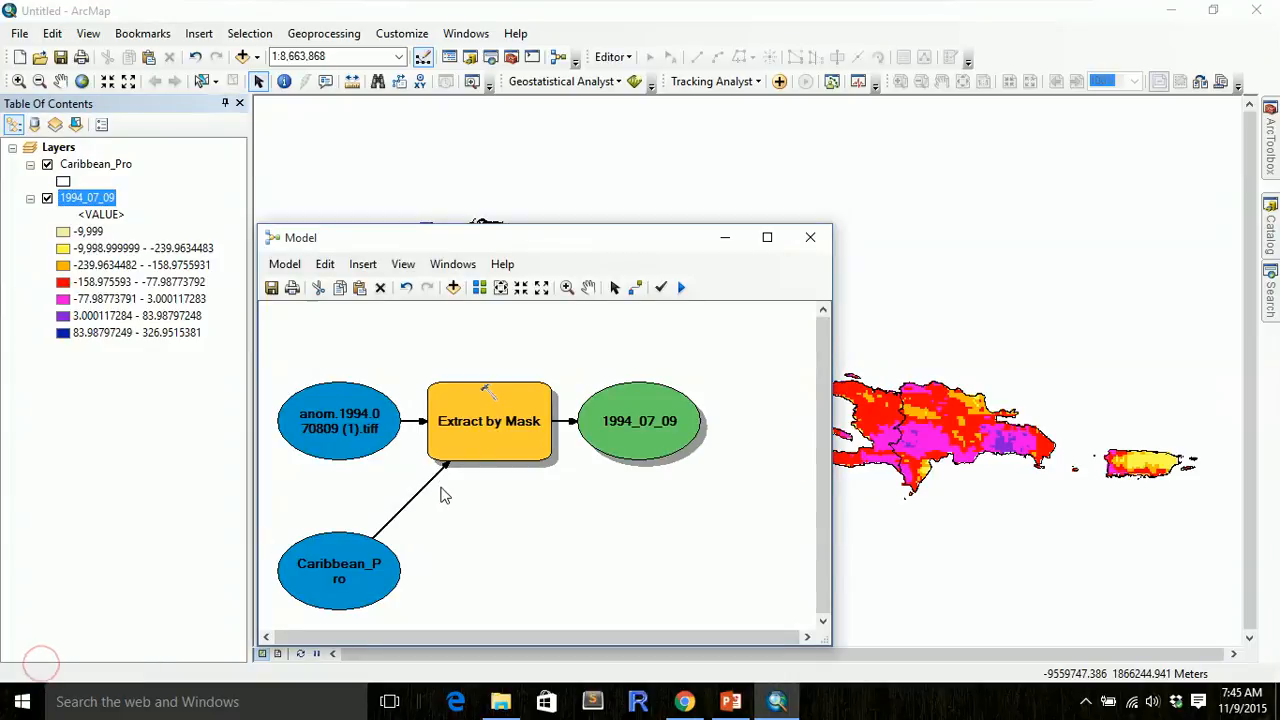
pyautogui.click(1271, 300)
pyautogui.click(1106, 175)
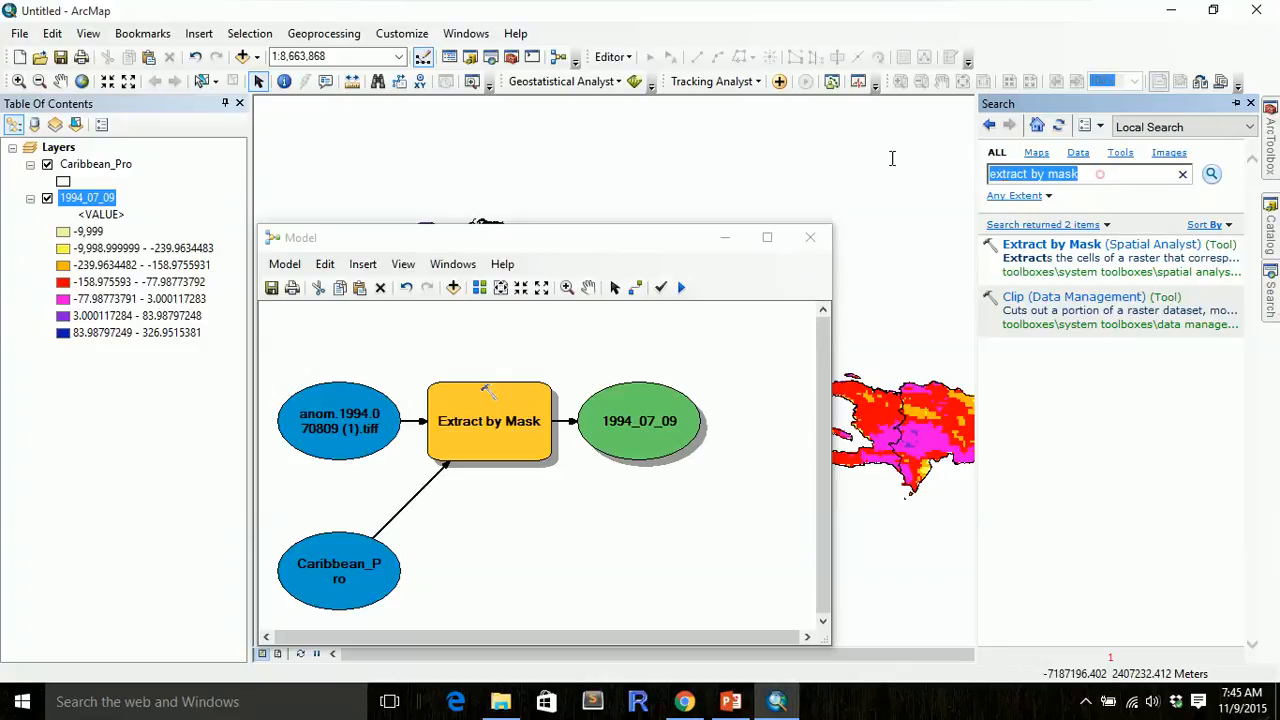
pyautogui.write('copy raster')
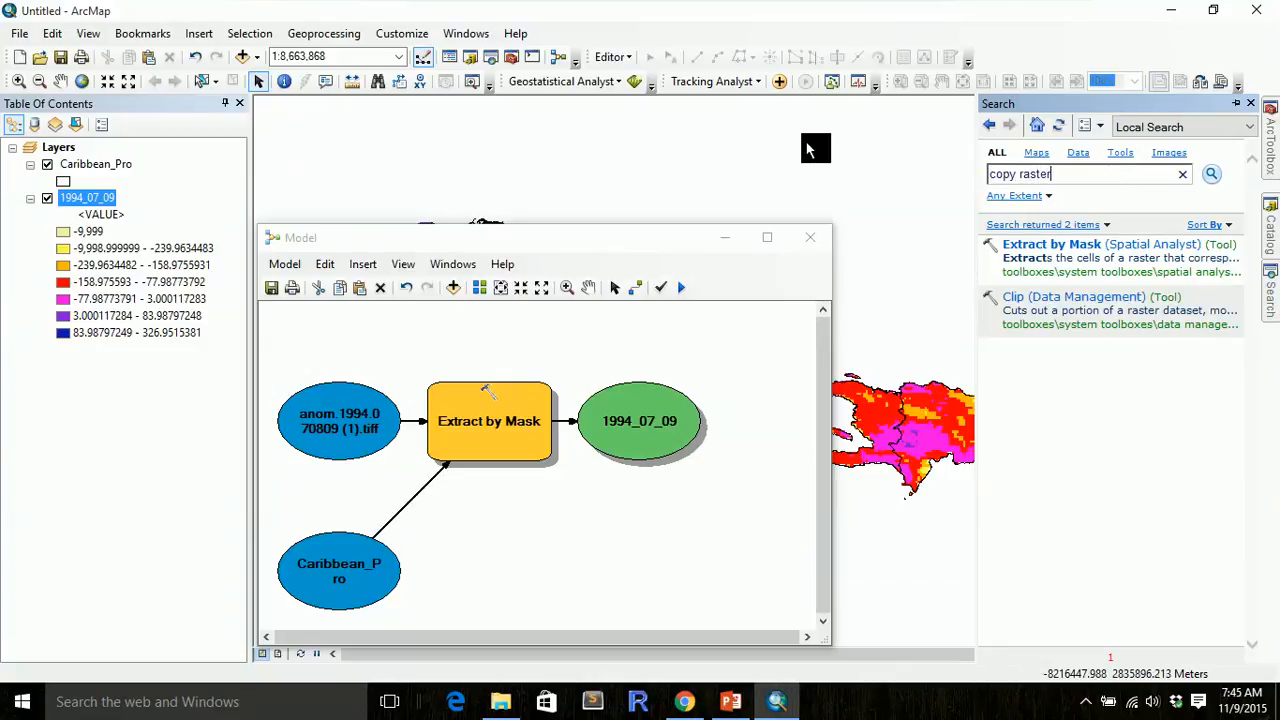
pyautogui.press('Return')
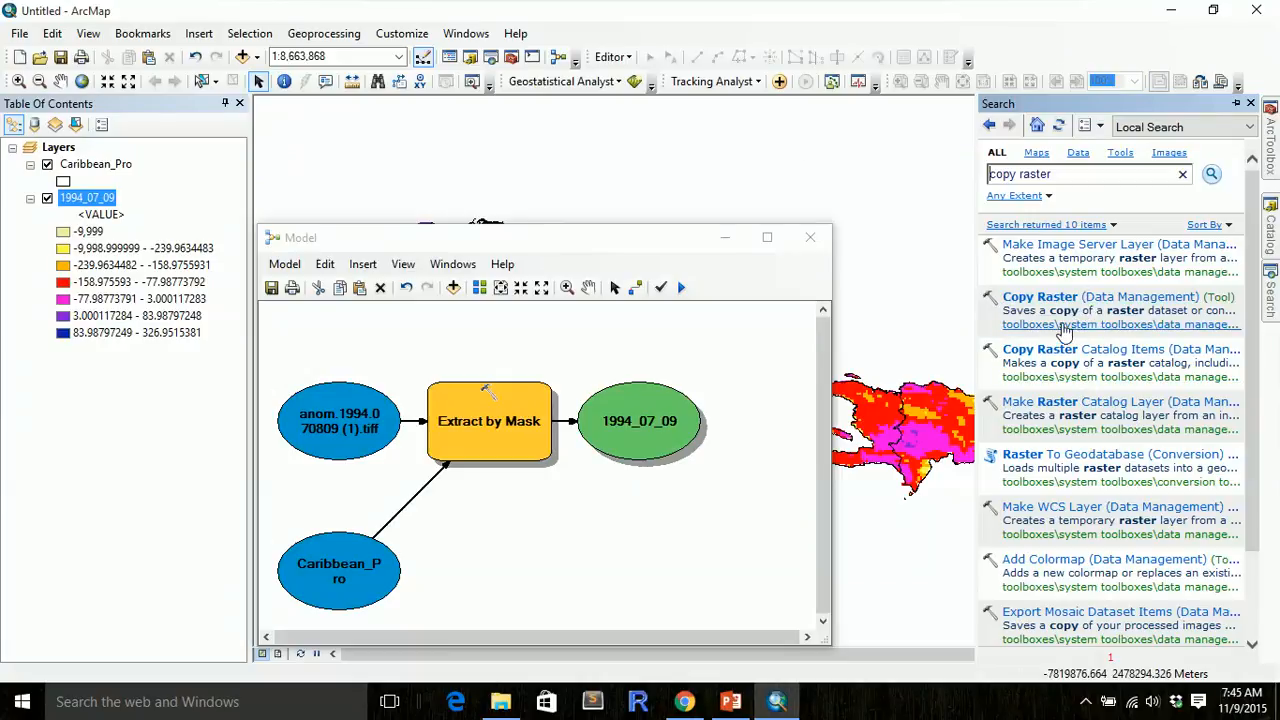
# - Add the Copy Raster (Data Management) tool to the model and place it below the Extract by Mask process
pyautogui.moveTo(1067, 303); pyautogui.dragTo(655, 546)
pyautogui.moveTo(716, 636); pyautogui.dragTo(790, 638)
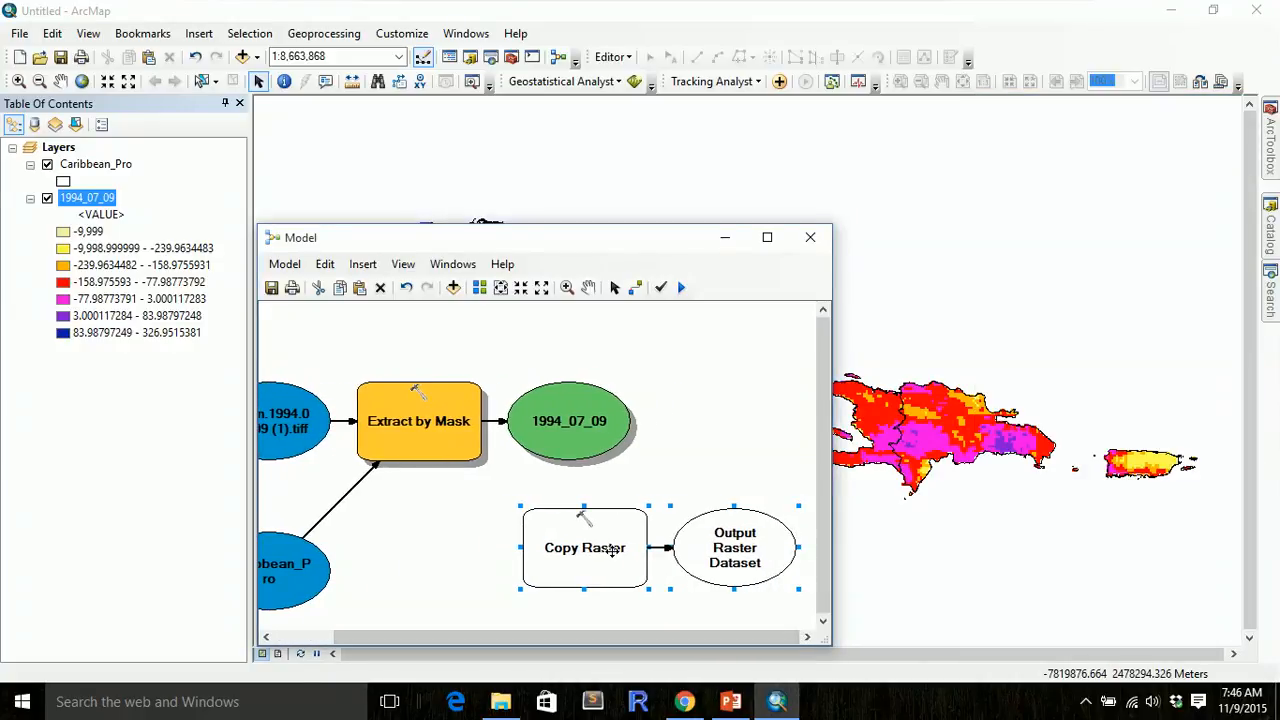
pyautogui.moveTo(616, 550); pyautogui.dragTo(510, 578)
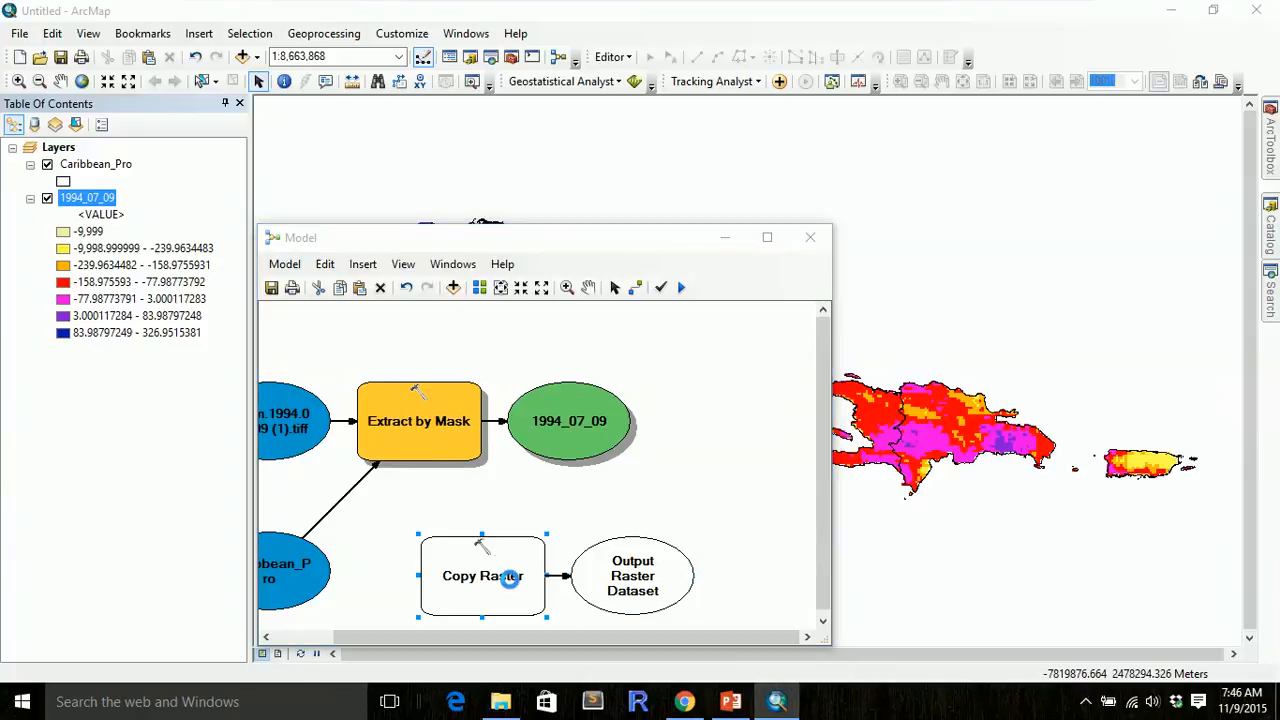
# - Set Copy Raster's input to the 1994_07_09 map layer and name its output c1994_07_09_CD.tif
pyautogui.doubleClick(510, 578)
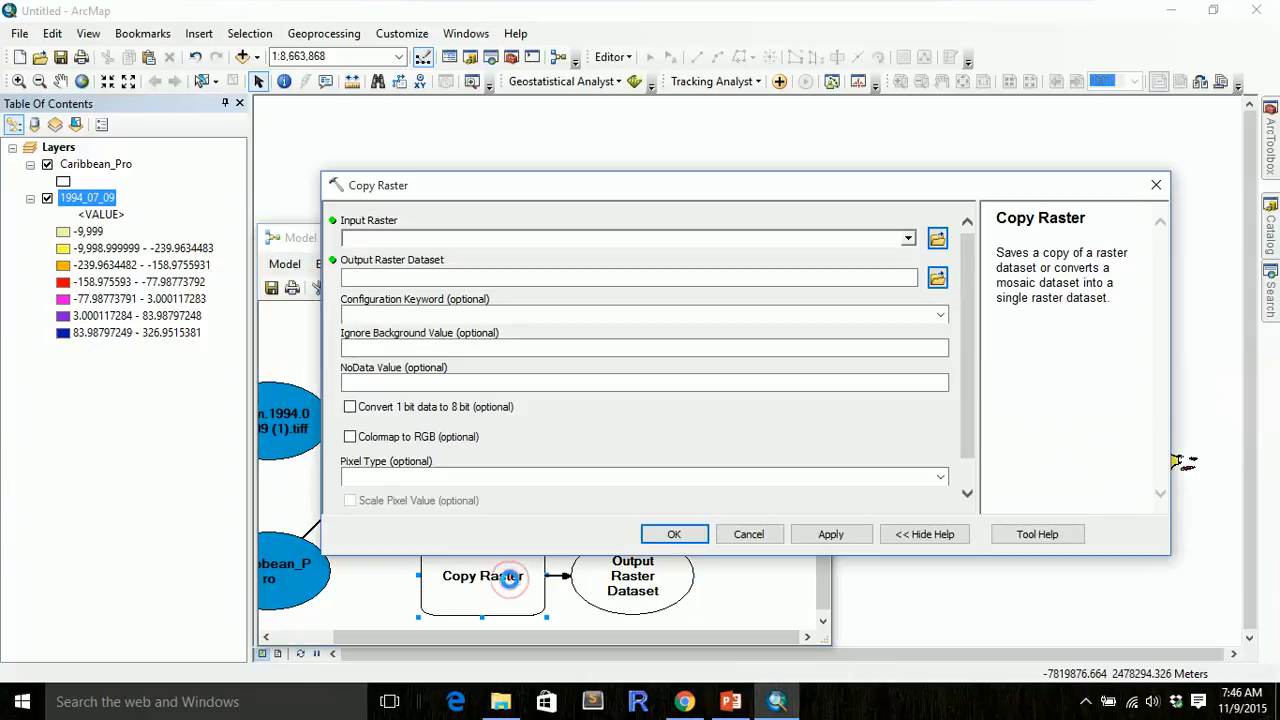
pyautogui.click(907, 239)
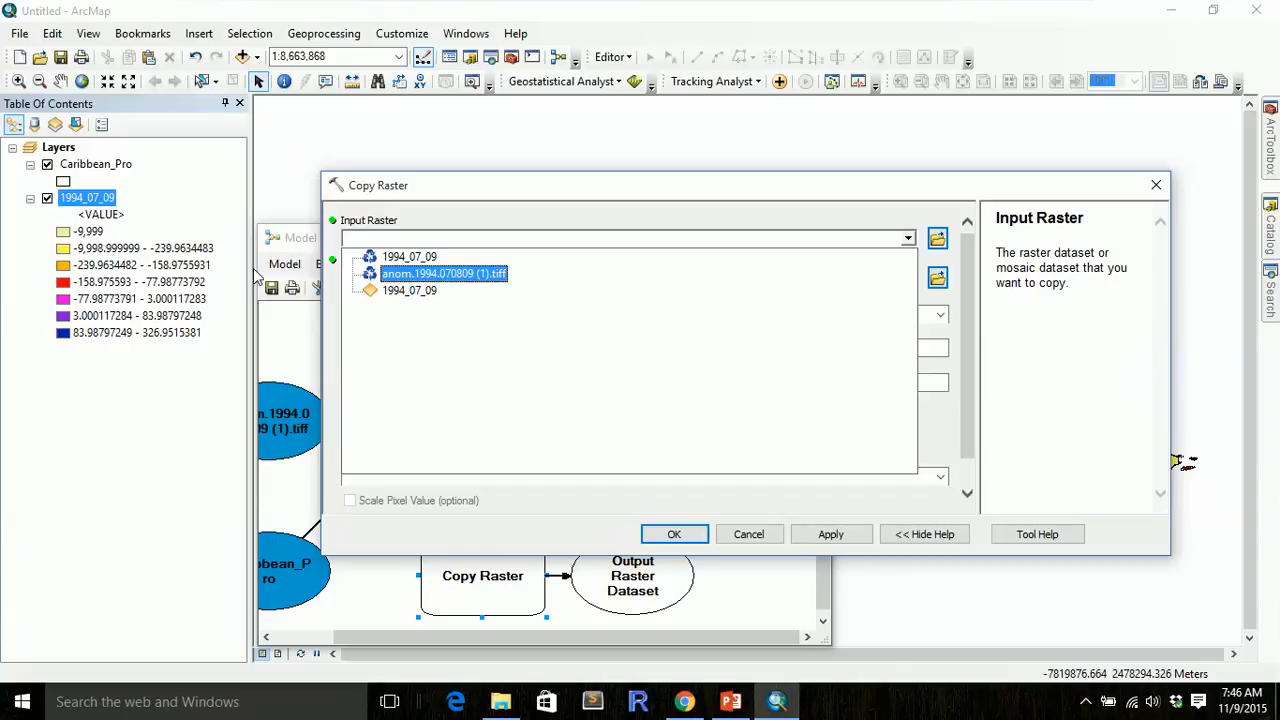
pyautogui.click(407, 291)
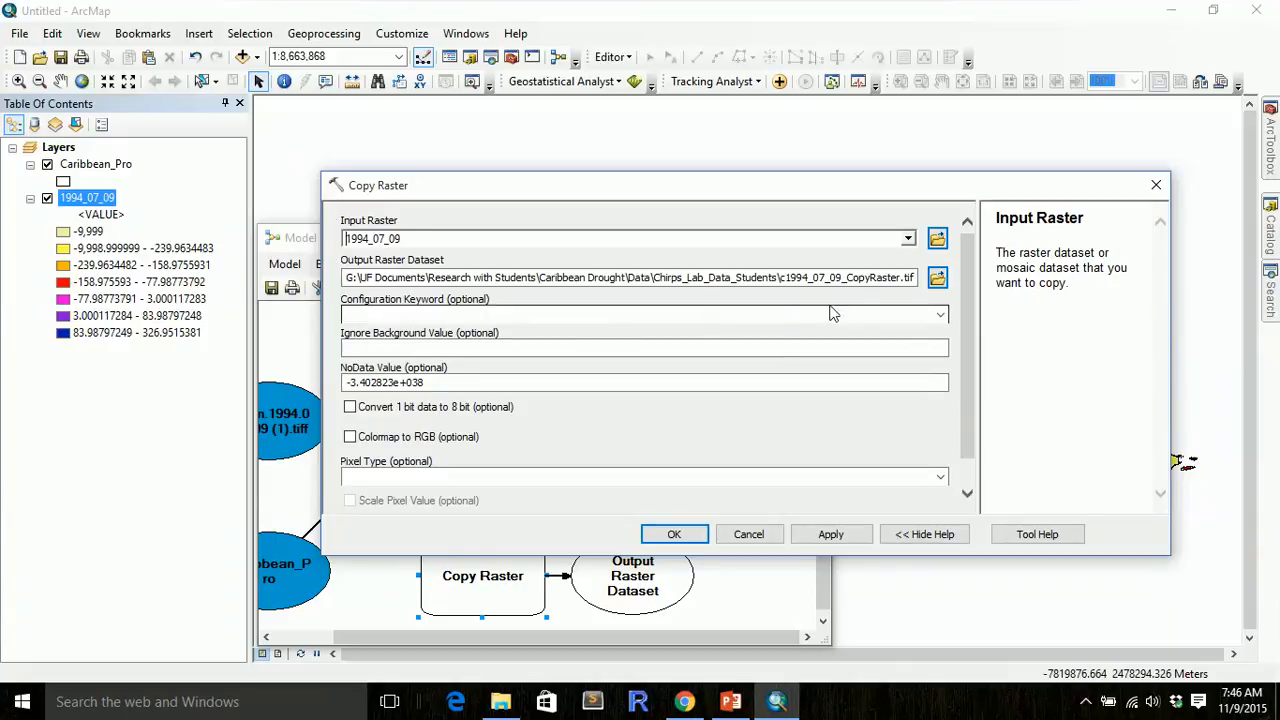
pyautogui.click(860, 285)
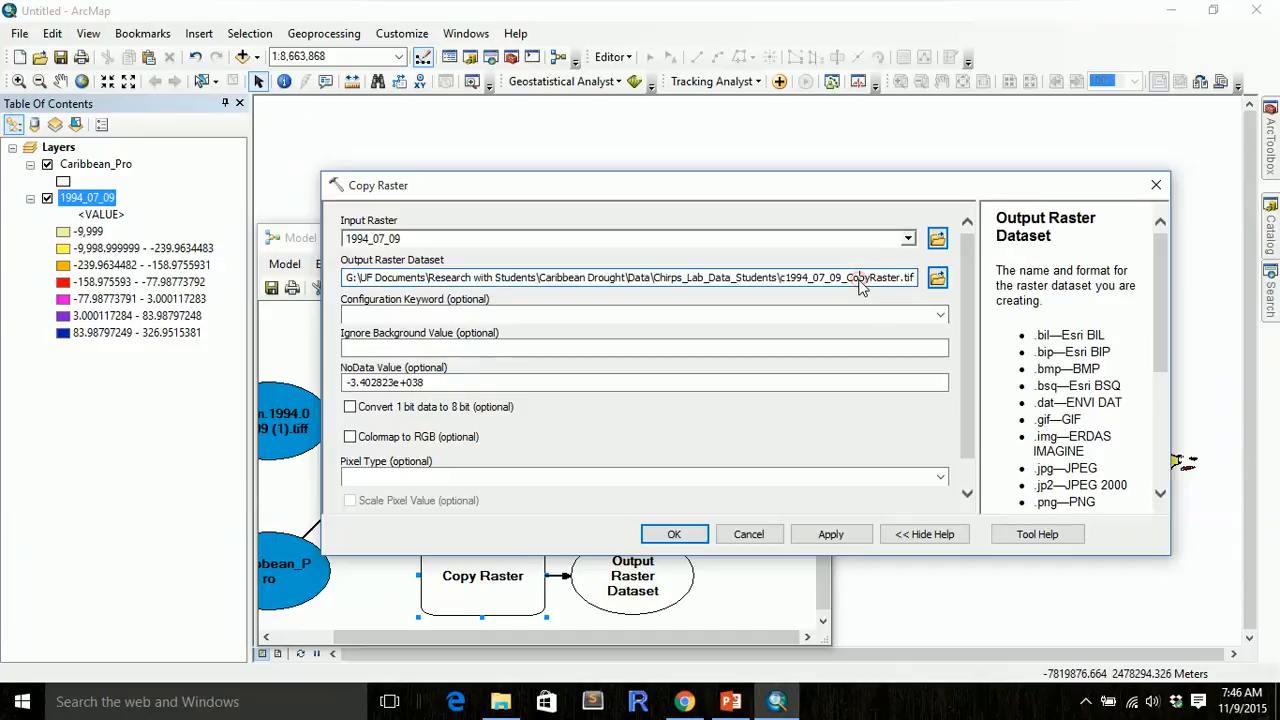
pyautogui.moveTo(849, 283); pyautogui.dragTo(900, 287)
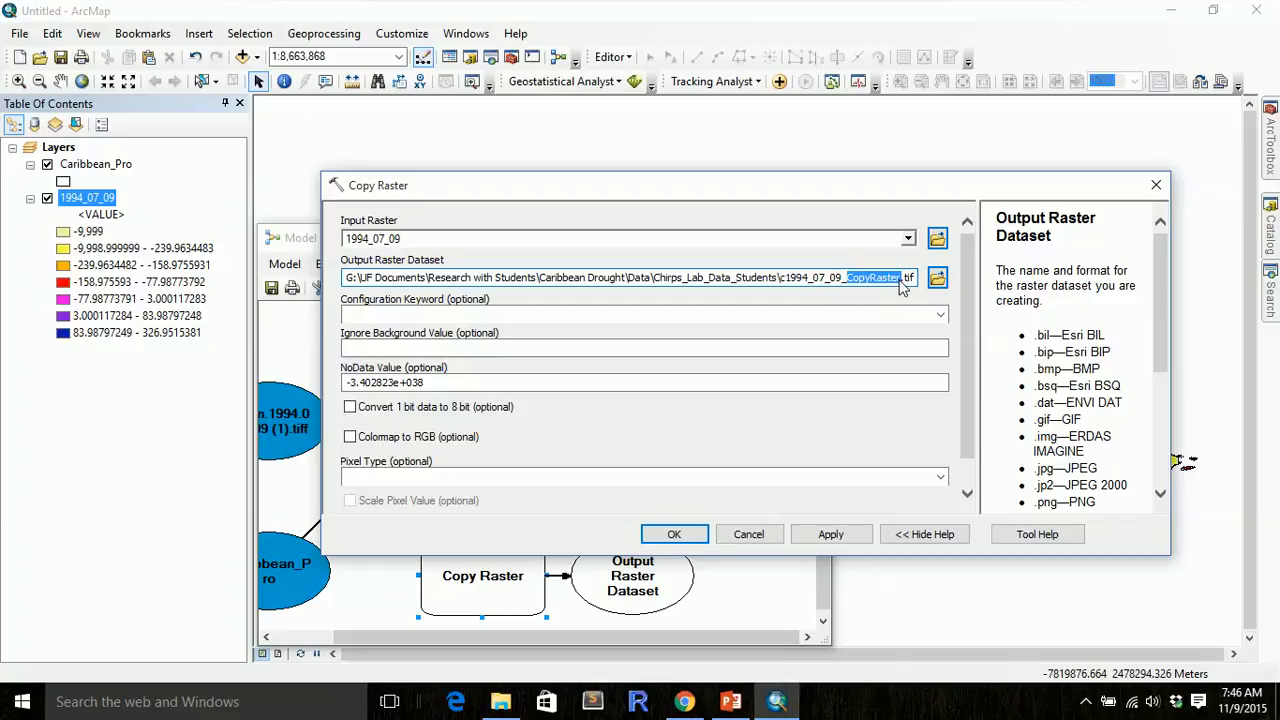
pyautogui.write('C')
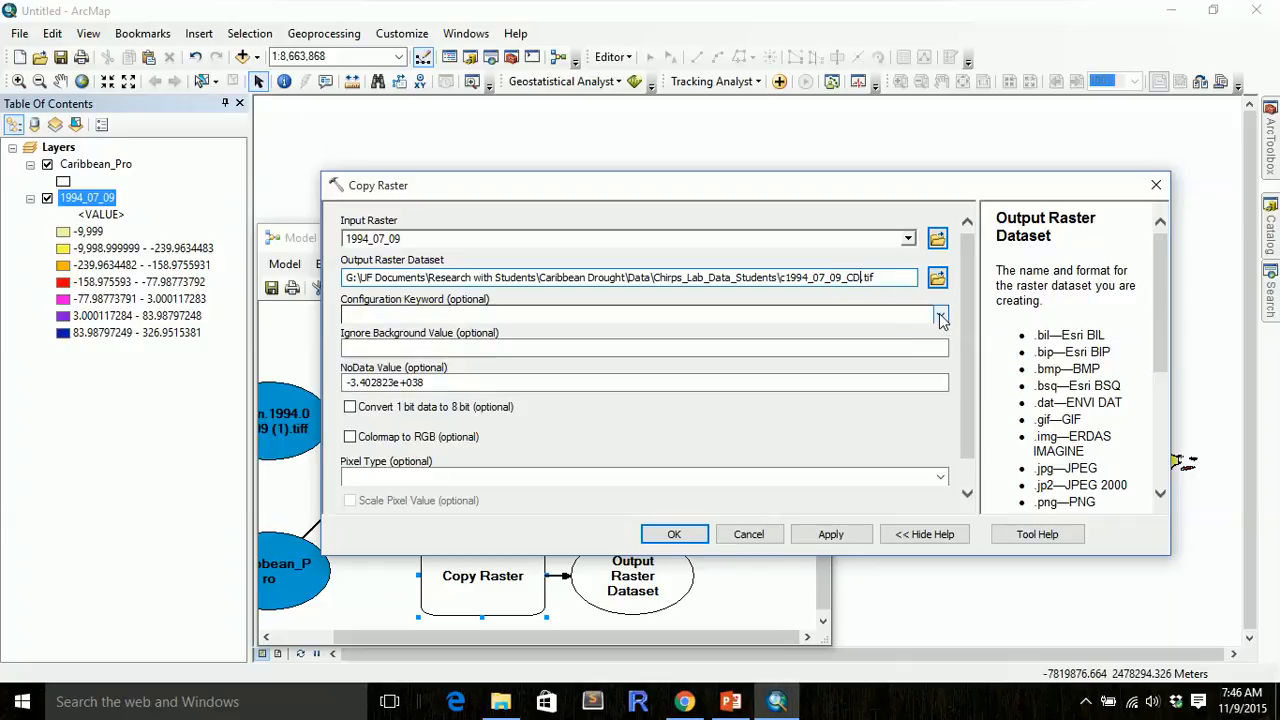
pyautogui.click(940, 314)
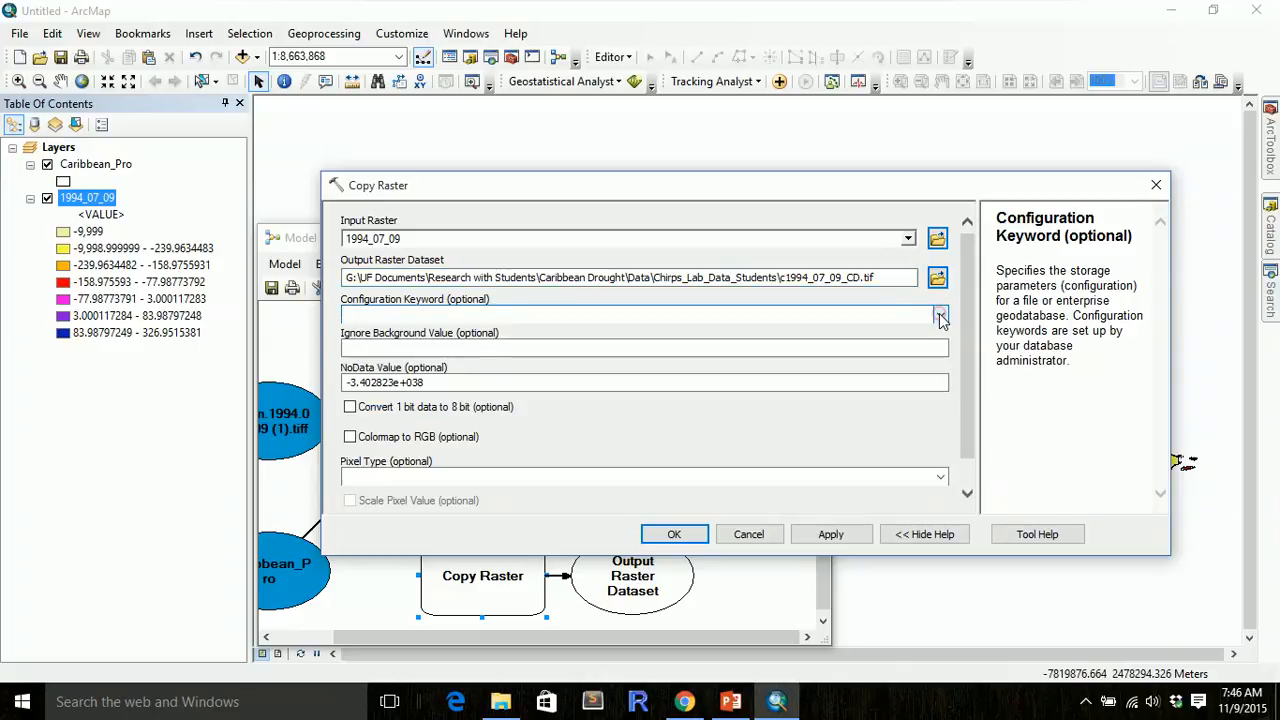
# - Read the help on the Ignore Background Value option and set that value to -9999
pyautogui.click(913, 349)
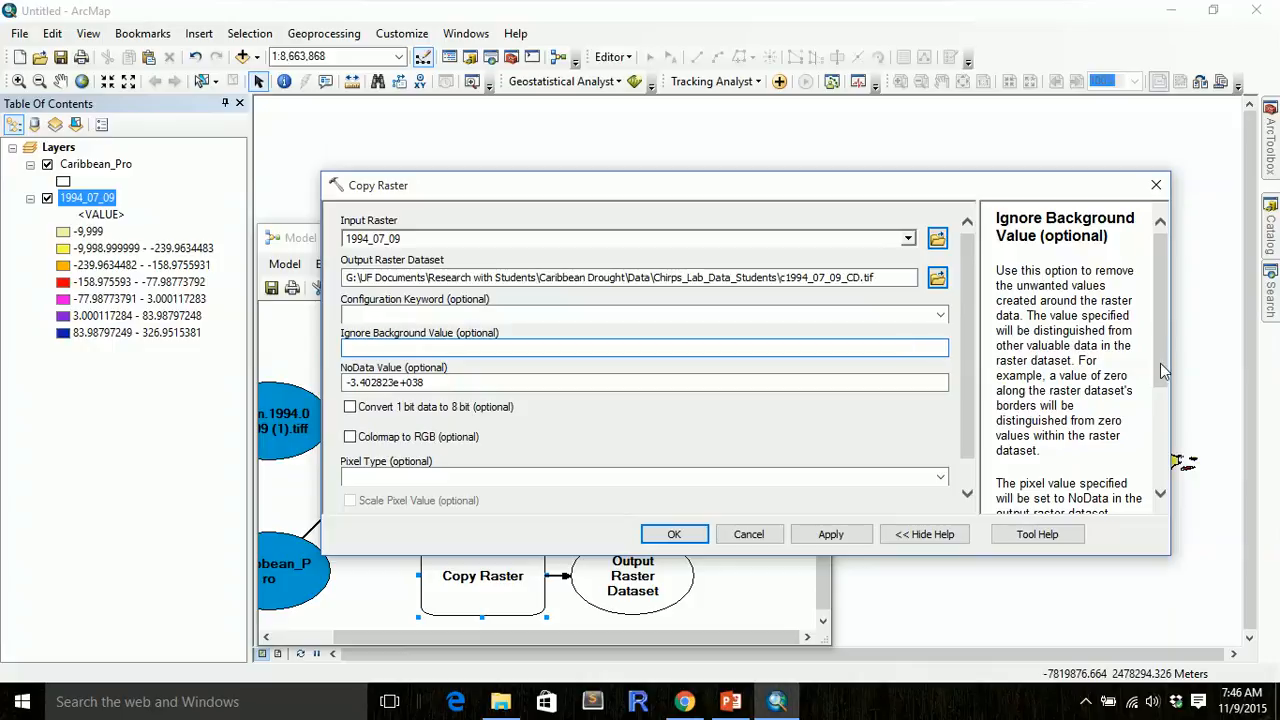
pyautogui.moveTo(1163, 371)
pyautogui.mouseDown()
pyautogui.moveTo(1165, 470)
pyautogui.moveTo(1172, 360)
pyautogui.mouseUp()
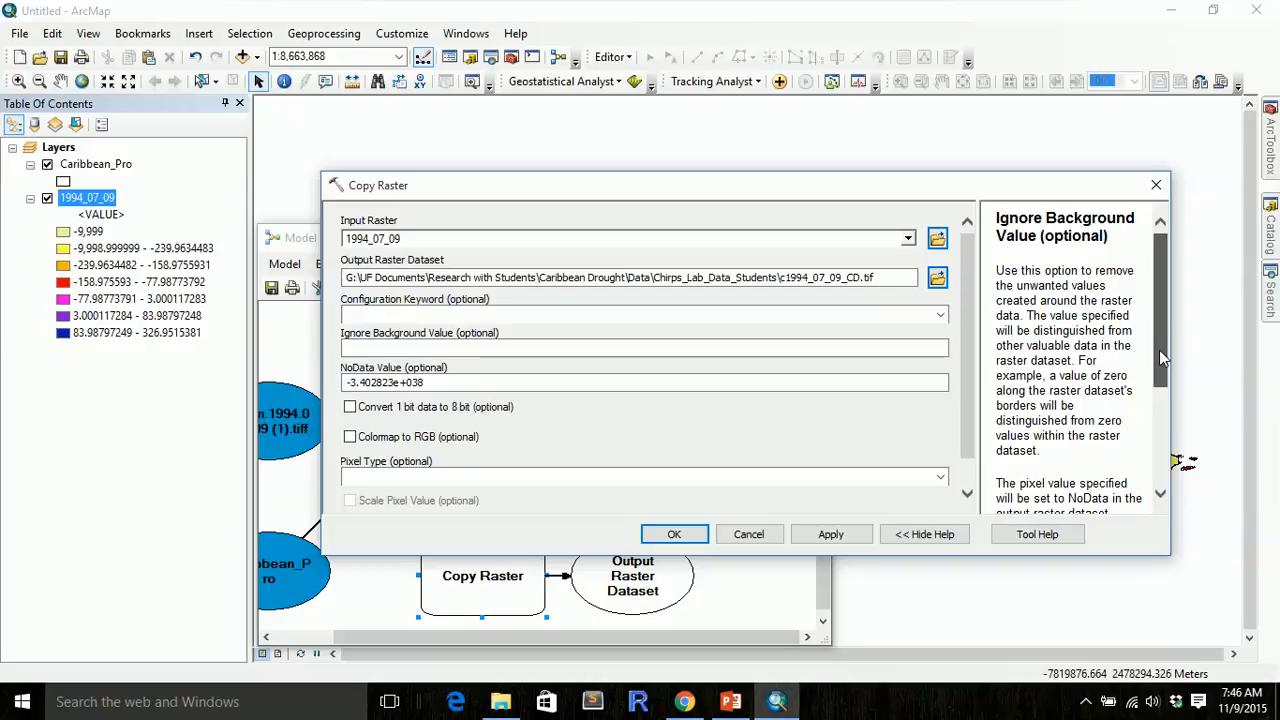
pyautogui.moveTo(1159, 350); pyautogui.dragTo(1160, 368)
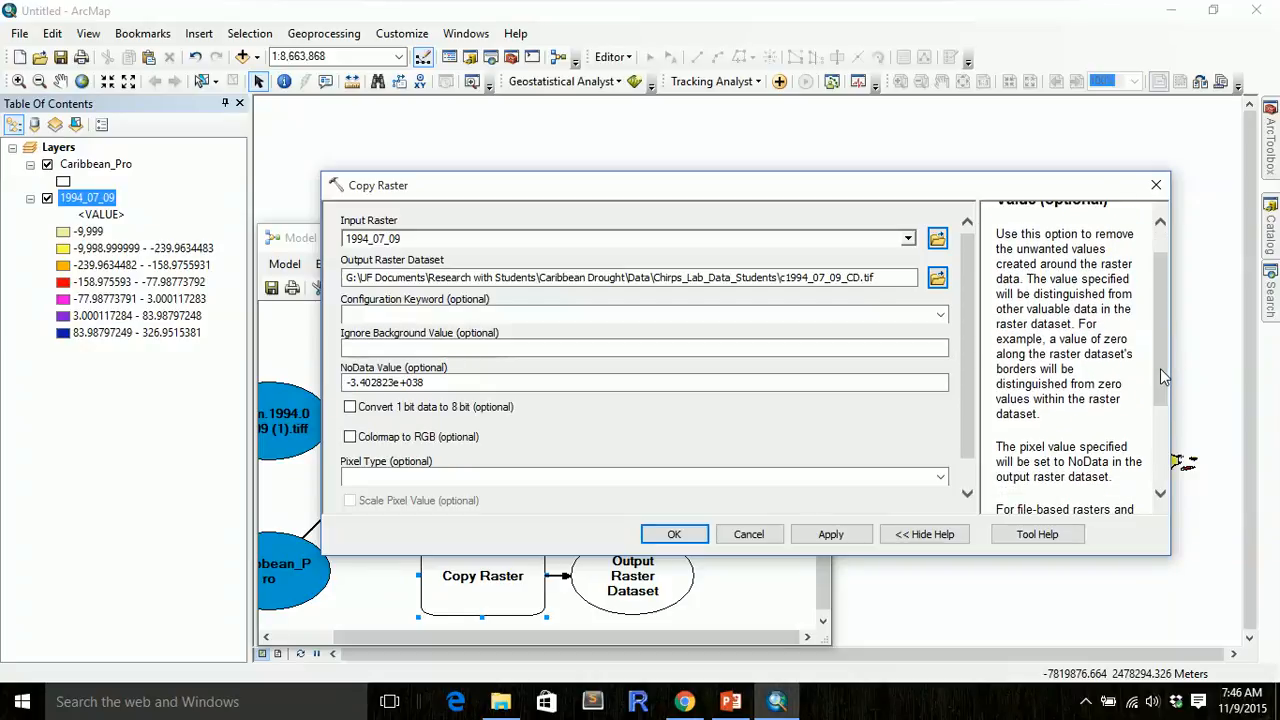
pyautogui.moveTo(1160, 368)
pyautogui.mouseDown()
pyautogui.moveTo(1164, 421)
pyautogui.moveTo(1164, 389)
pyautogui.mouseUp()
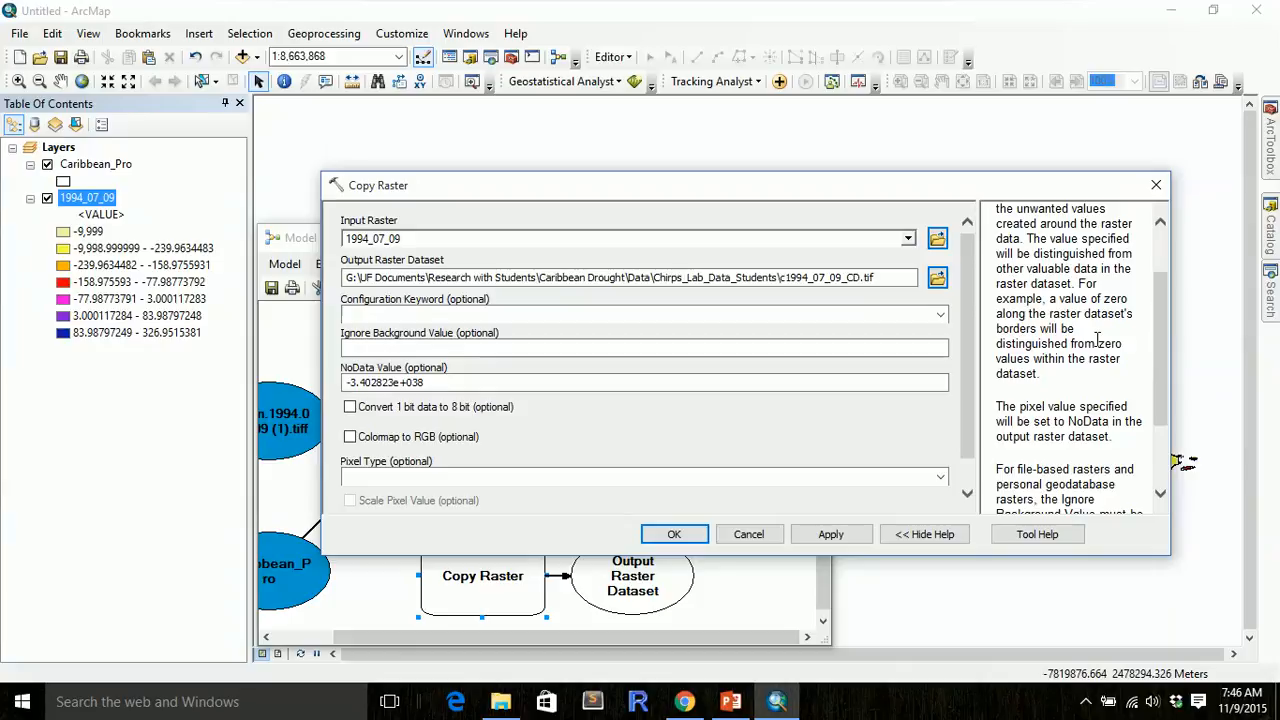
pyautogui.click(866, 349)
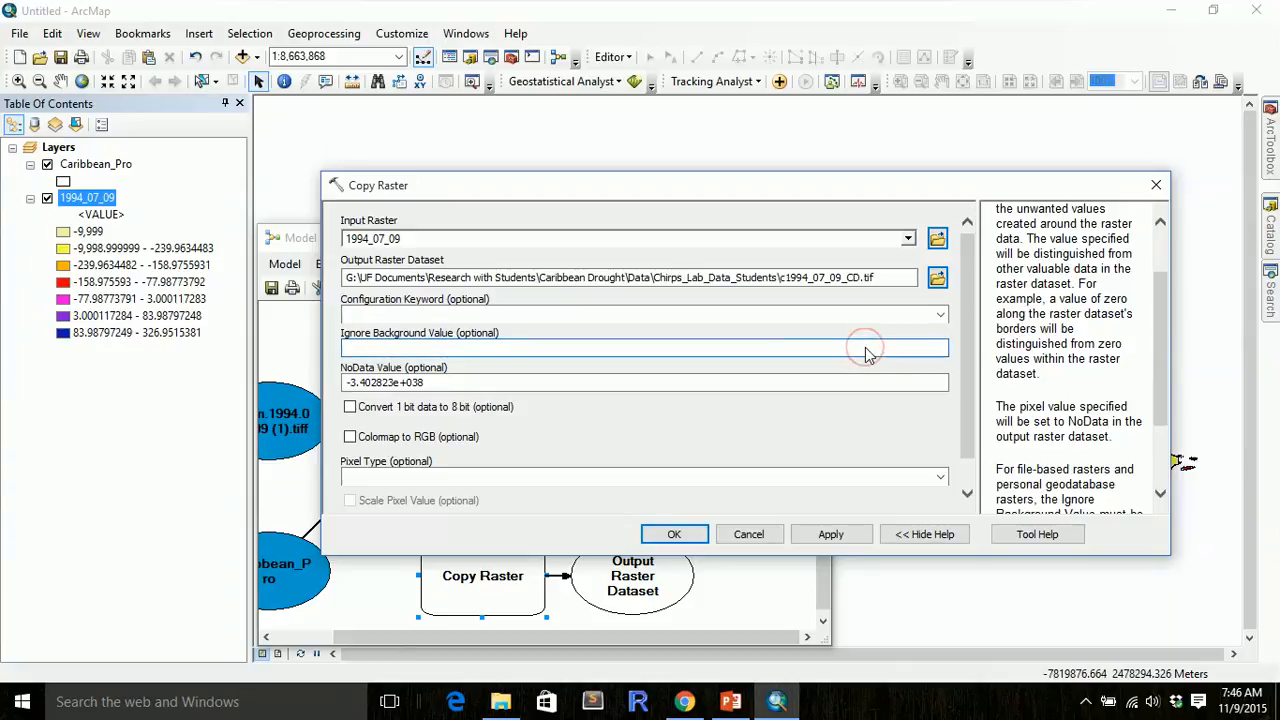
pyautogui.write('-9999')
# - Set the NoData value to -9999, turn off Colormap to RGB, and accept the Copy Raster settings
pyautogui.click(858, 384)
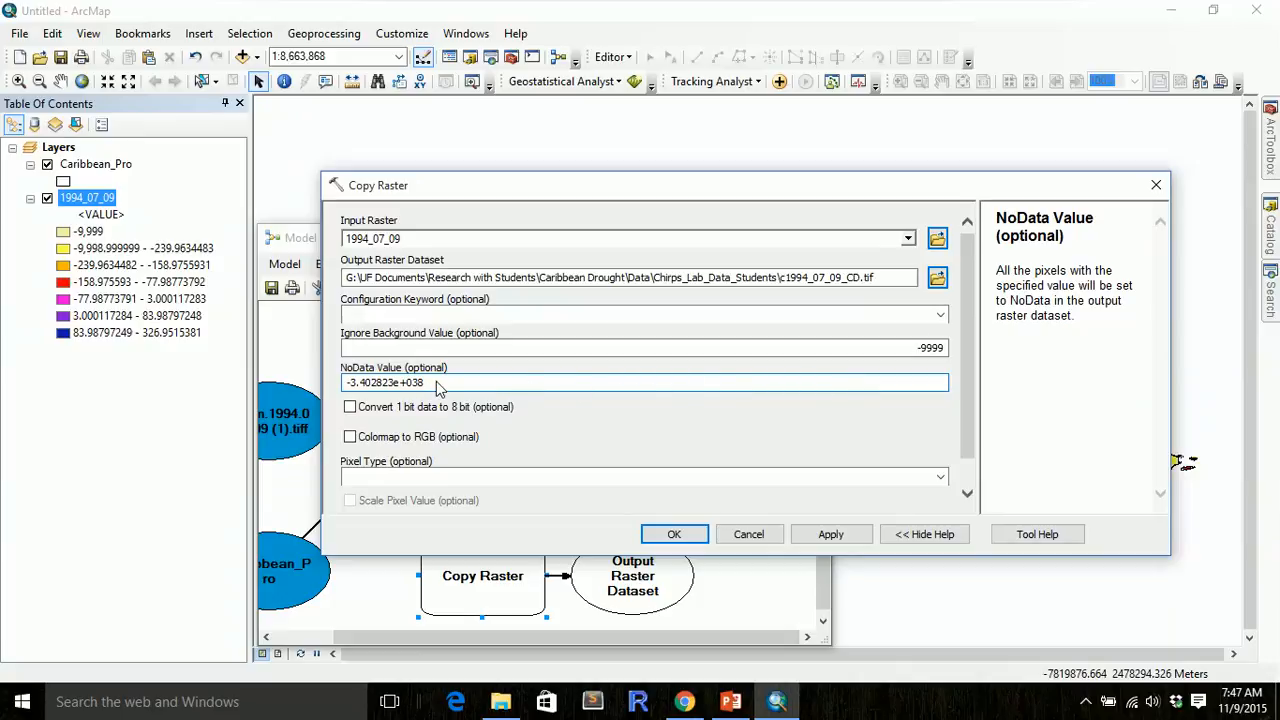
pyautogui.moveTo(428, 384); pyautogui.dragTo(346, 384)
pyautogui.write('-9999')
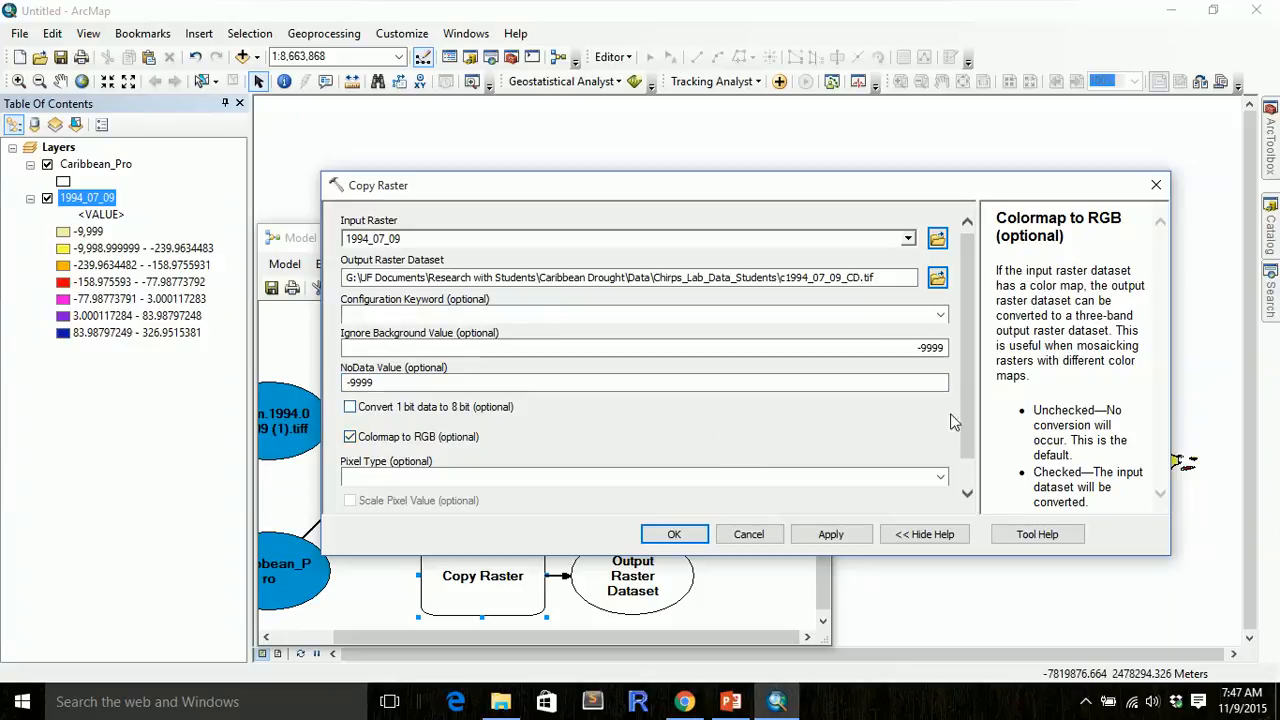
pyautogui.scroll(-1, 966, 420)
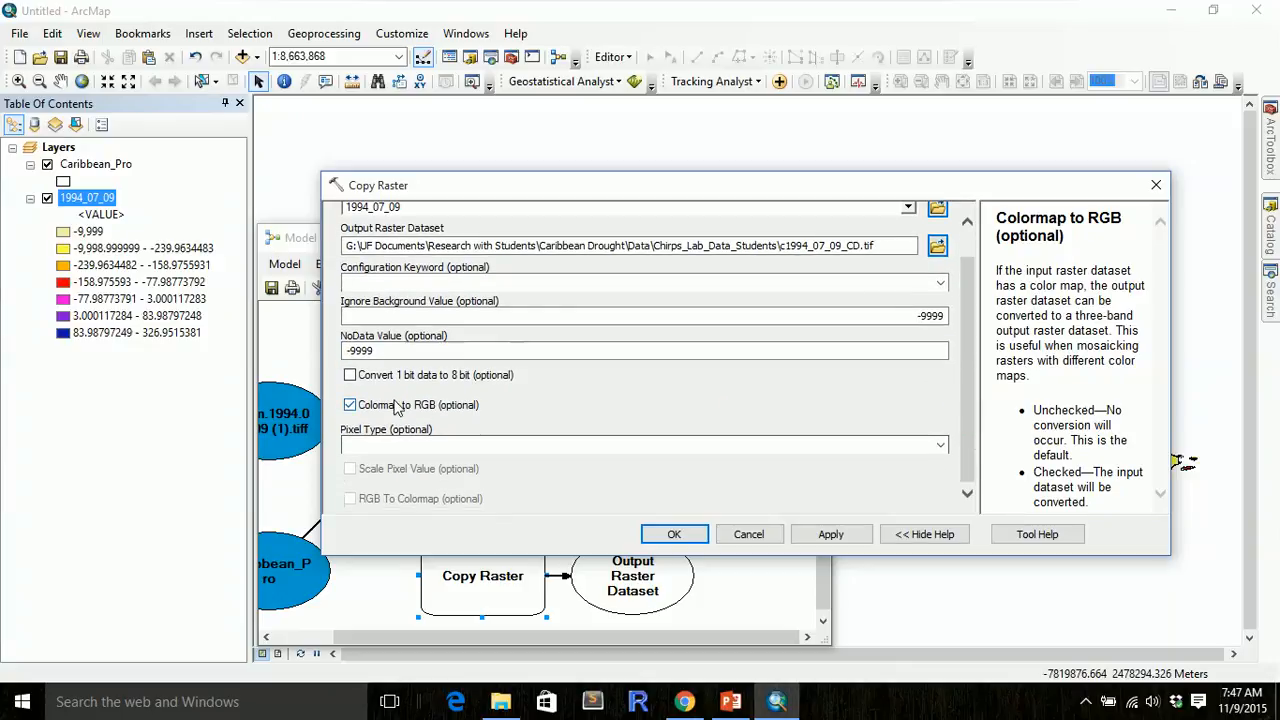
pyautogui.click(350, 405)
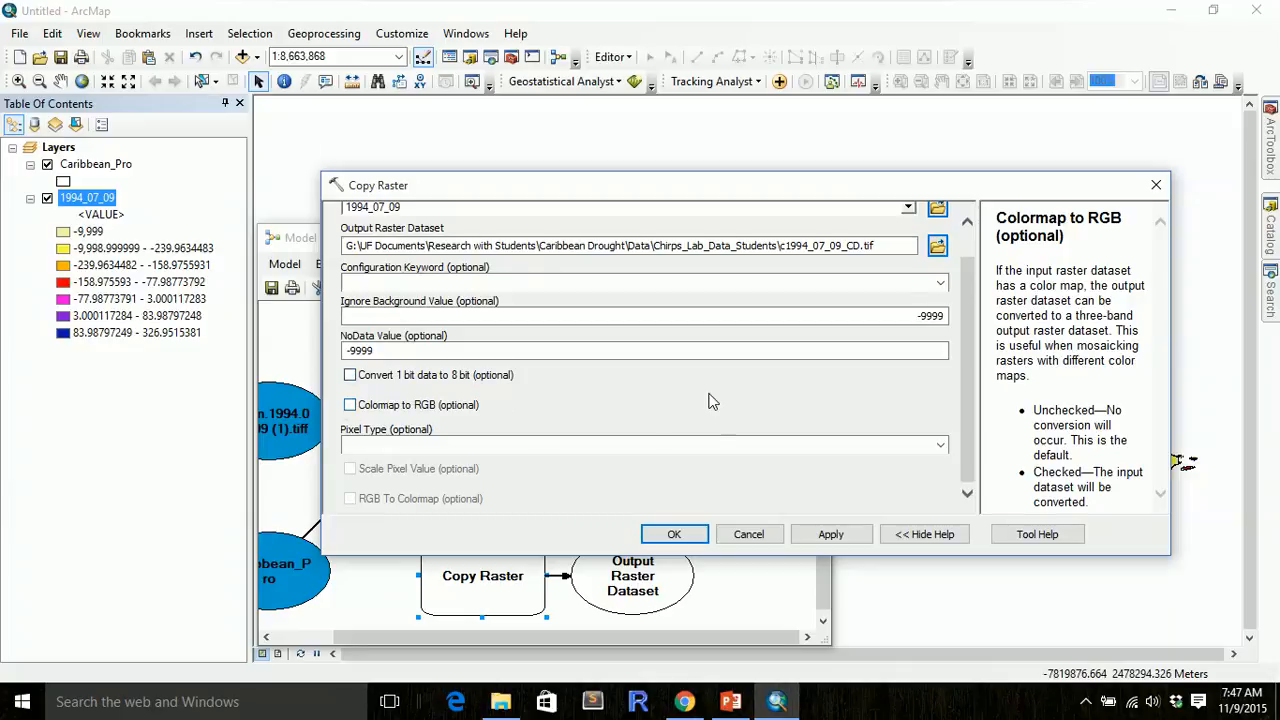
pyautogui.click(689, 534)
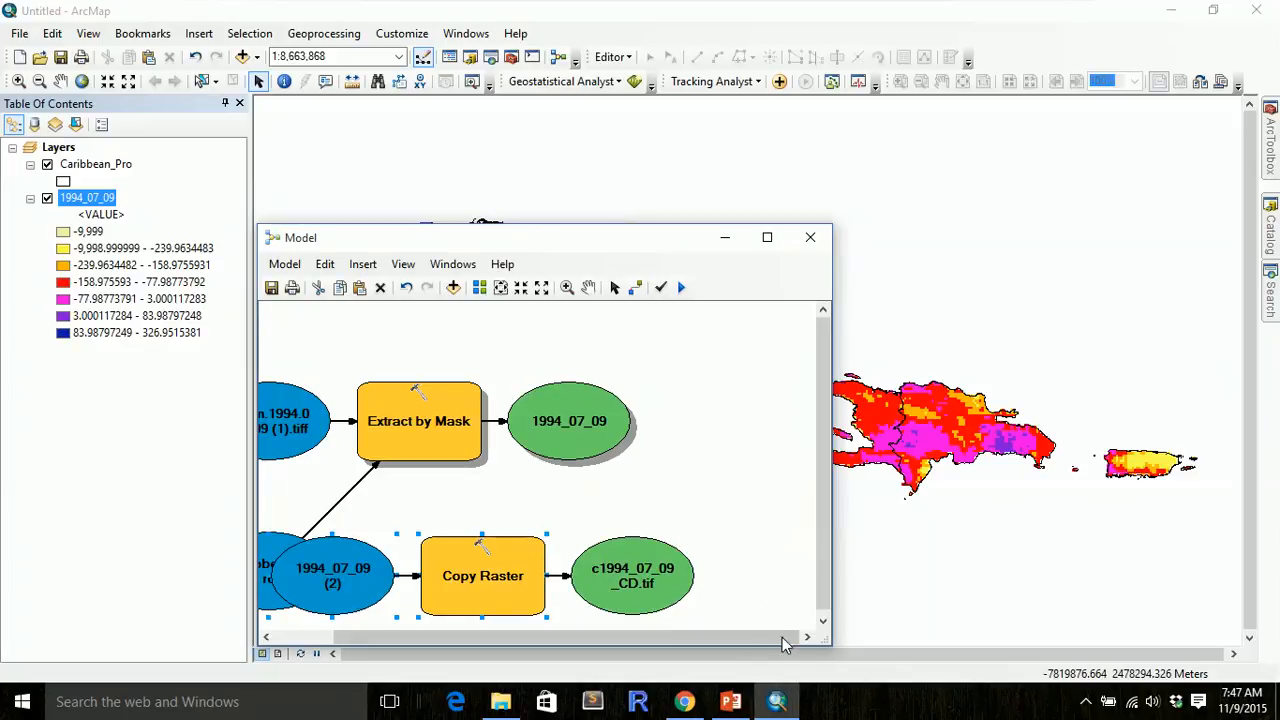
# - Rearrange the model so the 1994_07_09 (2) input sits above Copy Raster, clear of the Caribbean_Pro element
pyautogui.click(353, 565)
pyautogui.moveTo(353, 565); pyautogui.dragTo(464, 487)
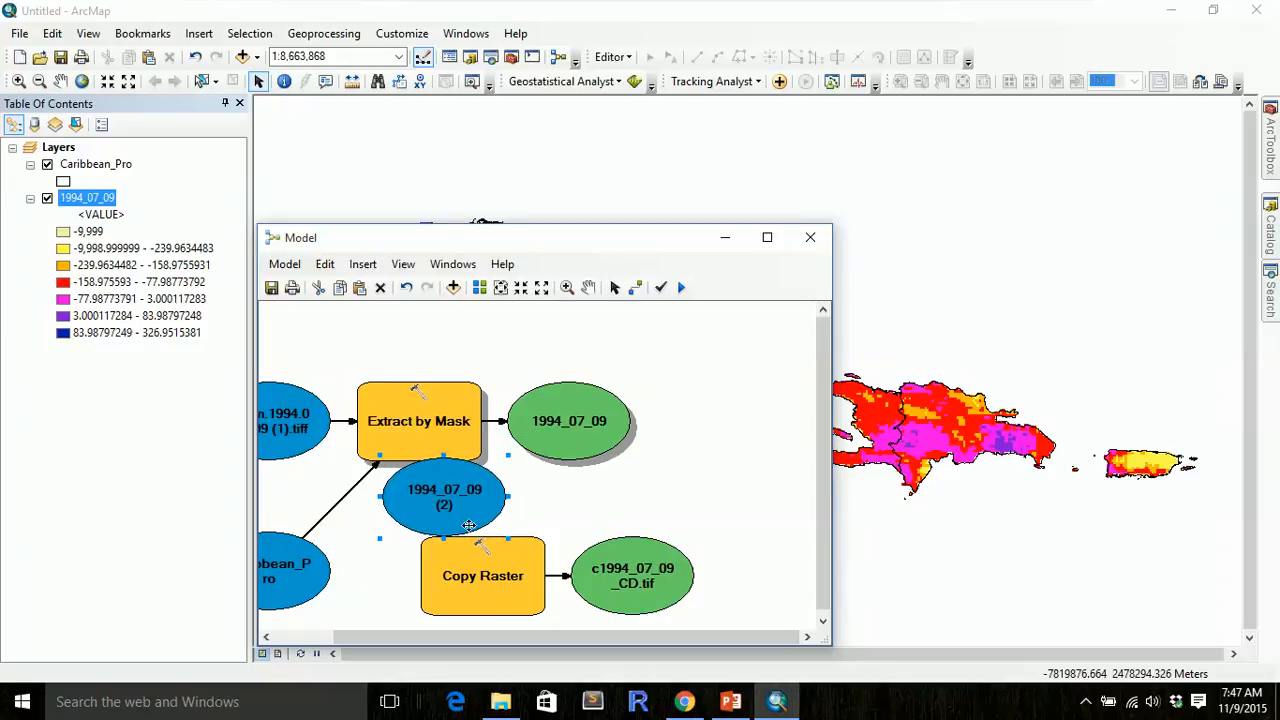
pyautogui.moveTo(471, 577); pyautogui.dragTo(464, 599)
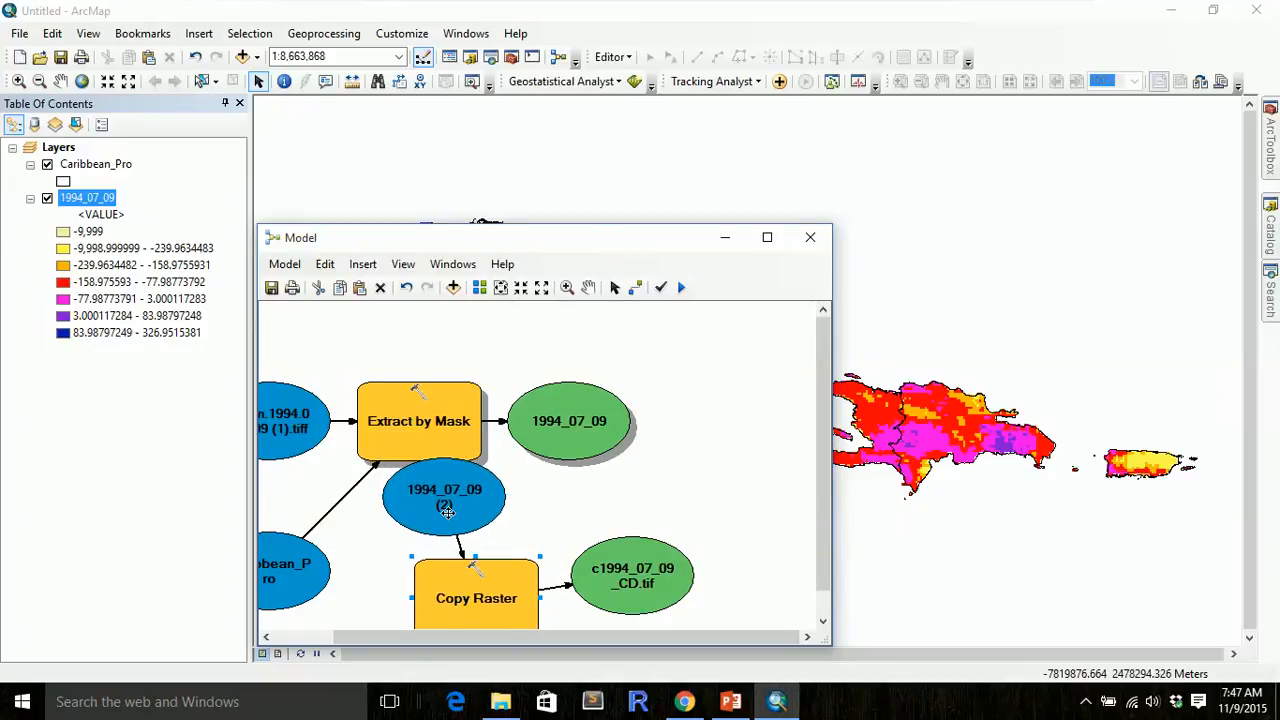
pyautogui.moveTo(447, 511); pyautogui.dragTo(431, 530)
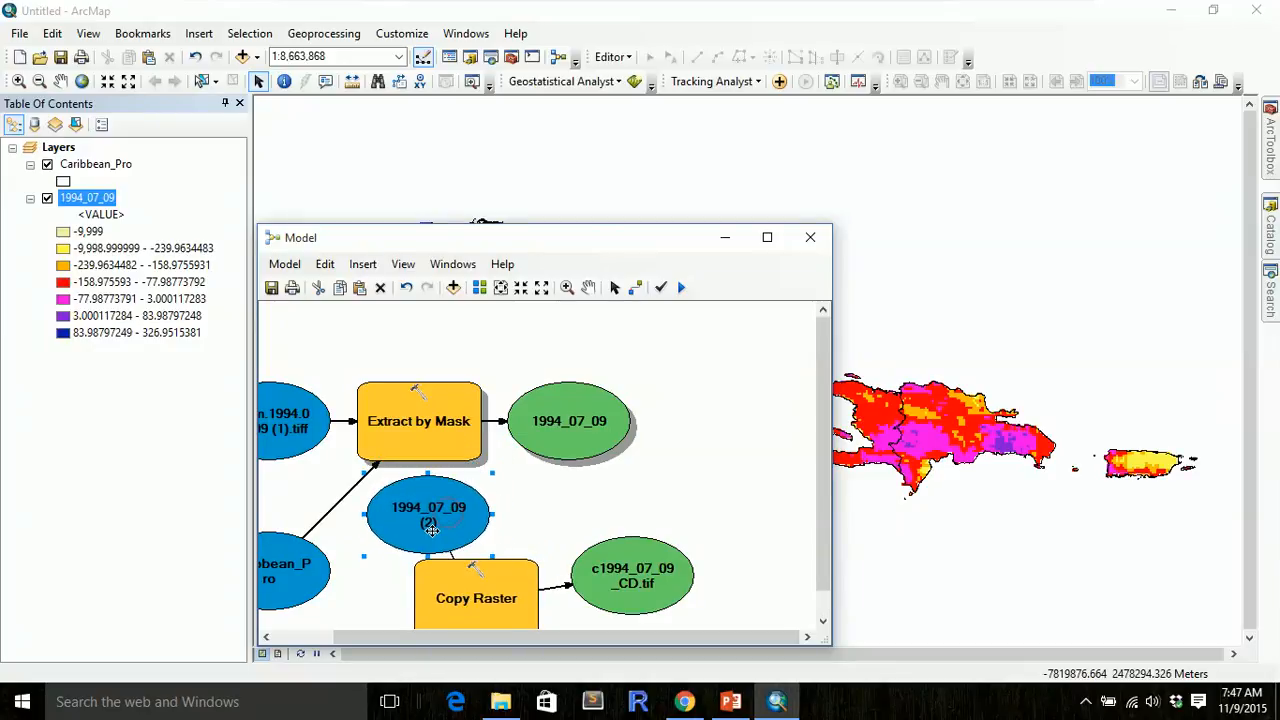
# - Turn on Add To Display for the Copy Raster output c1994_07_09_CD.tif in the model
pyautogui.click(526, 598)
pyautogui.rightClick(526, 598)
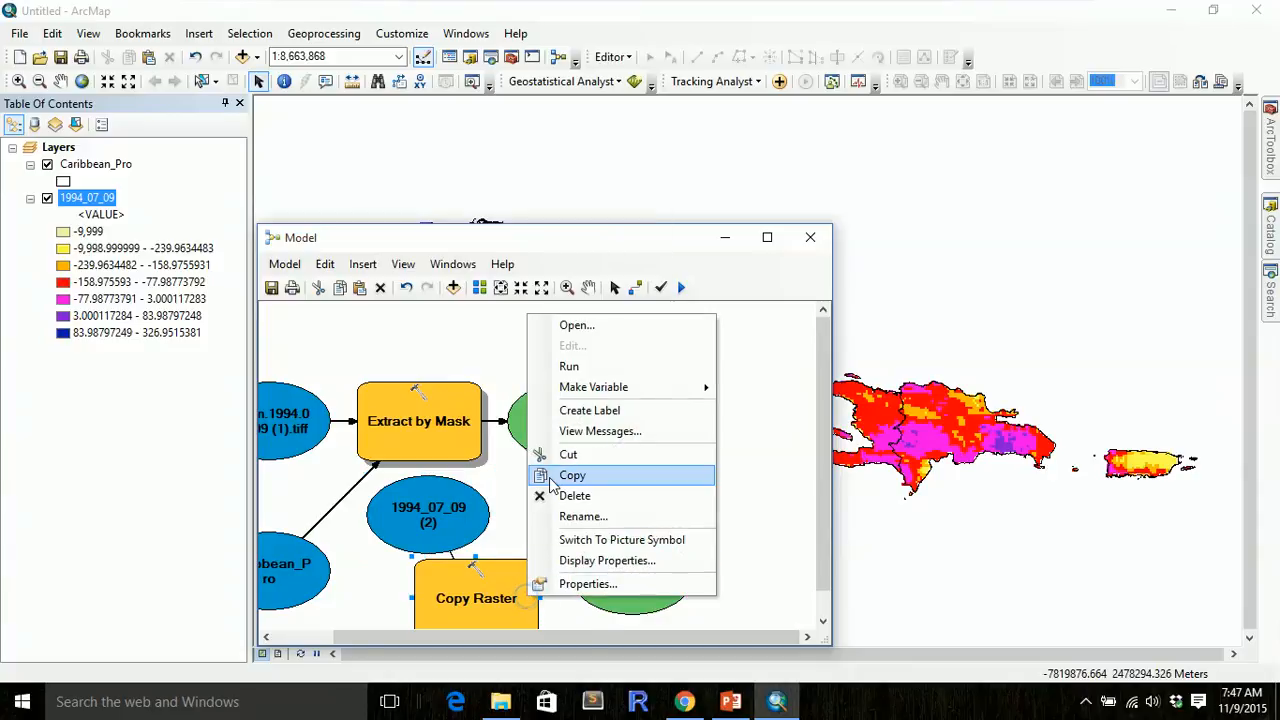
pyautogui.moveTo(582, 392)
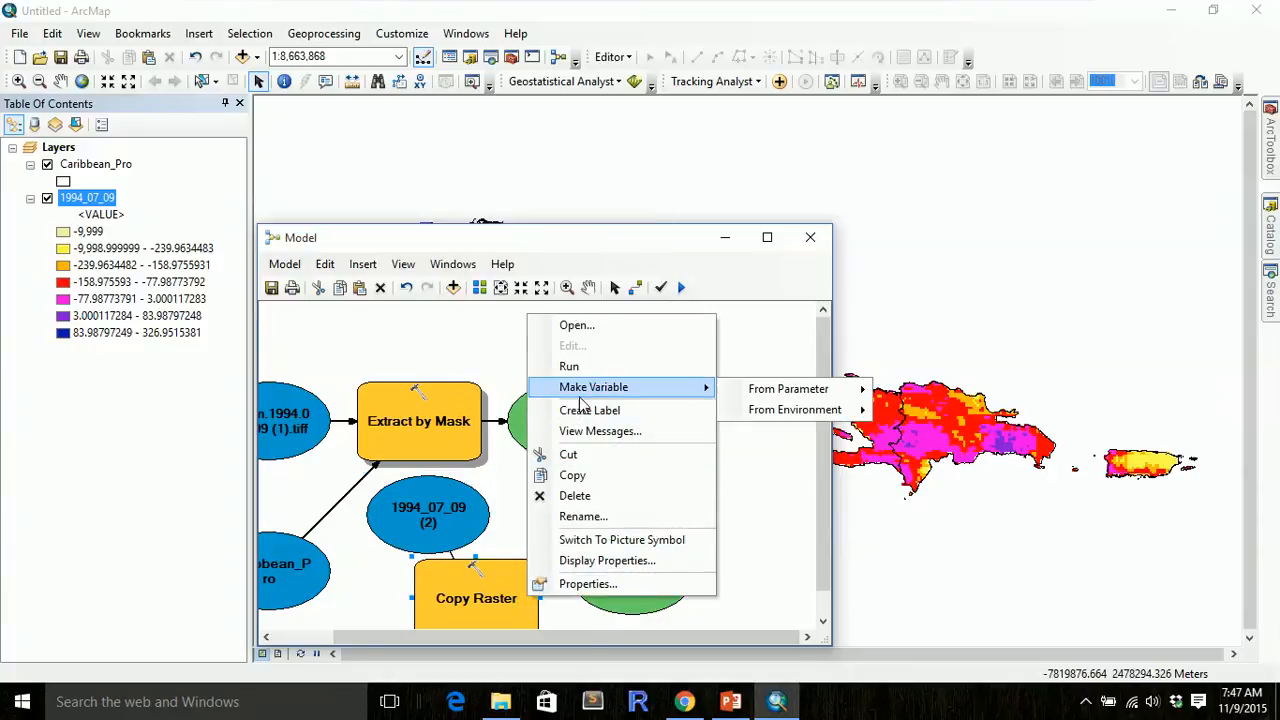
pyautogui.click(779, 595)
pyautogui.click(645, 572)
pyautogui.rightClick(645, 572)
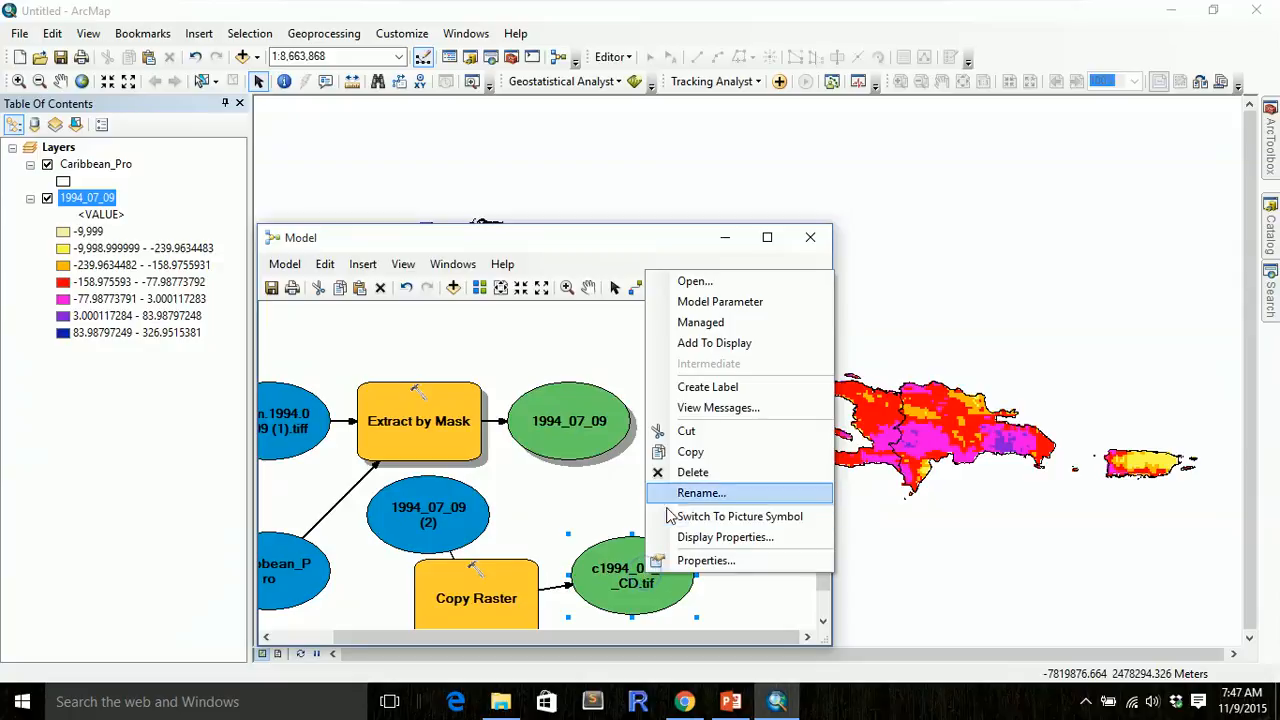
pyautogui.click(722, 352)
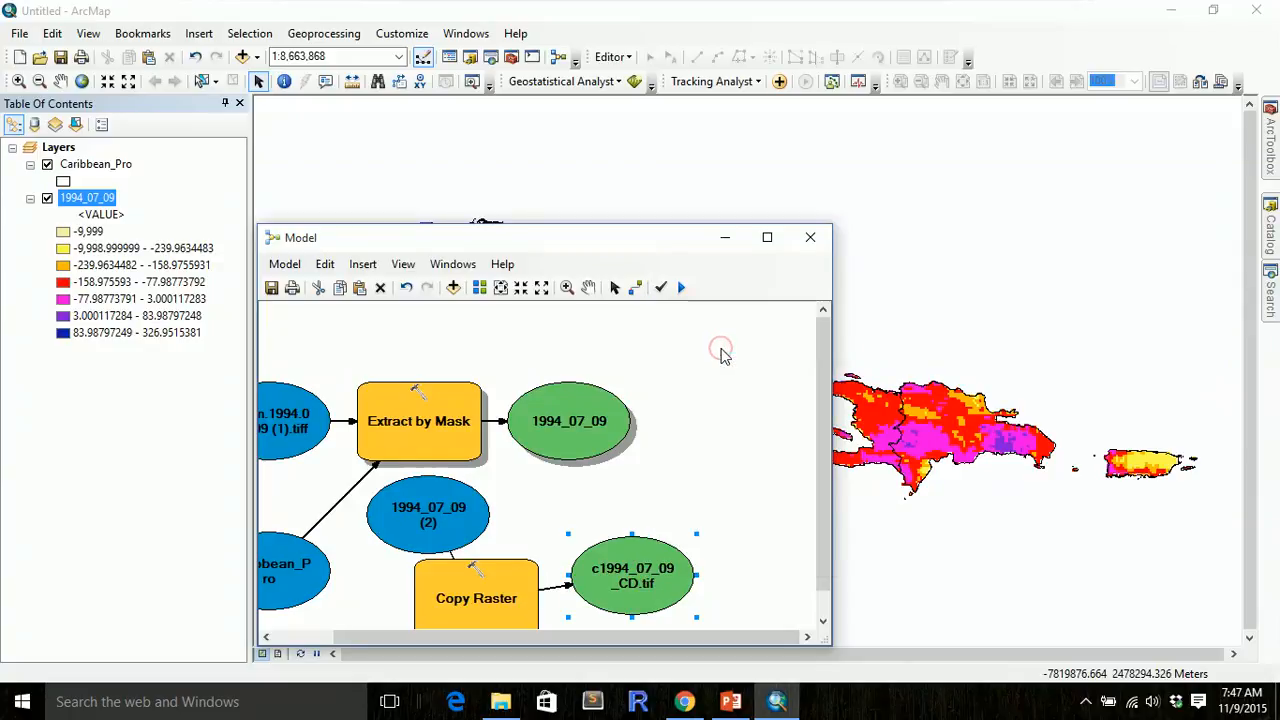
# - Run only the Copy Raster tool, dismiss its progress report, and minimize the model window to reveal the map
pyautogui.rightClick(481, 598)
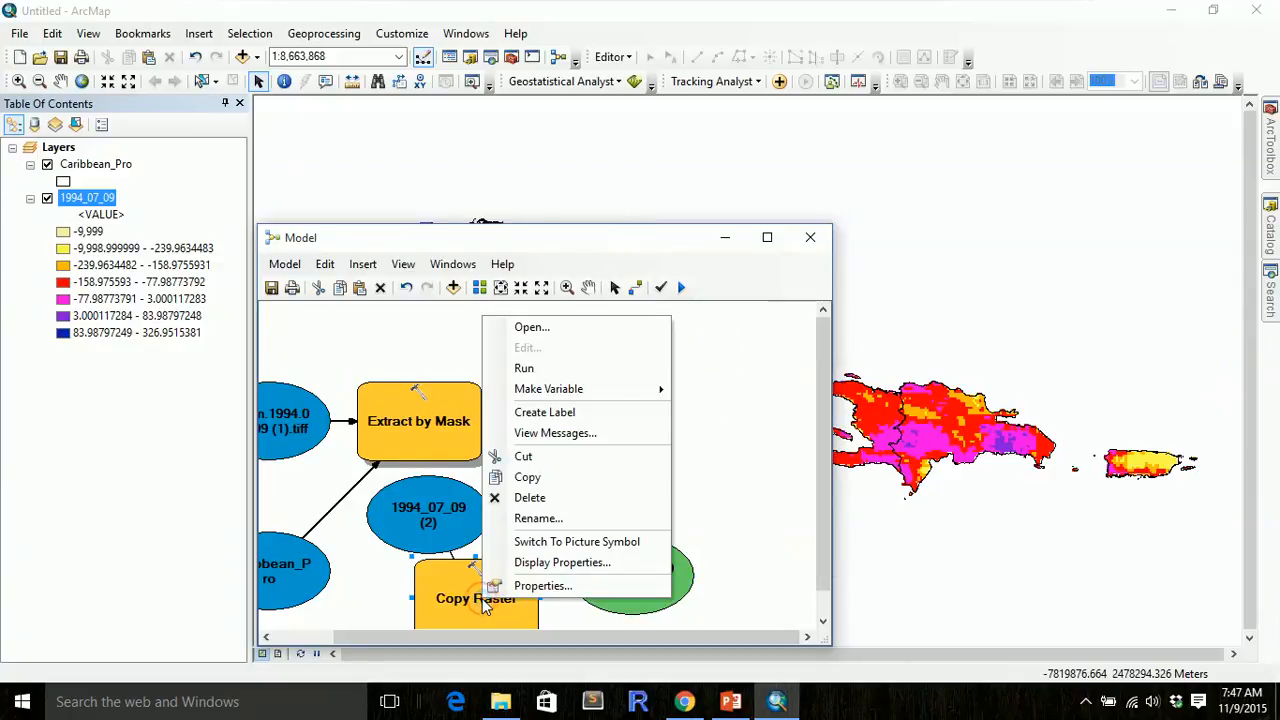
pyautogui.click(540, 369)
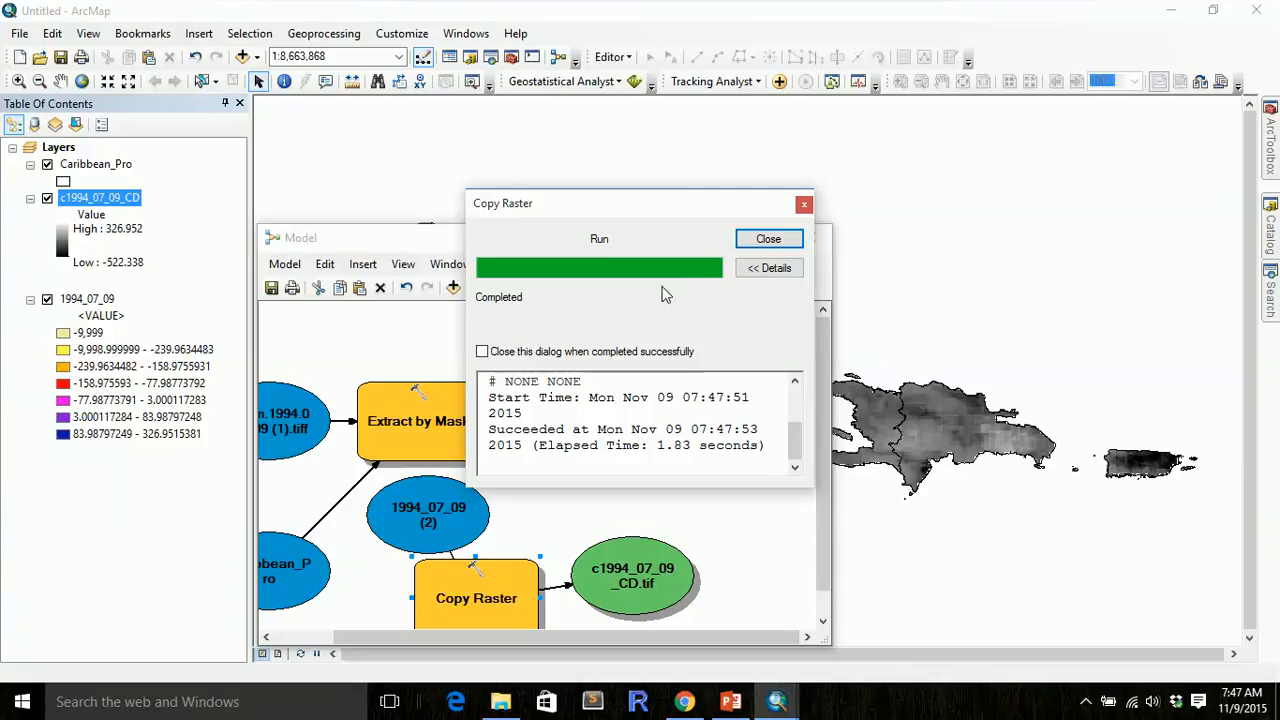
pyautogui.click(757, 245)
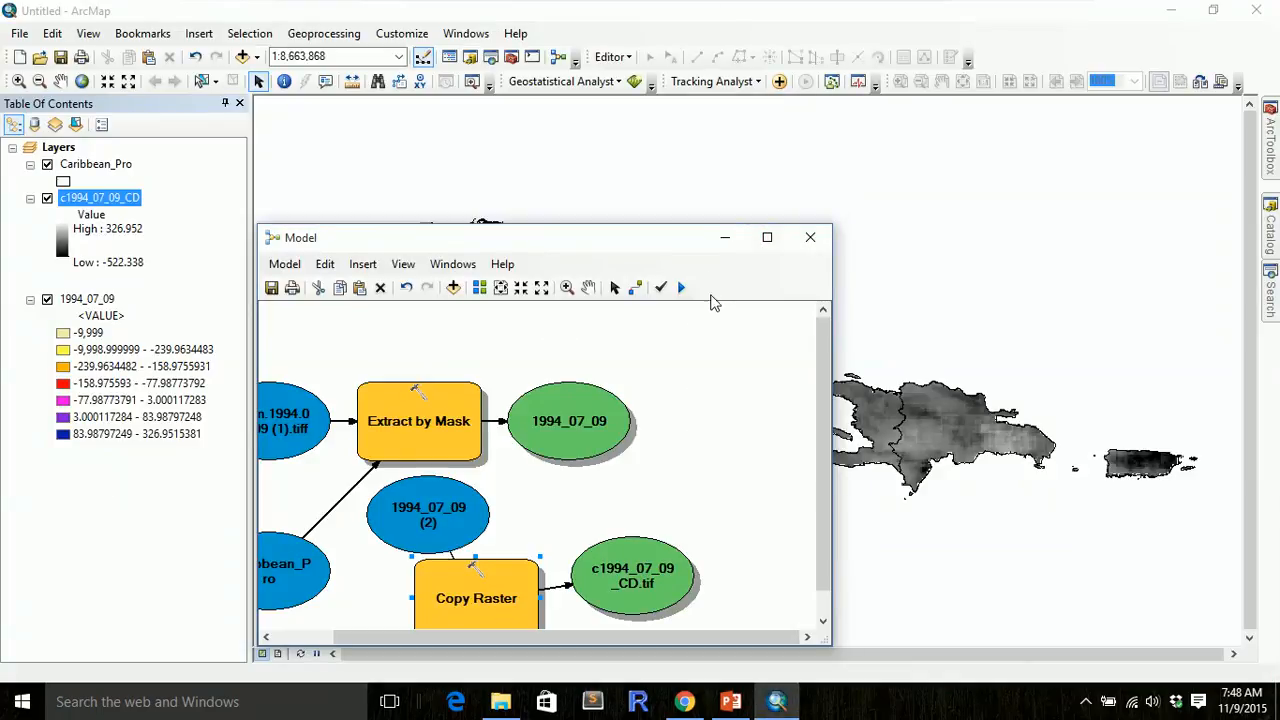
pyautogui.click(725, 242)
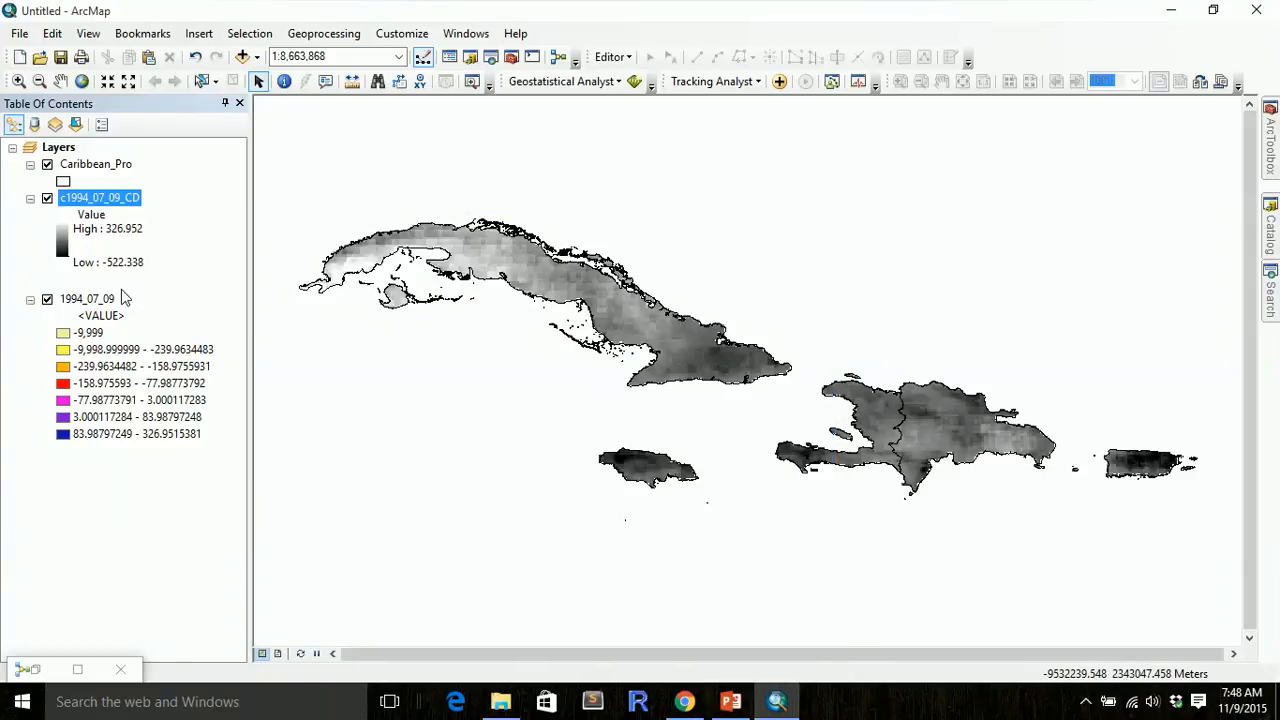
# - Switch the c1994_07_09_CD layer to Classified symbology with the yellow-red-magenta-blue color ramp
pyautogui.rightClick(95, 197)
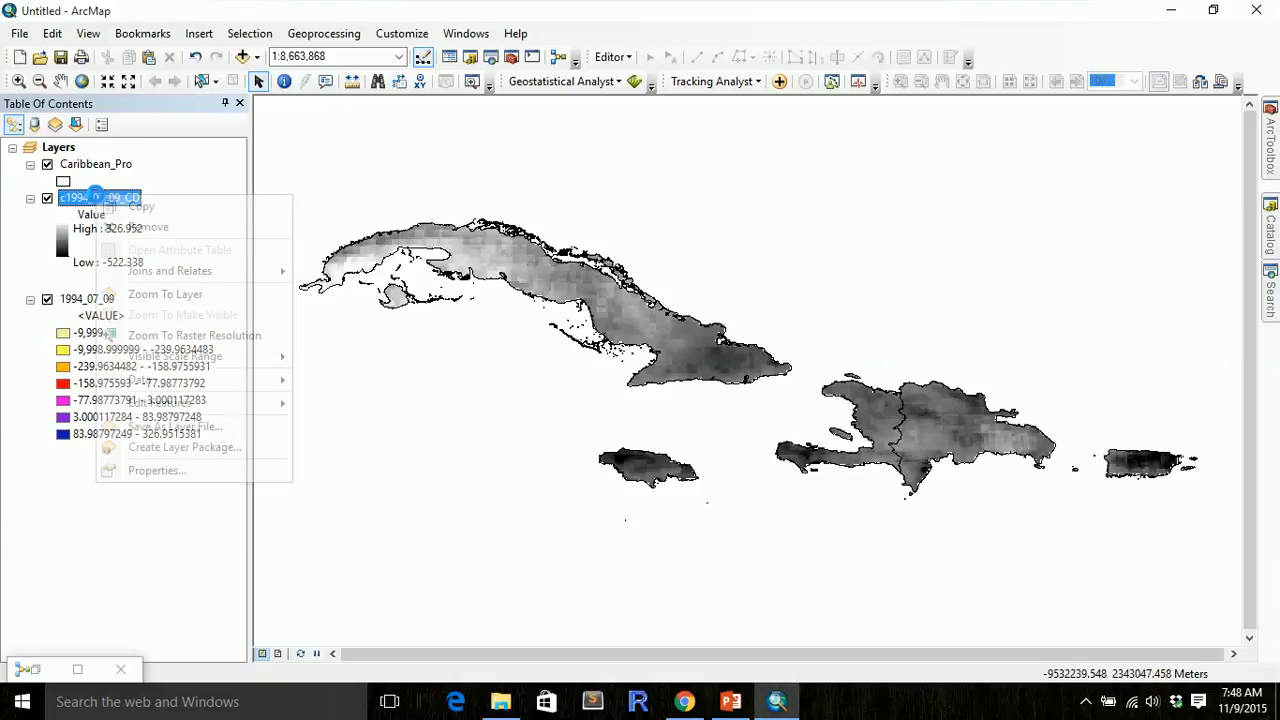
pyautogui.click(165, 470)
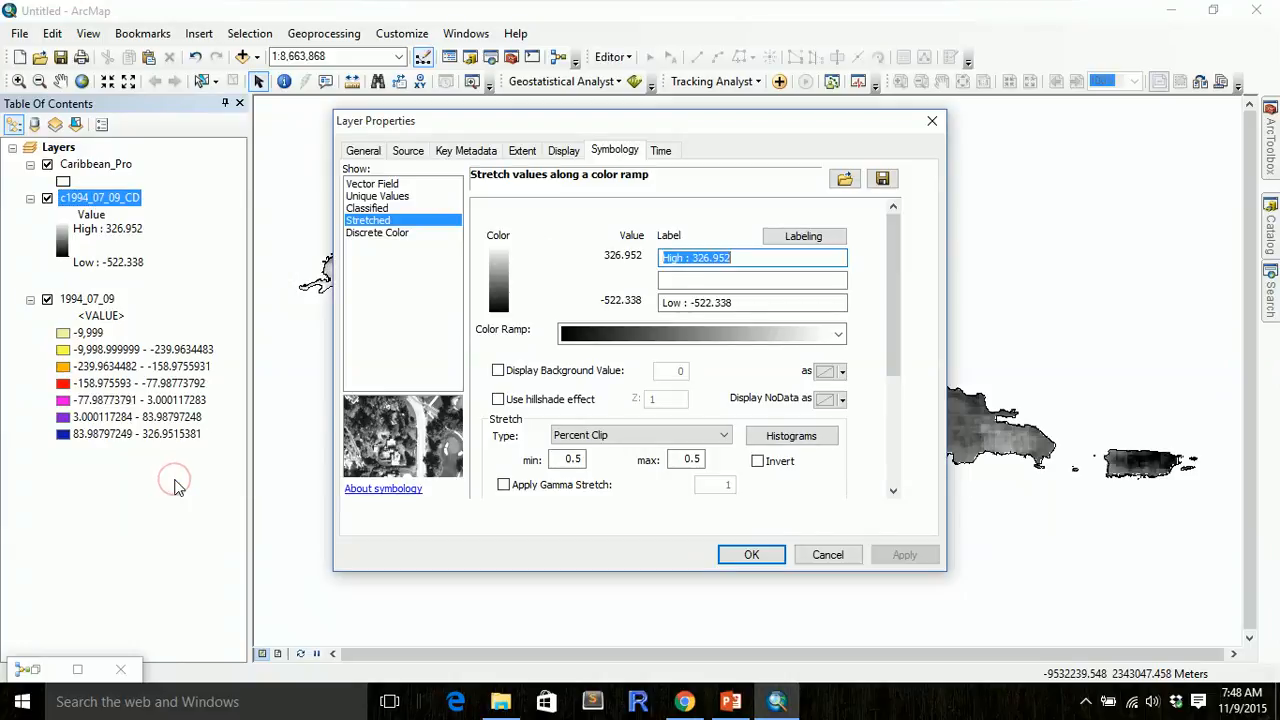
pyautogui.click(372, 209)
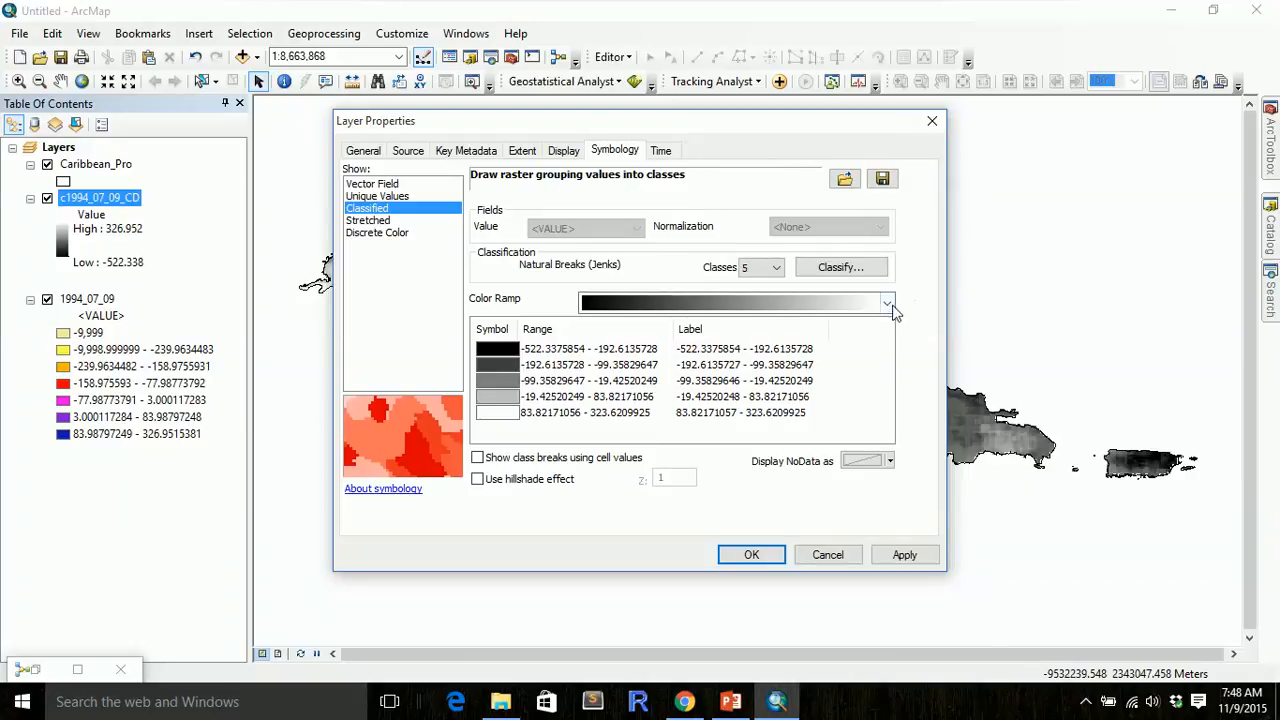
pyautogui.click(892, 309)
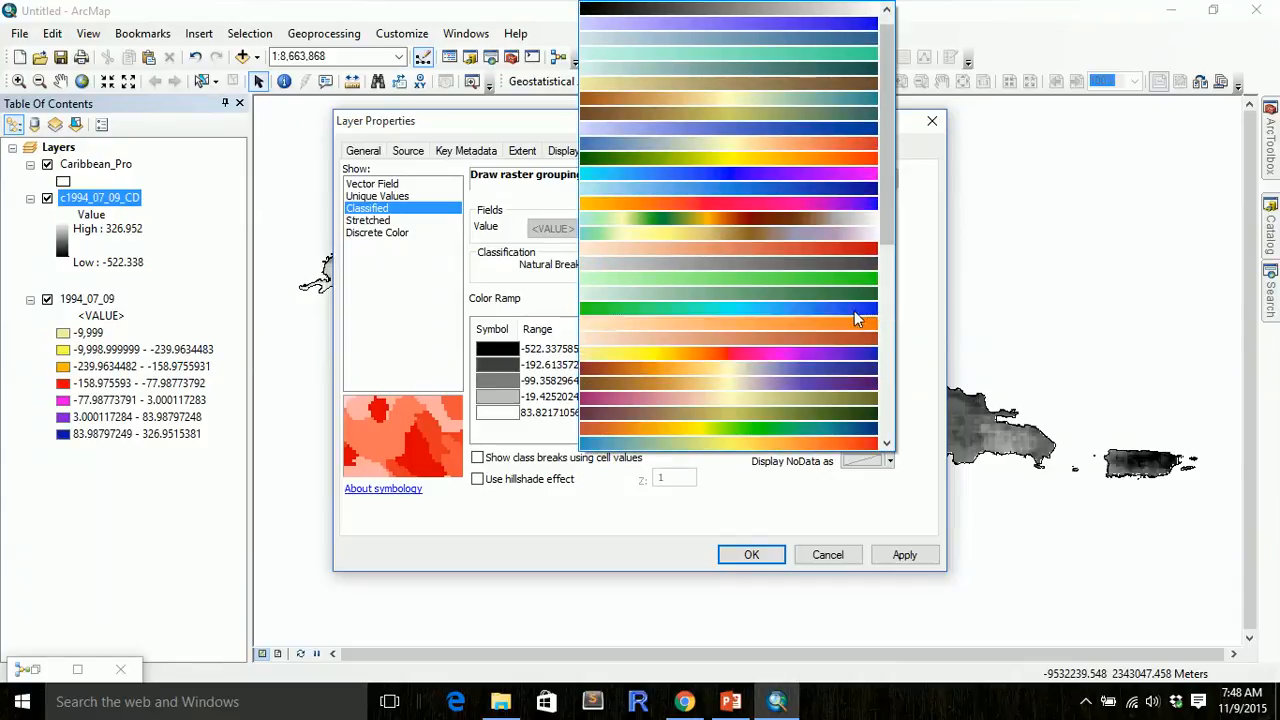
pyautogui.scroll(-1, 889, 189)
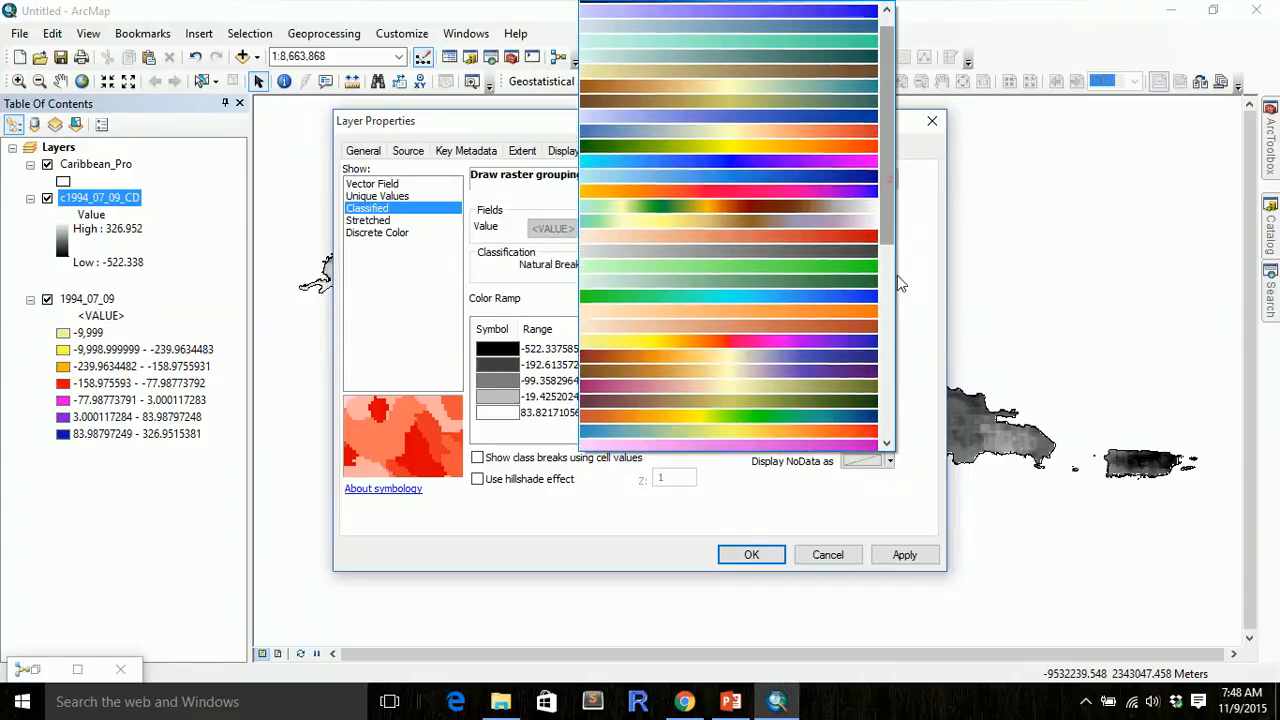
pyautogui.scroll(-5, 898, 284)
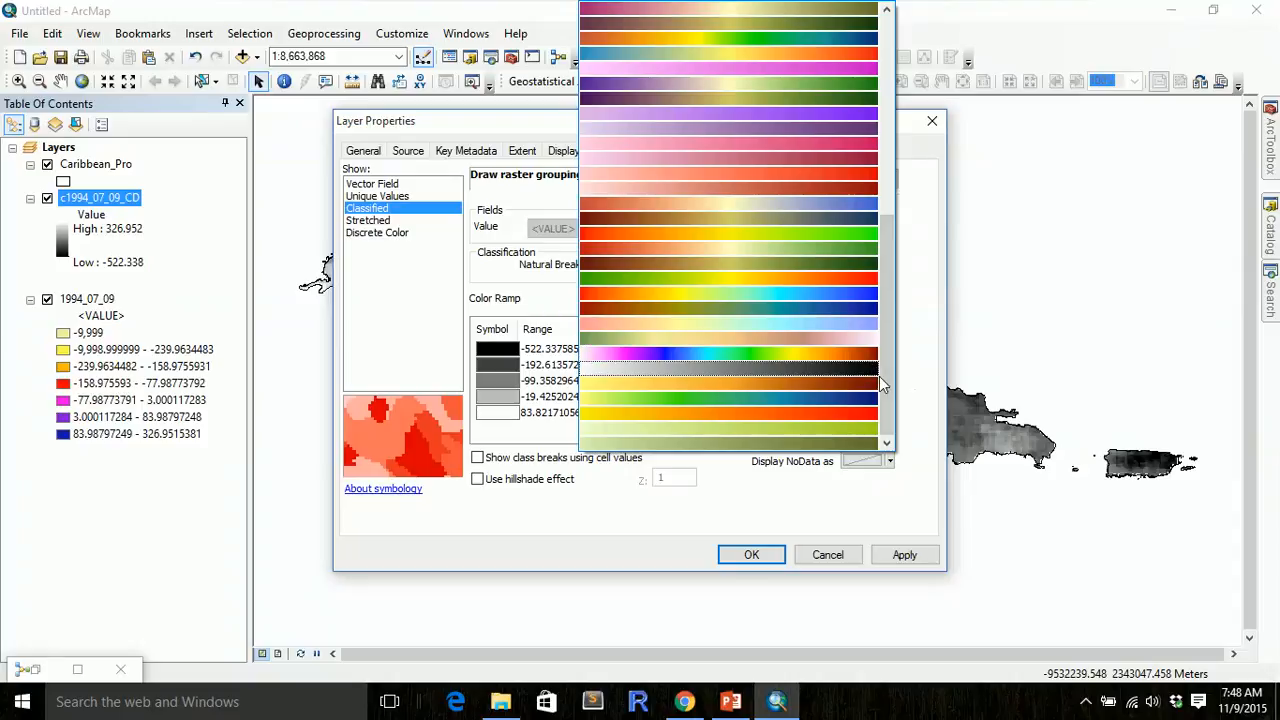
pyautogui.moveTo(891, 400); pyautogui.dragTo(893, 200)
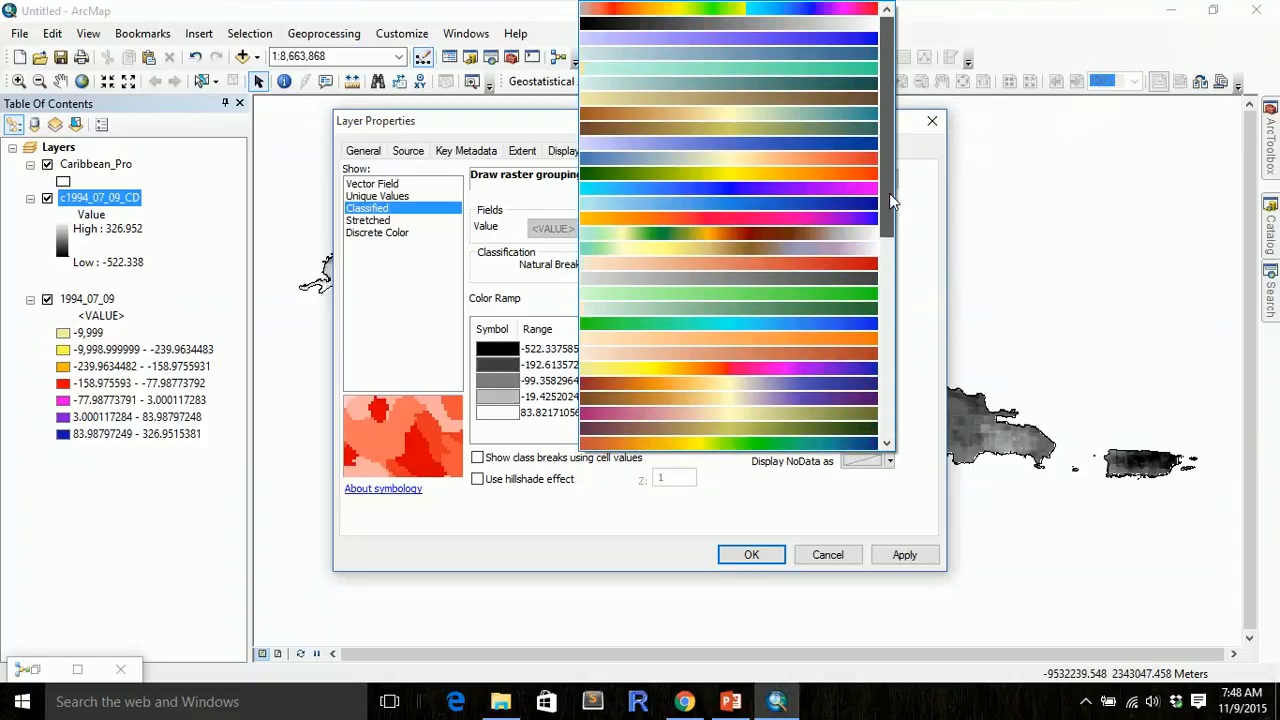
pyautogui.click(820, 369)
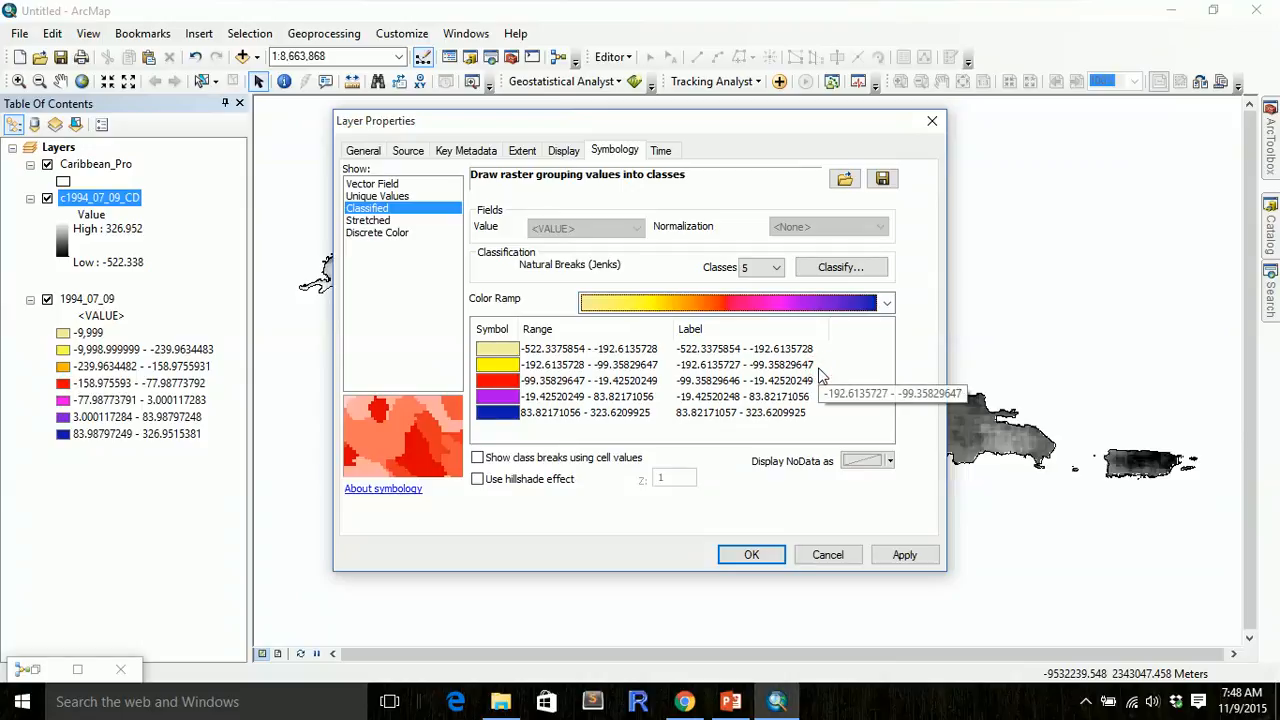
# - Set the classification of c1994_07_09_CD to 7 classes and accept the symbology
pyautogui.click(772, 268)
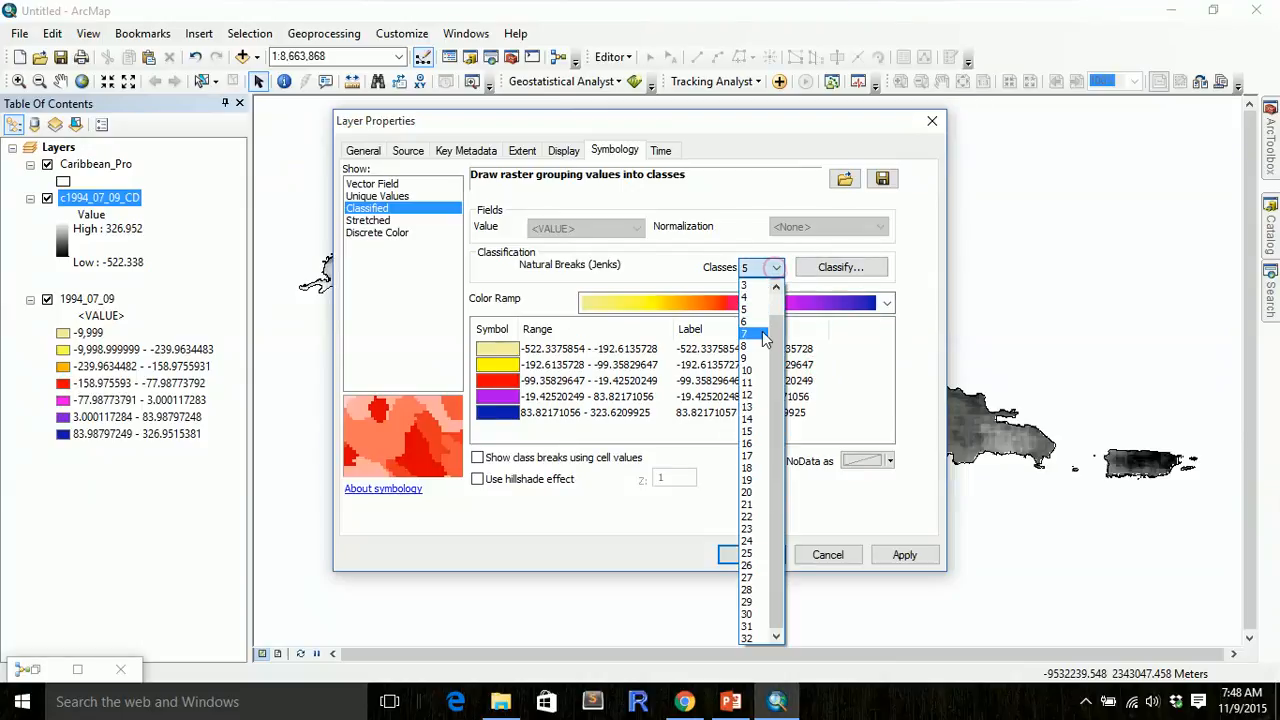
pyautogui.click(763, 335)
pyautogui.click(766, 558)
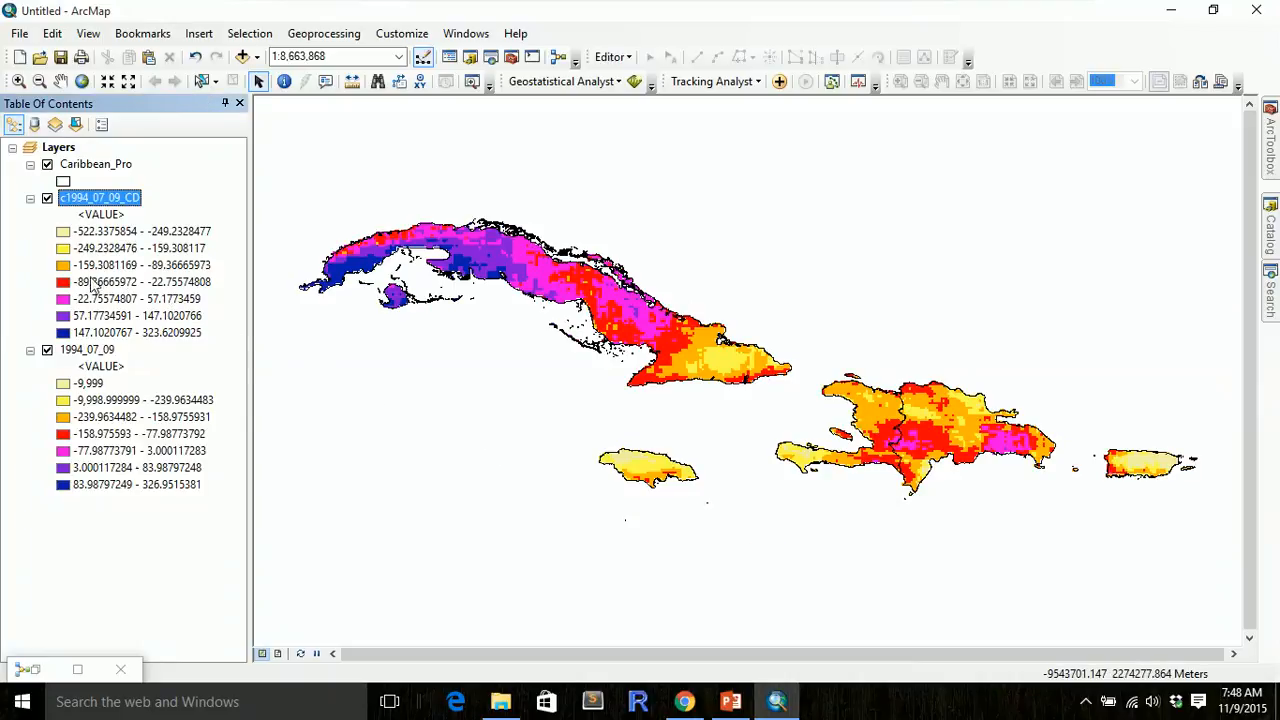
# - Recolor the lowest-value class of the c1994_07_09_CD layer red in its symbology settings
pyautogui.doubleClick(63, 231)
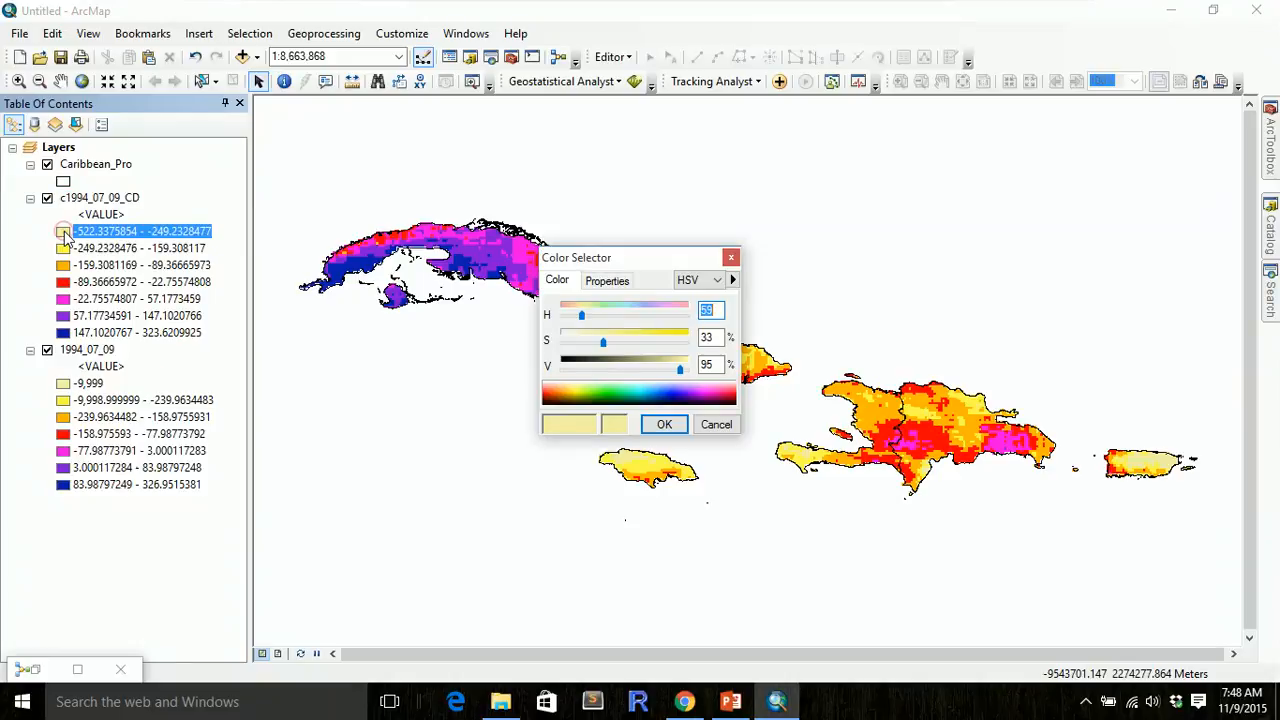
pyautogui.click(731, 258)
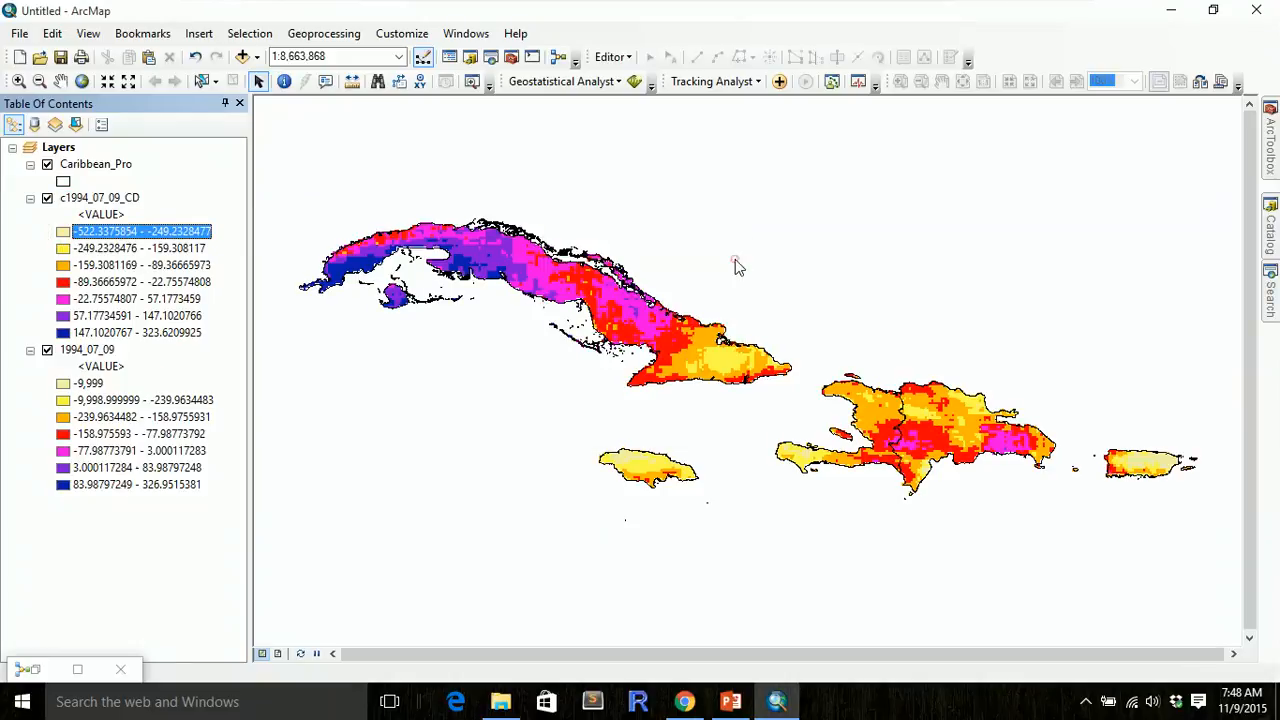
pyautogui.rightClick(128, 200)
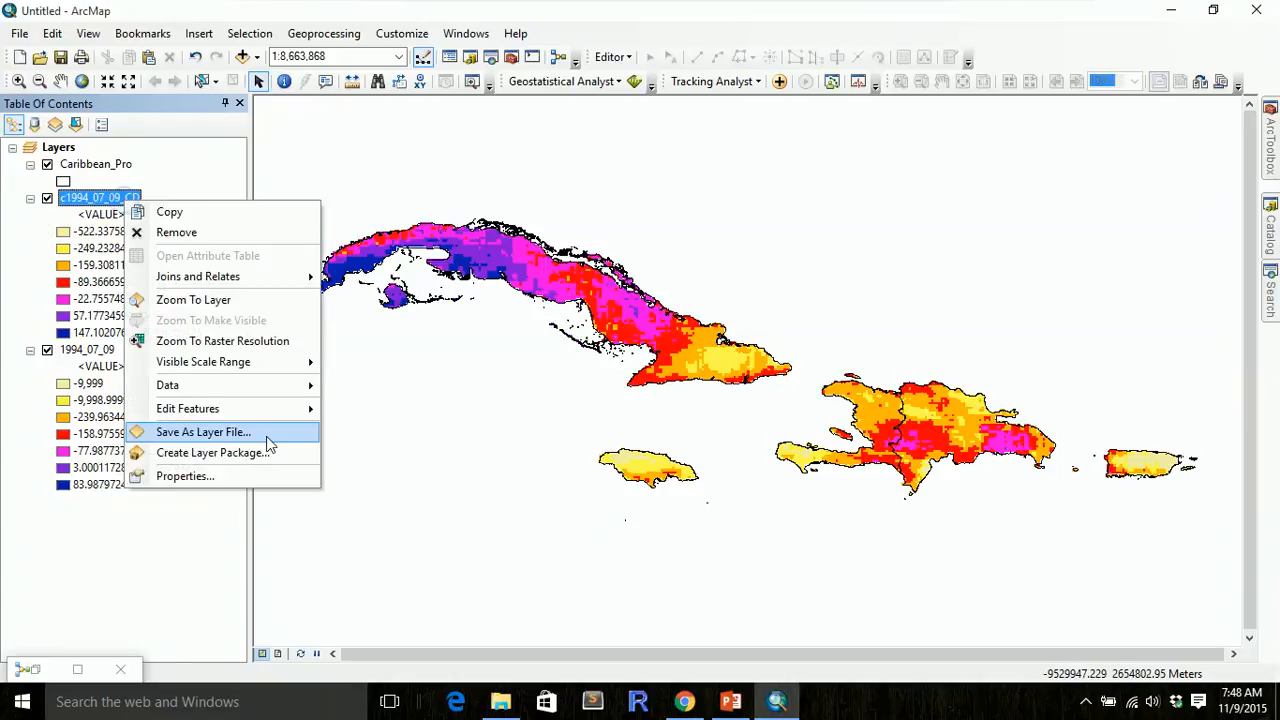
pyautogui.click(265, 487)
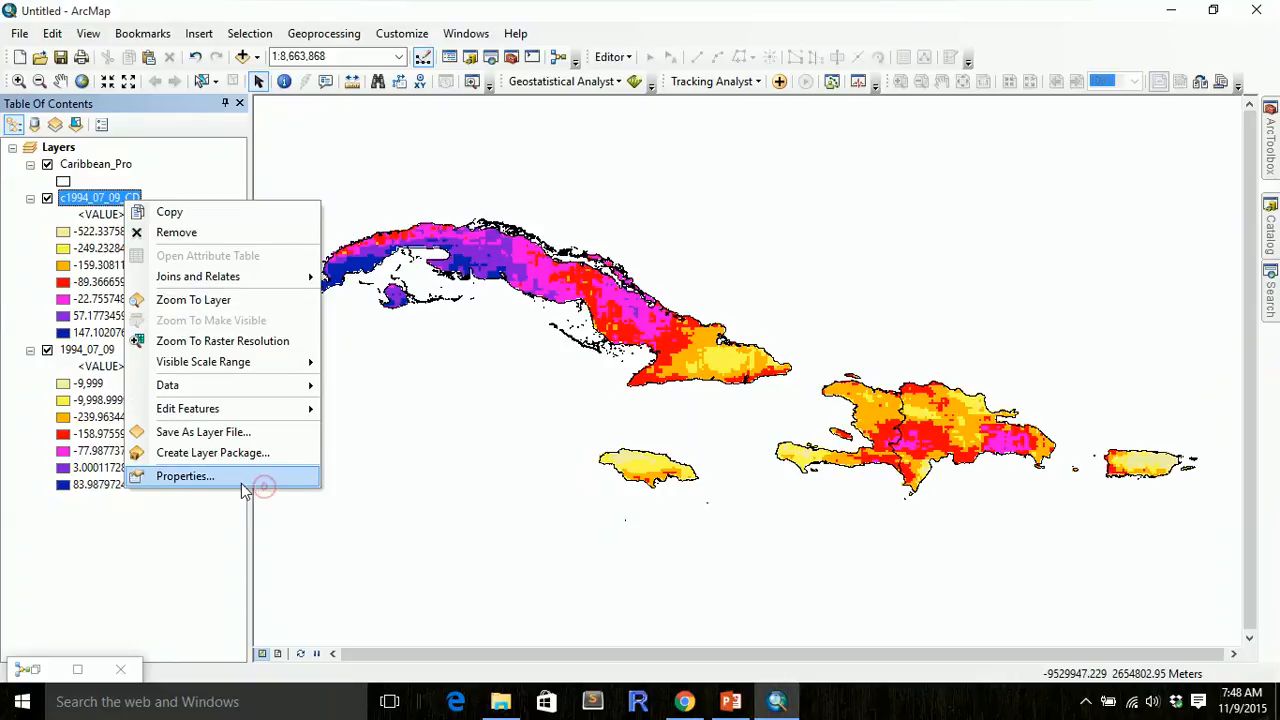
pyautogui.click(260, 478)
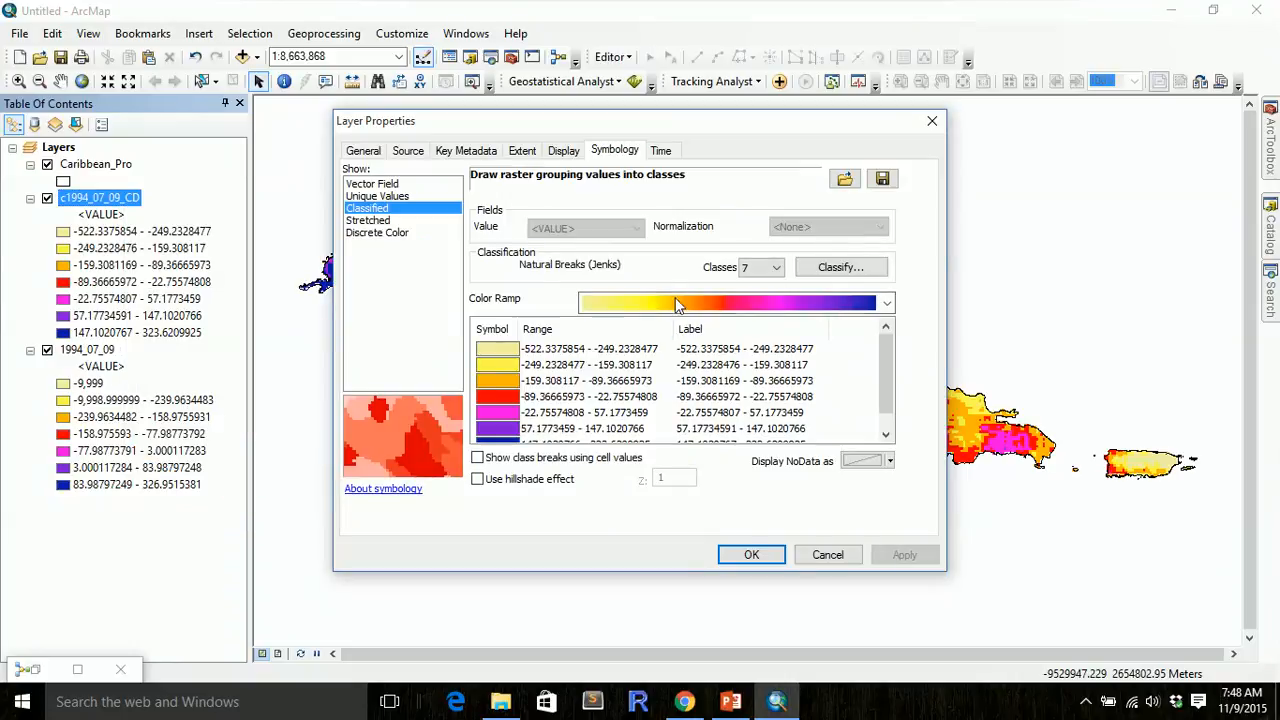
pyautogui.click(507, 351)
pyautogui.click(510, 356)
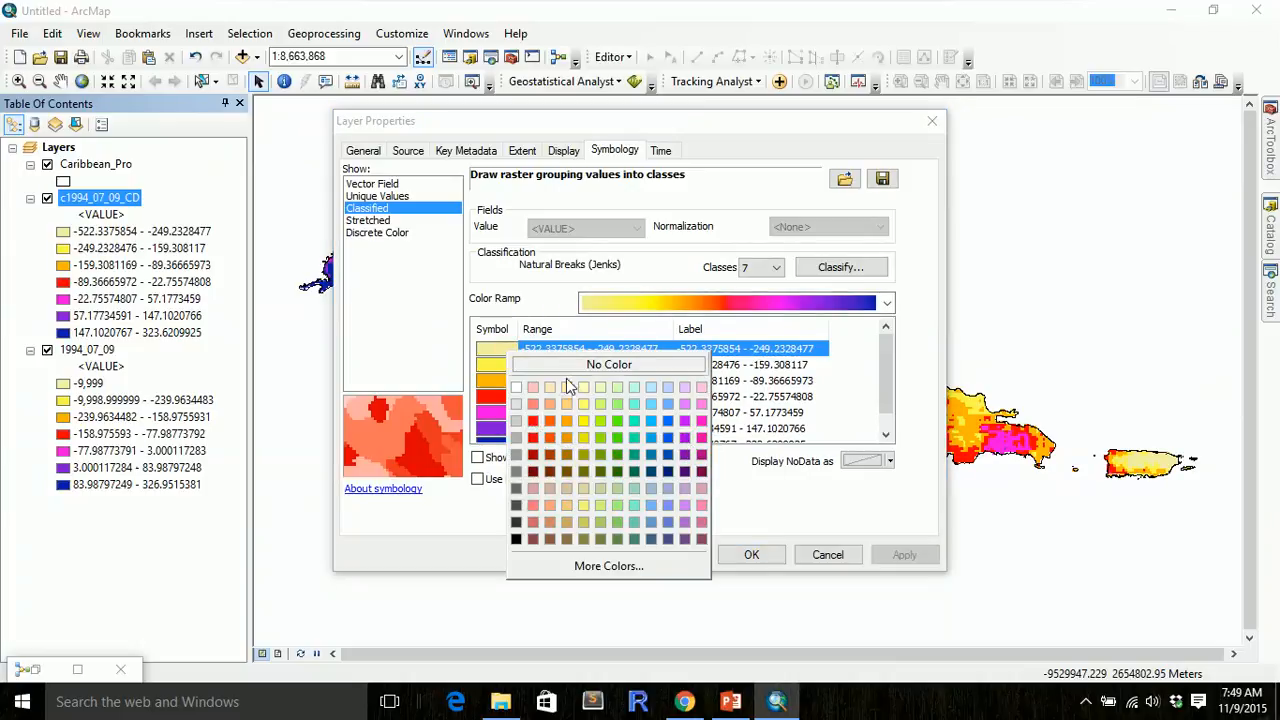
pyautogui.click(536, 421)
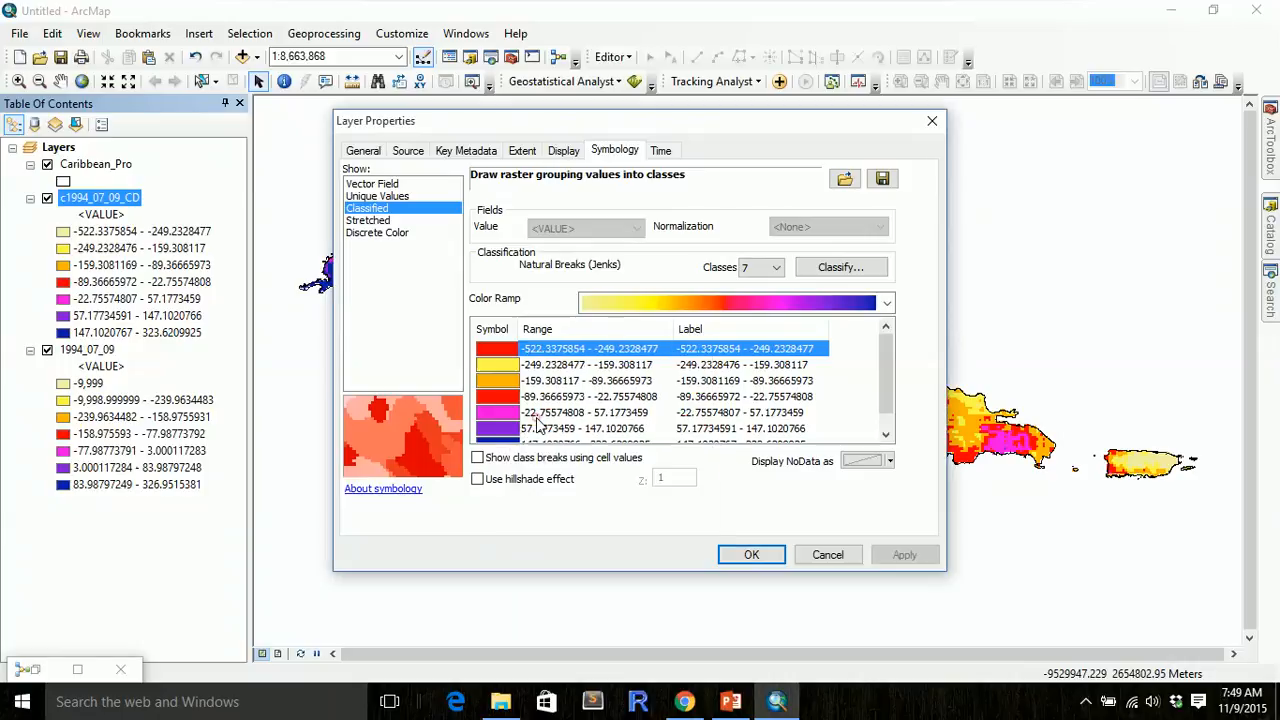
# - Recolor the fourth class, -89.36665973 to -22.75574808, white and accept the symbology
pyautogui.click(511, 400)
pyautogui.click(511, 403)
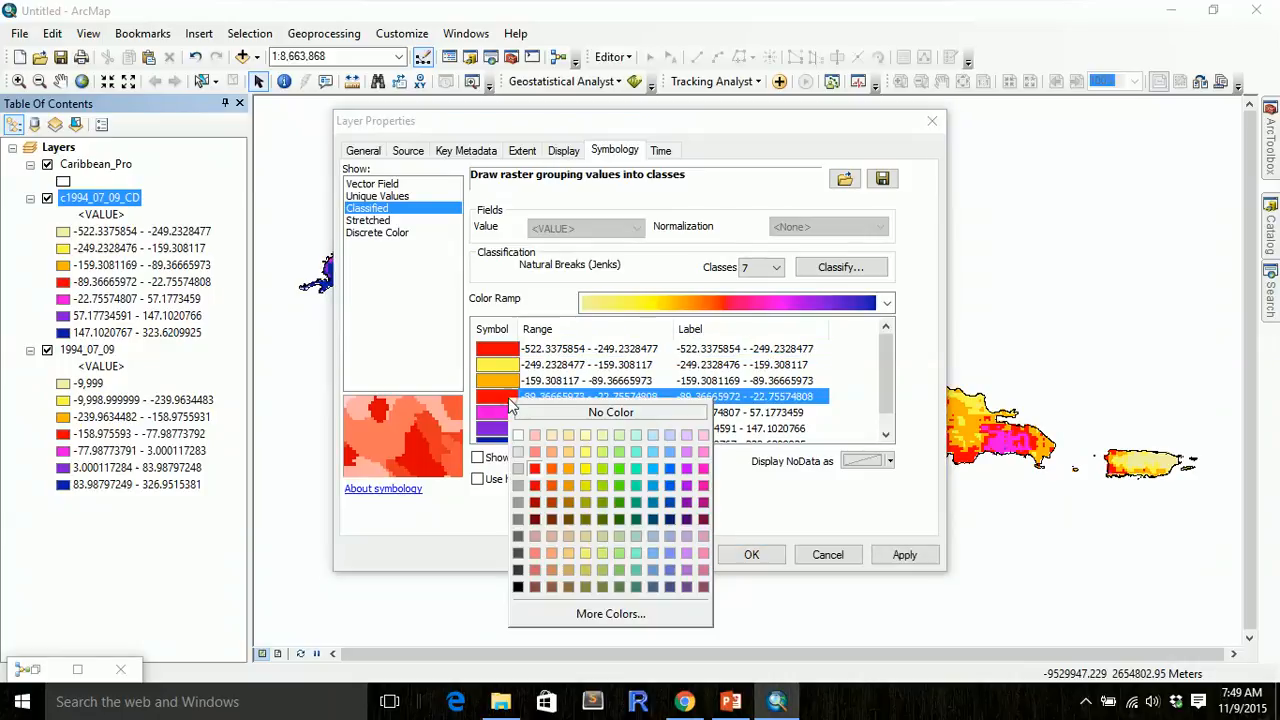
pyautogui.click(518, 437)
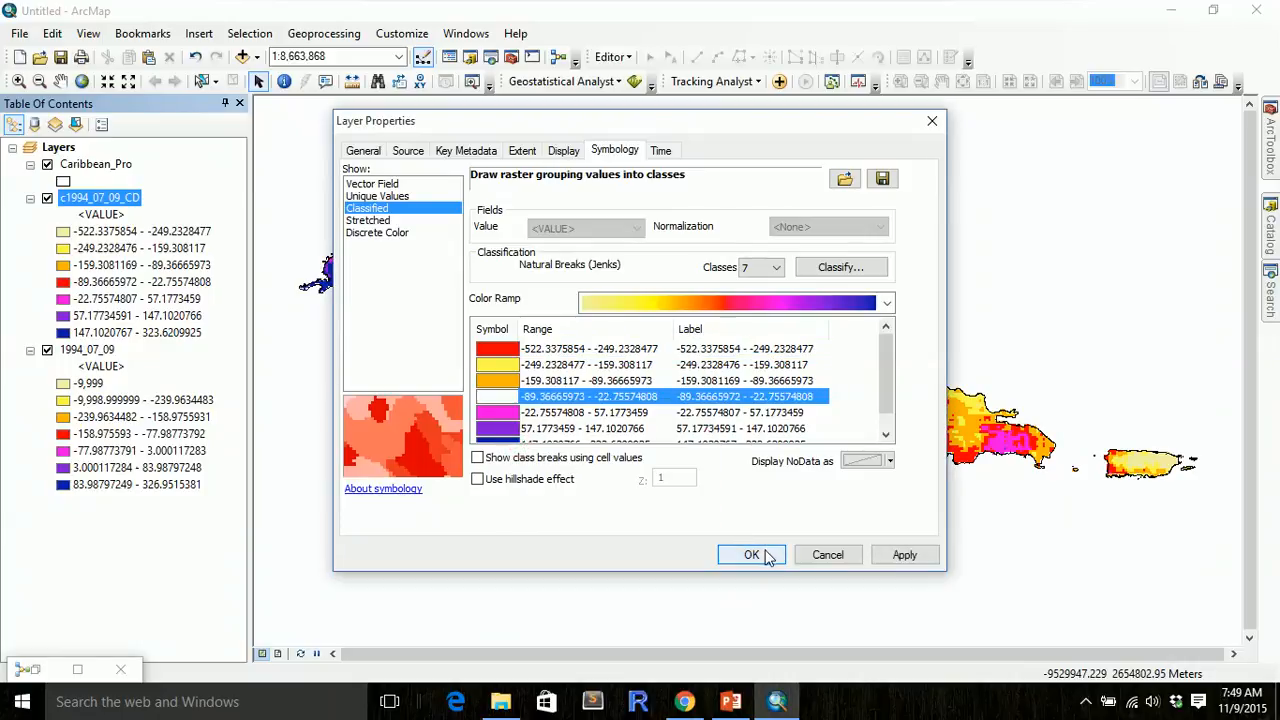
pyautogui.click(762, 555)
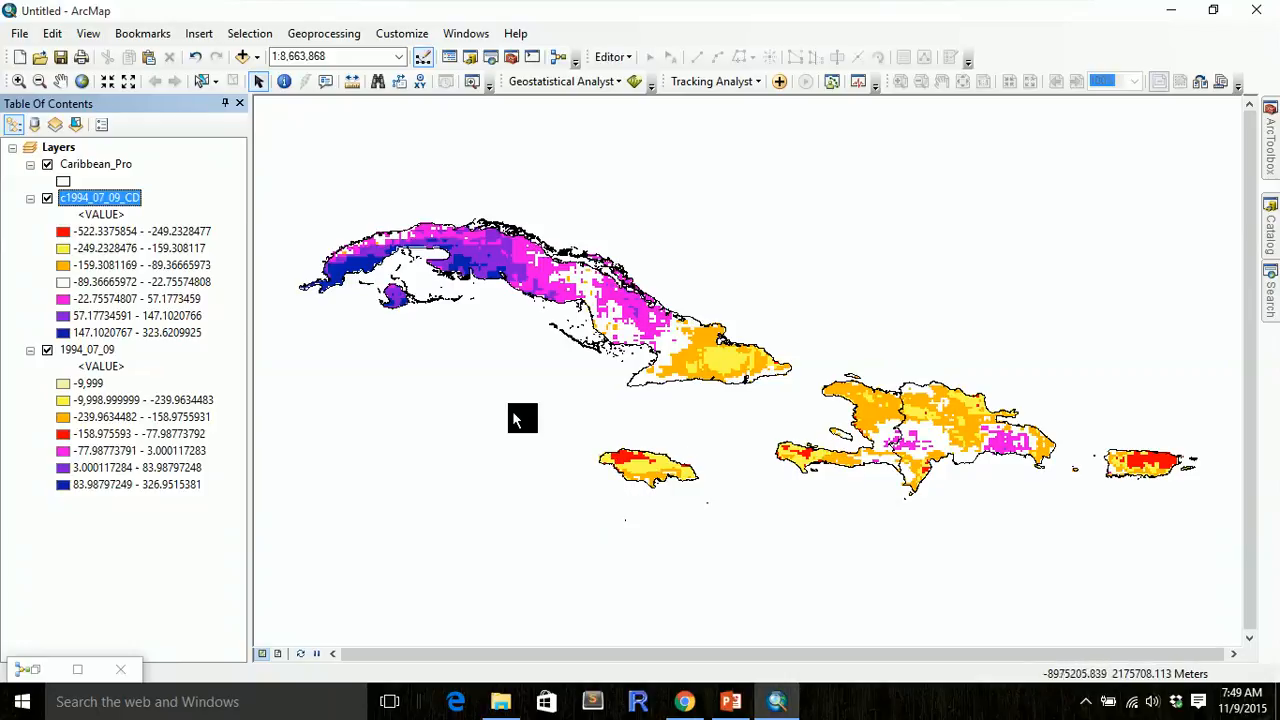
# - Reapply the yellow-red-magenta-blue color ramp to all classes of c1994_07_09_CD, replacing the custom class colors
pyautogui.rightClick(138, 199)
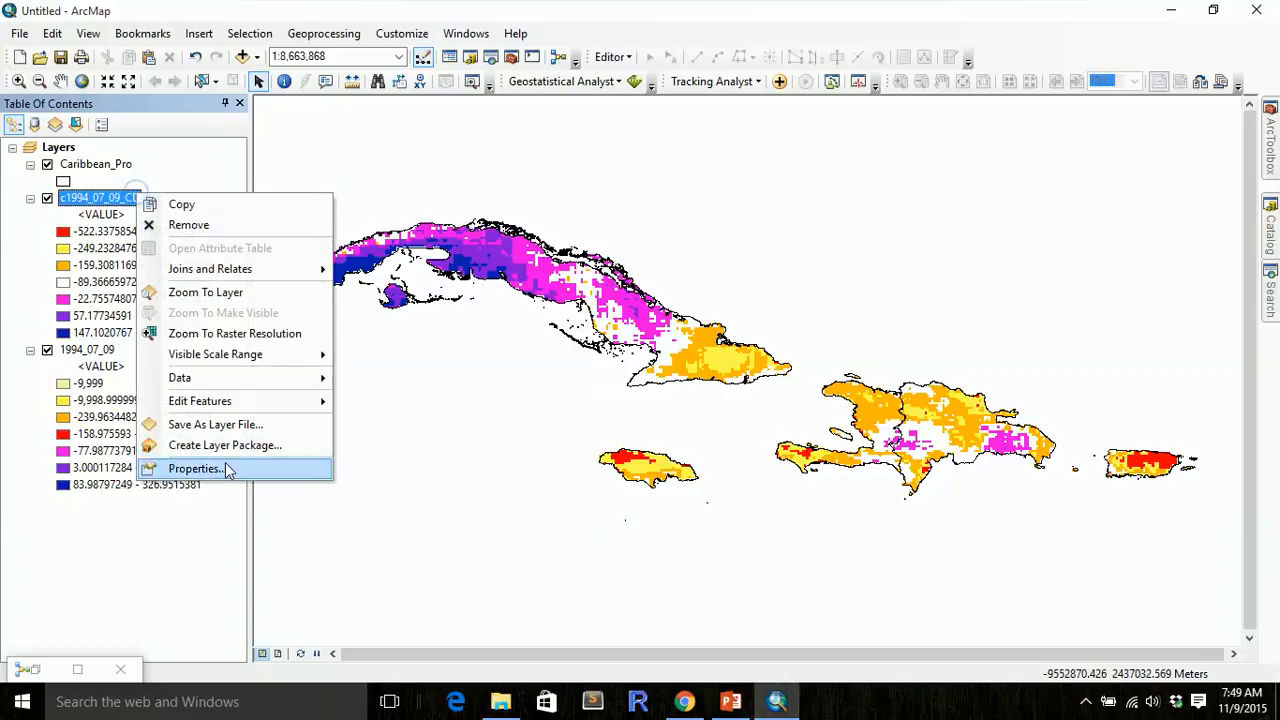
pyautogui.click(229, 470)
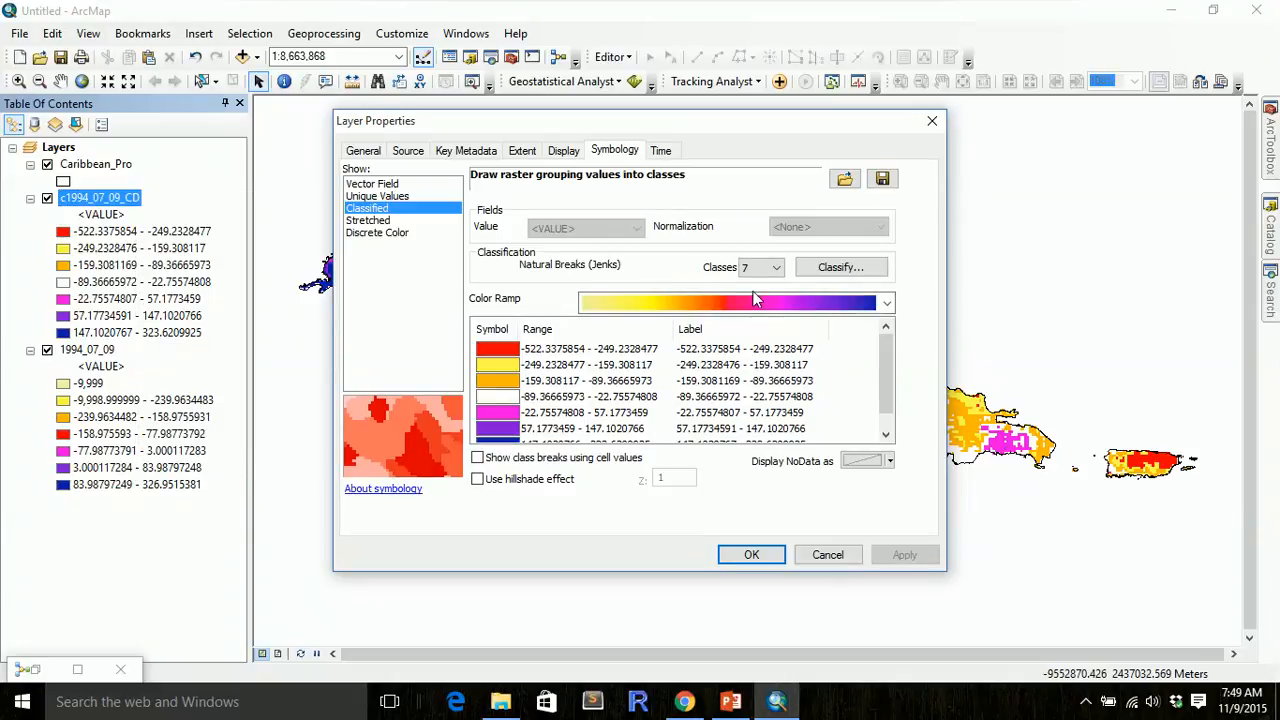
pyautogui.click(888, 304)
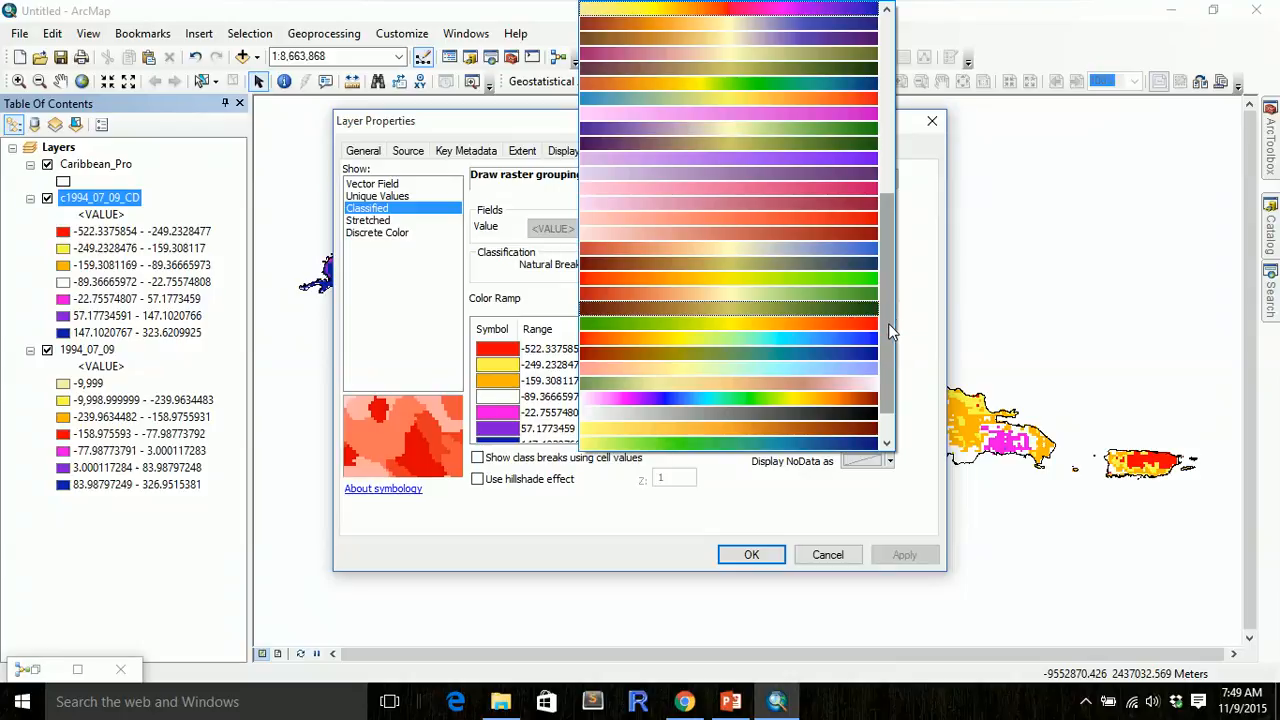
pyautogui.scroll(-1, 890, 387)
pyautogui.moveTo(886, 336); pyautogui.dragTo(887, 296)
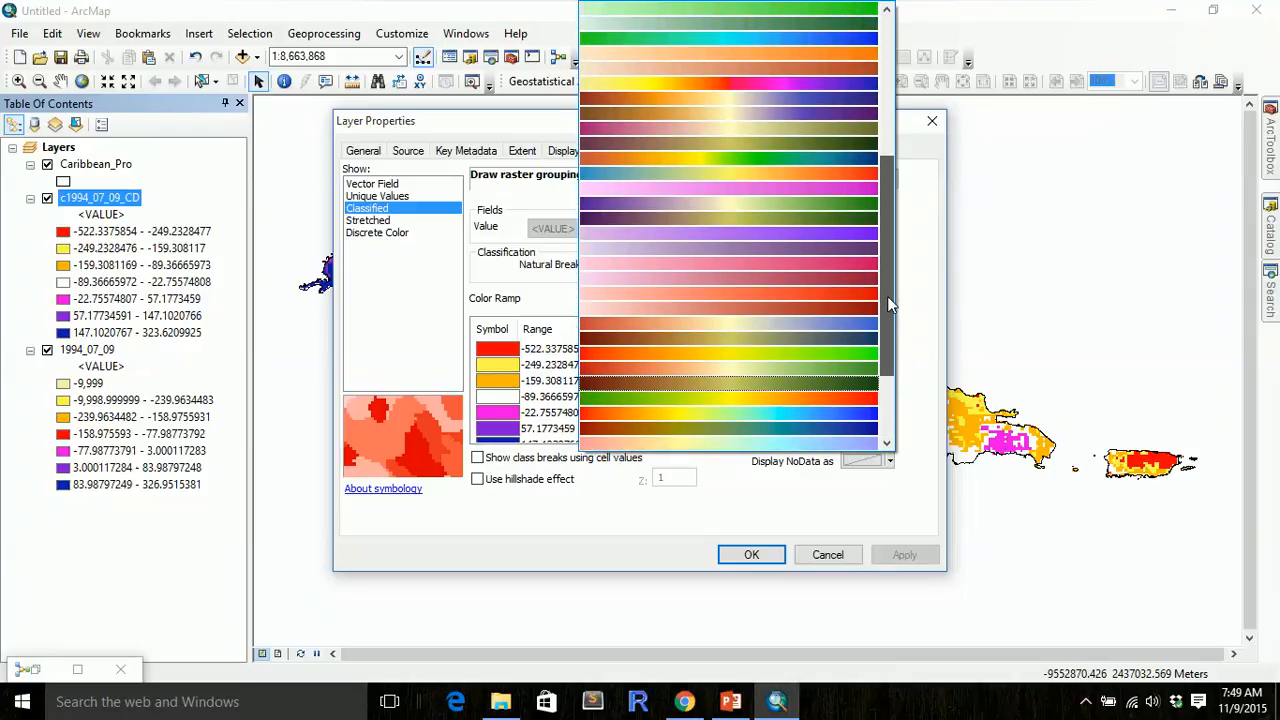
pyautogui.click(784, 86)
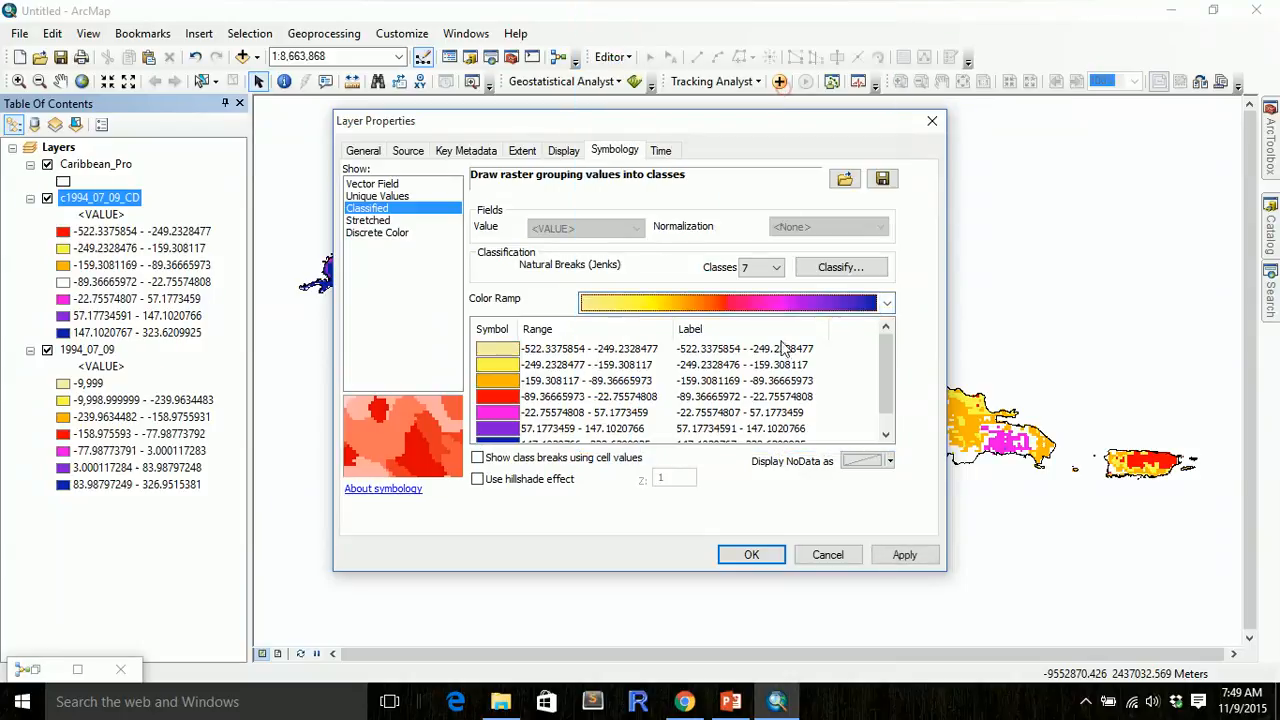
pyautogui.click(751, 555)
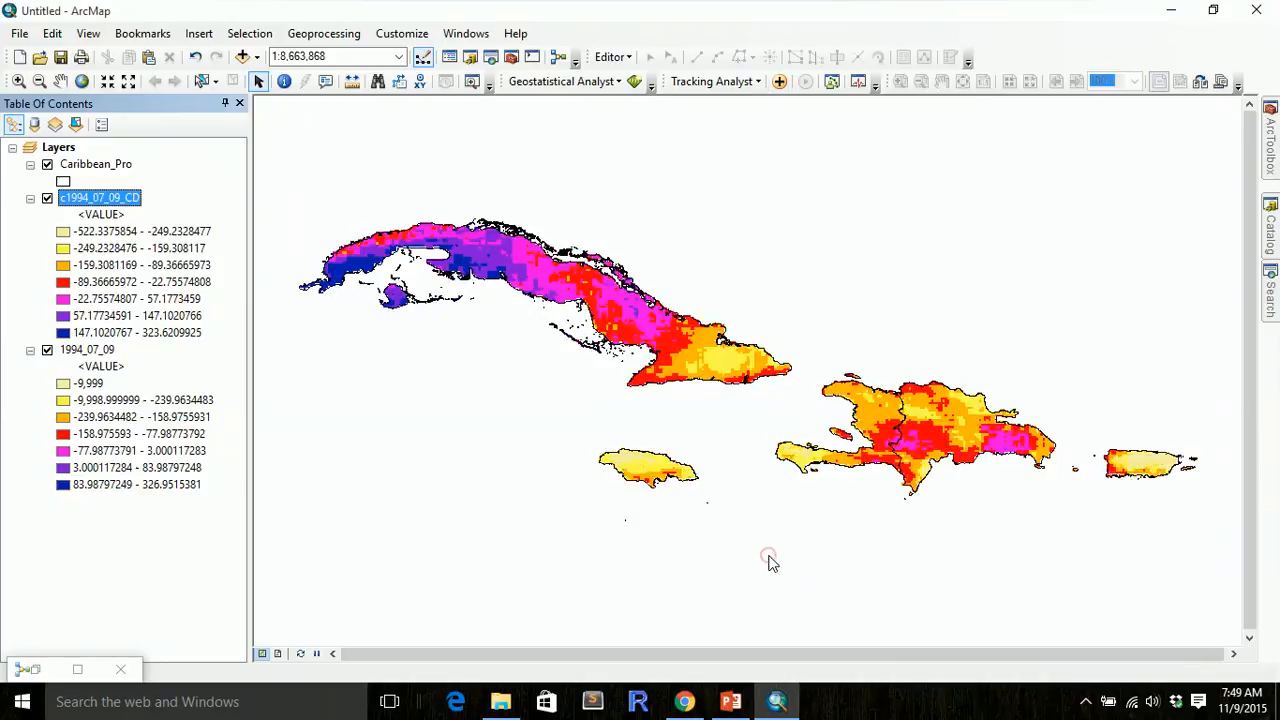
# - Remove the original 1994_07_09 raster layer from the map
pyautogui.click(110, 350)
pyautogui.rightClick(110, 350)
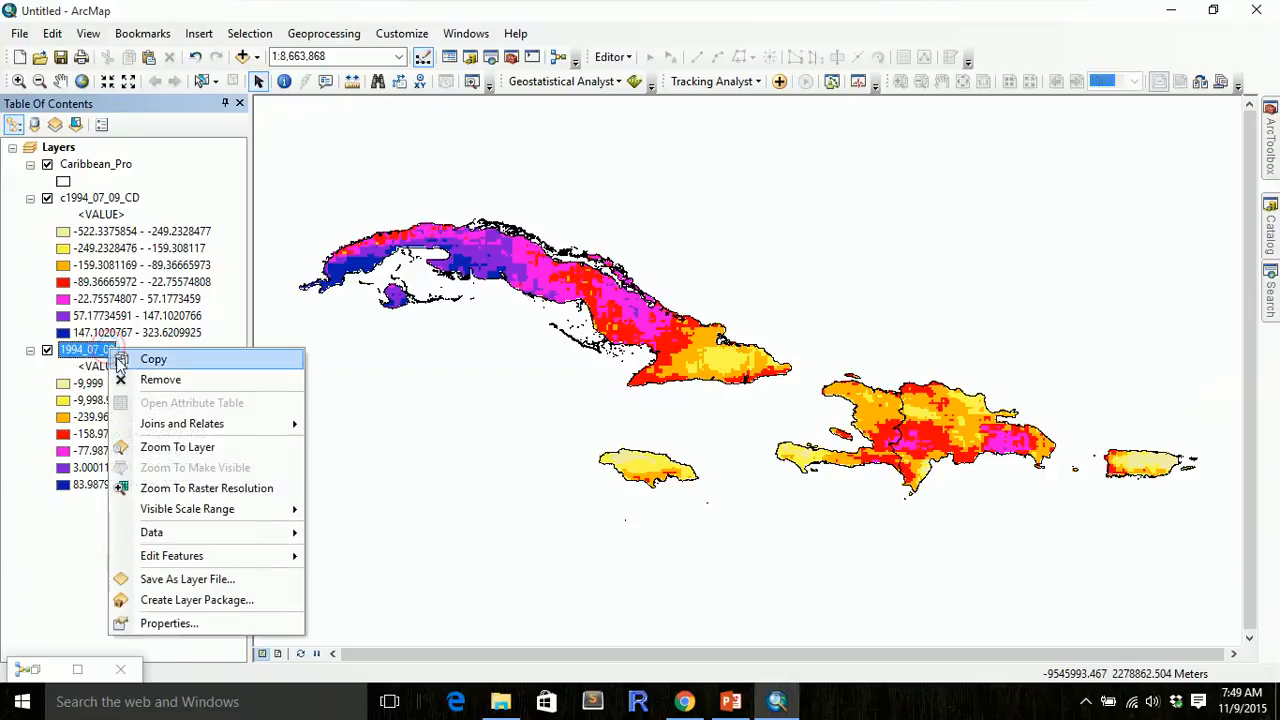
pyautogui.click(122, 379)
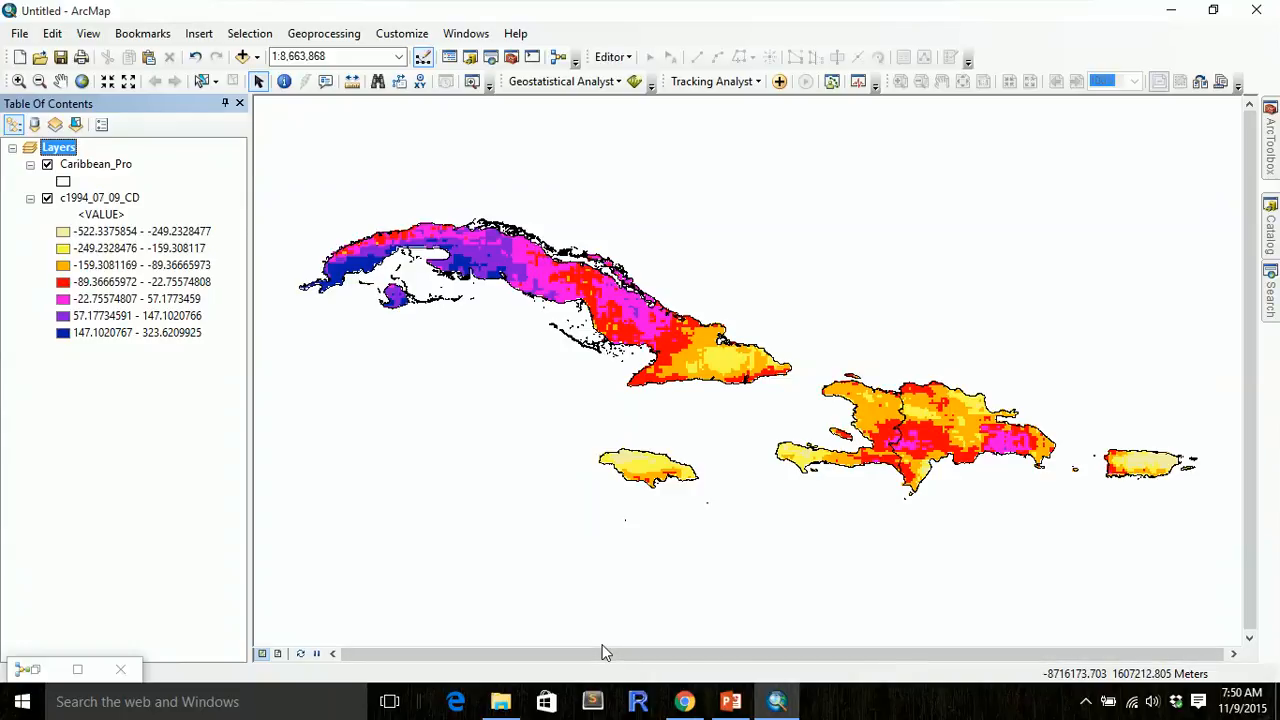
# - Restore the minimized model window and search the tools for RECLASSIFY
pyautogui.click(502, 702)
pyautogui.click(502, 702)
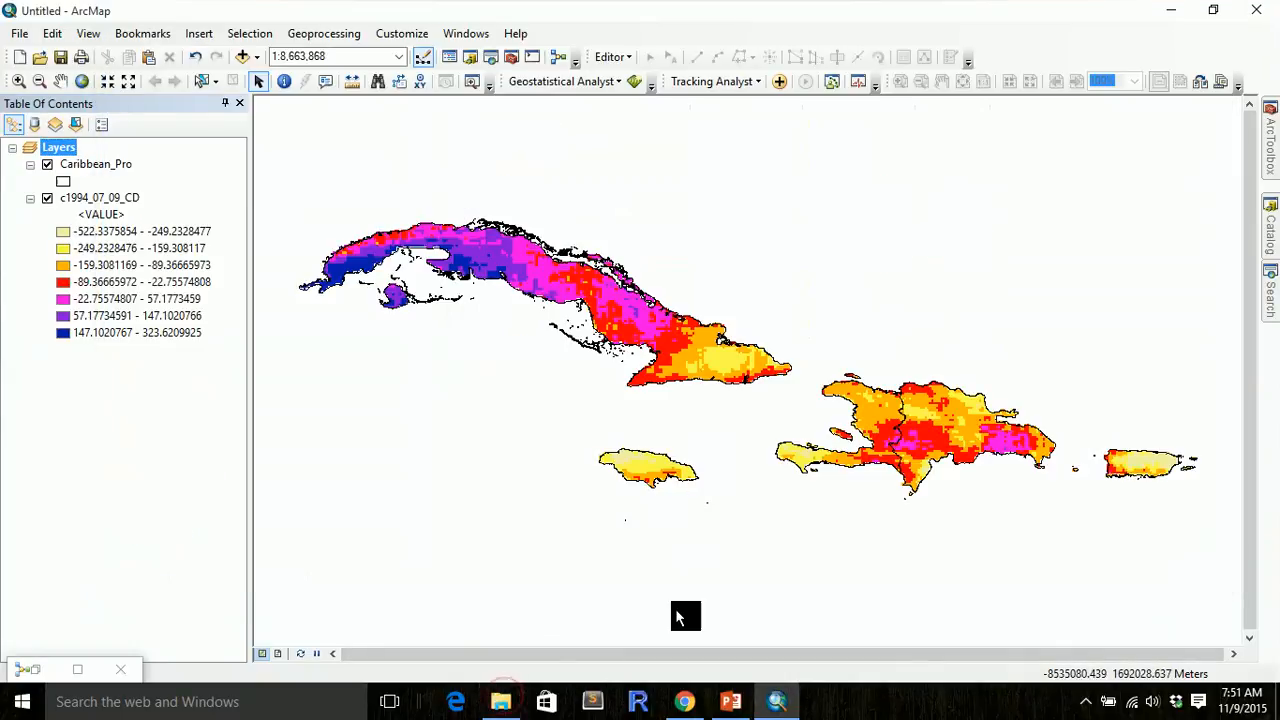
pyautogui.doubleClick(38, 668)
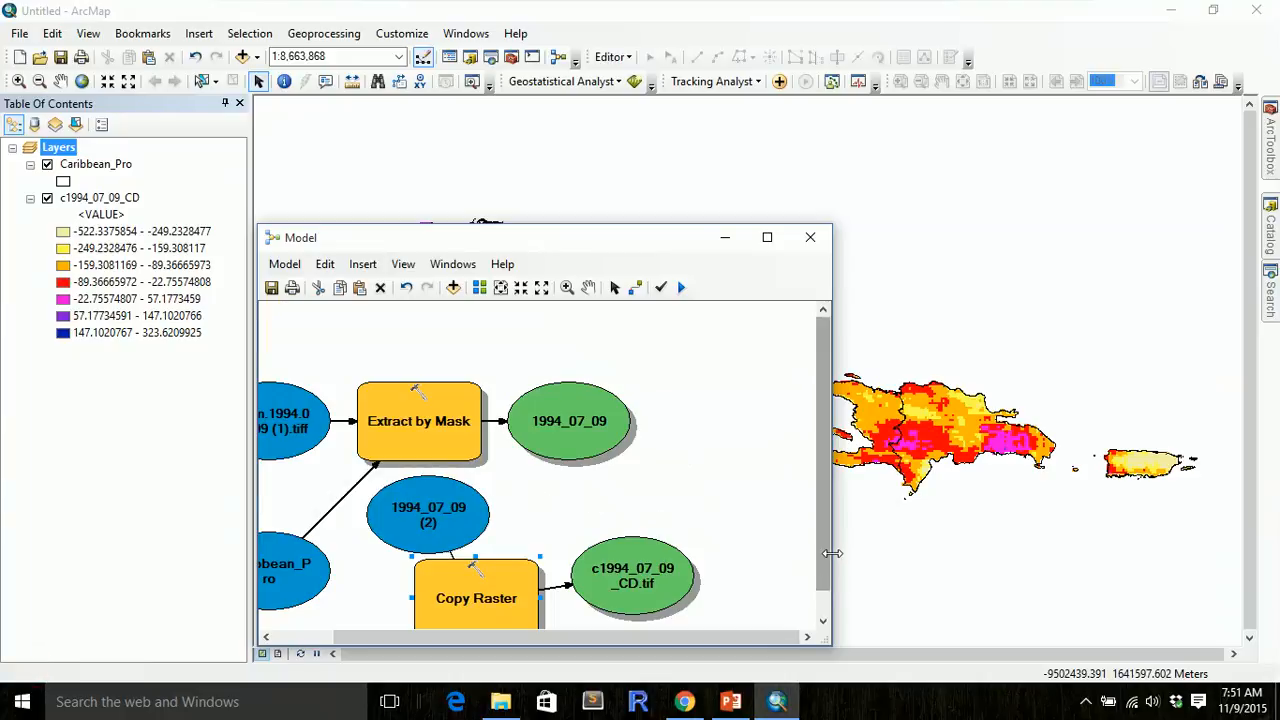
pyautogui.click(1268, 296)
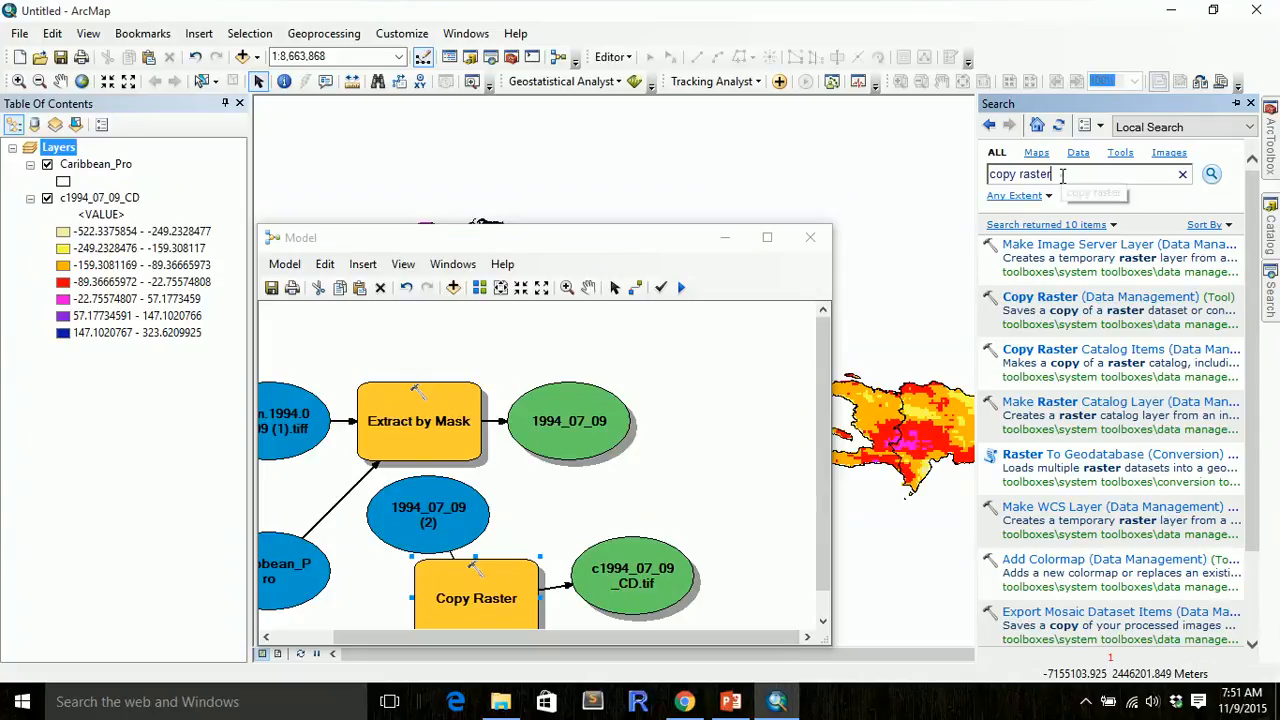
pyautogui.moveTo(1057, 174); pyautogui.dragTo(843, 186)
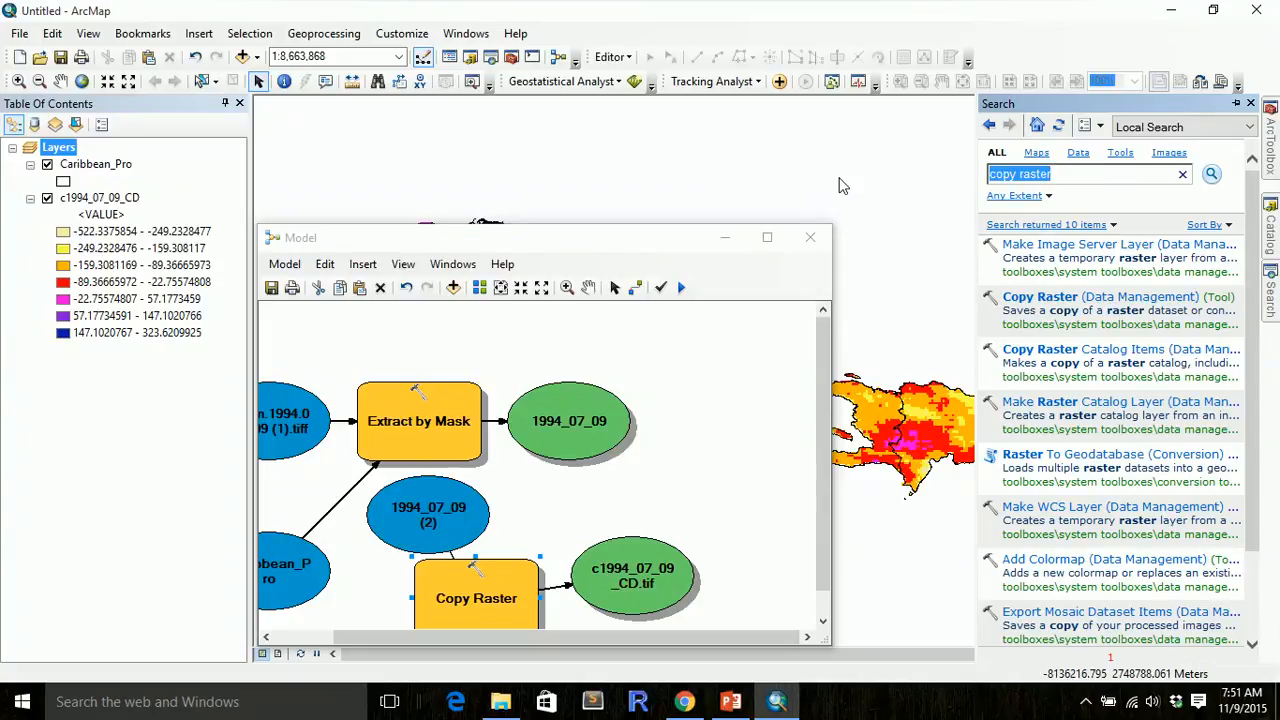
pyautogui.write('R')
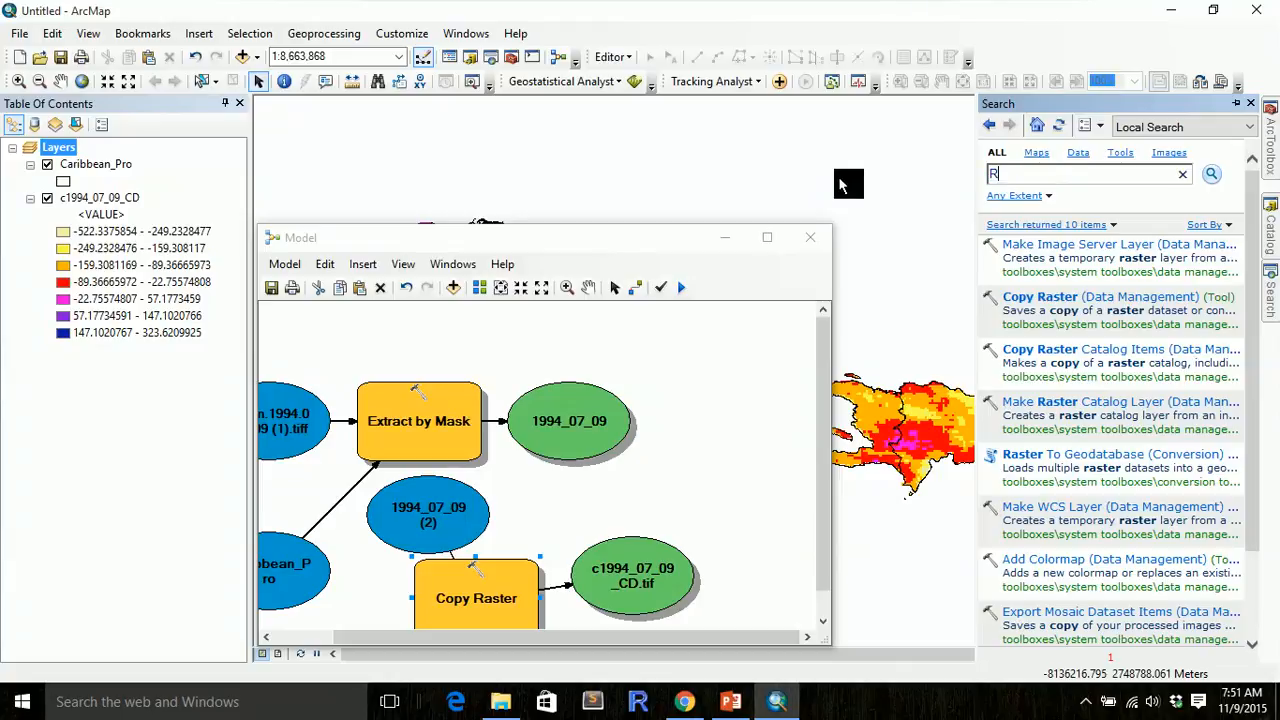
pyautogui.write('ECLASSIFY')
pyautogui.press('Return')
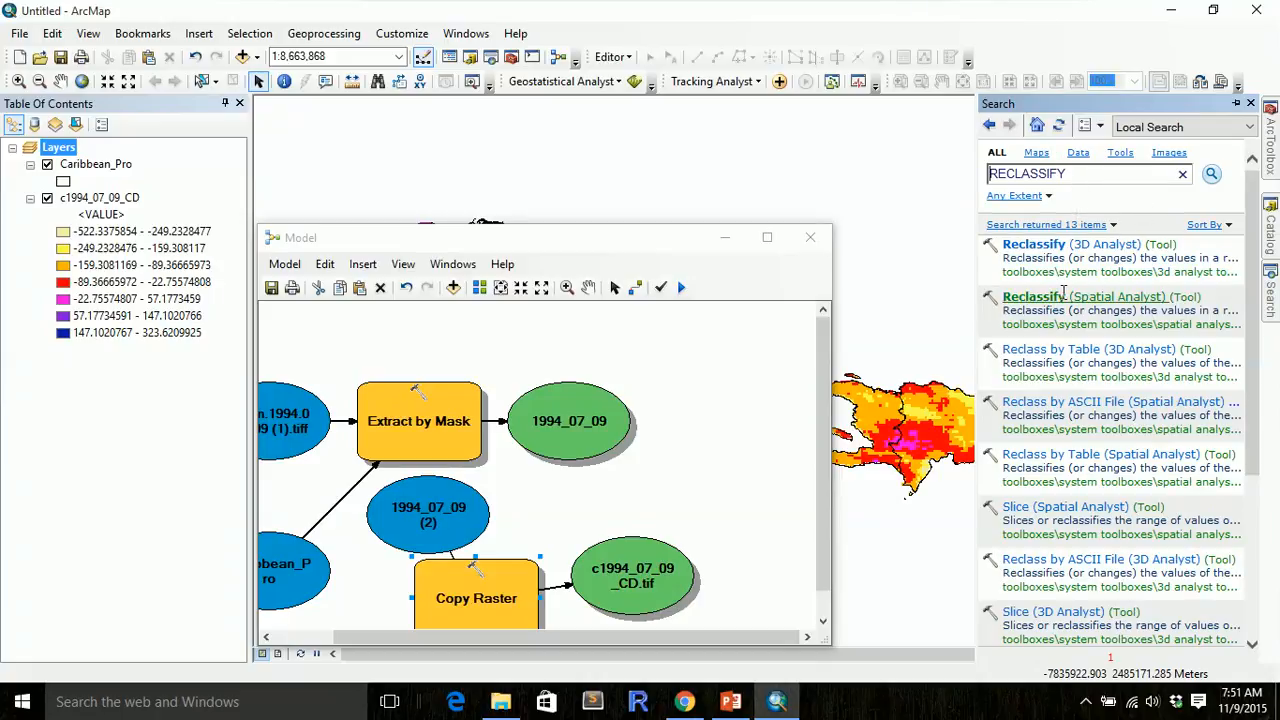
# - Add the Spatial Analyst Reclassify tool to the model and set its input raster to the c1994_07_09_CD layer
pyautogui.moveTo(1062, 293); pyautogui.dragTo(737, 410)
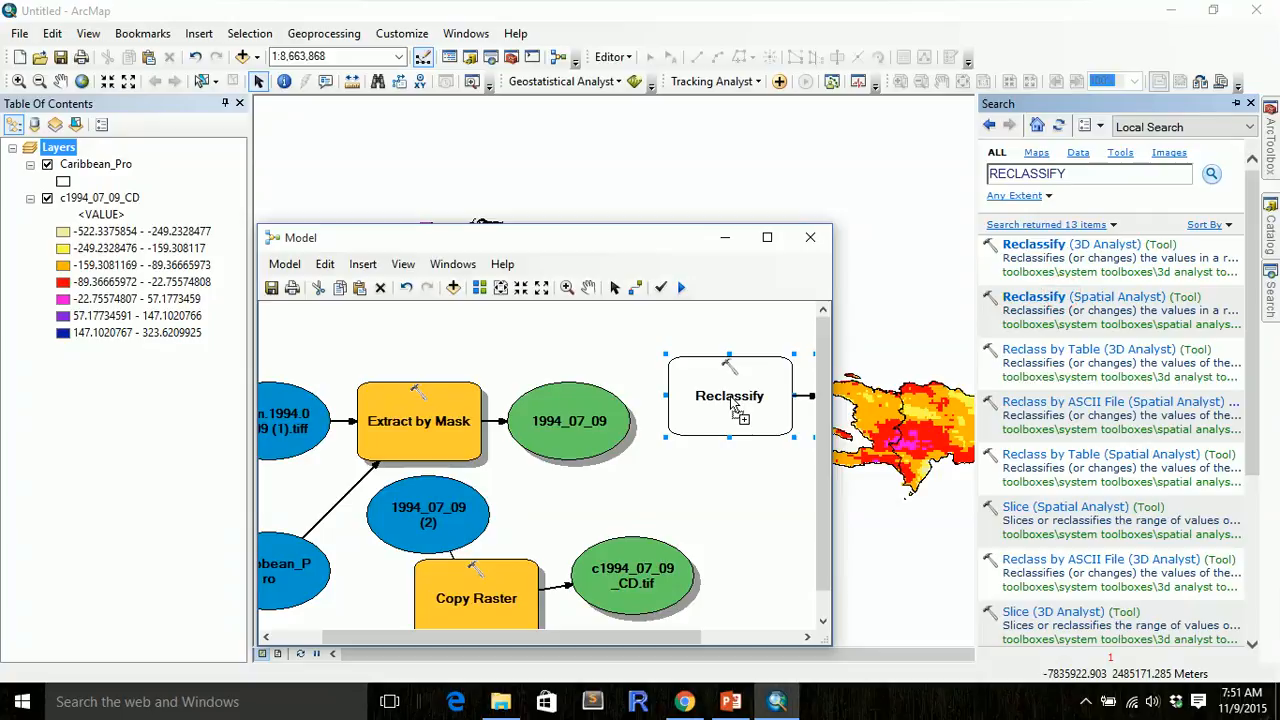
pyautogui.moveTo(681, 641); pyautogui.dragTo(779, 638)
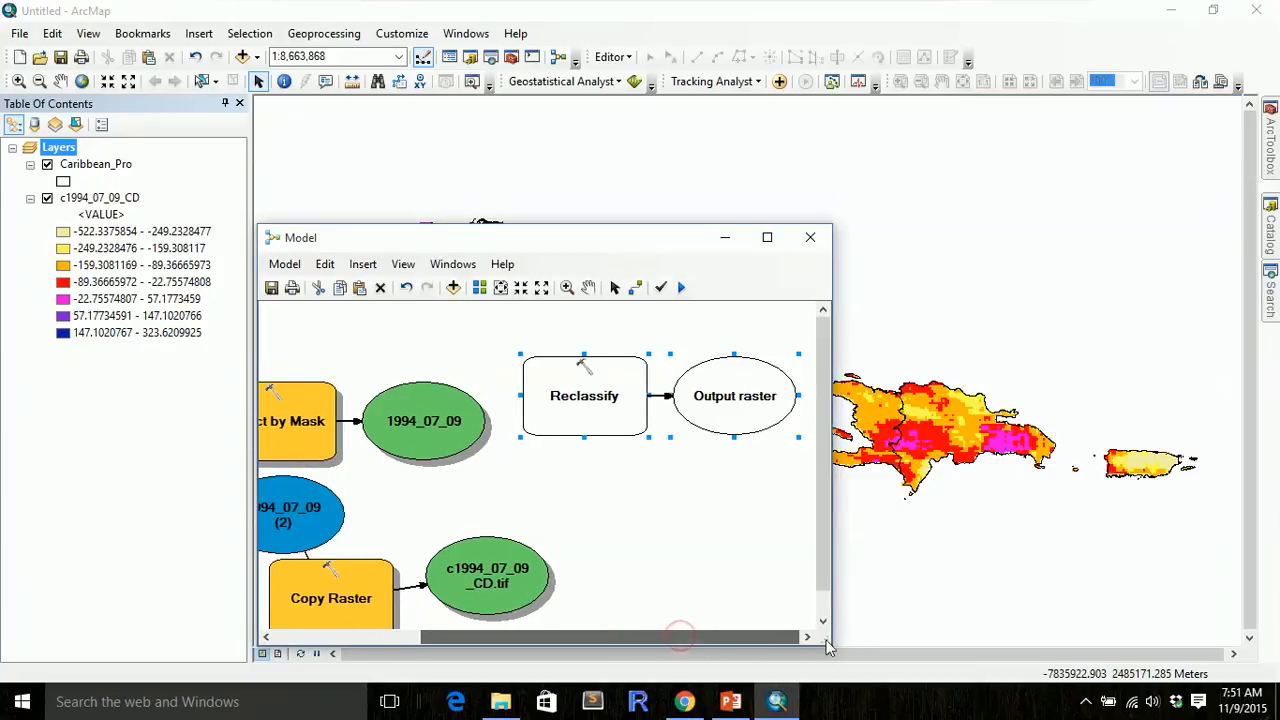
pyautogui.doubleClick(631, 408)
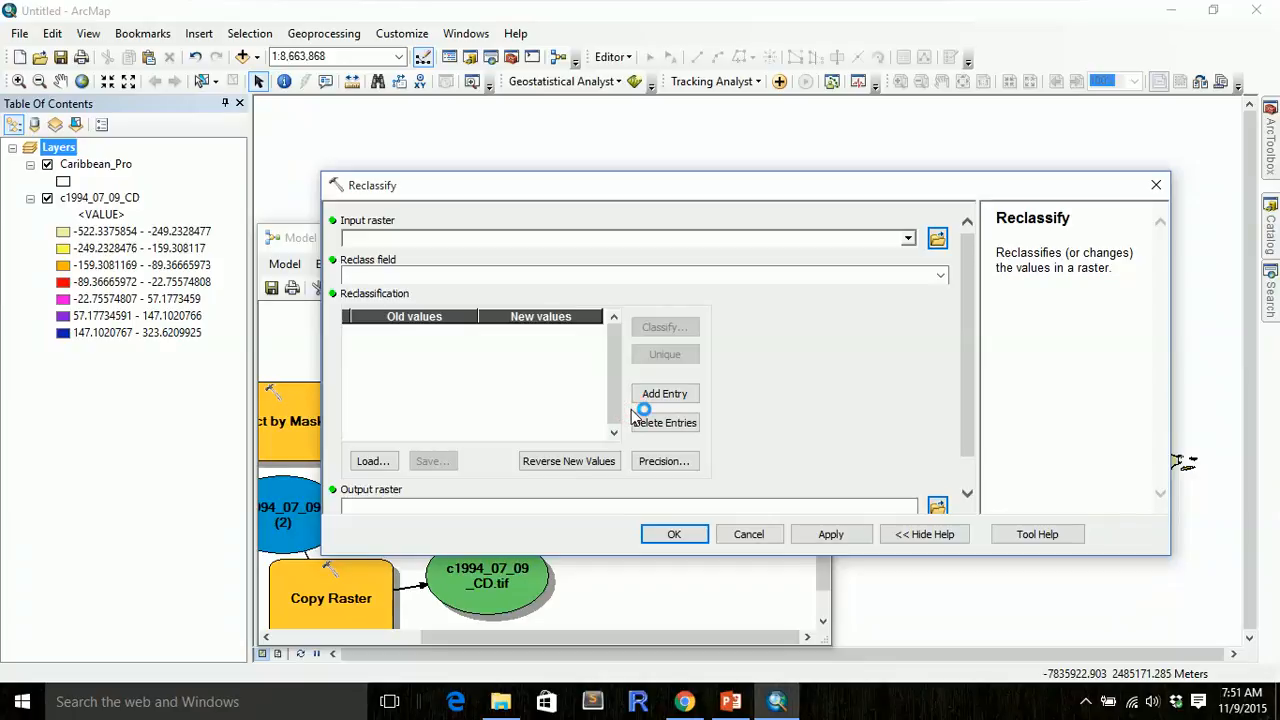
pyautogui.click(907, 238)
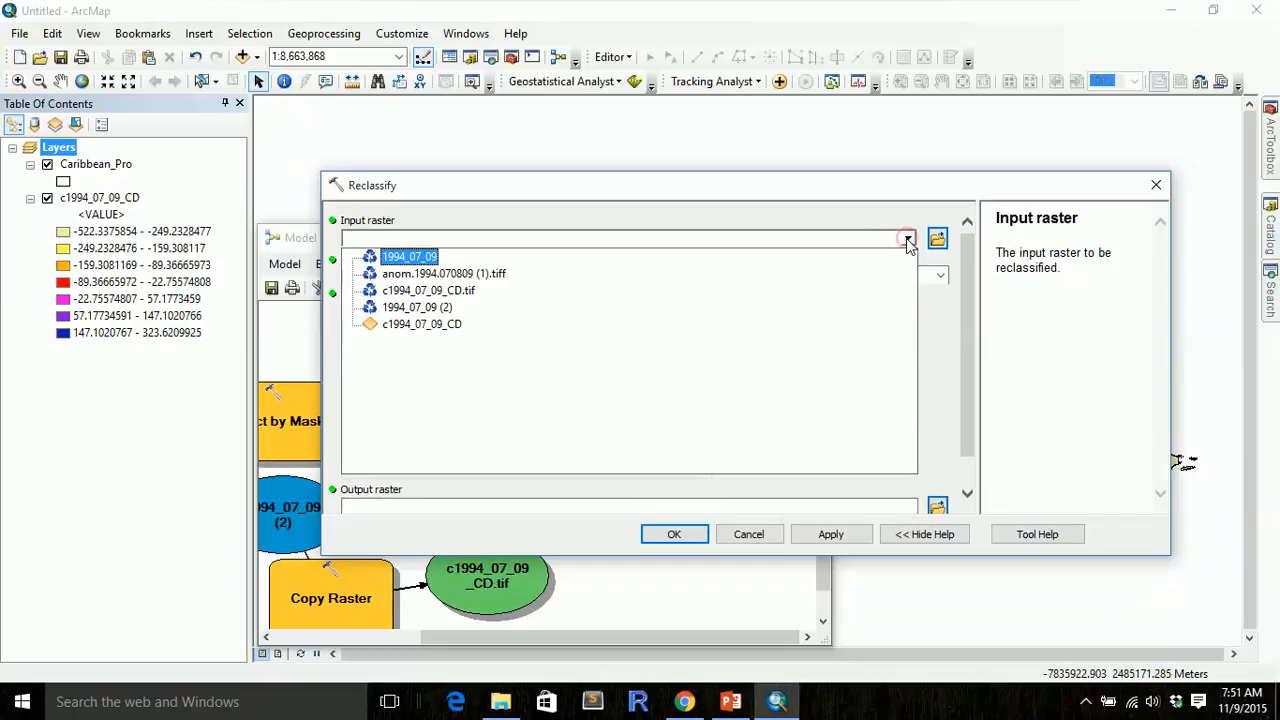
pyautogui.click(455, 336)
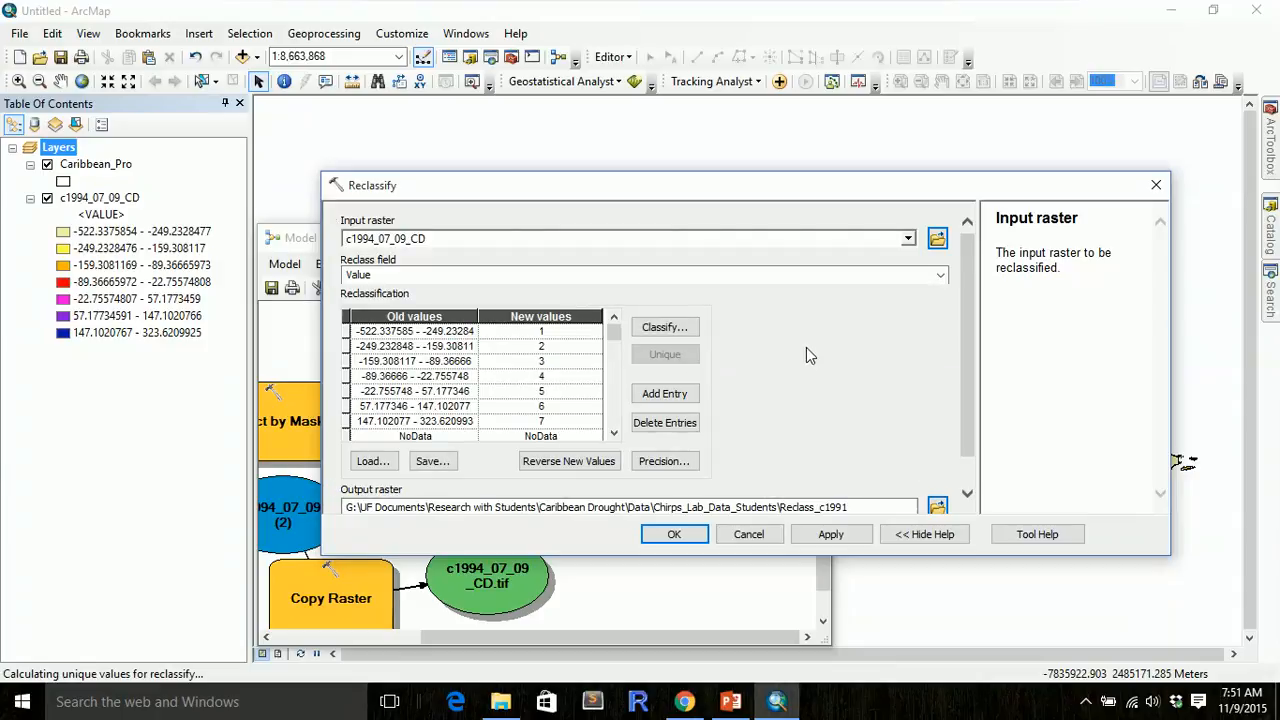
# - Switch to the CHIRPS Lab presentation in PowerPoint and examine the three drought group ranges on the "Analysis I Reclassify" slide
pyautogui.moveTo(962, 375)
pyautogui.mouseDown()
pyautogui.moveTo(962, 412)
pyautogui.moveTo(967, 377)
pyautogui.mouseUp()
pyautogui.click(731, 701)
pyautogui.click(78, 441)
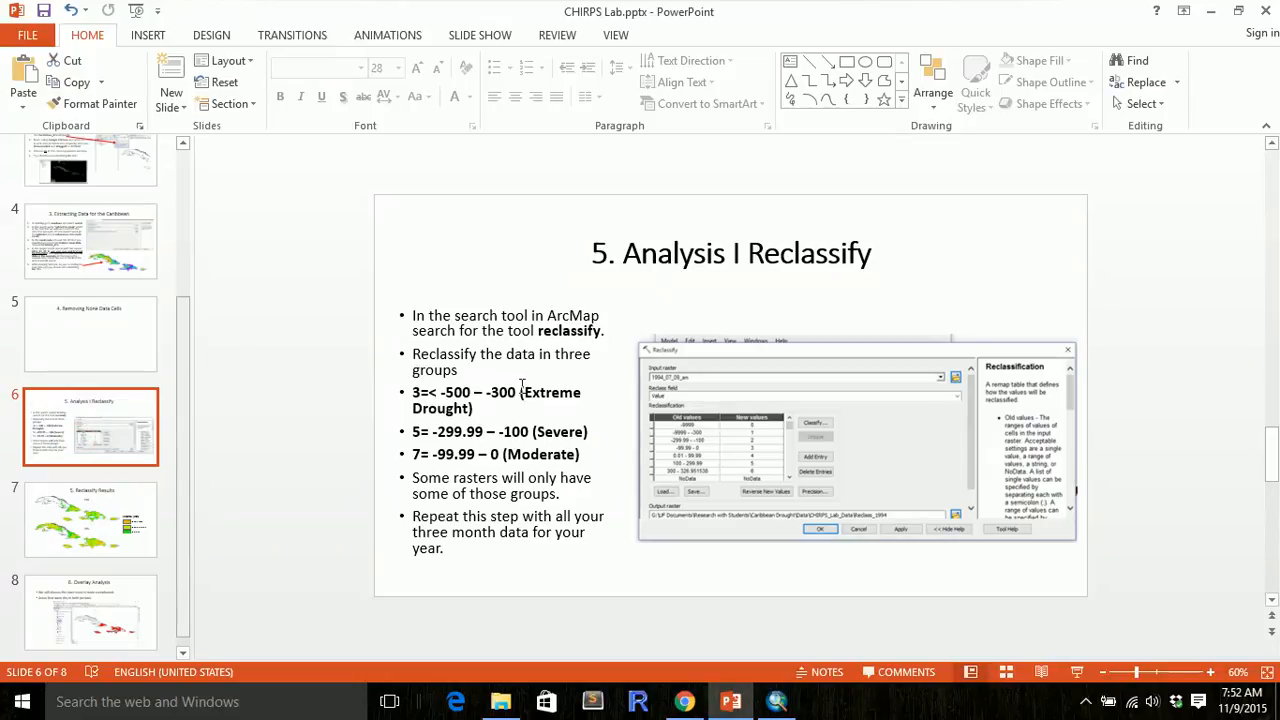
pyautogui.moveTo(411, 393); pyautogui.dragTo(586, 455)
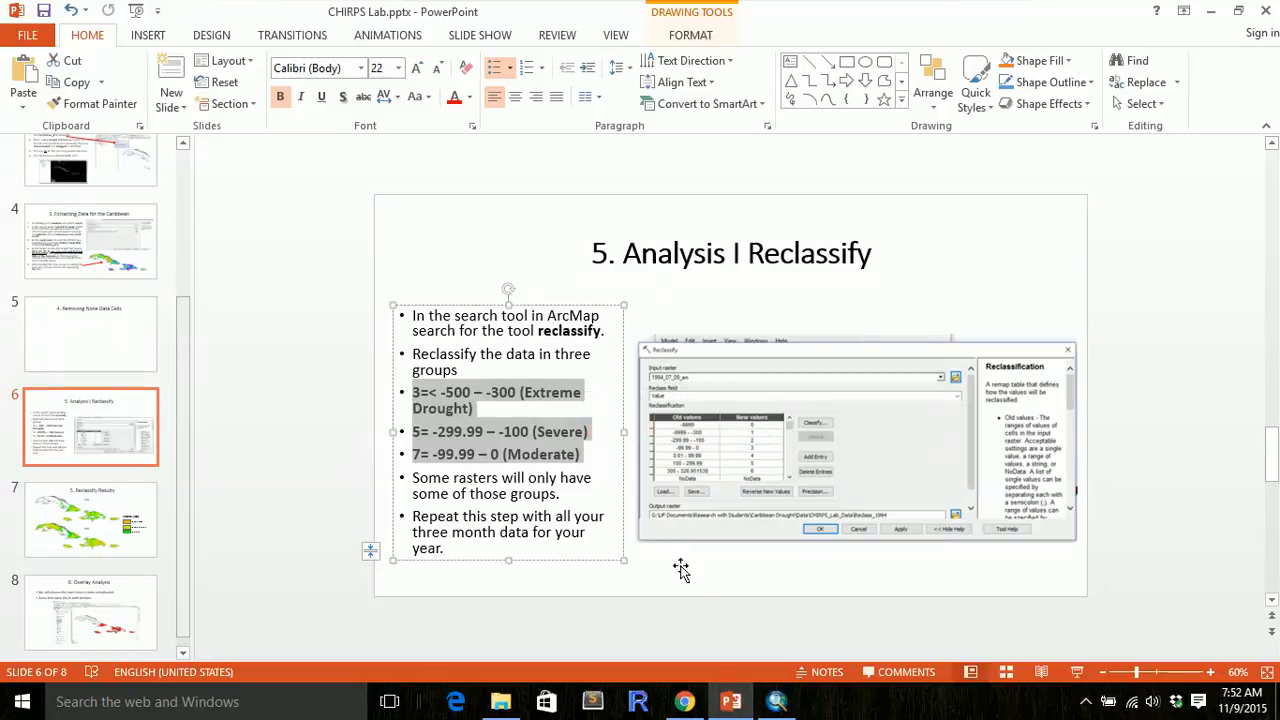
# - Return to ArcMap and set the Reclassify classification of c1994_07_09_CD to 4 classes
pyautogui.click(777, 701)
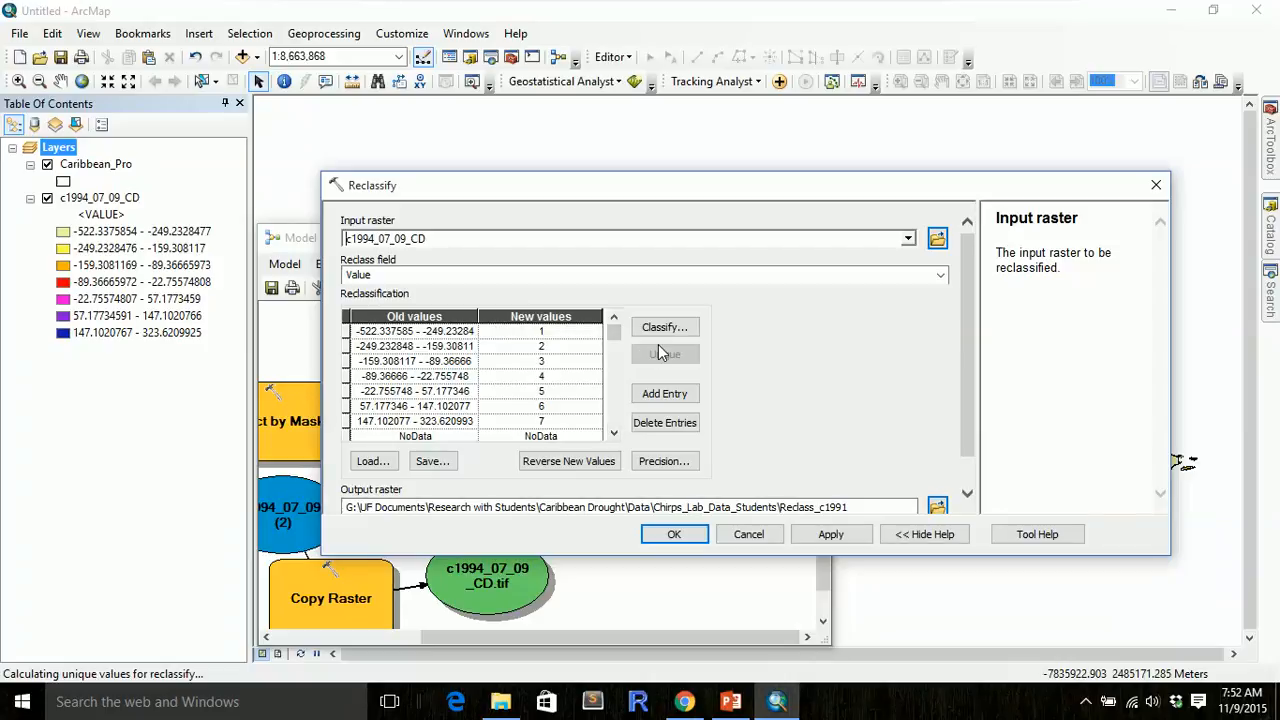
pyautogui.click(940, 276)
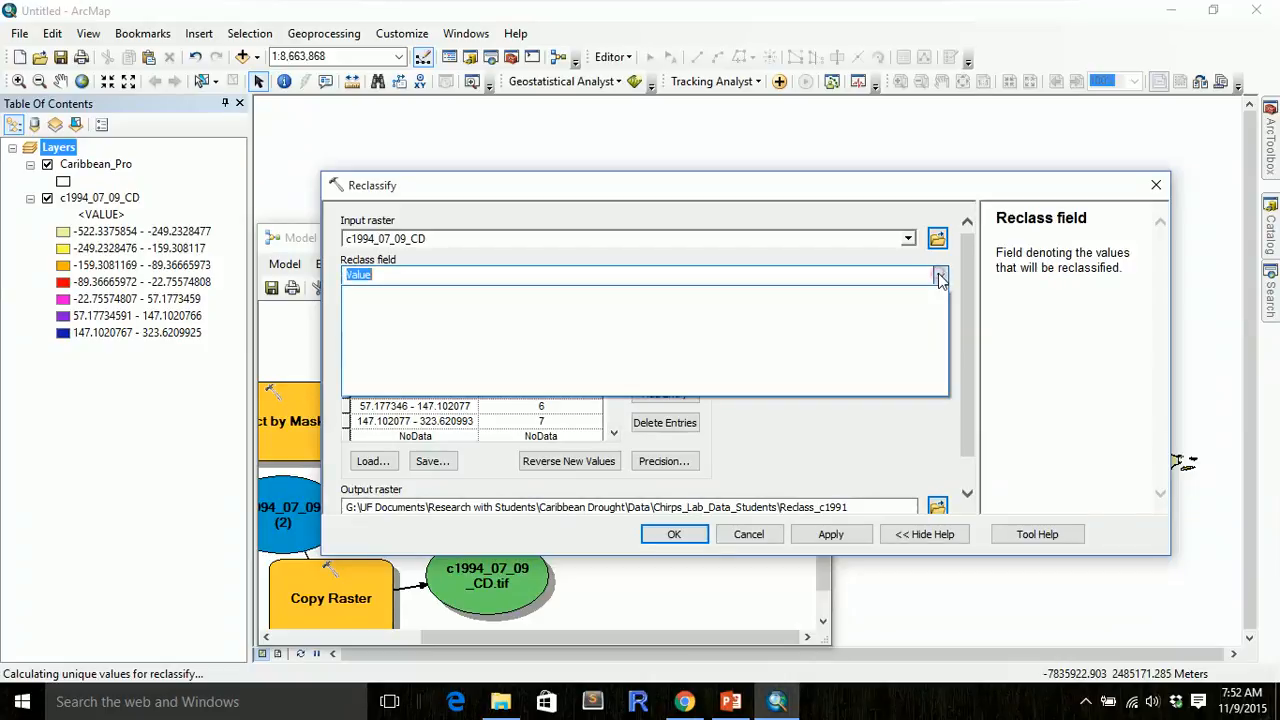
pyautogui.click(940, 276)
pyautogui.click(665, 327)
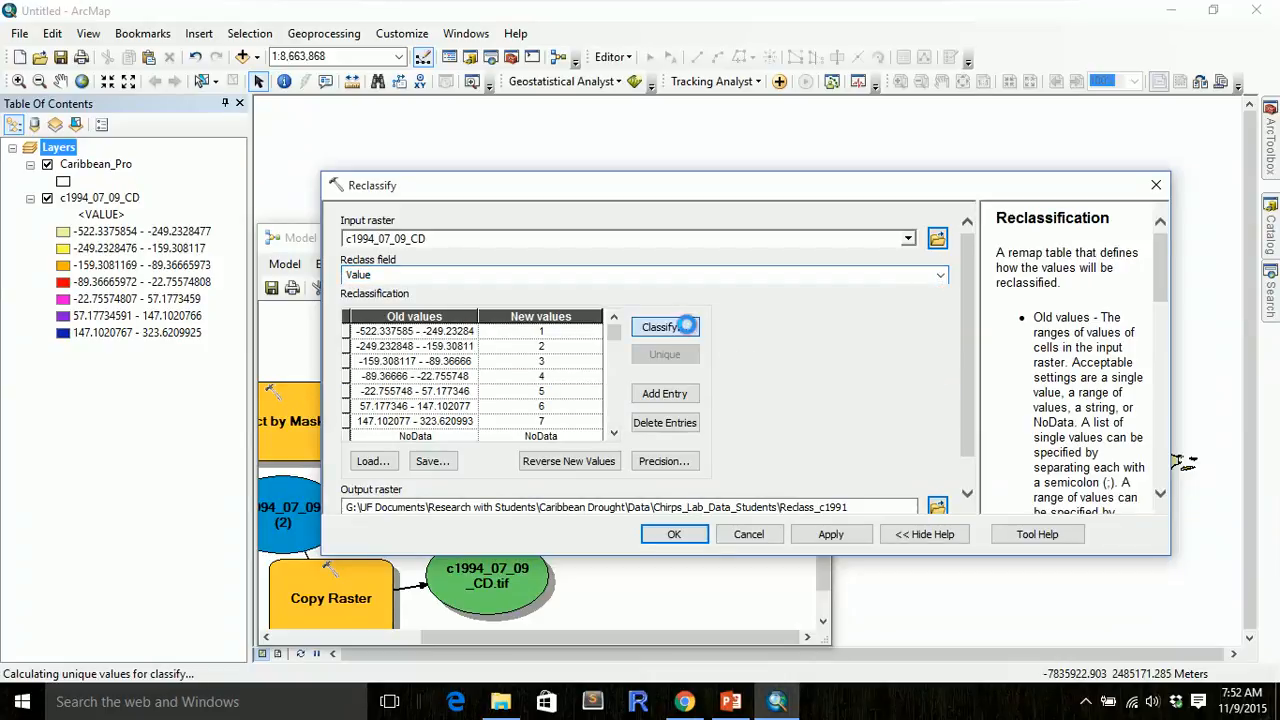
pyautogui.click(588, 215)
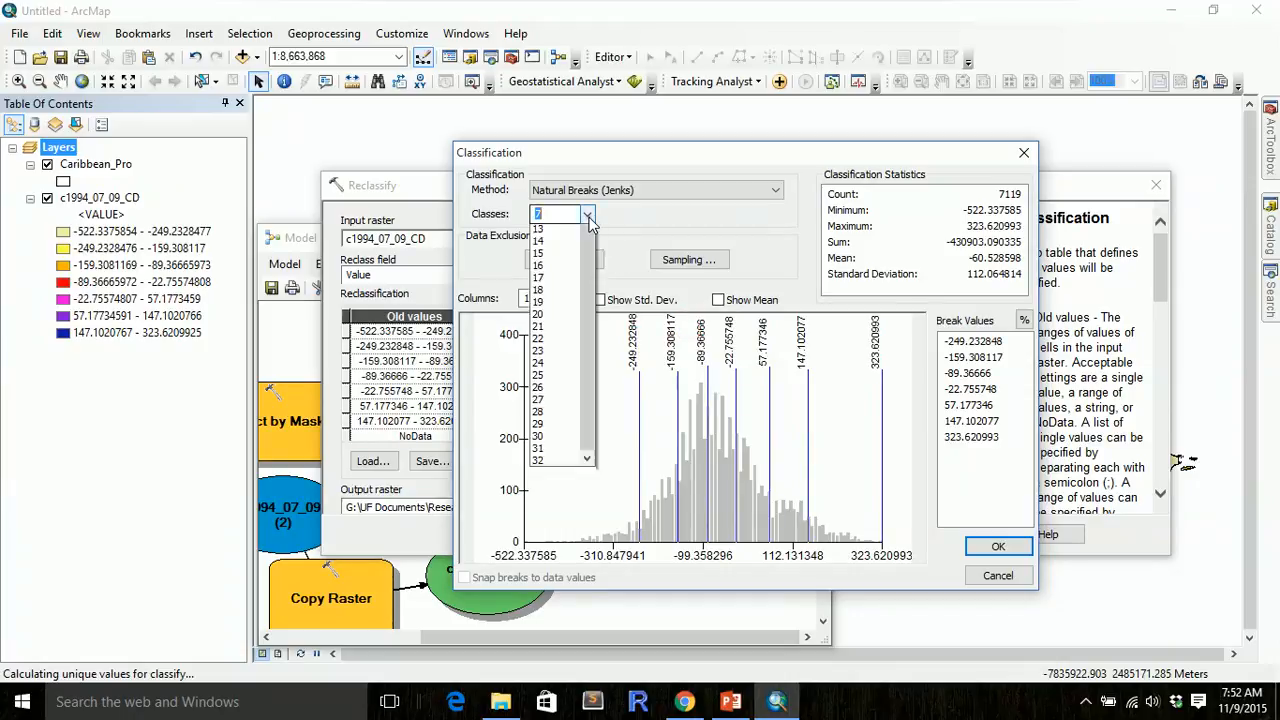
pyautogui.click(558, 240)
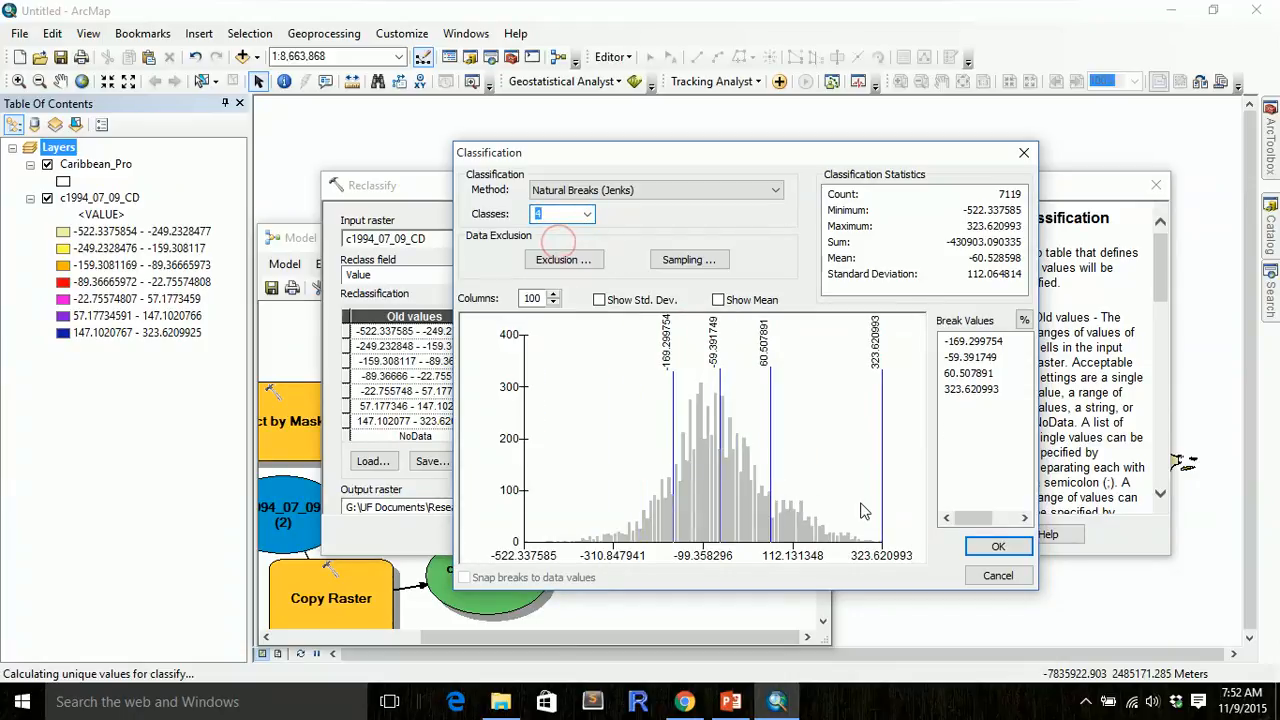
pyautogui.click(998, 546)
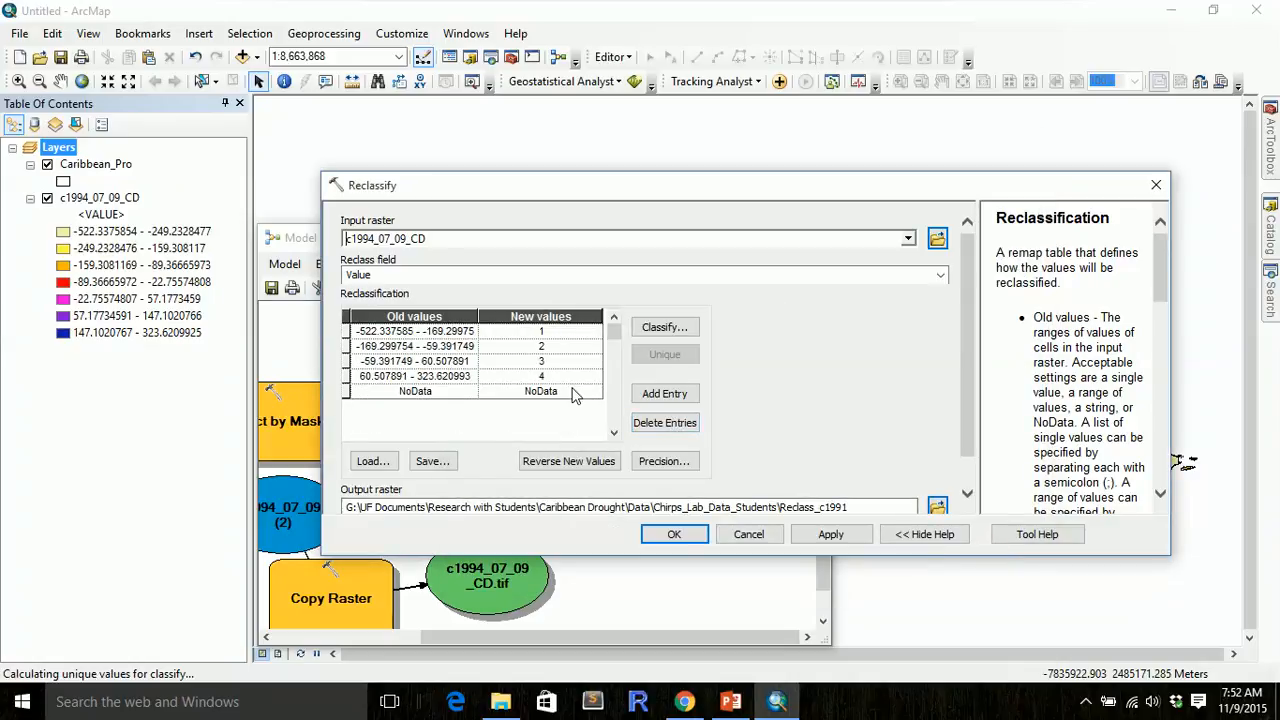
# - Reopen the Reclassify classification, check the group ranges on the PowerPoint slide, and set the first break value to -300
pyautogui.click(662, 330)
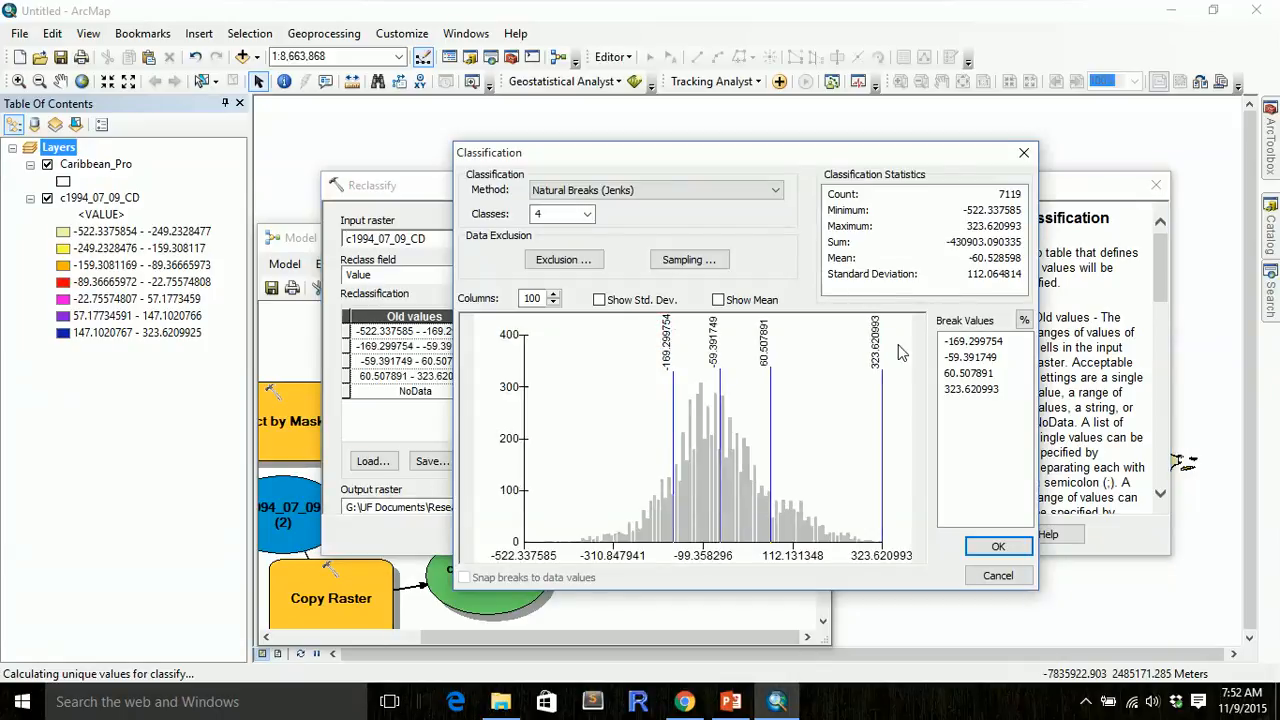
pyautogui.click(731, 701)
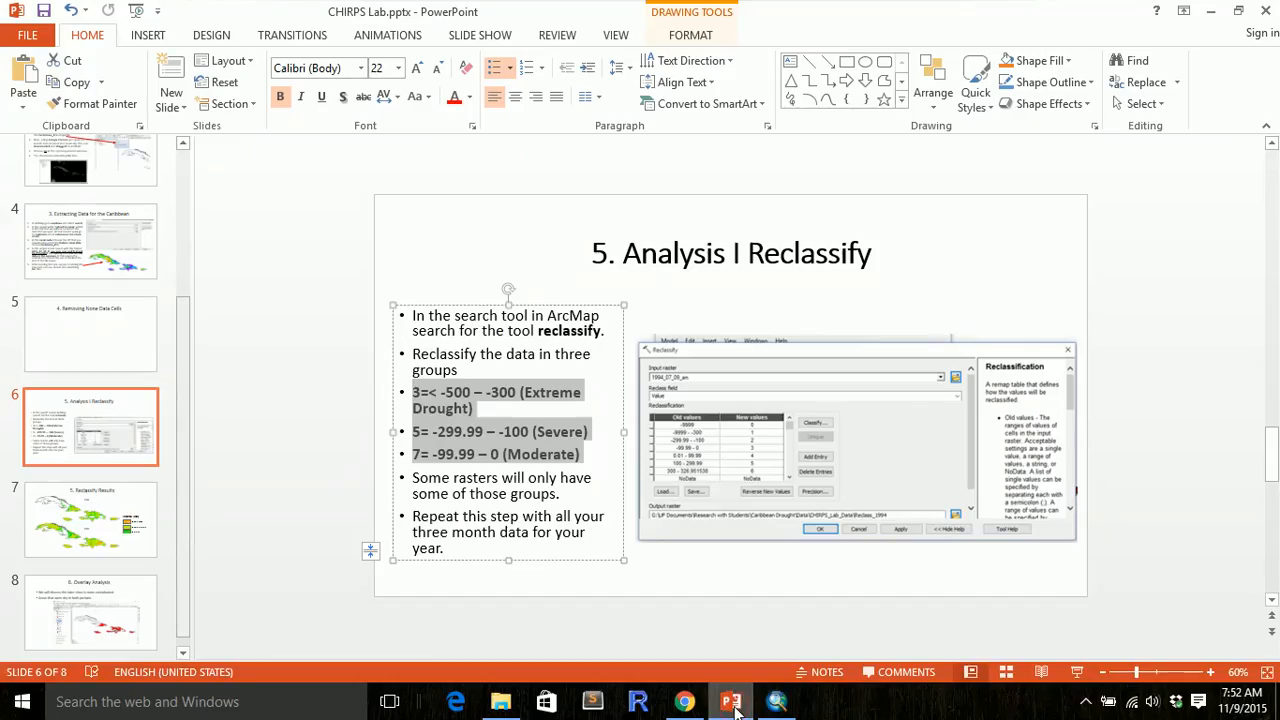
pyautogui.click(731, 701)
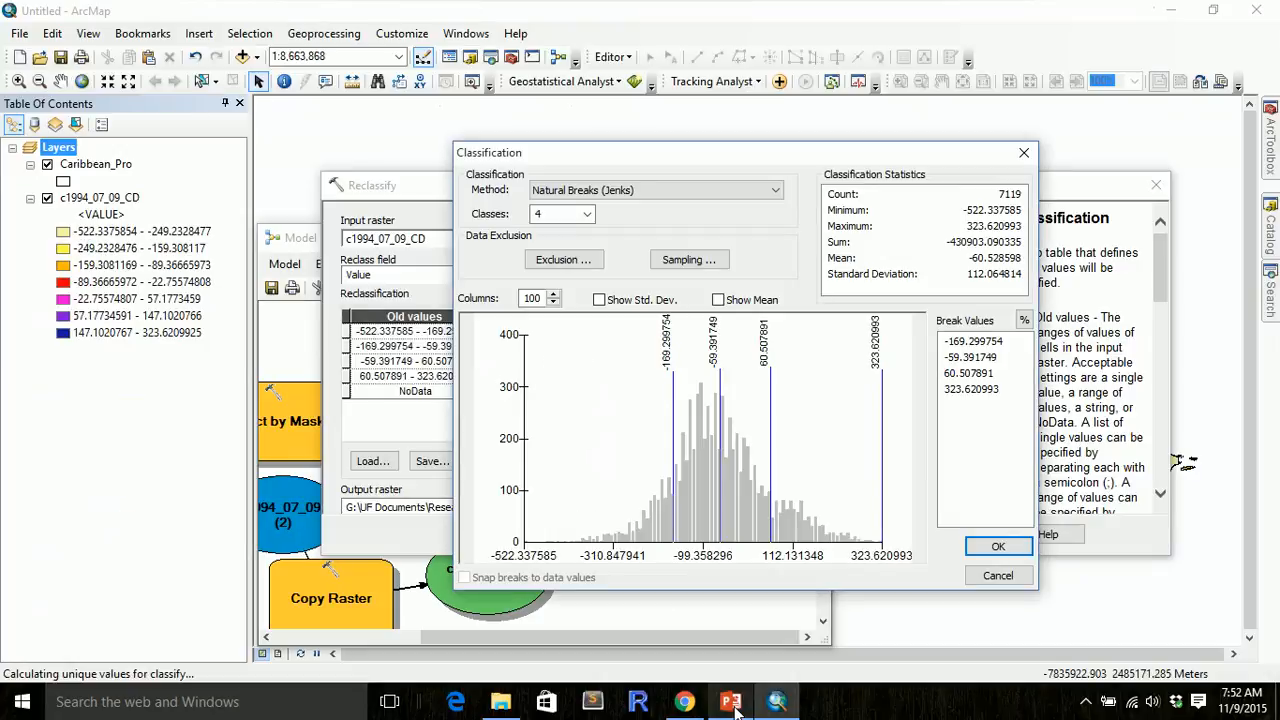
pyautogui.click(970, 341)
pyautogui.click(1008, 343)
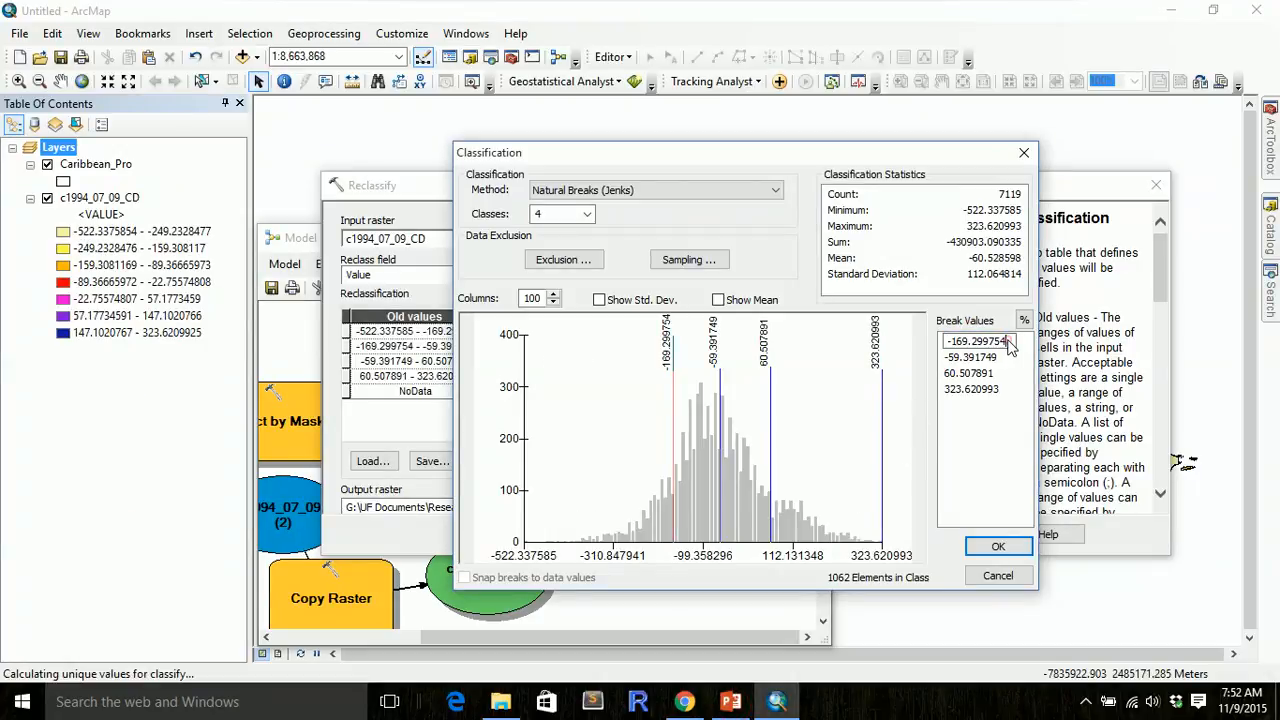
pyautogui.press('BackSpace')
pyautogui.press('BackSpace')
pyautogui.press('BackSpace')
pyautogui.press('BackSpace')
pyautogui.press('BackSpace')
pyautogui.press('BackSpace')
pyautogui.press('BackSpace')
pyautogui.press('BackSpace')
pyautogui.press('BackSpace')
pyautogui.press('BackSpace')
pyautogui.write('300')
pyautogui.click(983, 359)
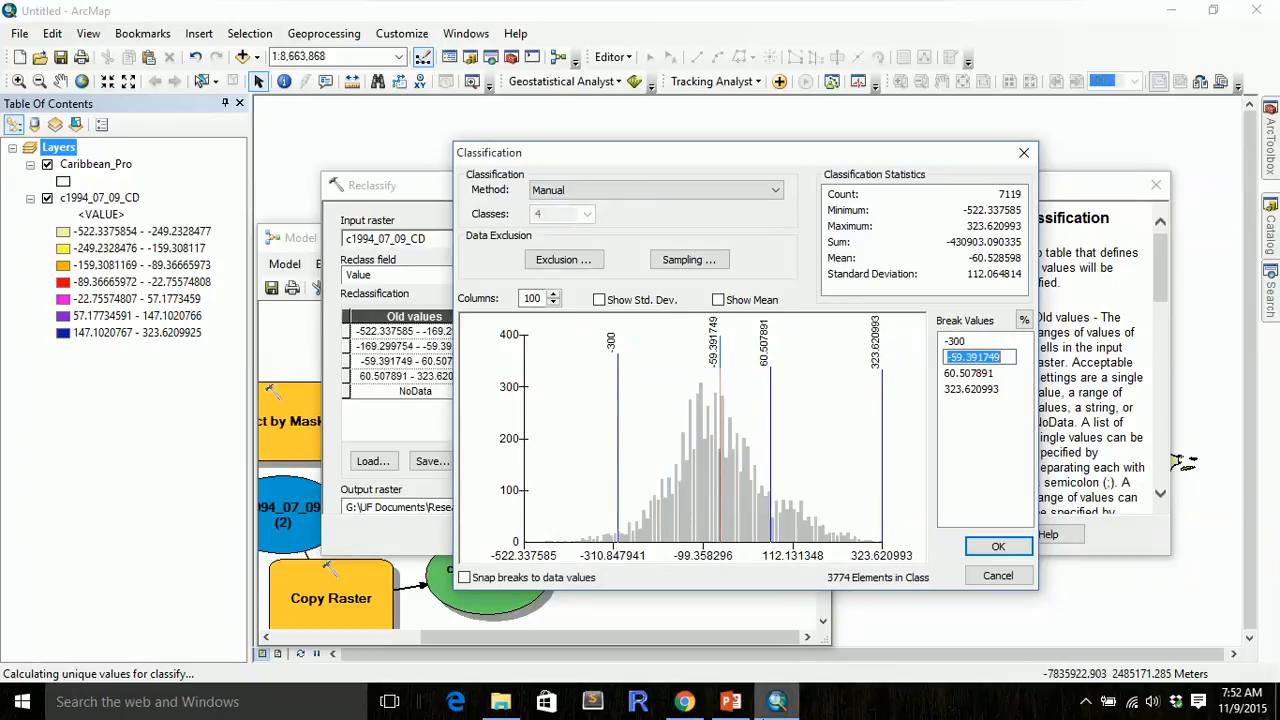
# - Check the severe drought range on the PowerPoint slide and set the second break value to -100
pyautogui.click(774, 714)
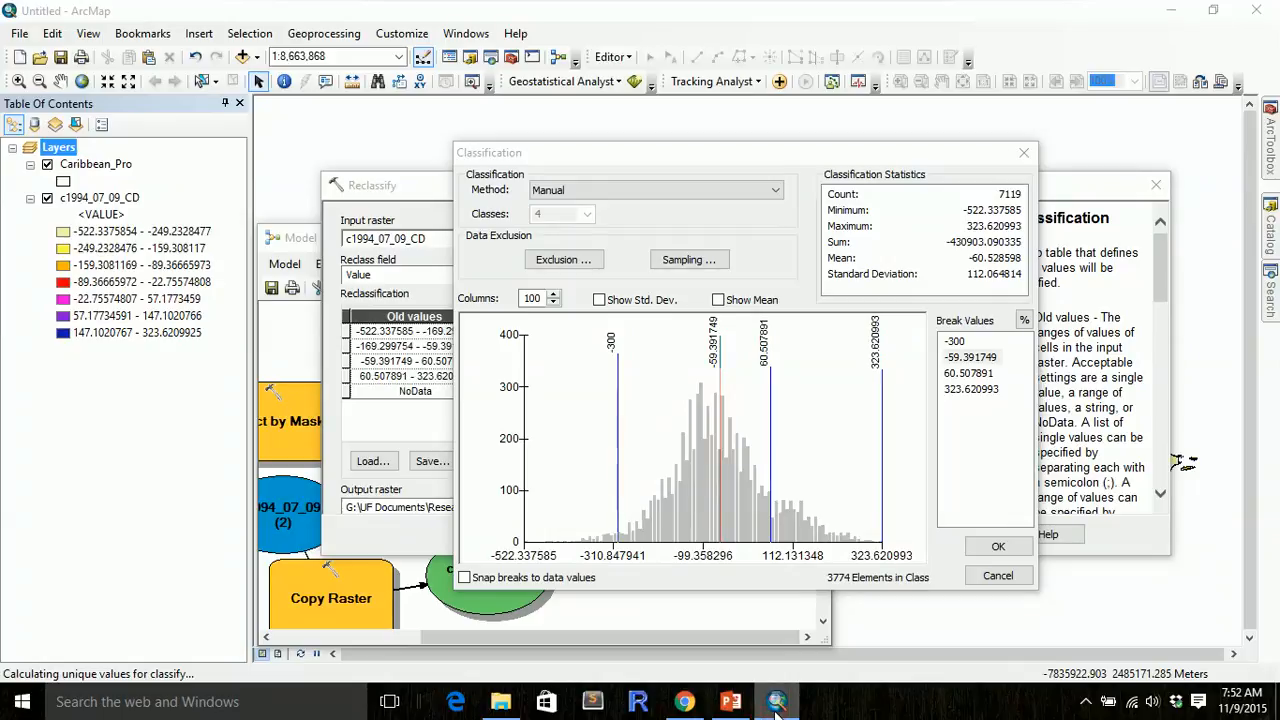
pyautogui.click(715, 705)
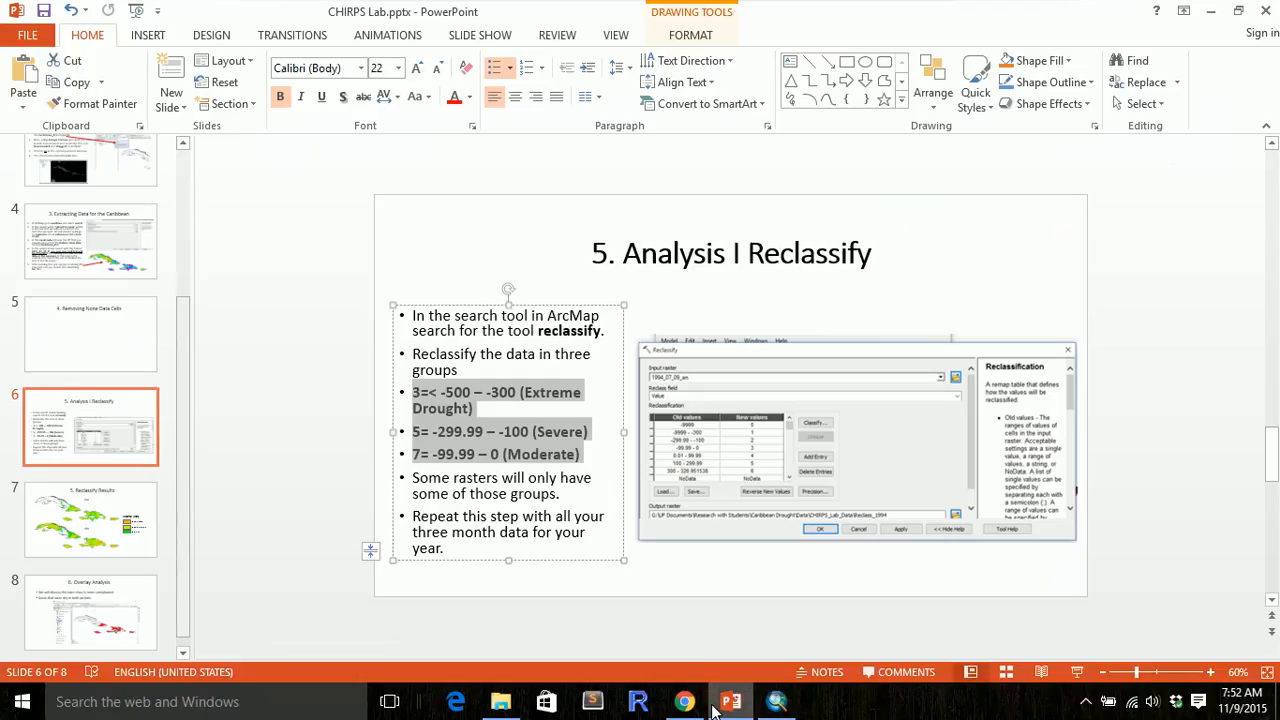
pyautogui.click(715, 705)
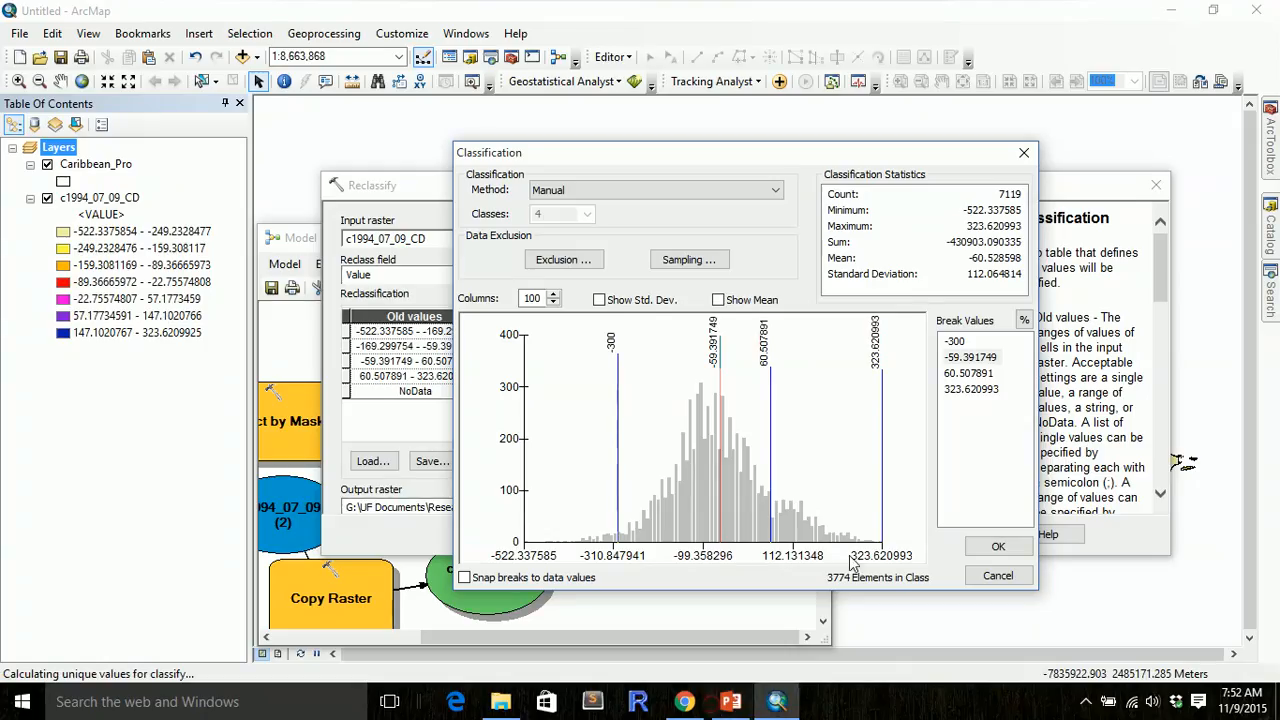
pyautogui.click(985, 360)
pyautogui.click(990, 358)
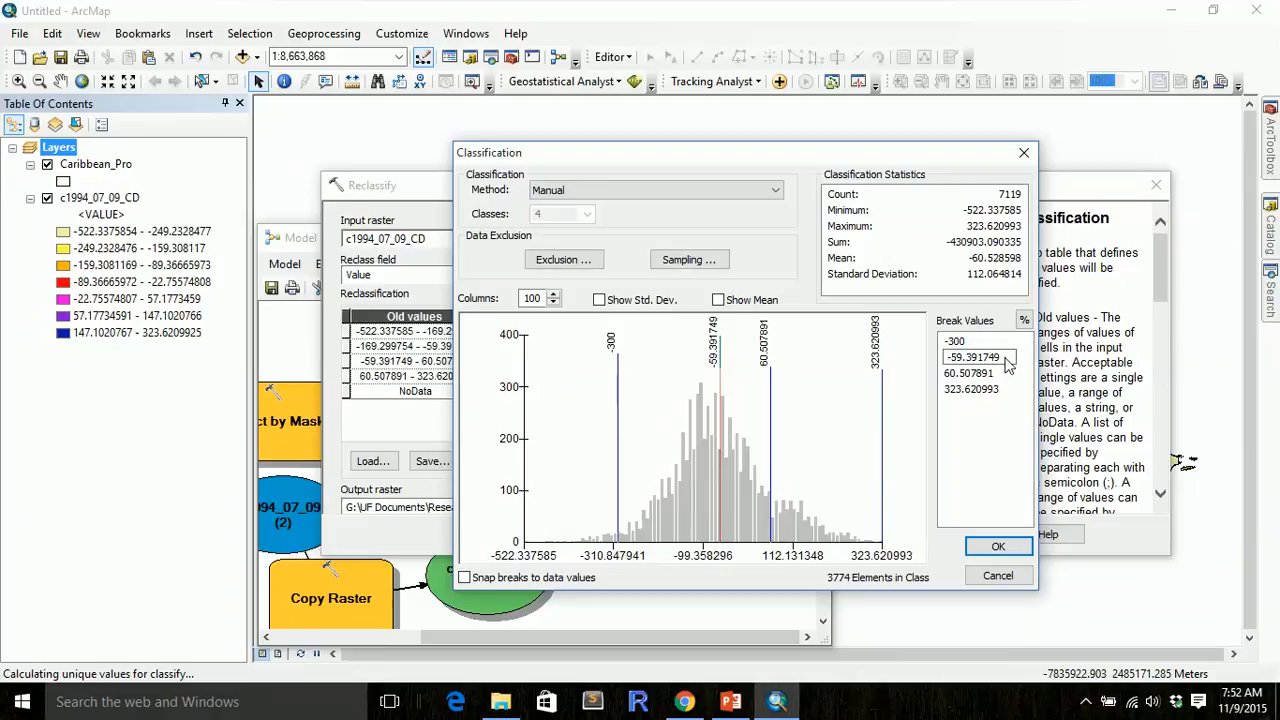
pyautogui.press('BackSpace')
pyautogui.press('BackSpace')
pyautogui.press('BackSpace')
pyautogui.press('BackSpace')
pyautogui.press('BackSpace')
pyautogui.press('BackSpace')
pyautogui.press('BackSpace')
pyautogui.press('BackSpace')
pyautogui.press('BackSpace')
pyautogui.write('100')
pyautogui.click(985, 373)
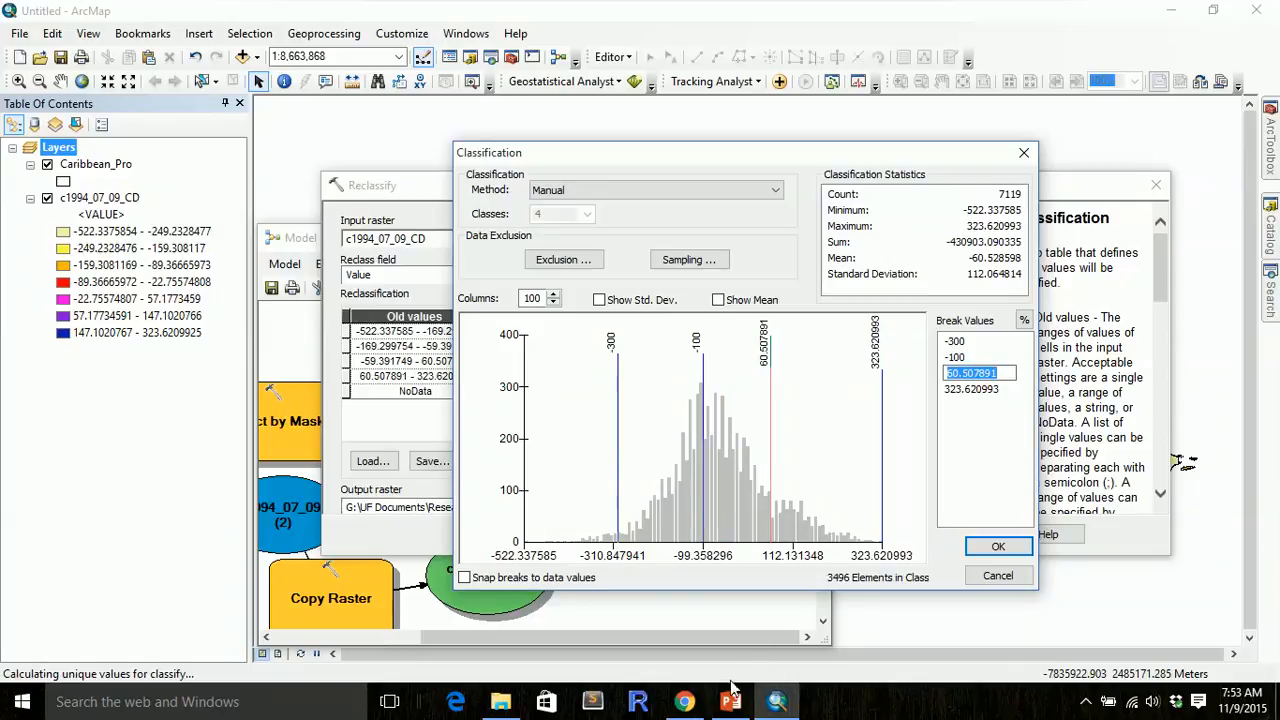
# - Check the moderate drought range on the PowerPoint slide and set the third break value to 0
pyautogui.click(690, 706)
pyautogui.click(686, 704)
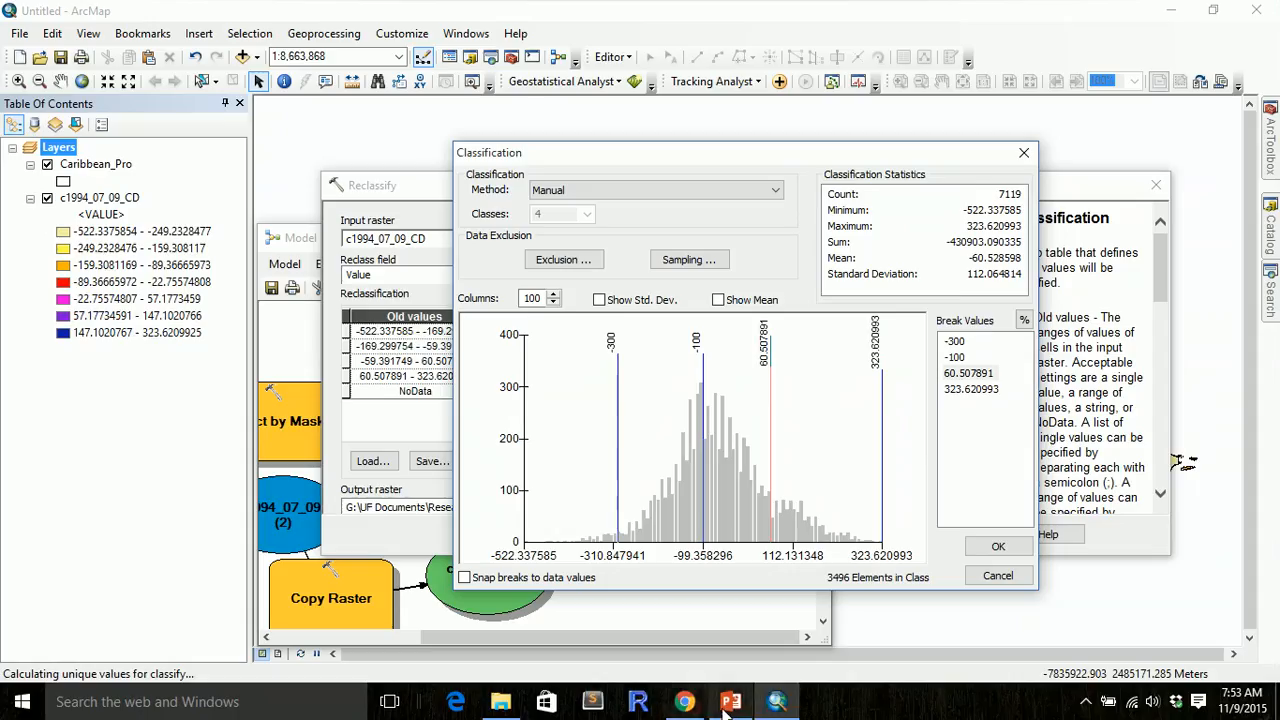
pyautogui.click(729, 704)
pyautogui.click(729, 704)
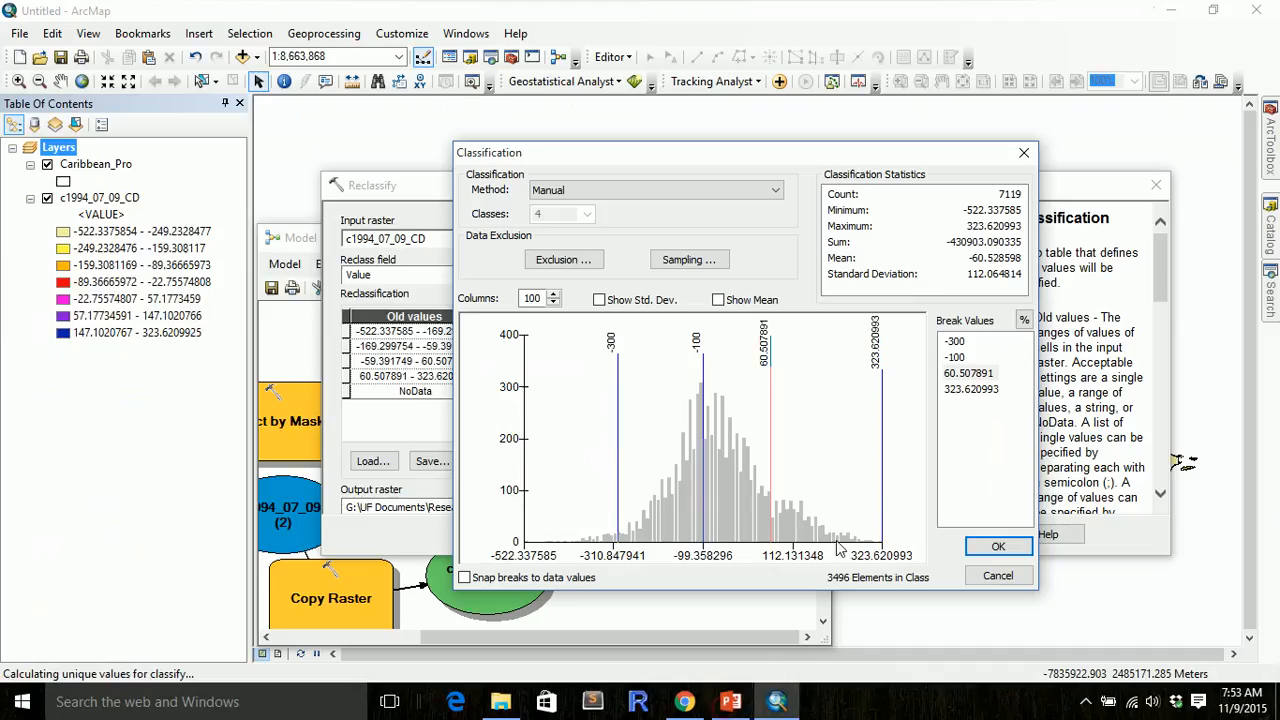
pyautogui.click(975, 374)
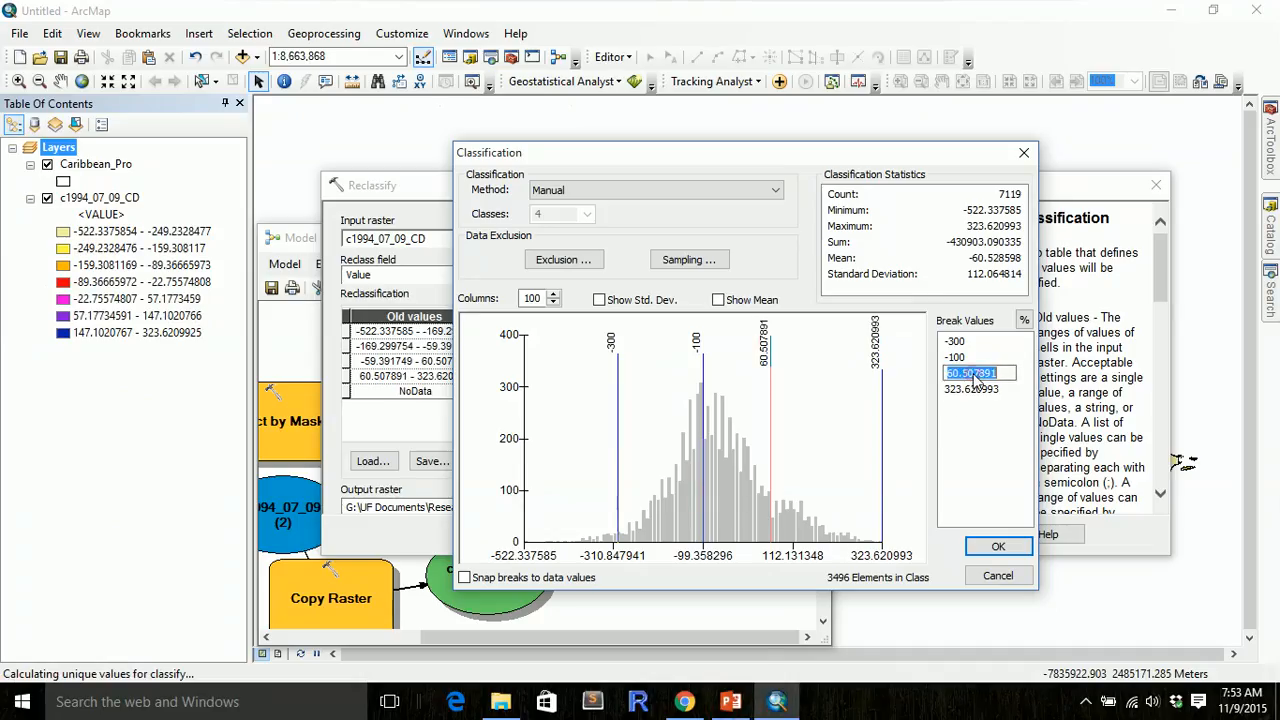
pyautogui.write('0')
pyautogui.click(978, 441)
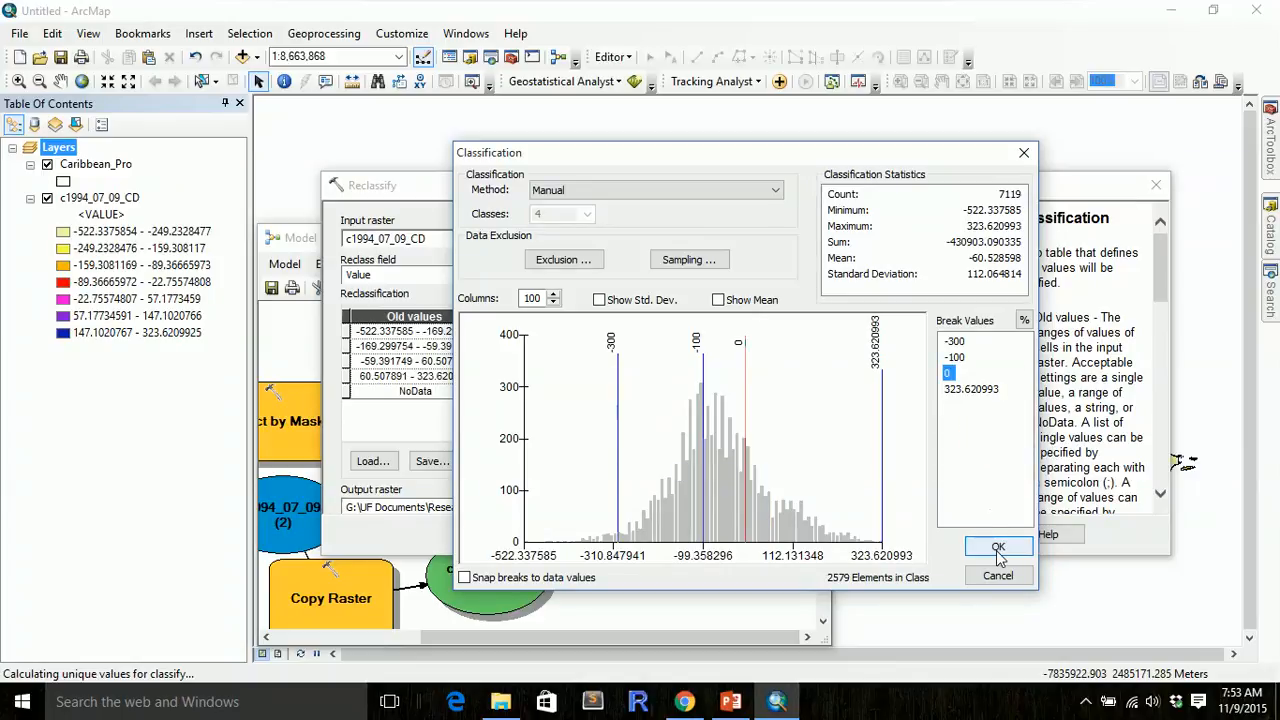
# - Accept the classification breaks and check the drought group codes on the PowerPoint slide before returning to ArcMap
pyautogui.click(998, 548)
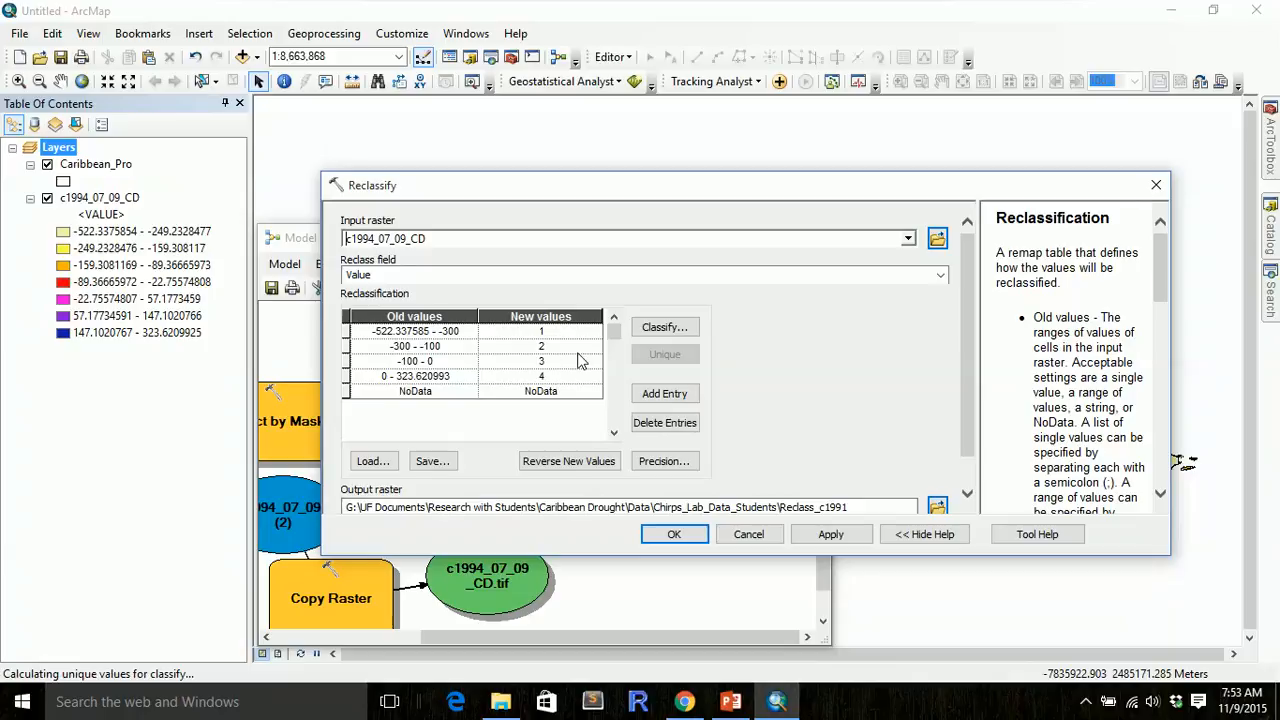
pyautogui.click(730, 702)
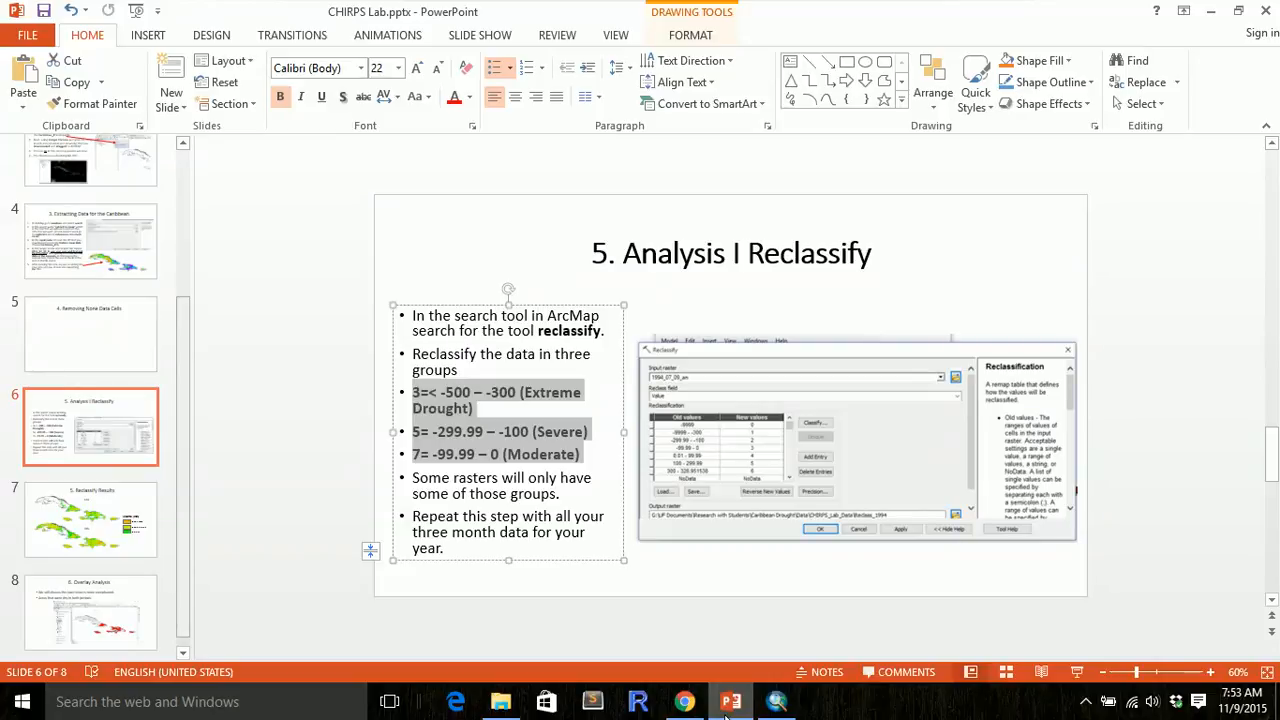
pyautogui.click(776, 701)
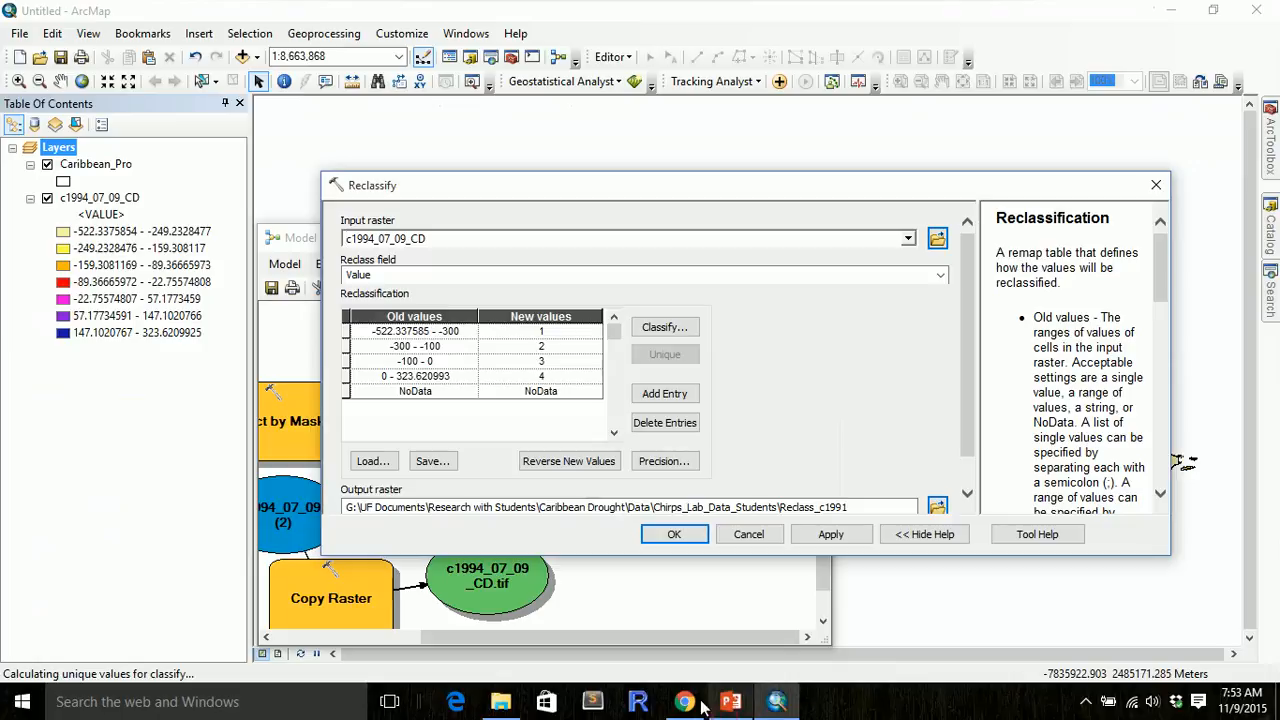
# - Set the new reclass values to 3, 5, 7 and 0 for the four classes, from the most negative range upward
pyautogui.click(546, 334)
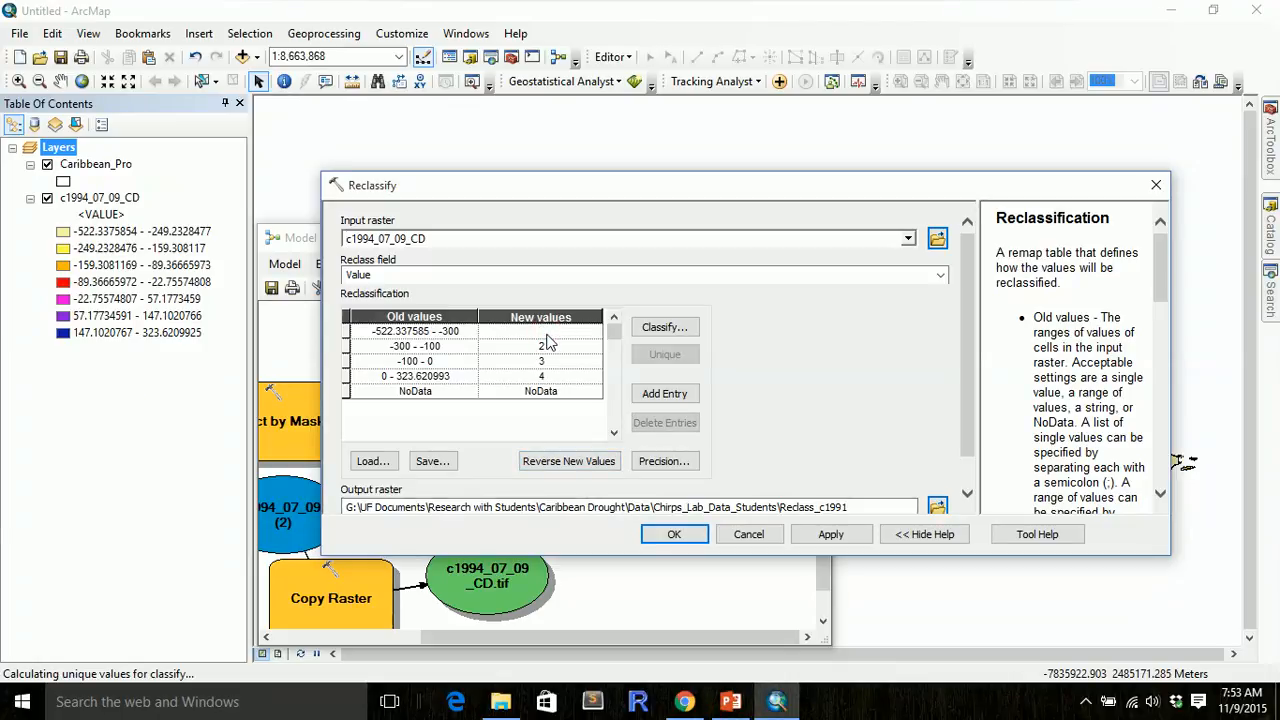
pyautogui.click(546, 344)
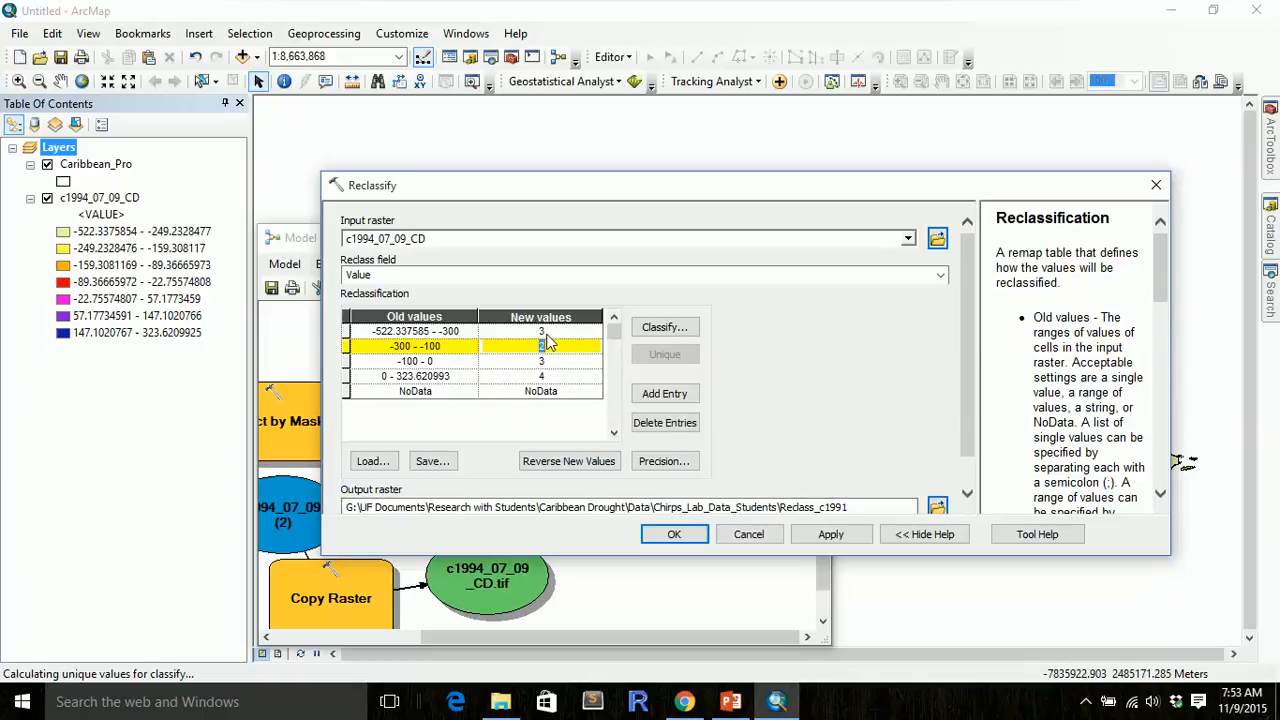
pyautogui.write('5')
pyautogui.press('Down')
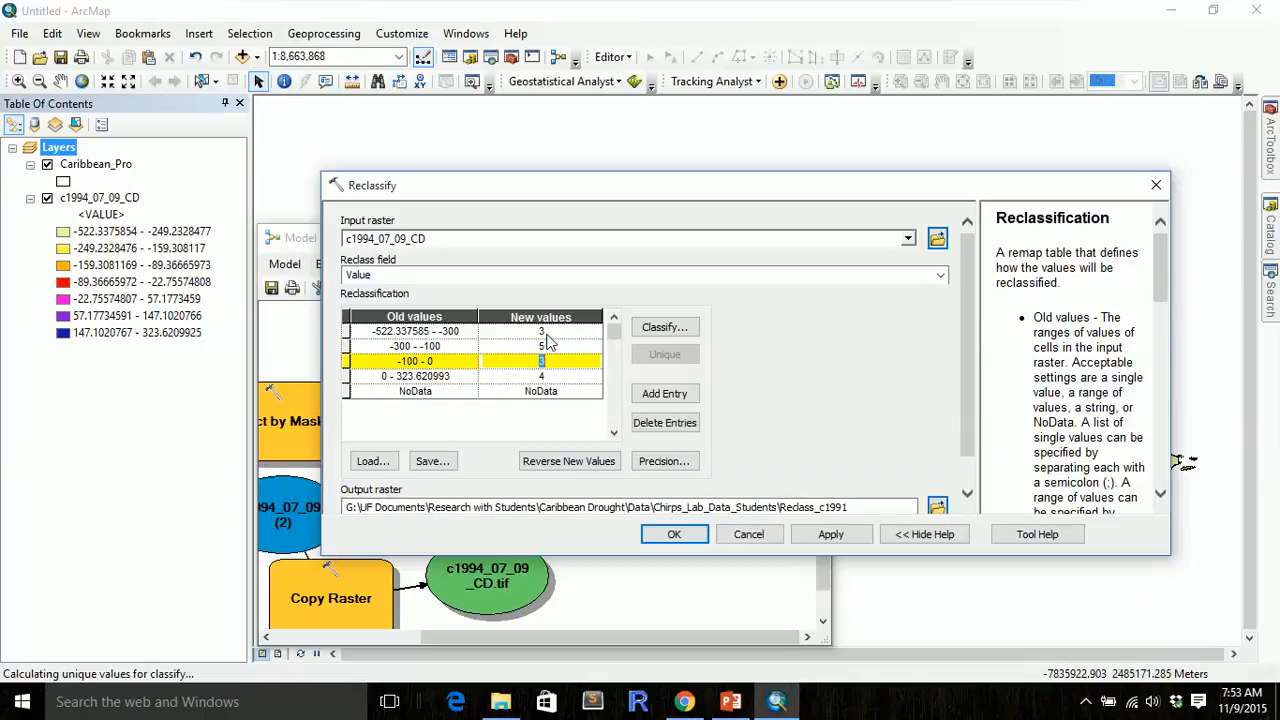
pyautogui.write('7')
pyautogui.press('Down')
pyautogui.write('9')
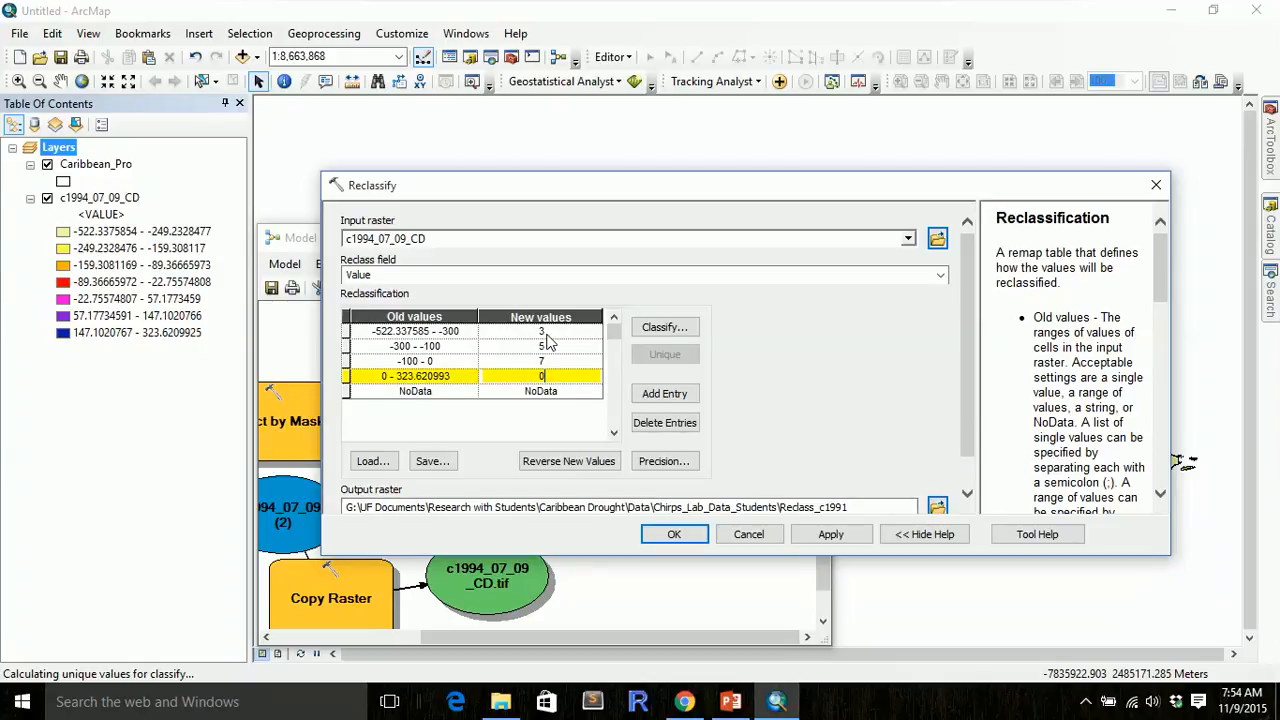
pyautogui.press('Down')
pyautogui.press('Up')
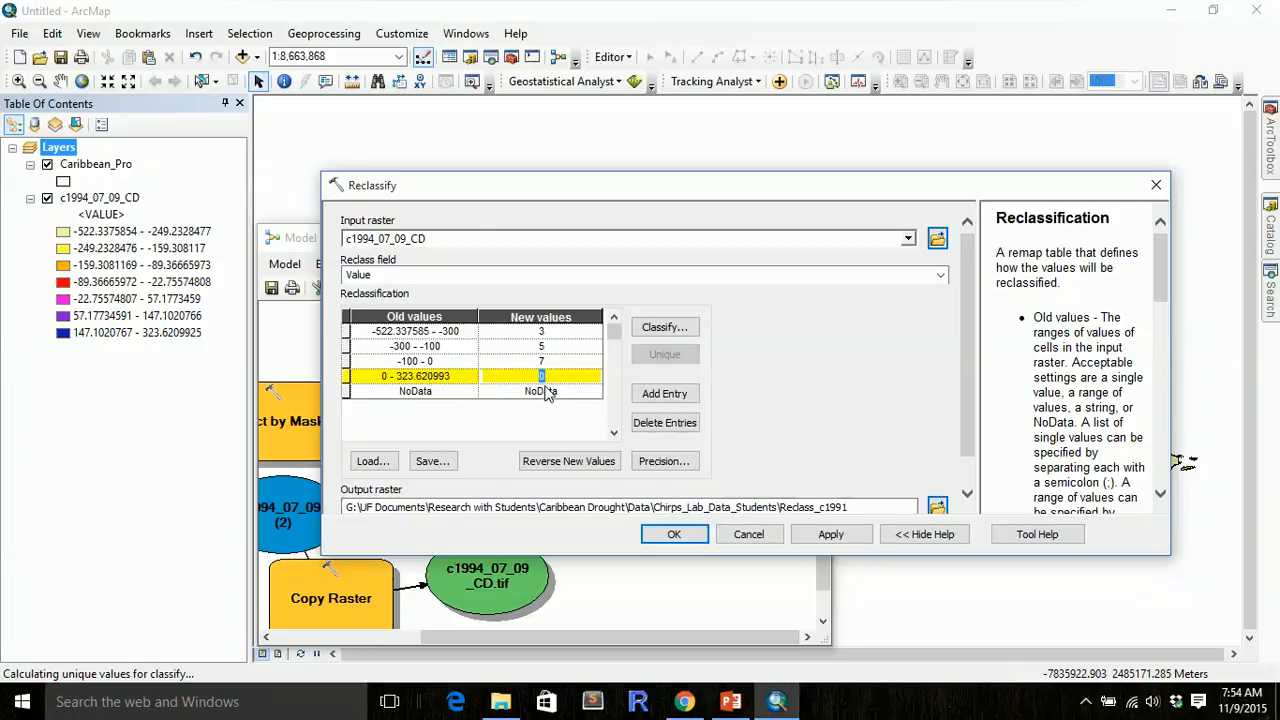
# - Name the output raster Rec_94_0709 in the Chirps_Lab_Data_Students folder and accept the Reclassify settings
pyautogui.moveTo(964, 434); pyautogui.dragTo(966, 486)
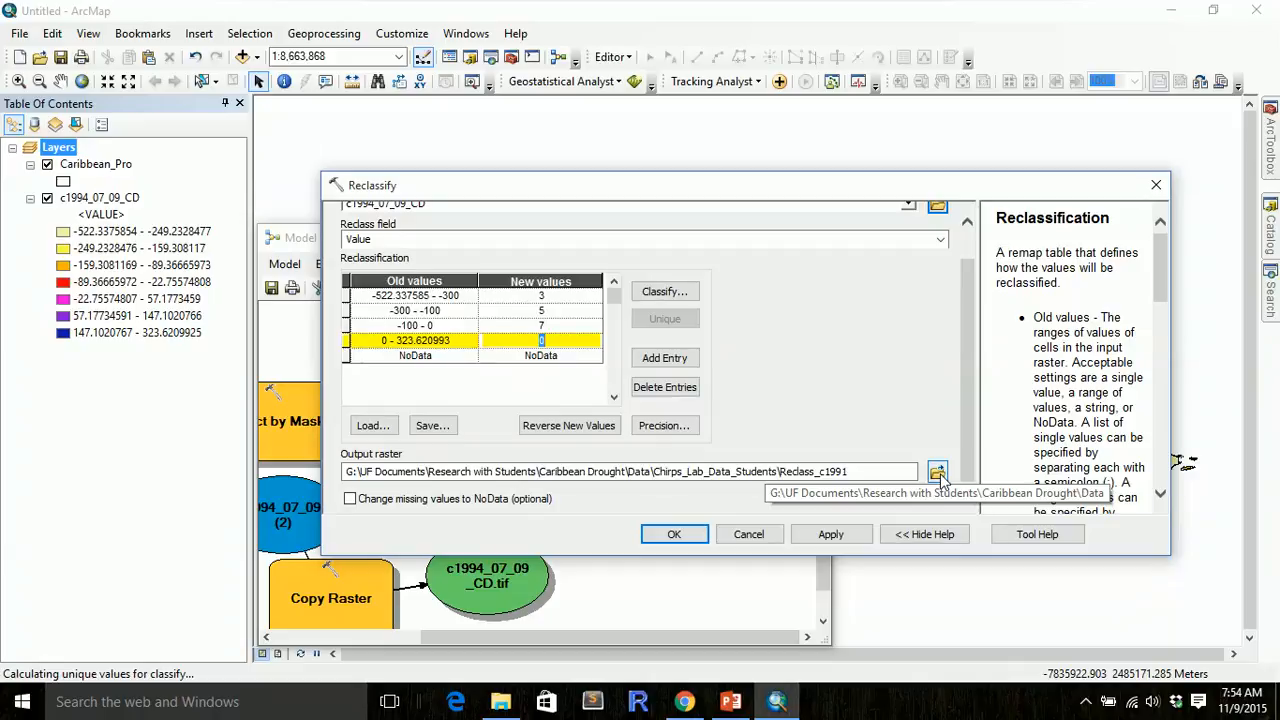
pyautogui.click(937, 473)
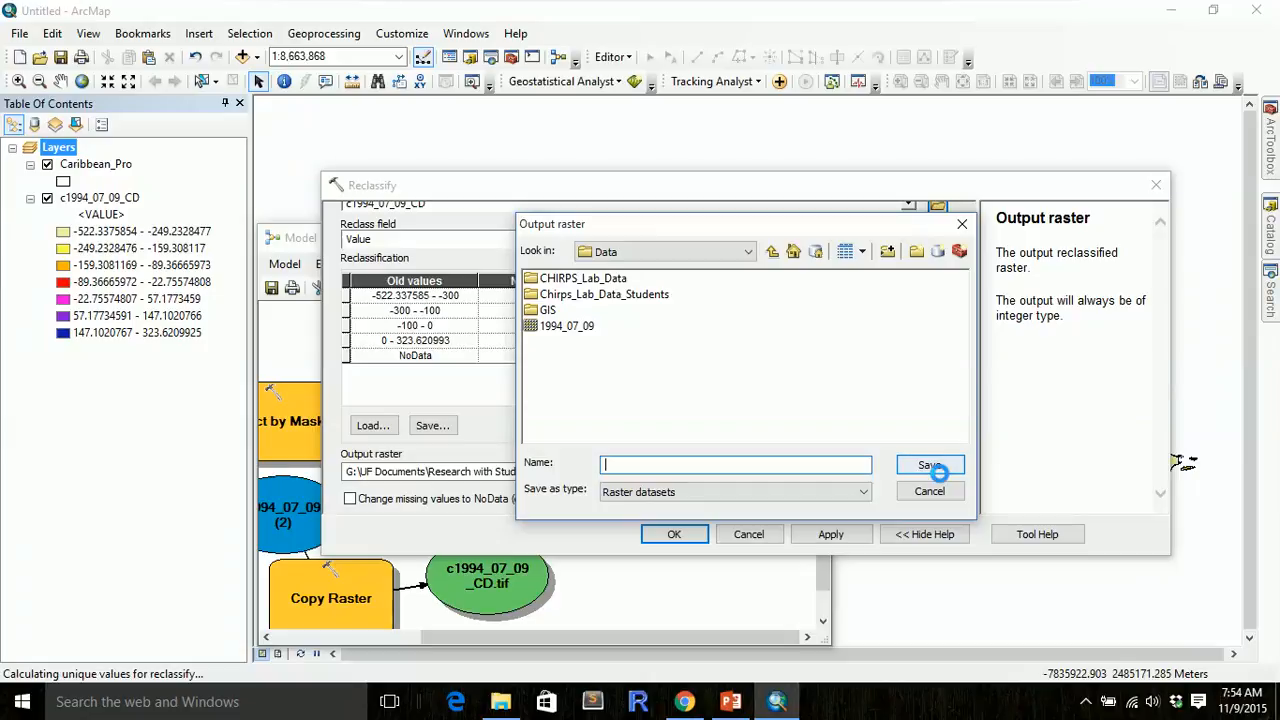
pyautogui.click(962, 224)
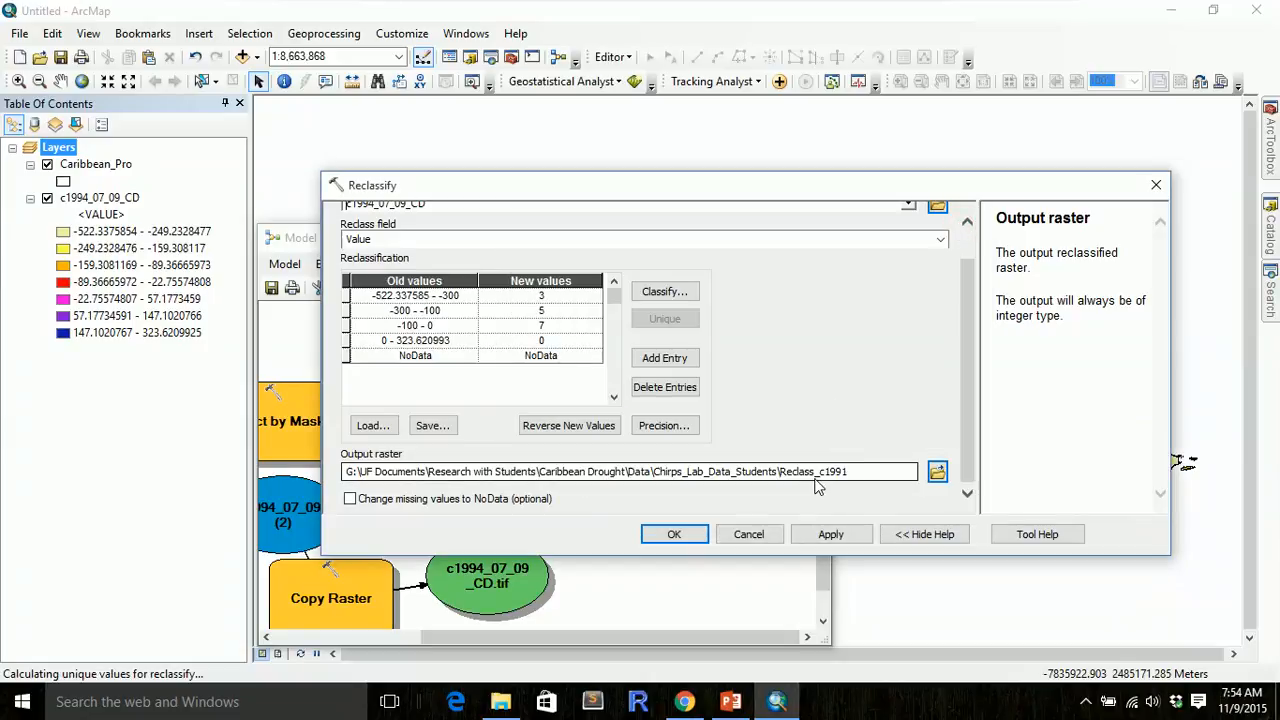
pyautogui.click(851, 476)
pyautogui.press('BackSpace')
pyautogui.press('BackSpace')
pyautogui.press('BackSpace')
pyautogui.press('BackSpace')
pyautogui.press('BackSpace')
pyautogui.press('BackSpace')
pyautogui.press('BackSpace')
pyautogui.press('BackSpace')
pyautogui.press('BackSpace')
pyautogui.press('BackSpace')
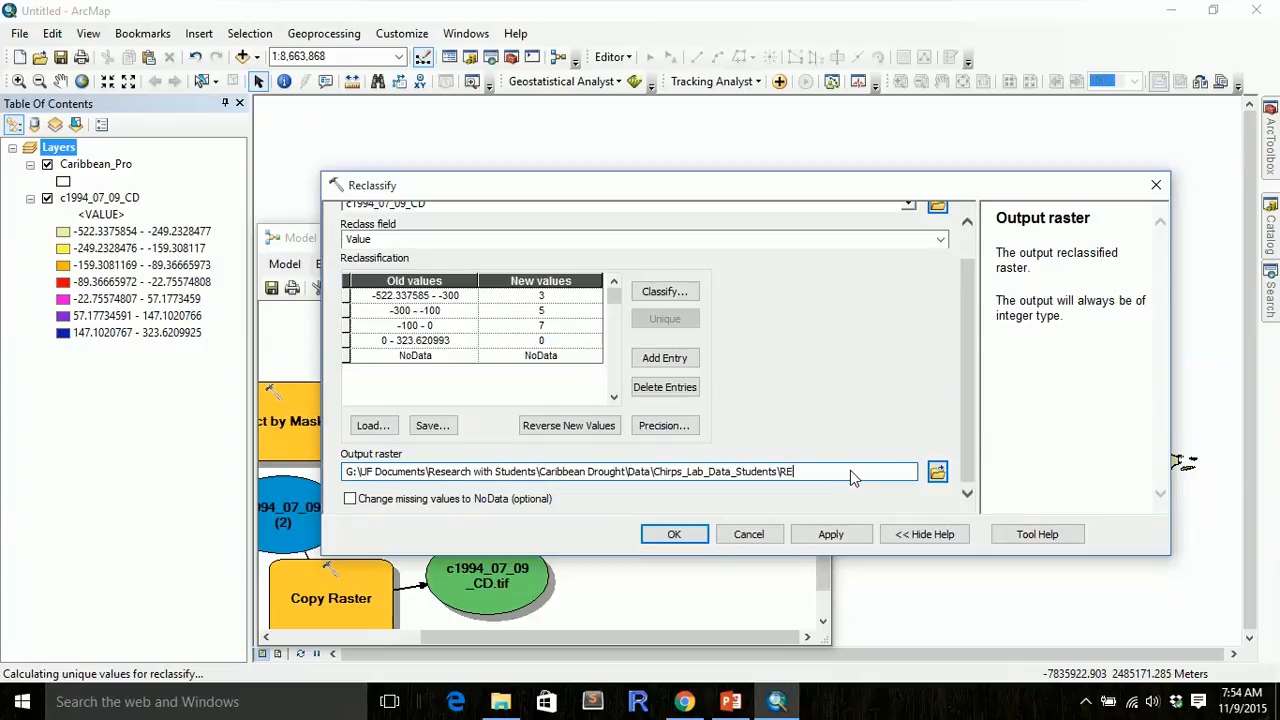
pyautogui.write('C')
pyautogui.press('BackSpace')
pyautogui.press('BackSpace')
pyautogui.write('e')
pyautogui.write('c_94_070')
pyautogui.click(692, 540)
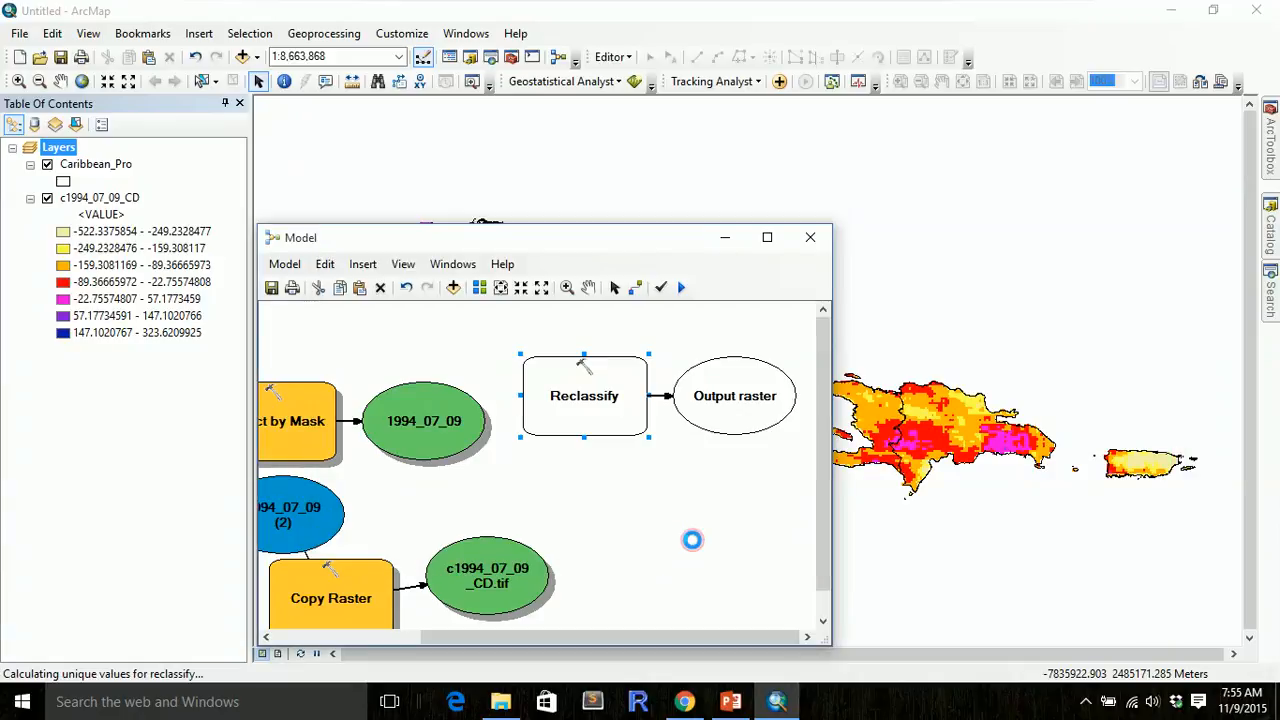
# - Move the Reclassify tool below its output in the model and set output Rec_94_0709 to be added to the display
pyautogui.moveTo(464, 393); pyautogui.dragTo(578, 477)
pyautogui.click(736, 416)
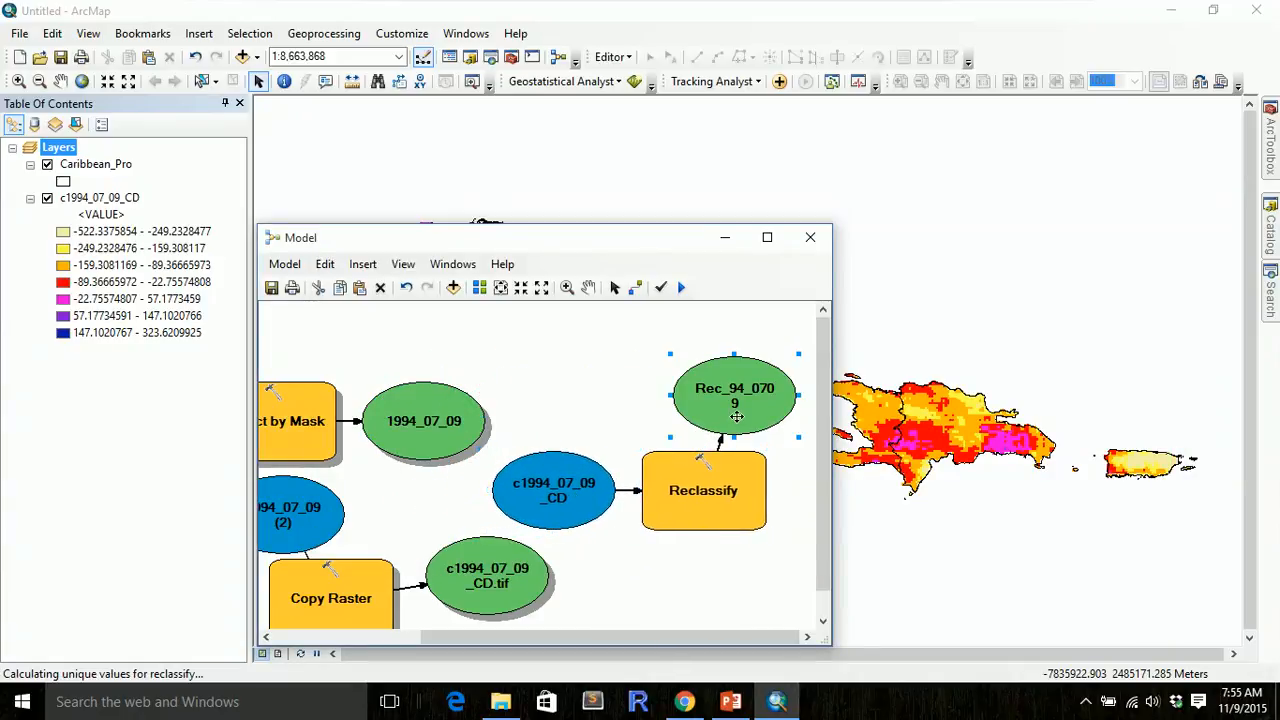
pyautogui.rightClick(736, 416)
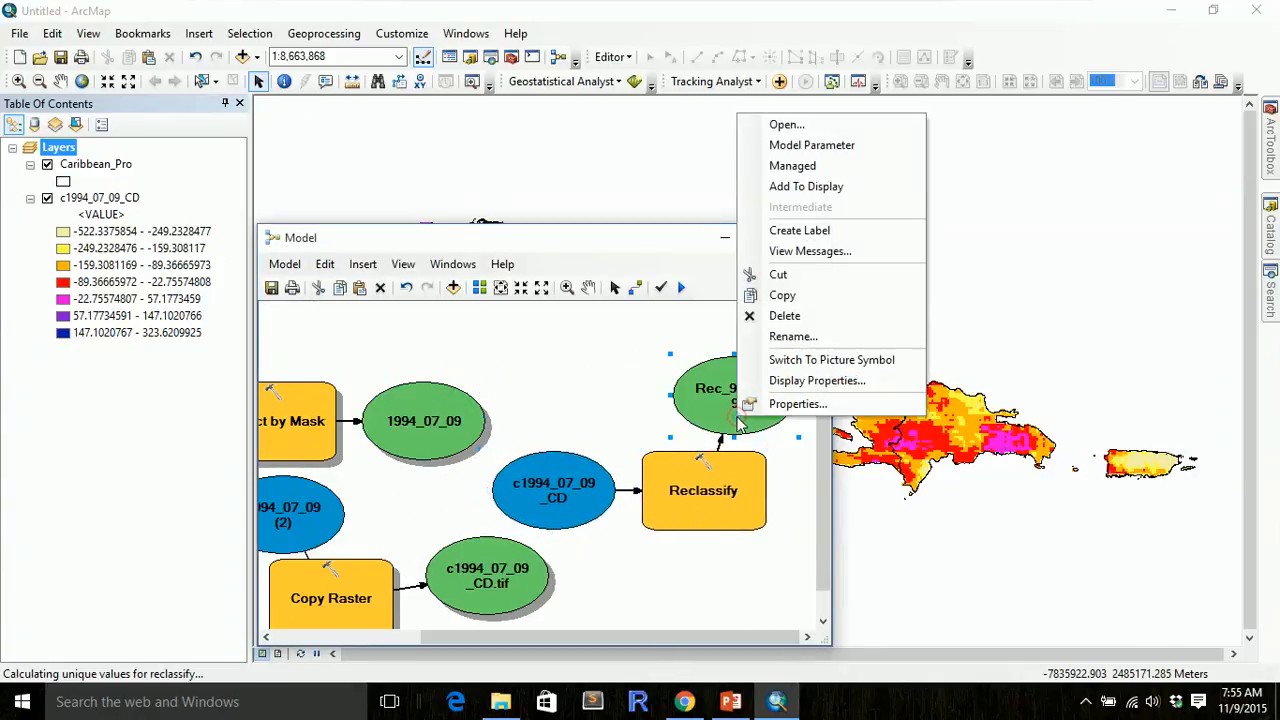
pyautogui.click(806, 186)
pyautogui.click(567, 374)
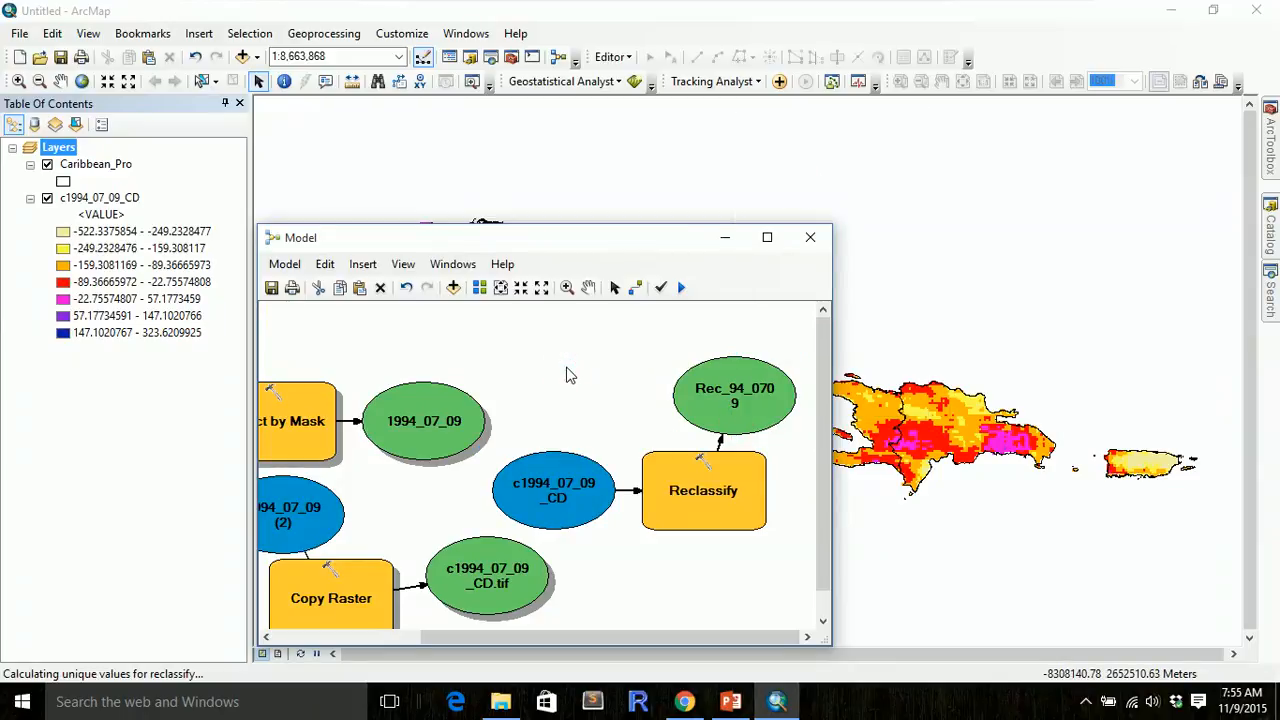
# - Run the Reclassify tool in the model and minimize the model window to see the map
pyautogui.click(676, 474)
pyautogui.rightClick(677, 478)
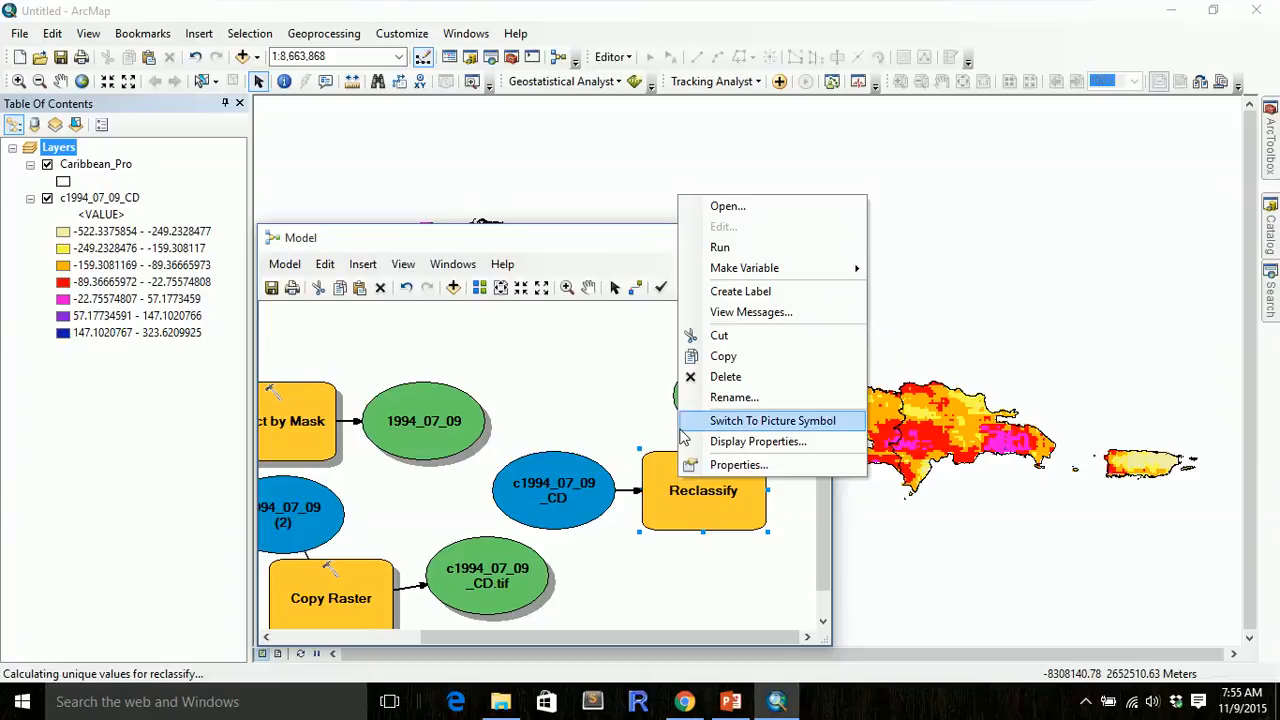
pyautogui.click(594, 330)
pyautogui.rightClick(677, 466)
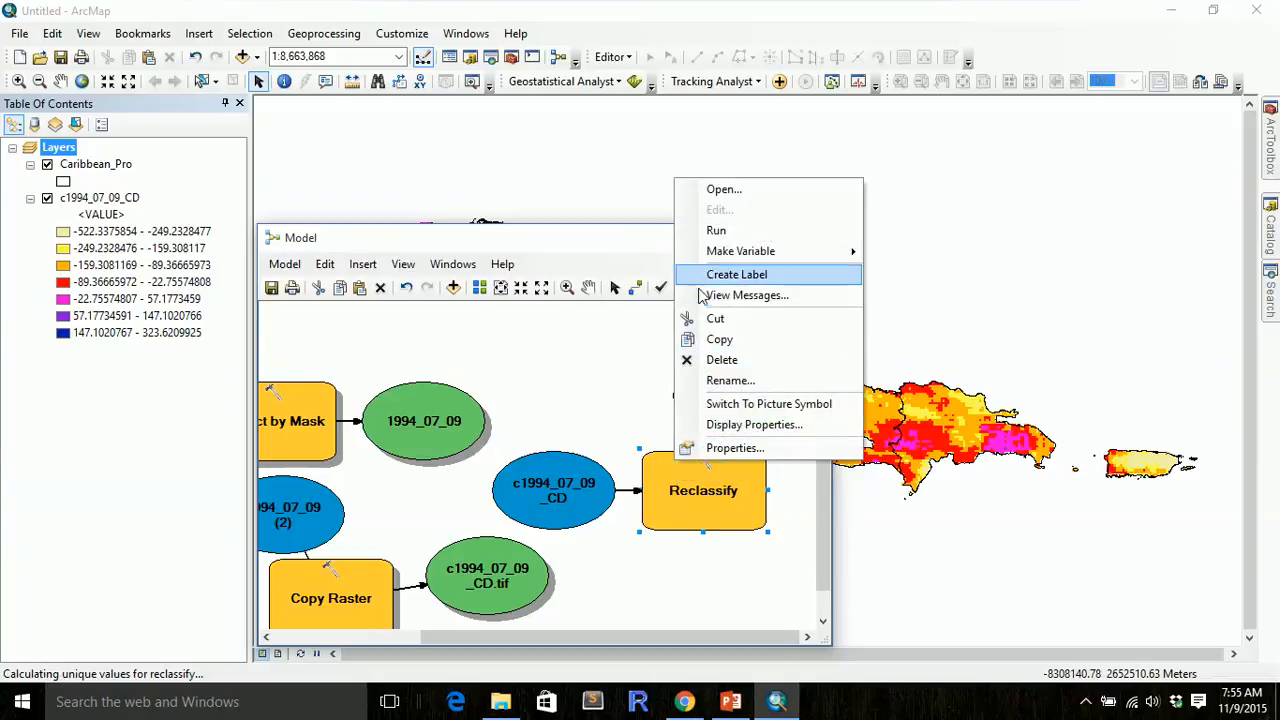
pyautogui.click(715, 231)
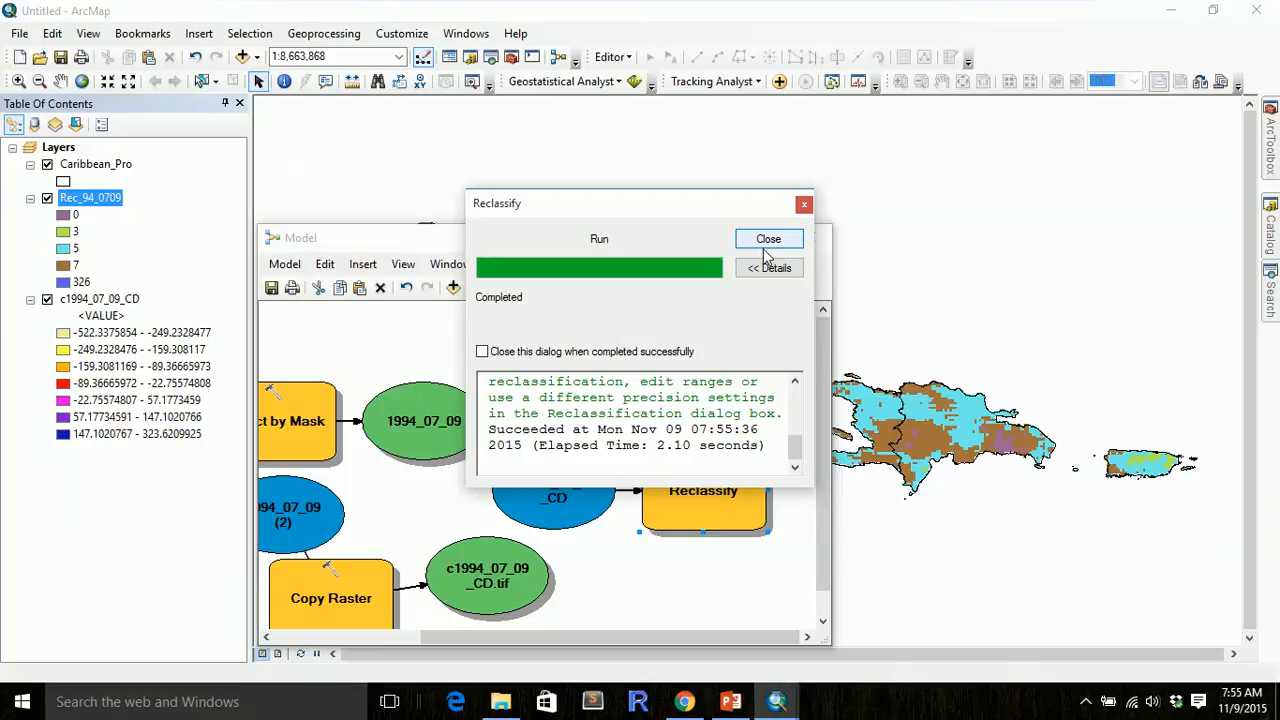
pyautogui.click(767, 243)
pyautogui.click(731, 238)
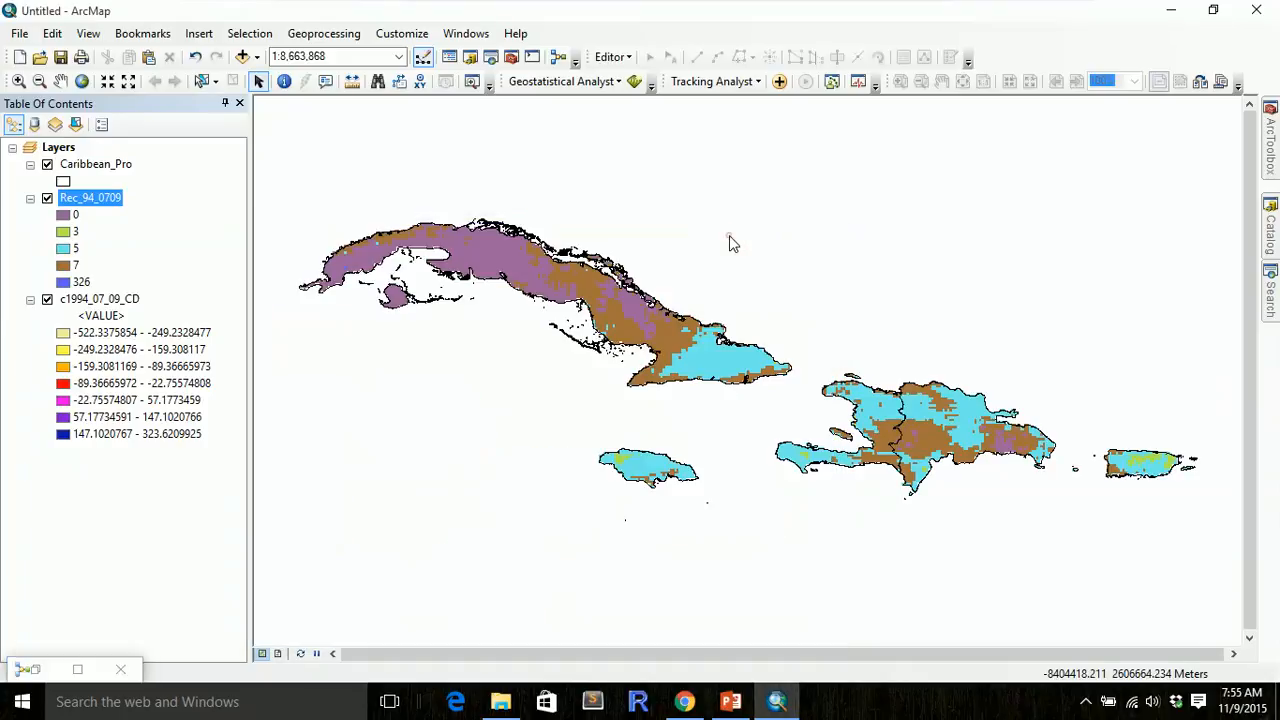
# - Apply the orange-red-magenta-blue color ramp to the unique values of the Rec_94_0709 layer
pyautogui.doubleClick(63, 283)
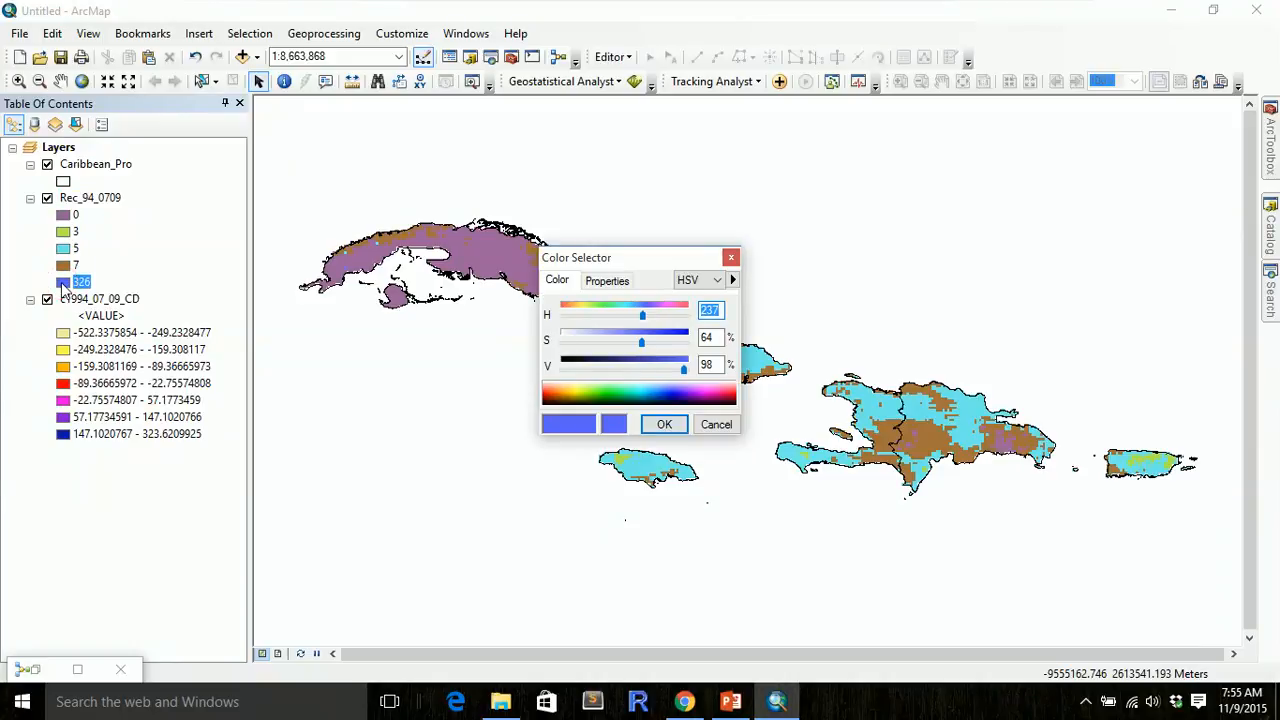
pyautogui.click(735, 256)
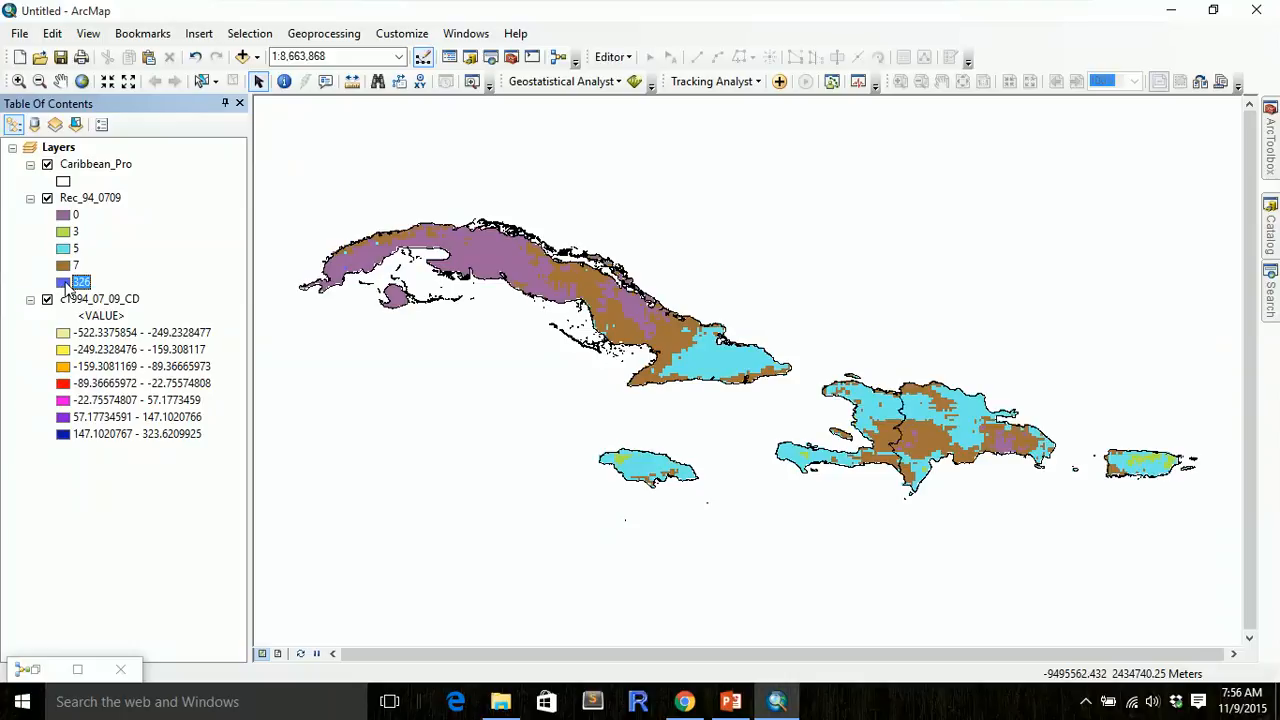
pyautogui.rightClick(92, 197)
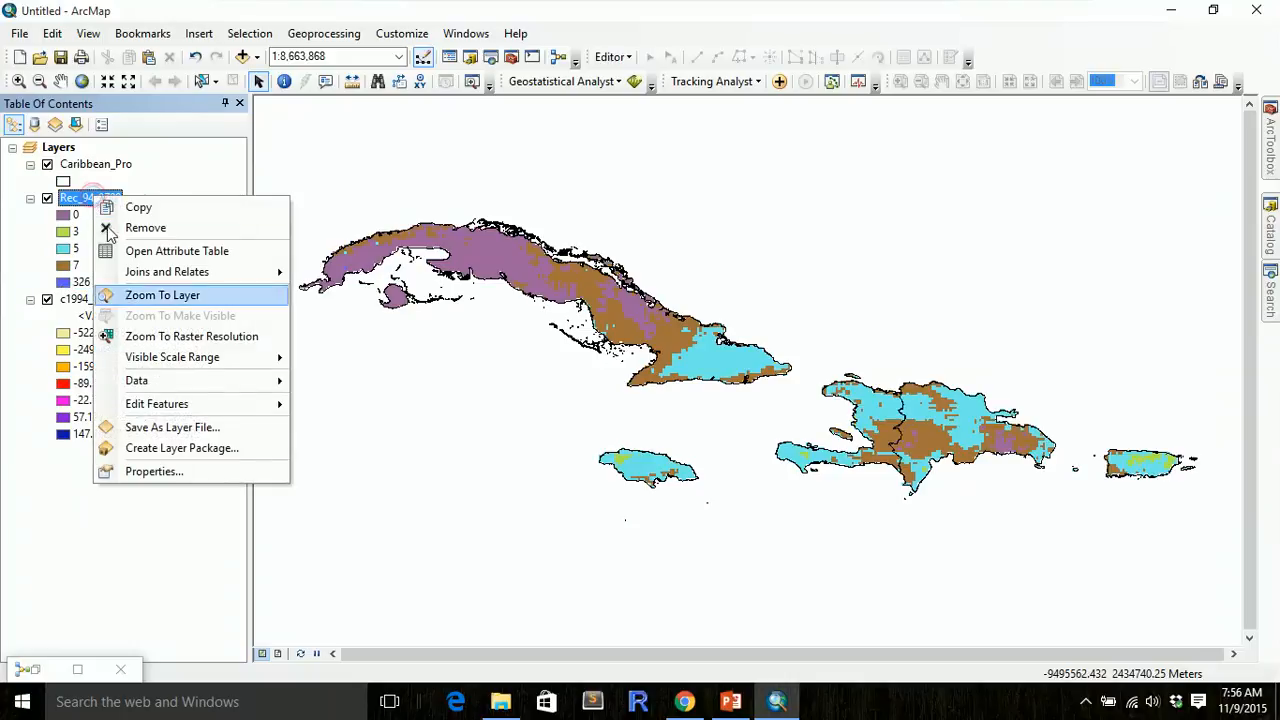
pyautogui.click(186, 472)
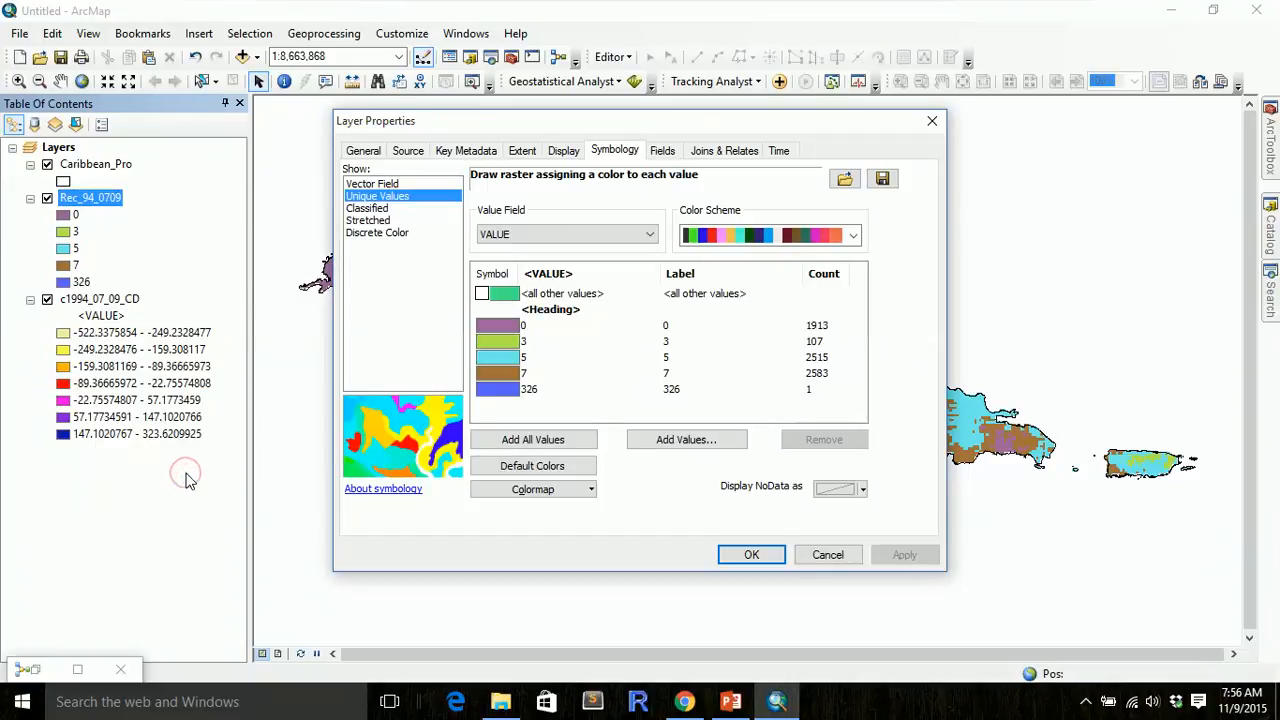
pyautogui.click(852, 236)
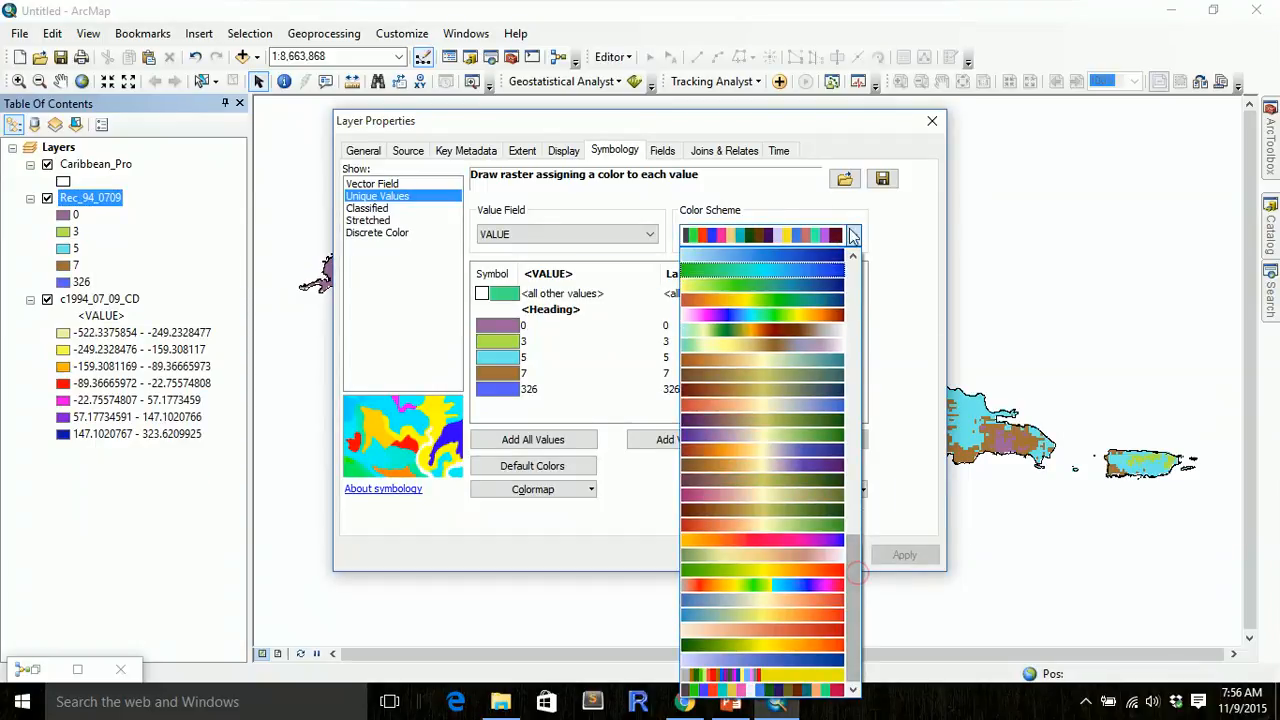
pyautogui.moveTo(853, 569); pyautogui.dragTo(845, 622)
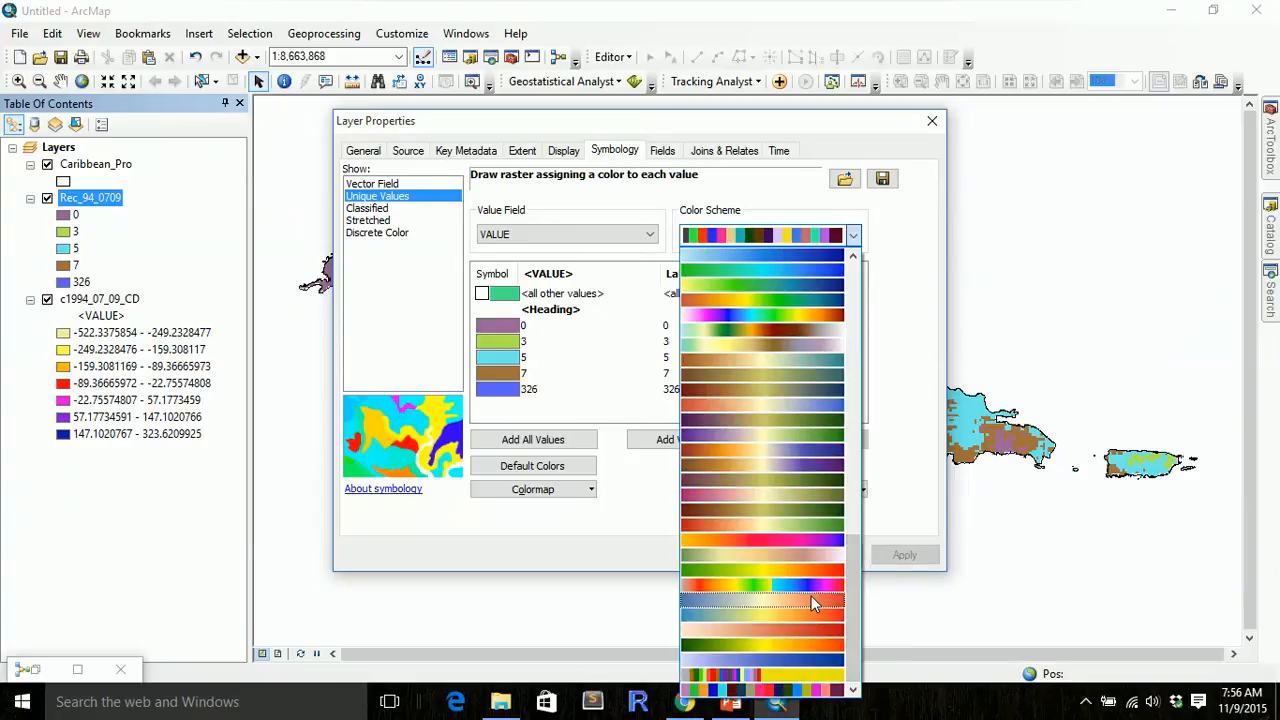
pyautogui.click(800, 542)
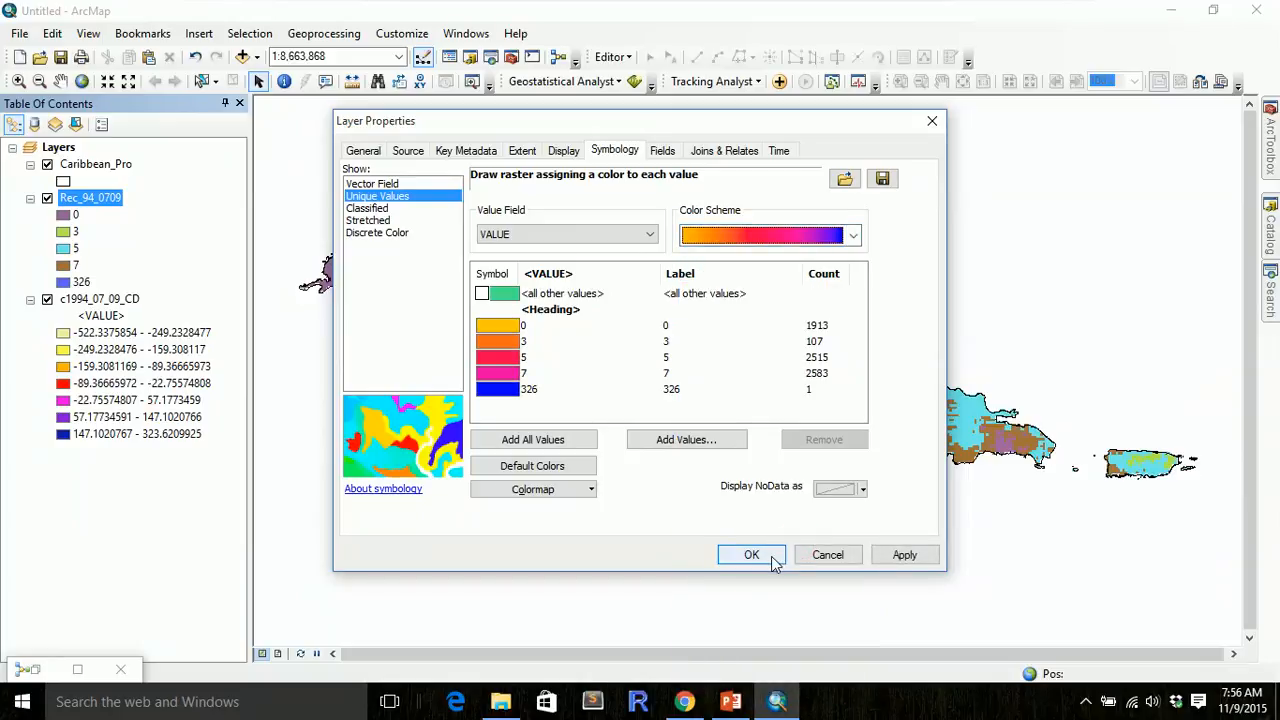
pyautogui.click(766, 556)
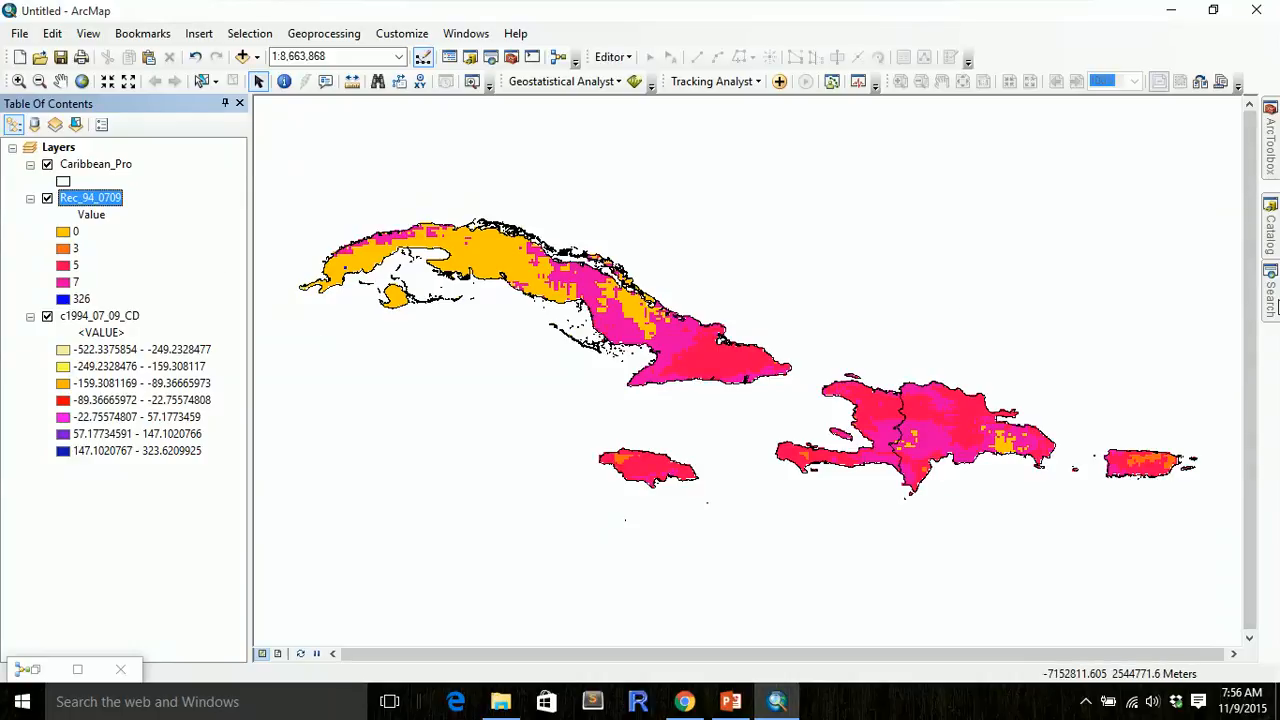
pyautogui.click(1276, 305)
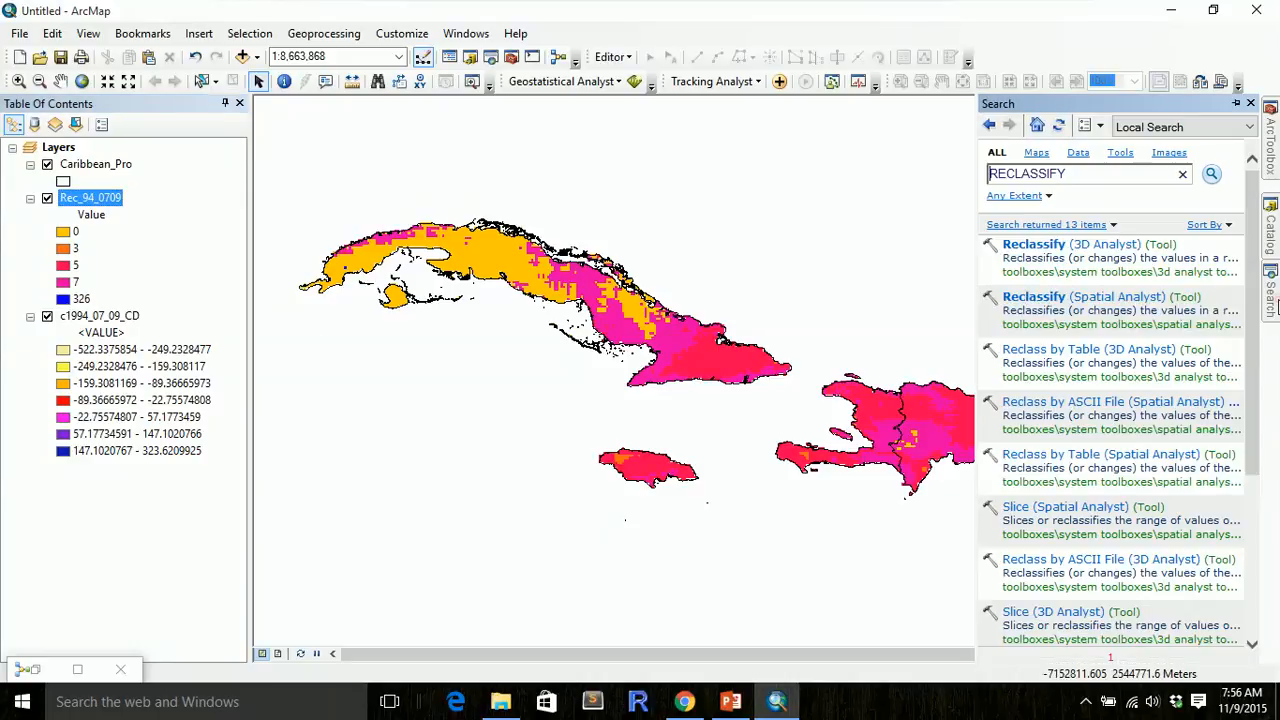
pyautogui.click(1098, 304)
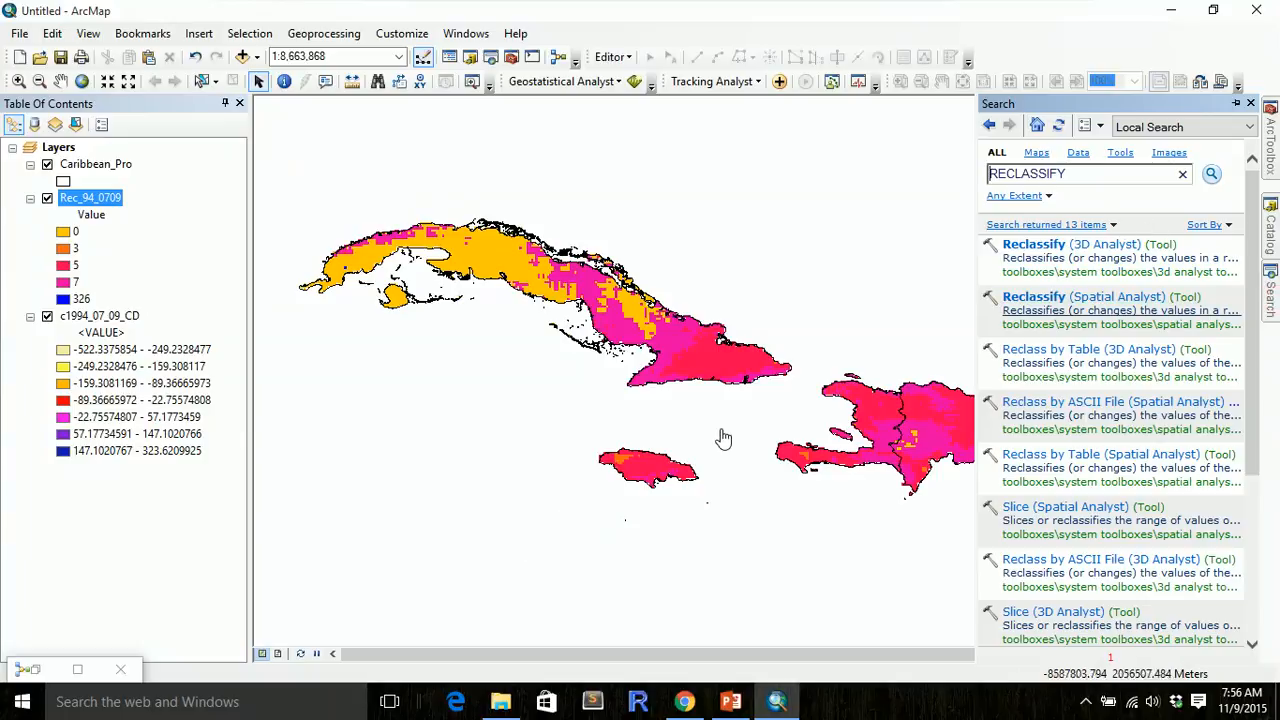
pyautogui.click(40, 670)
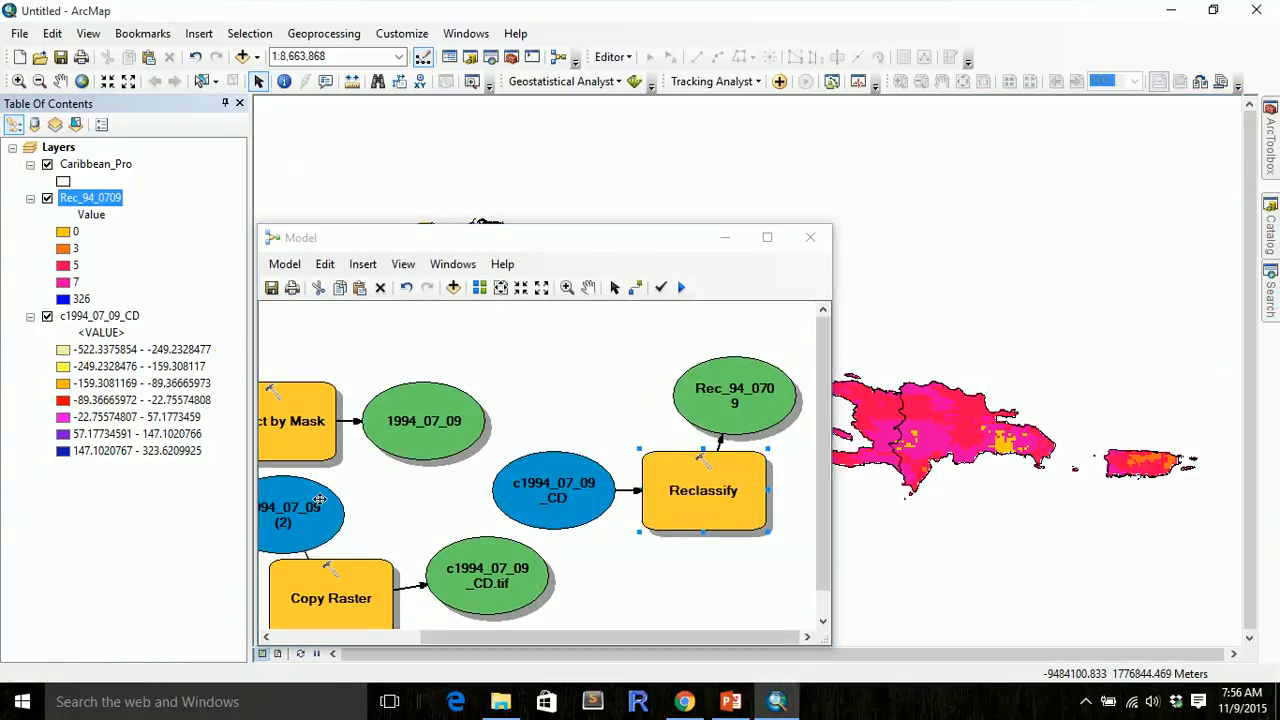
pyautogui.doubleClick(714, 522)
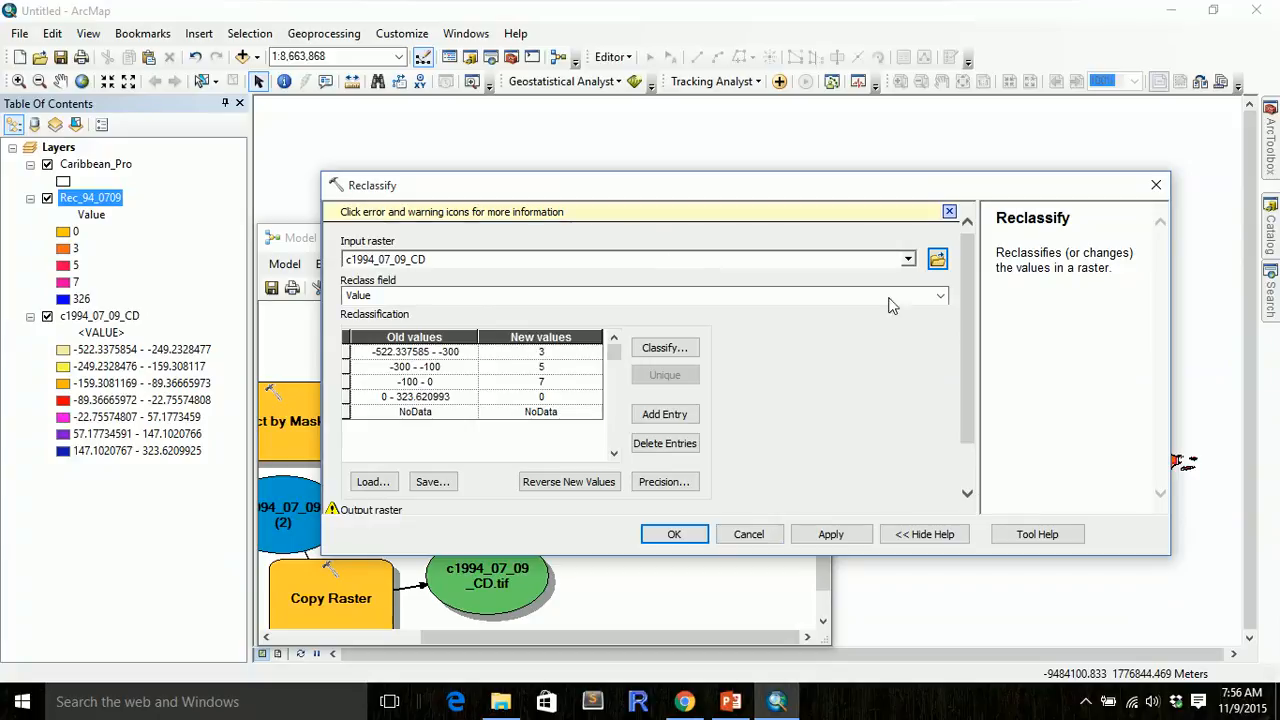
pyautogui.click(907, 260)
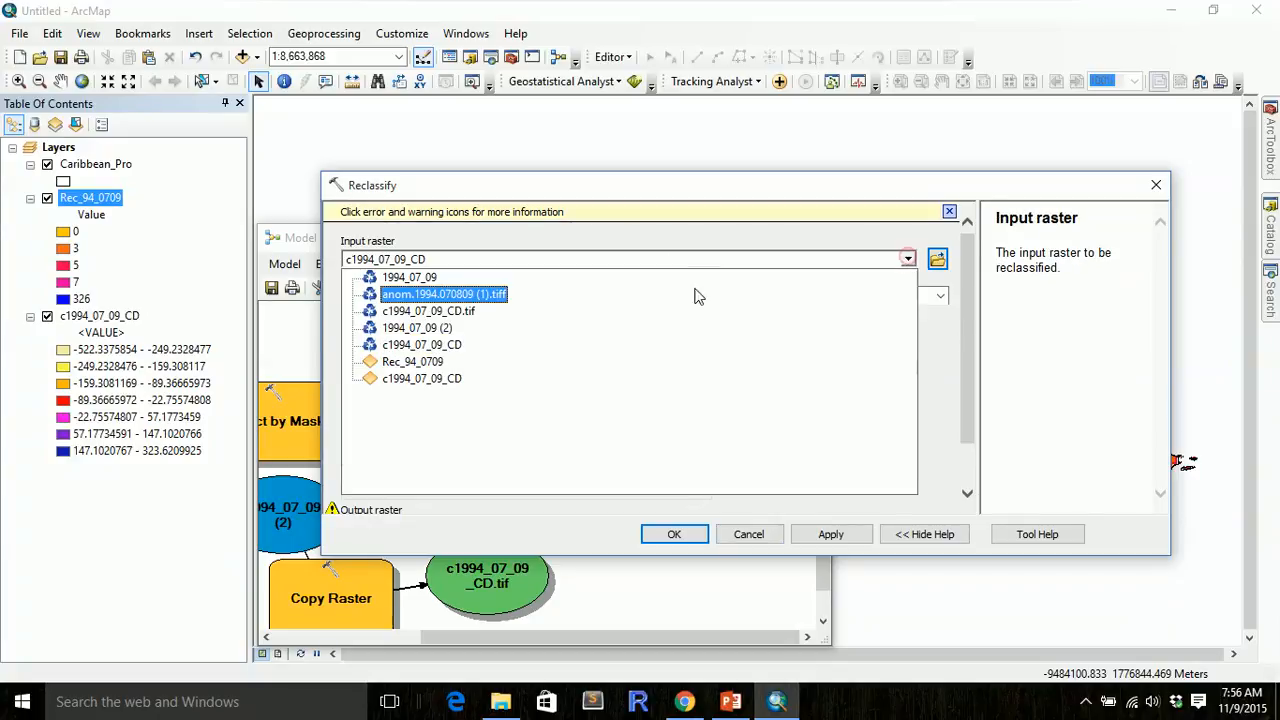
pyautogui.click(437, 362)
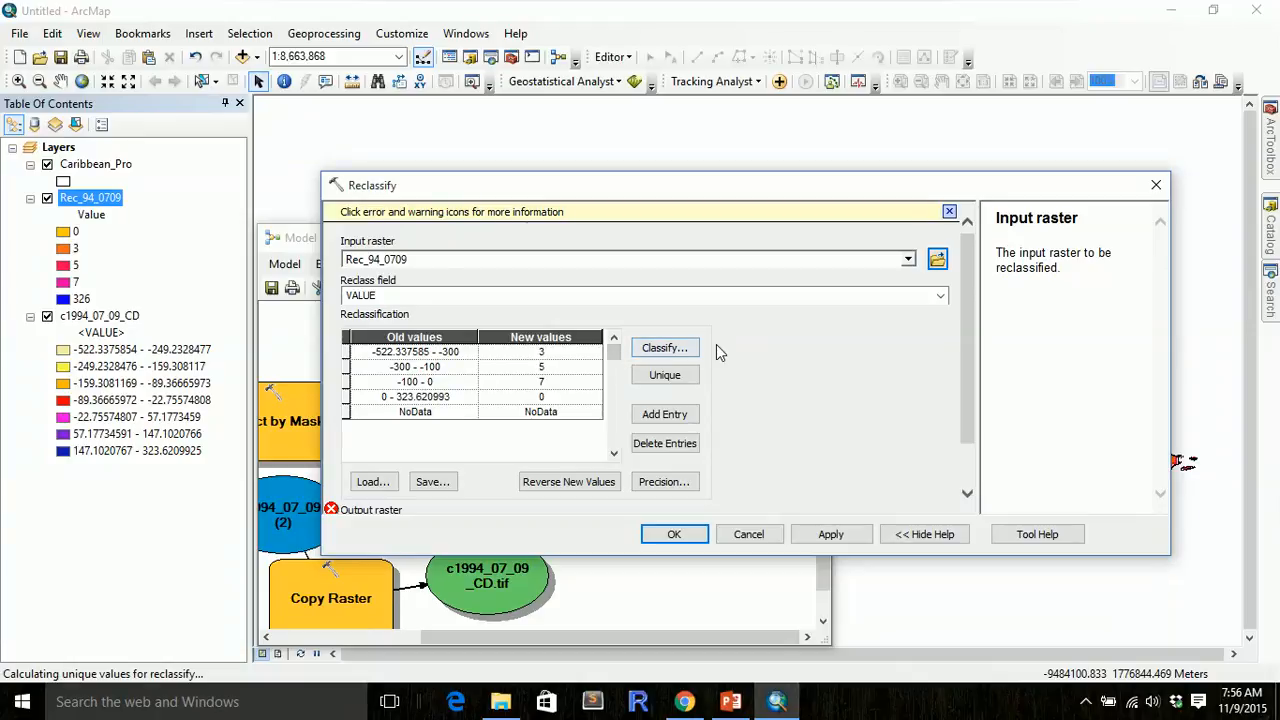
pyautogui.click(1156, 185)
# - Add a second Reclassify tool to the model below the first and set Rec_94_0709 as its input raster
pyautogui.rightClick(703, 498)
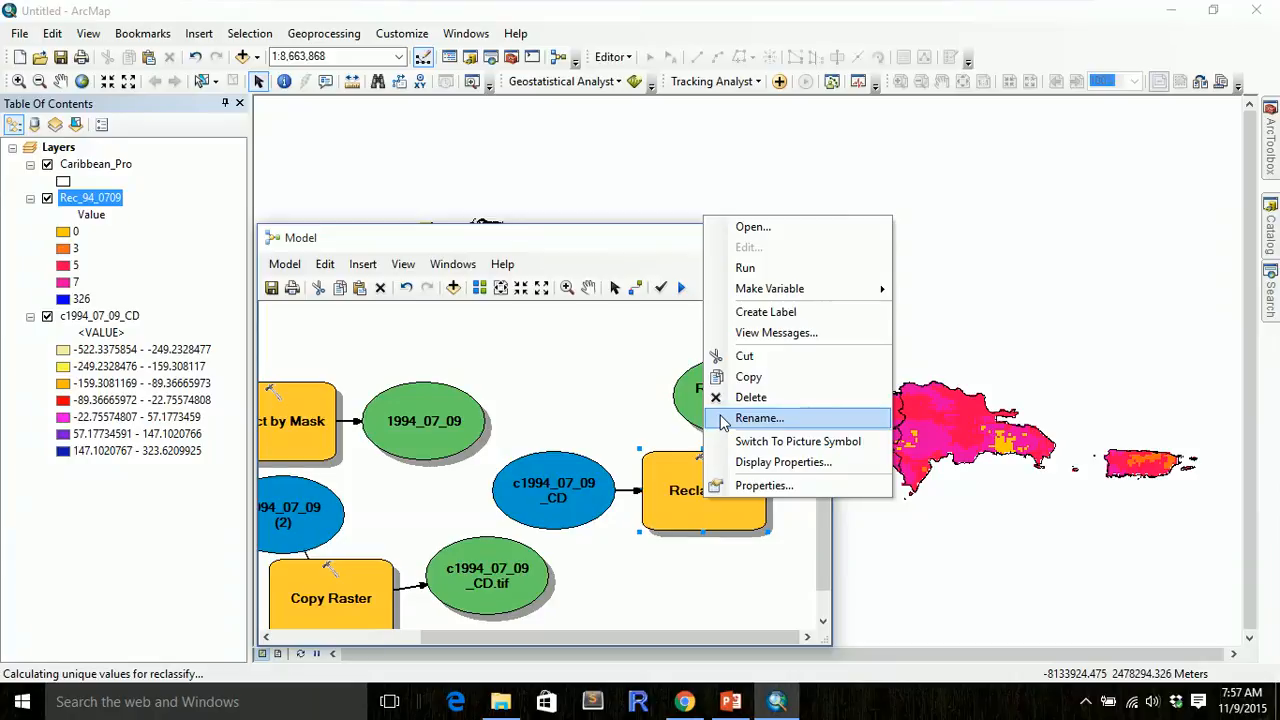
pyautogui.click(690, 575)
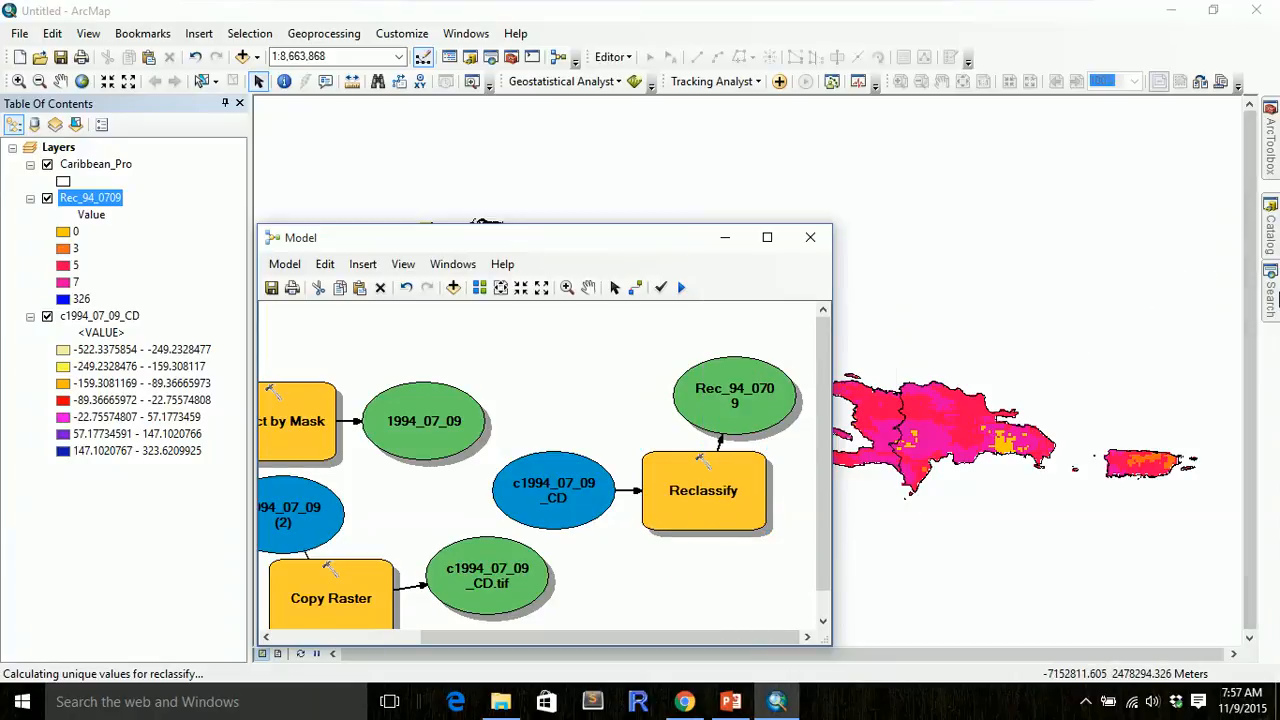
pyautogui.click(1272, 291)
pyautogui.moveTo(1105, 297); pyautogui.dragTo(690, 602)
pyautogui.doubleClick(683, 598)
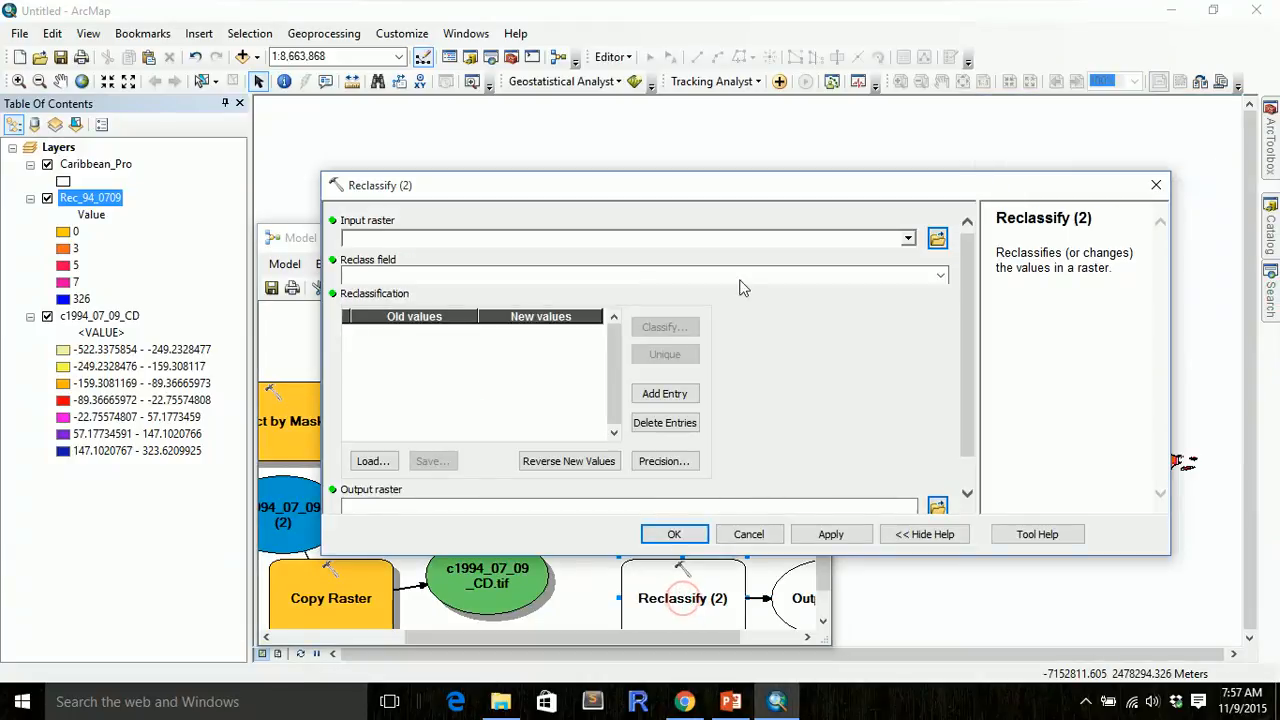
pyautogui.click(908, 238)
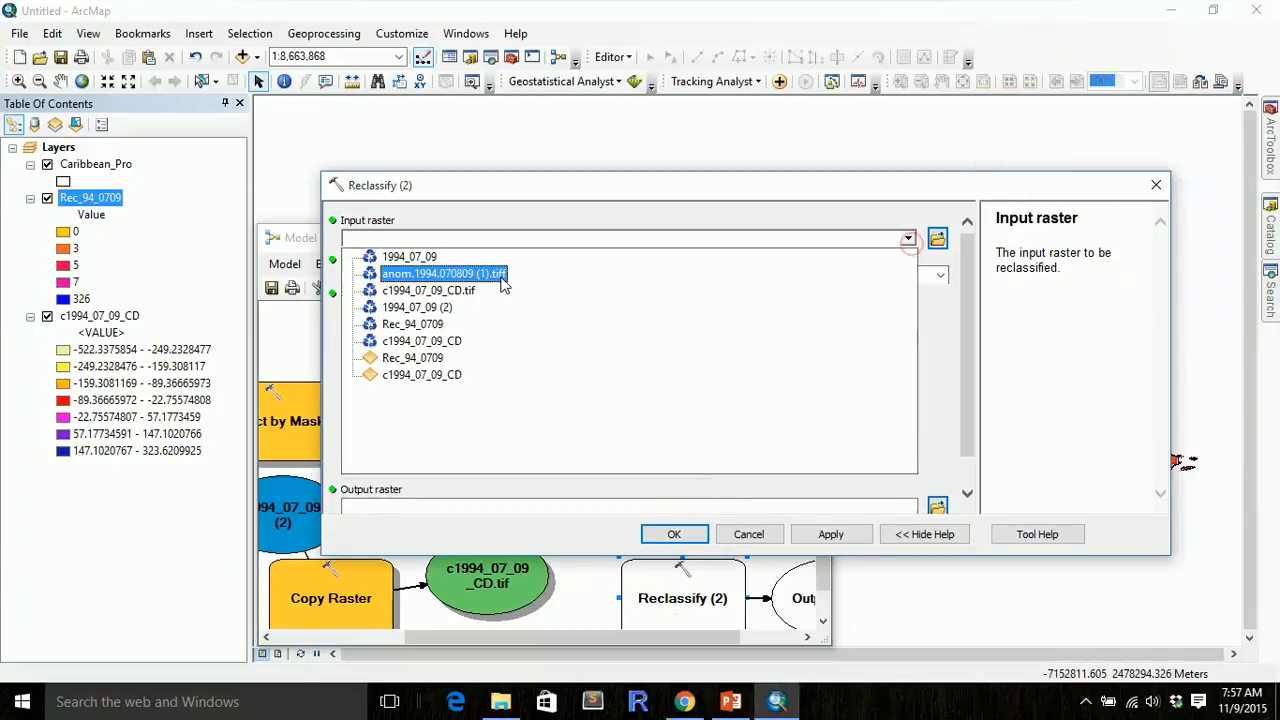
pyautogui.click(445, 366)
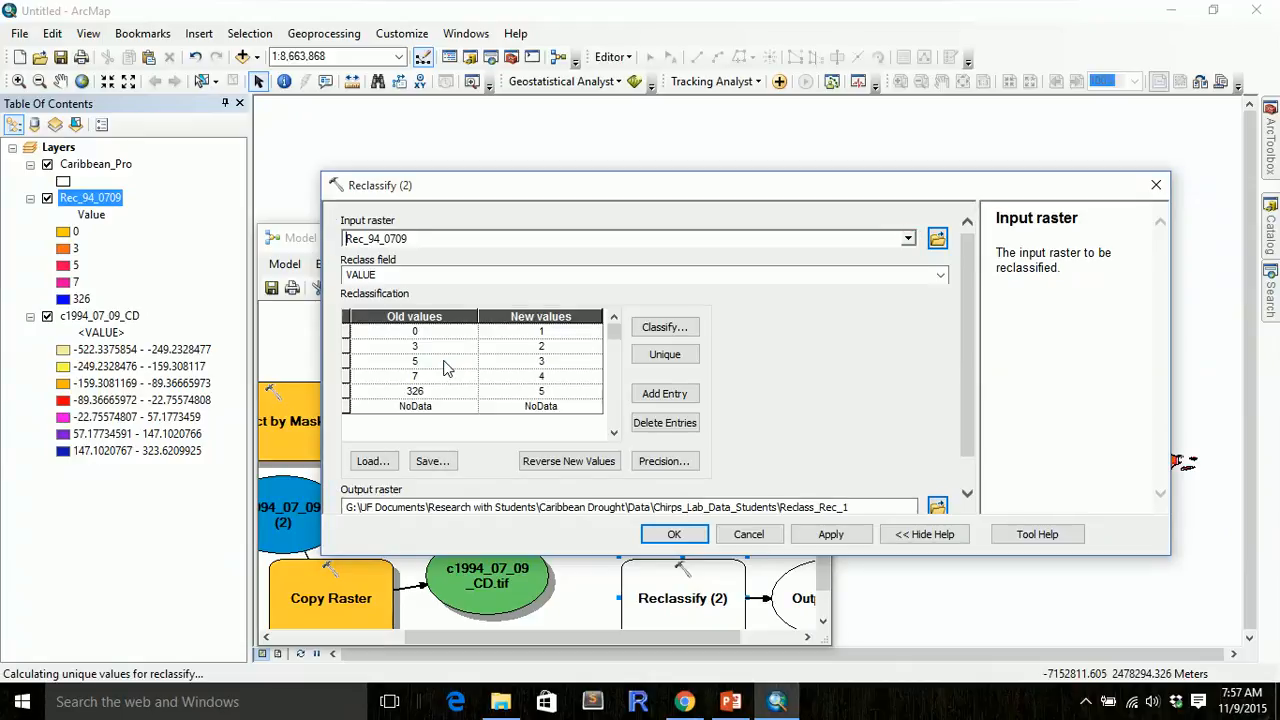
# - Reclassify old values 0, 3, 5 and 7 to 0, 3, 5 and 7, and old value 326 to 0
pyautogui.click(543, 339)
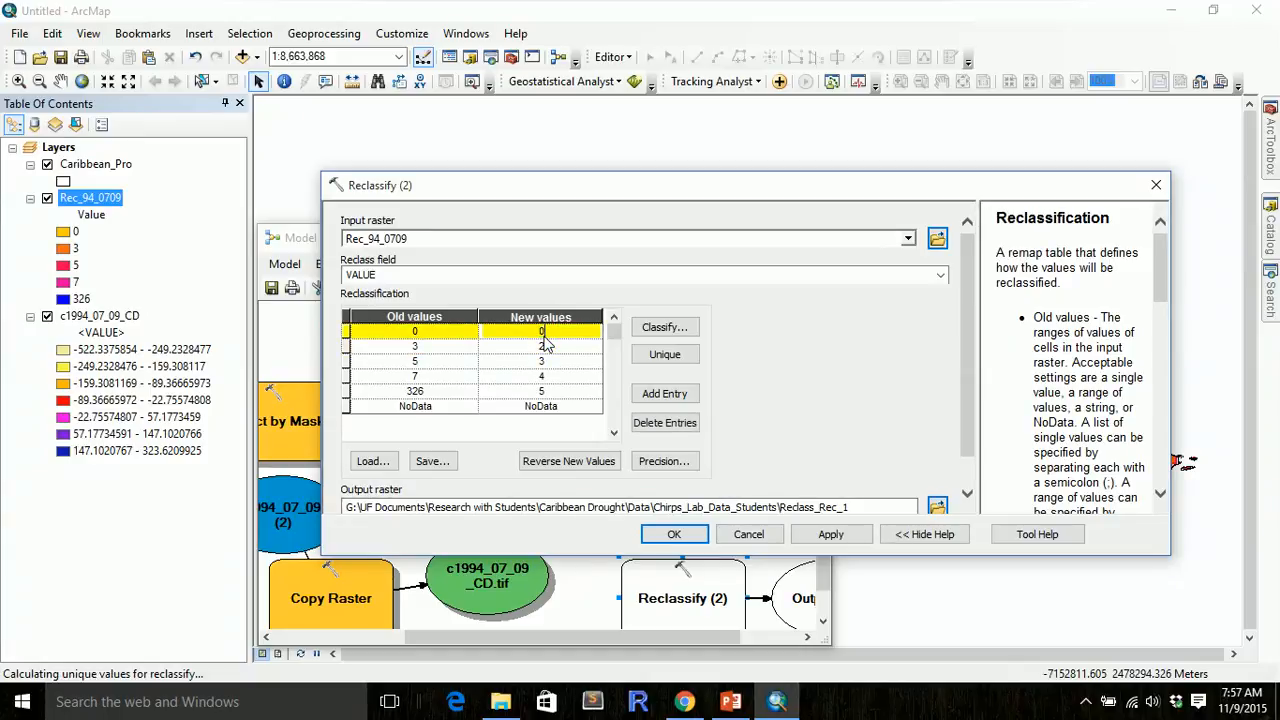
pyautogui.click(545, 343)
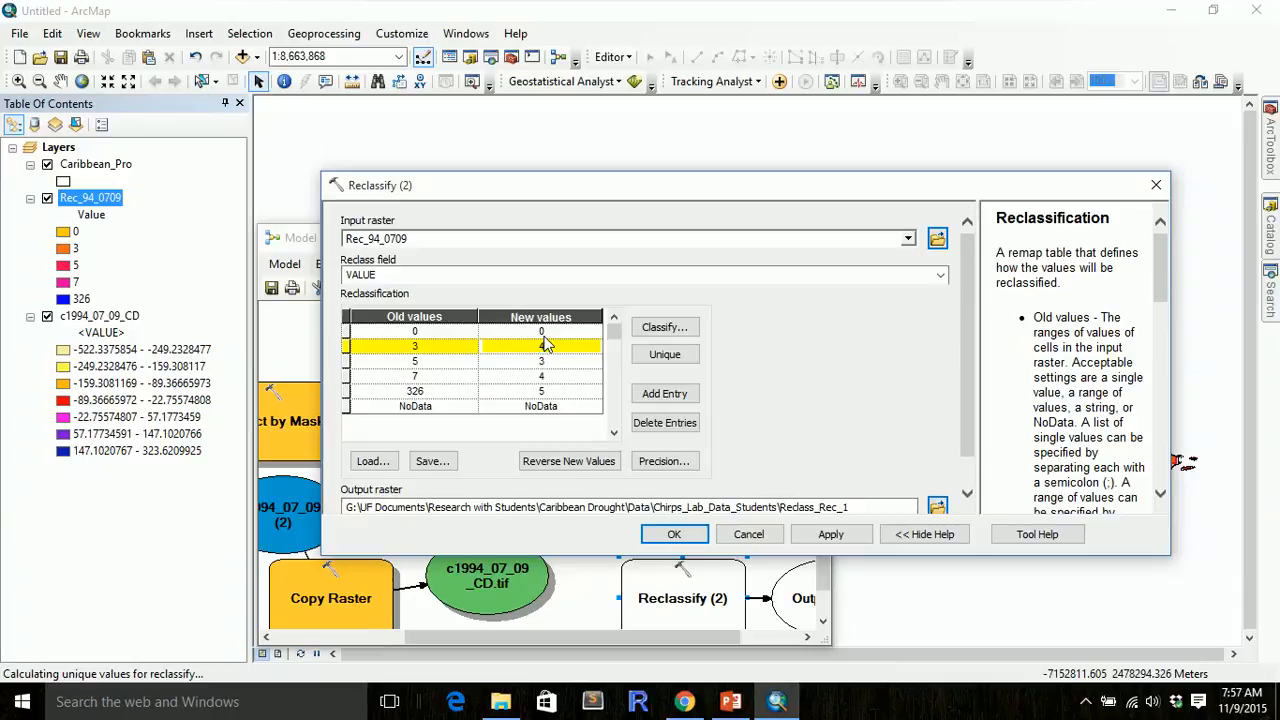
pyautogui.press('Down')
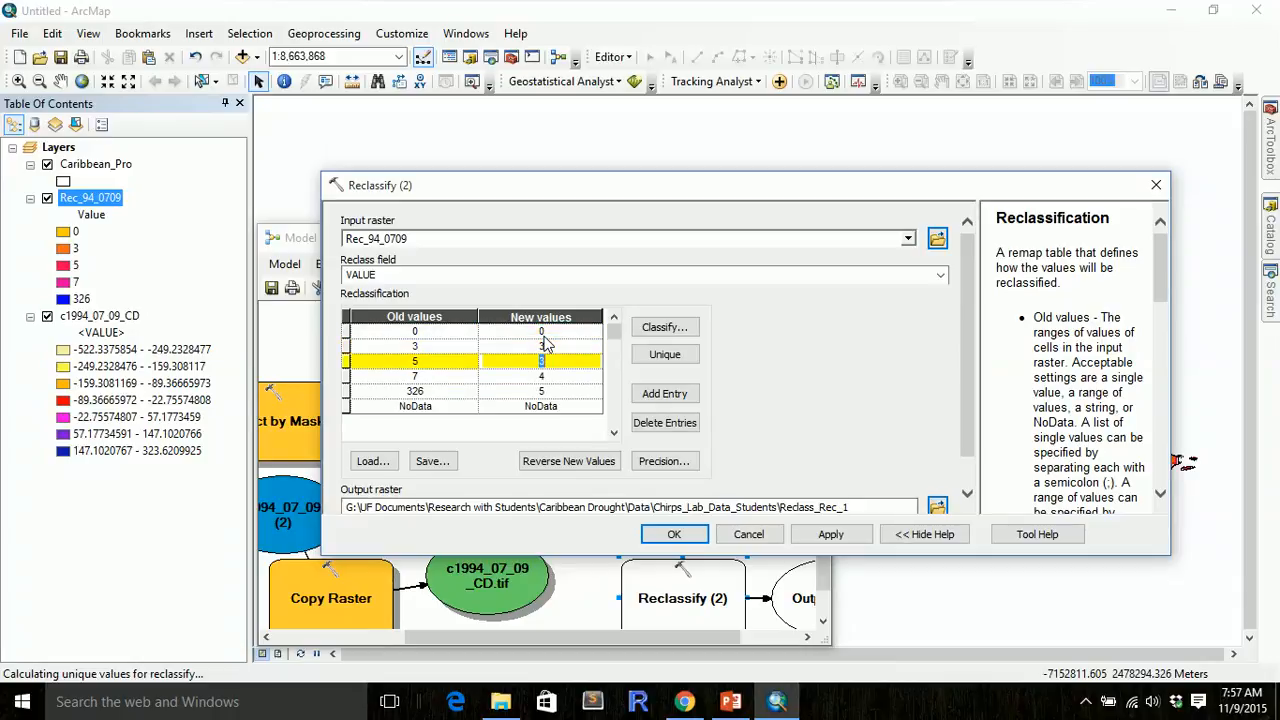
pyautogui.press('Down')
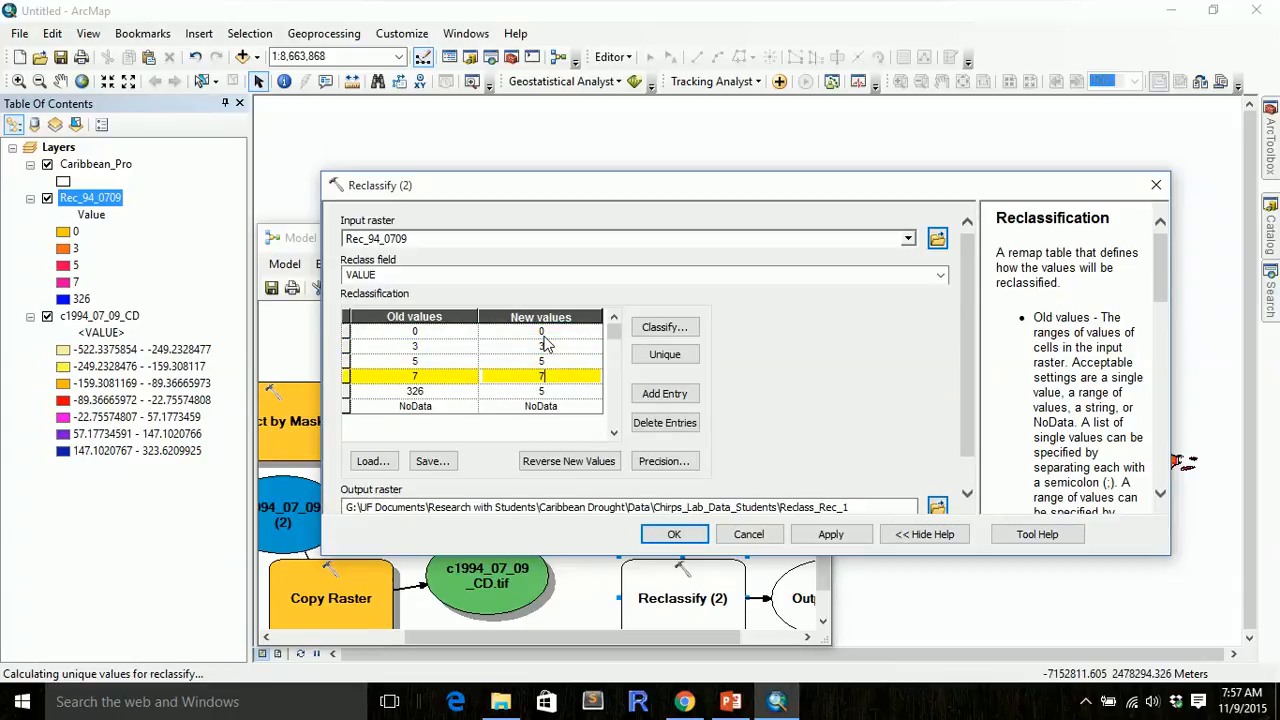
pyautogui.press('Down')
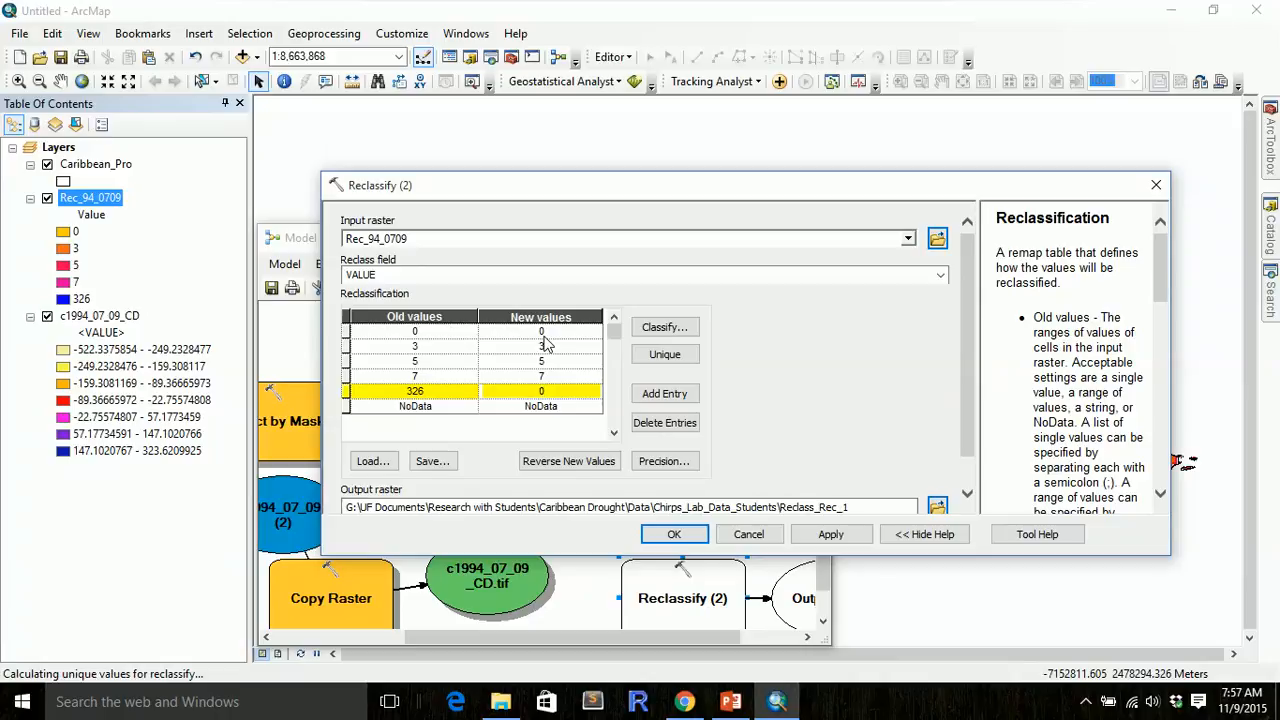
pyautogui.click(789, 406)
# - Name the output raster Rec_94_0709_2 in the Chirps_Lab_Data_Students folder and accept the Reclassify (2) settings
pyautogui.scroll(-1, 948, 442)
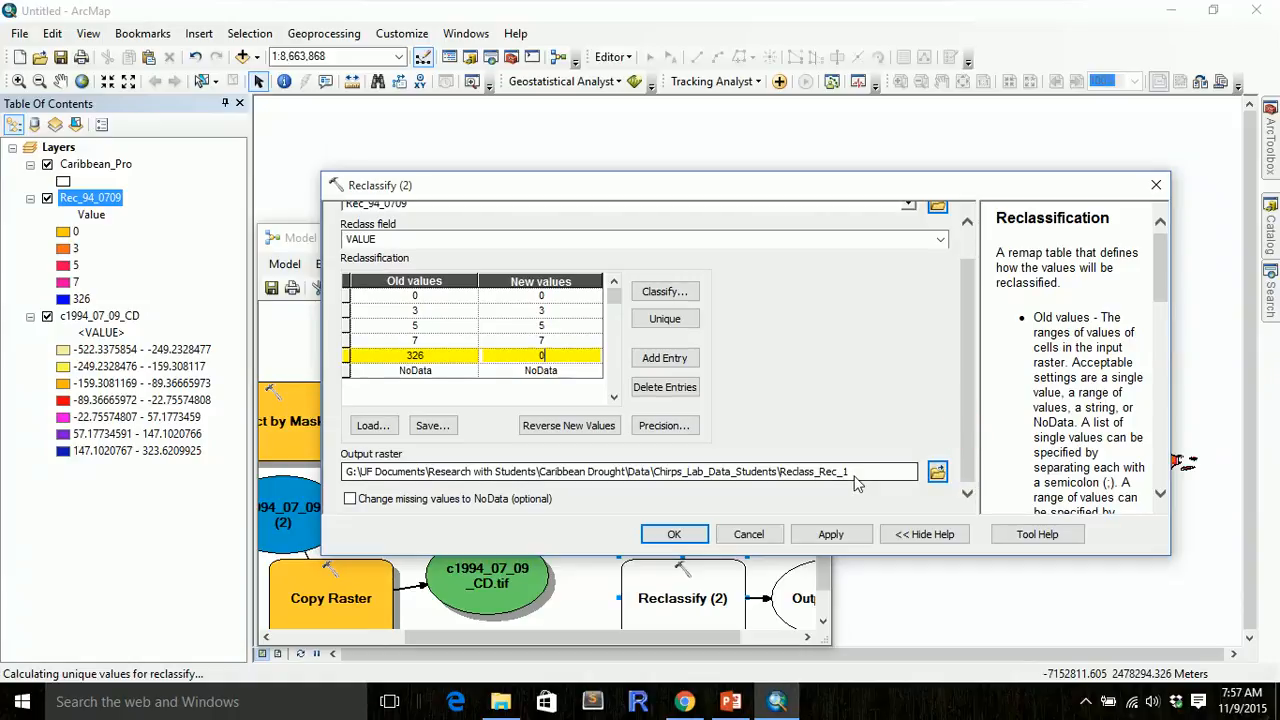
pyautogui.moveTo(849, 471); pyautogui.dragTo(792, 477)
pyautogui.press('BackSpace')
pyautogui.press('BackSpace')
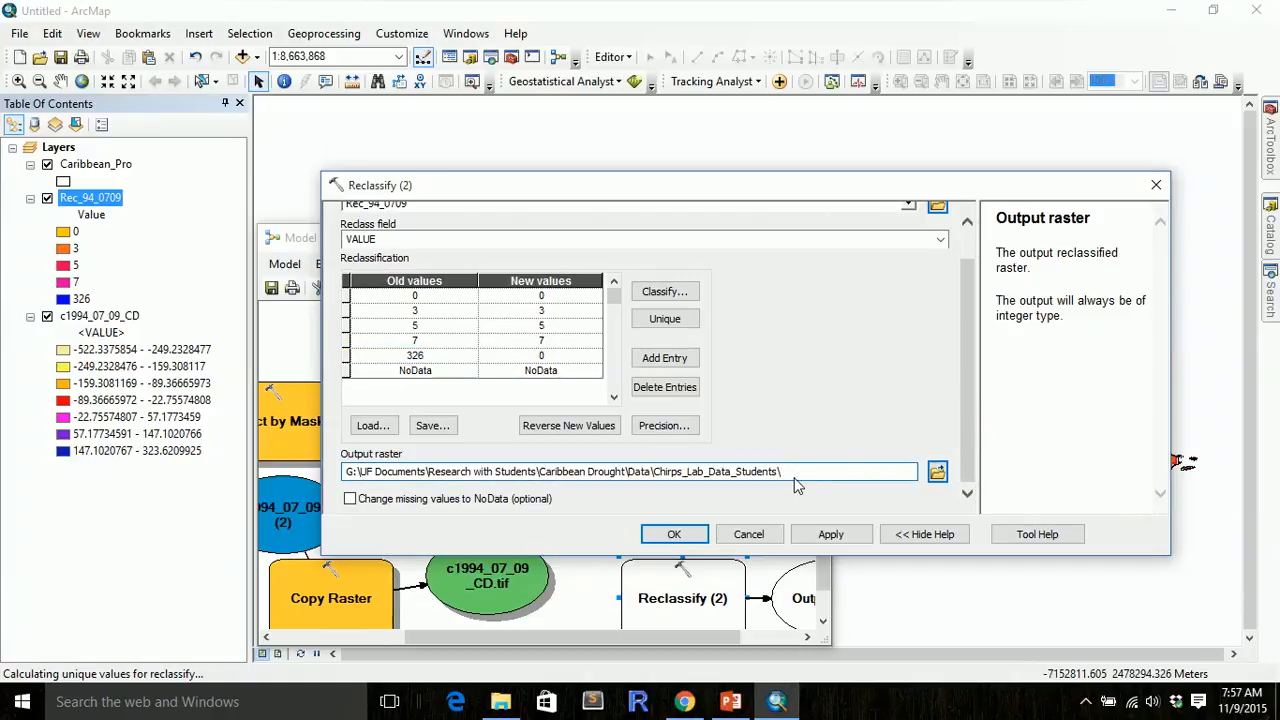
pyautogui.write('Rec_94_0709')
pyautogui.write('_2')
pyautogui.click(673, 536)
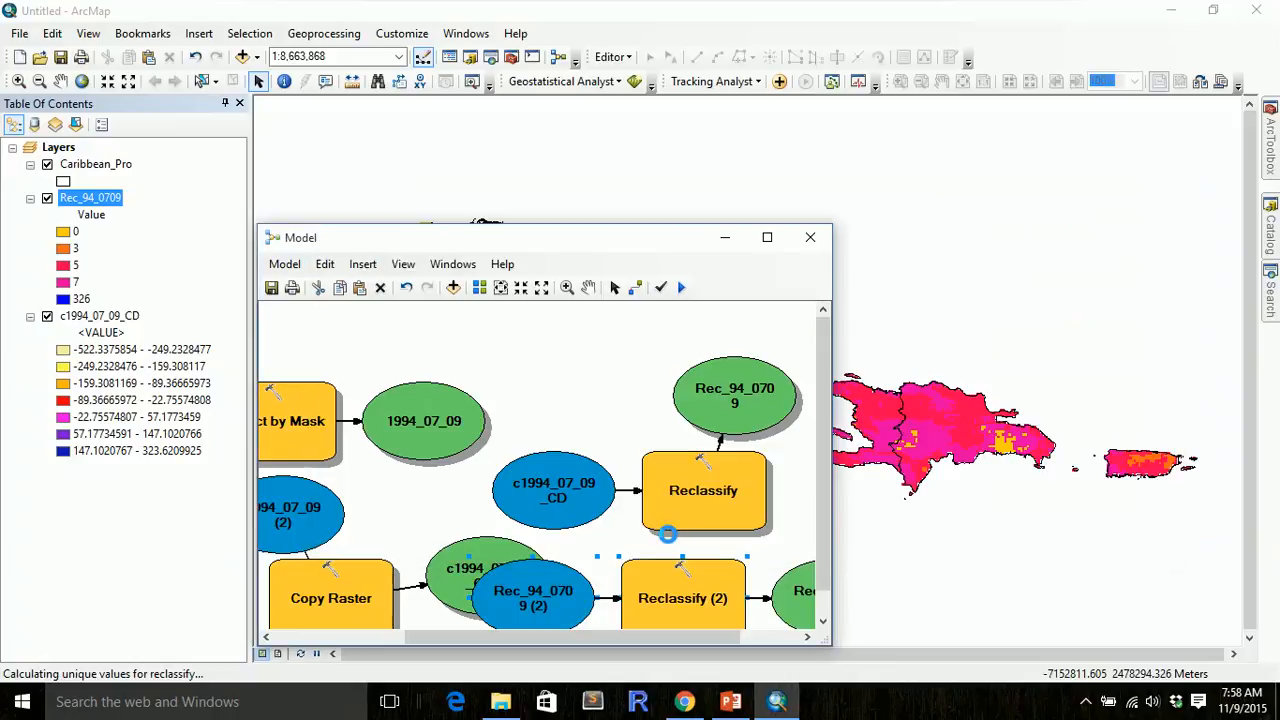
# - Set the Rec_94_0709_2 output in the model to be added to the display
pyautogui.moveTo(826, 533); pyautogui.dragTo(826, 560)
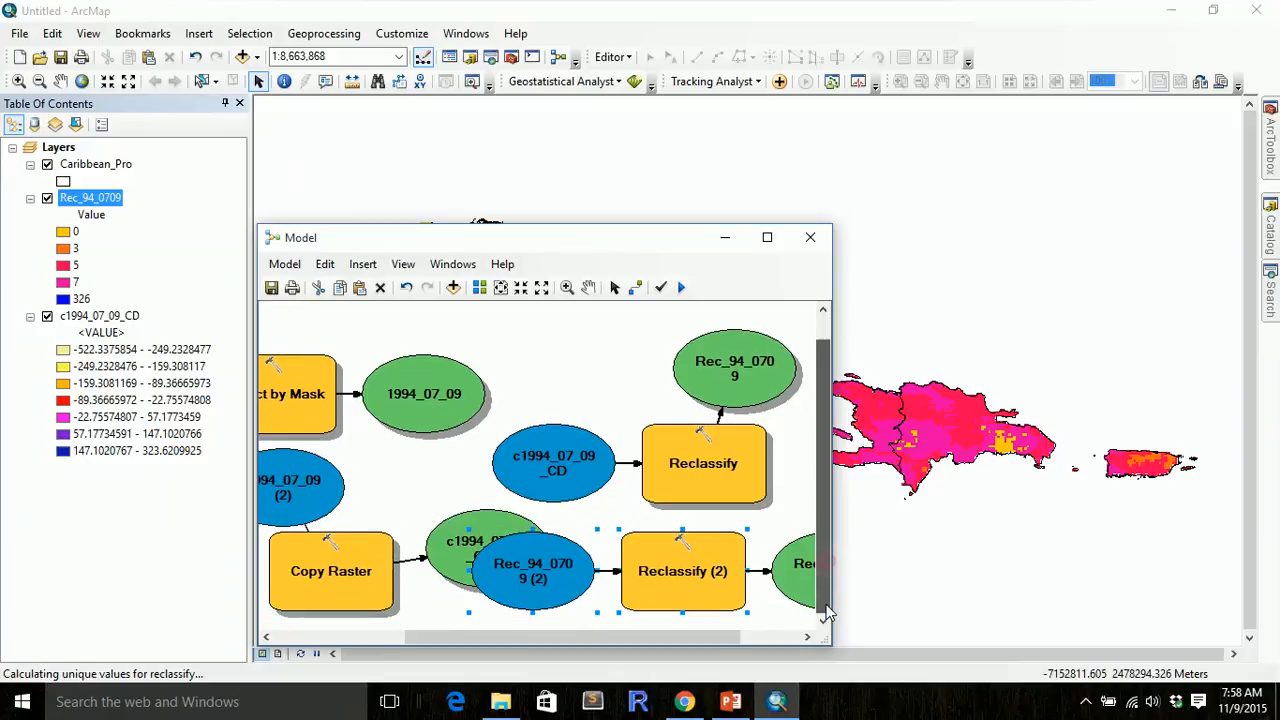
pyautogui.click(790, 560)
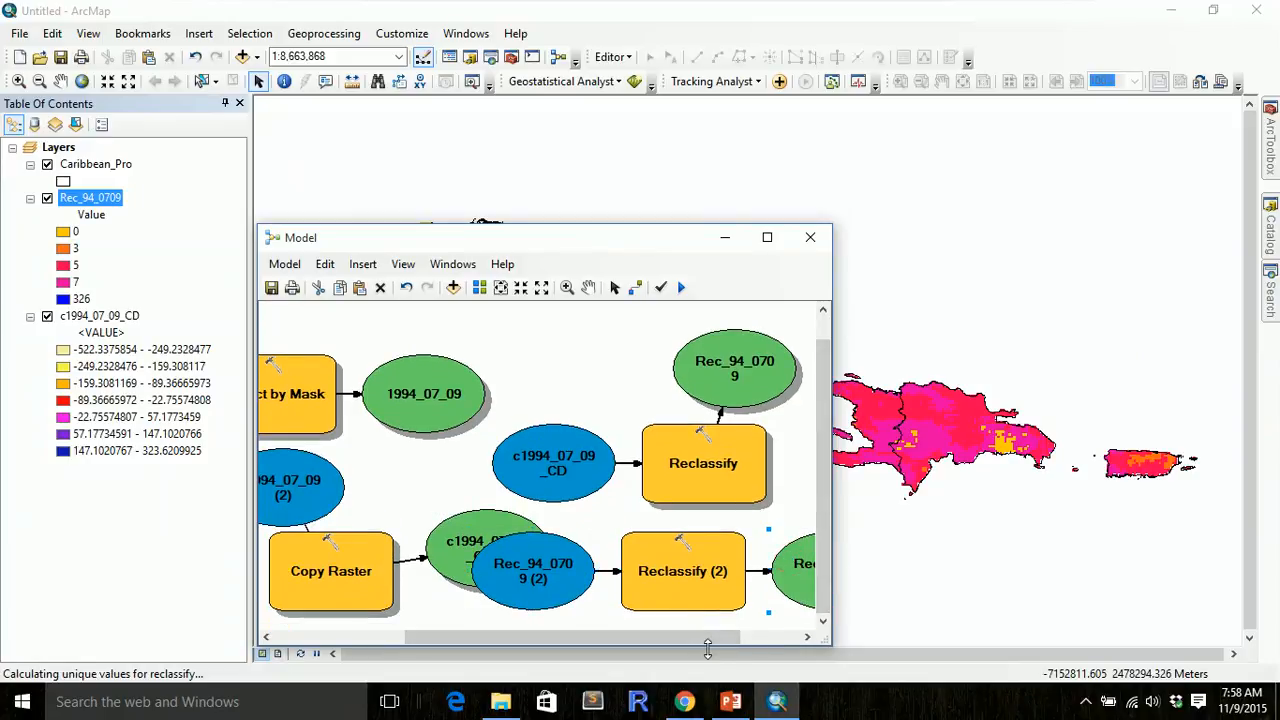
pyautogui.moveTo(714, 640); pyautogui.dragTo(772, 640)
pyautogui.rightClick(768, 580)
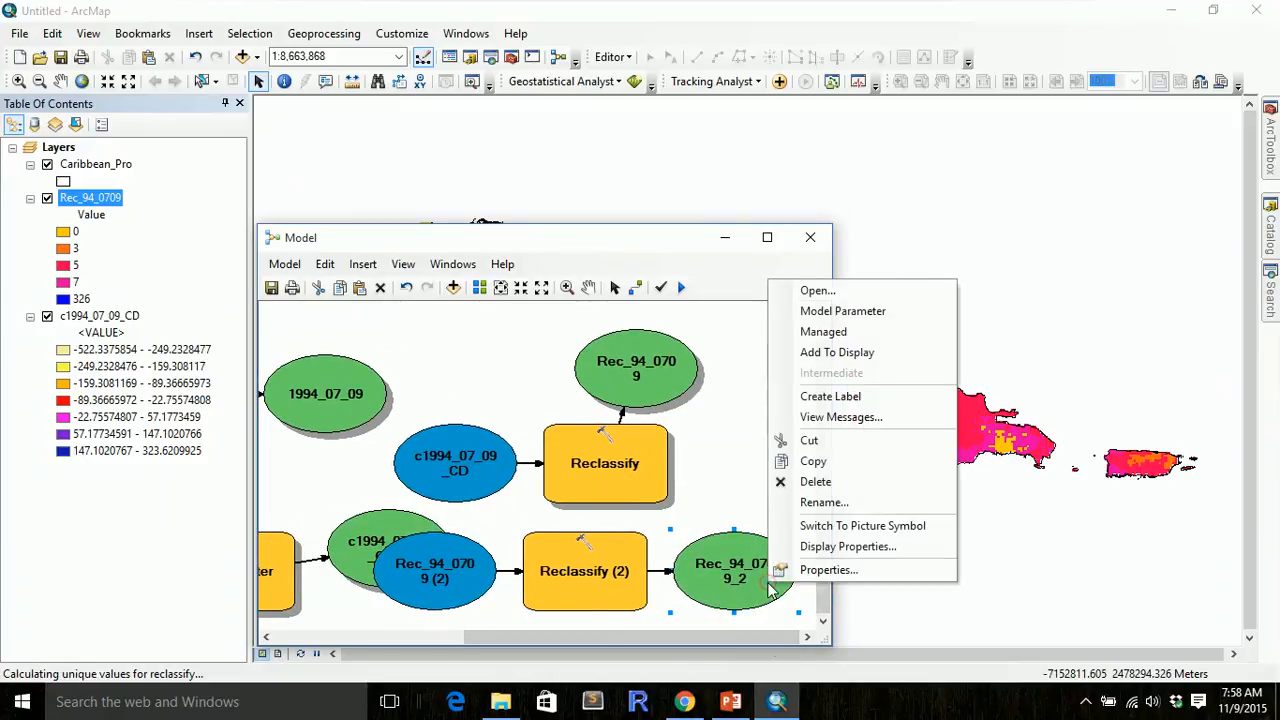
pyautogui.click(840, 350)
# - Run the Reclassify (2) tool and minimize the model window to see the map
pyautogui.rightClick(586, 556)
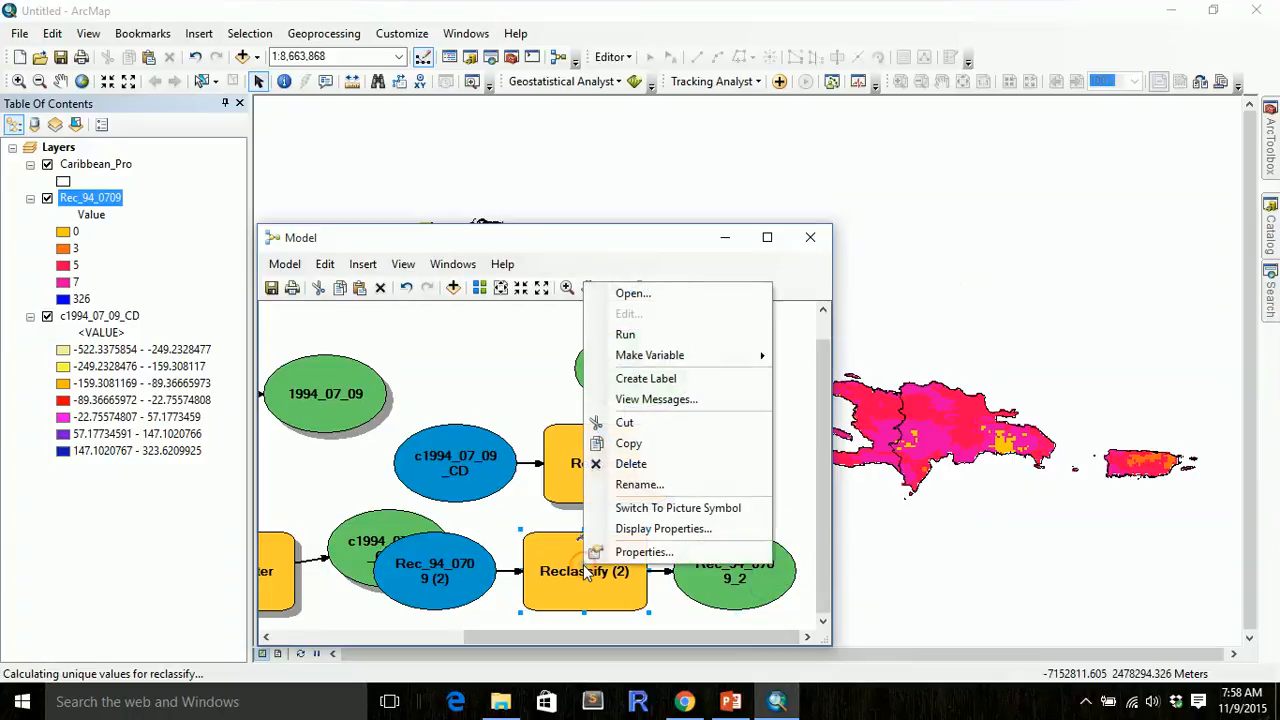
pyautogui.click(642, 332)
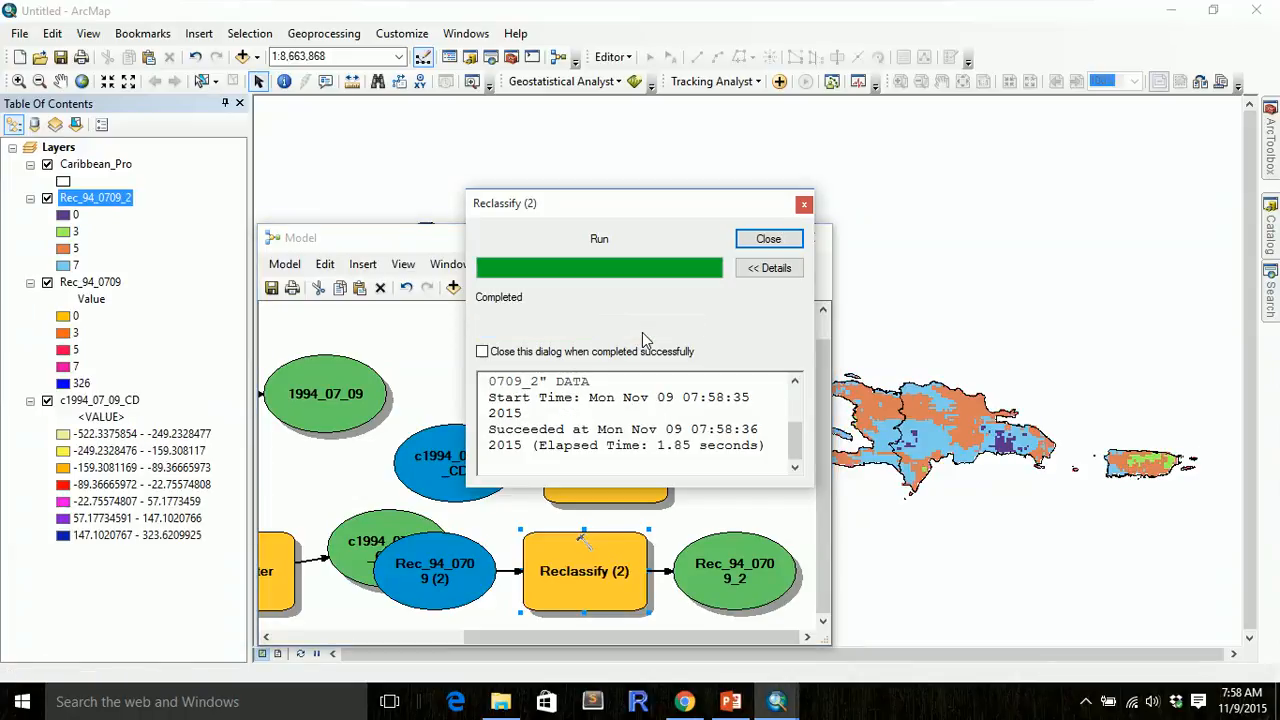
pyautogui.click(765, 241)
pyautogui.click(729, 241)
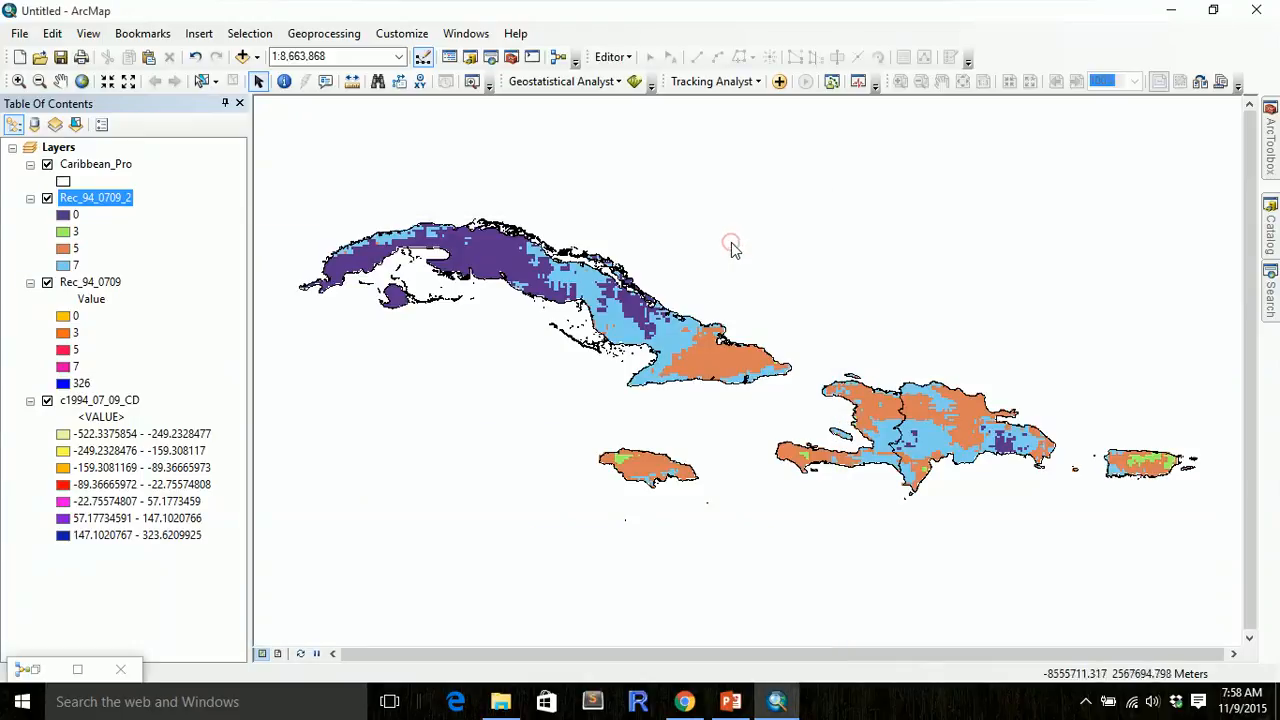
# - Remove the Rec_94_0709 layer from the map and apply the orange-red-magenta-blue color ramp to Rec_94_0709_2
pyautogui.rightClick(82, 283)
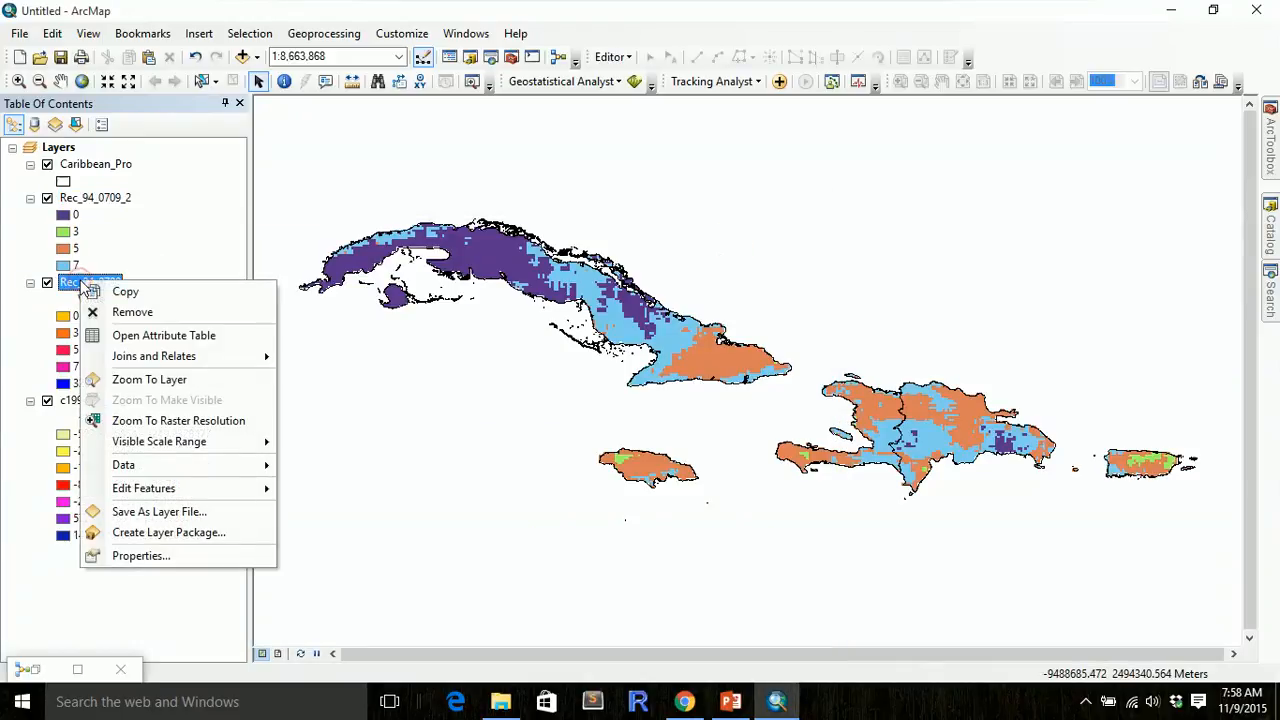
pyautogui.click(95, 313)
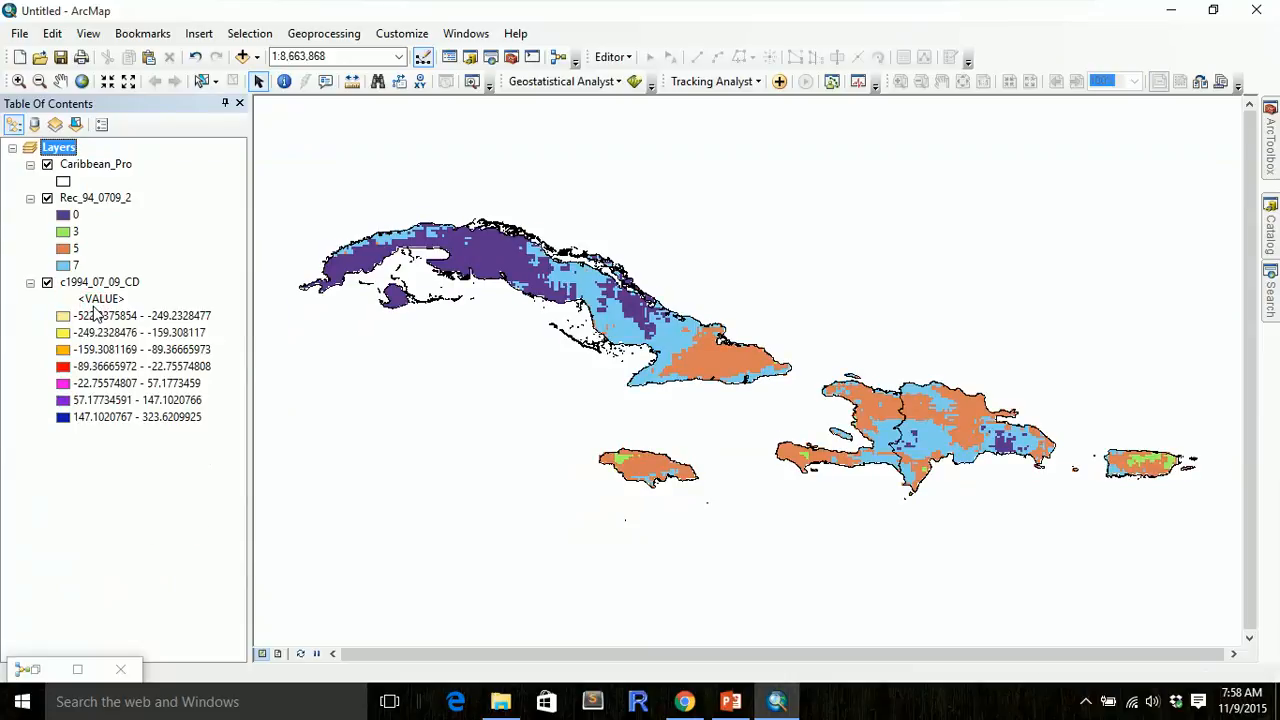
pyautogui.rightClick(107, 199)
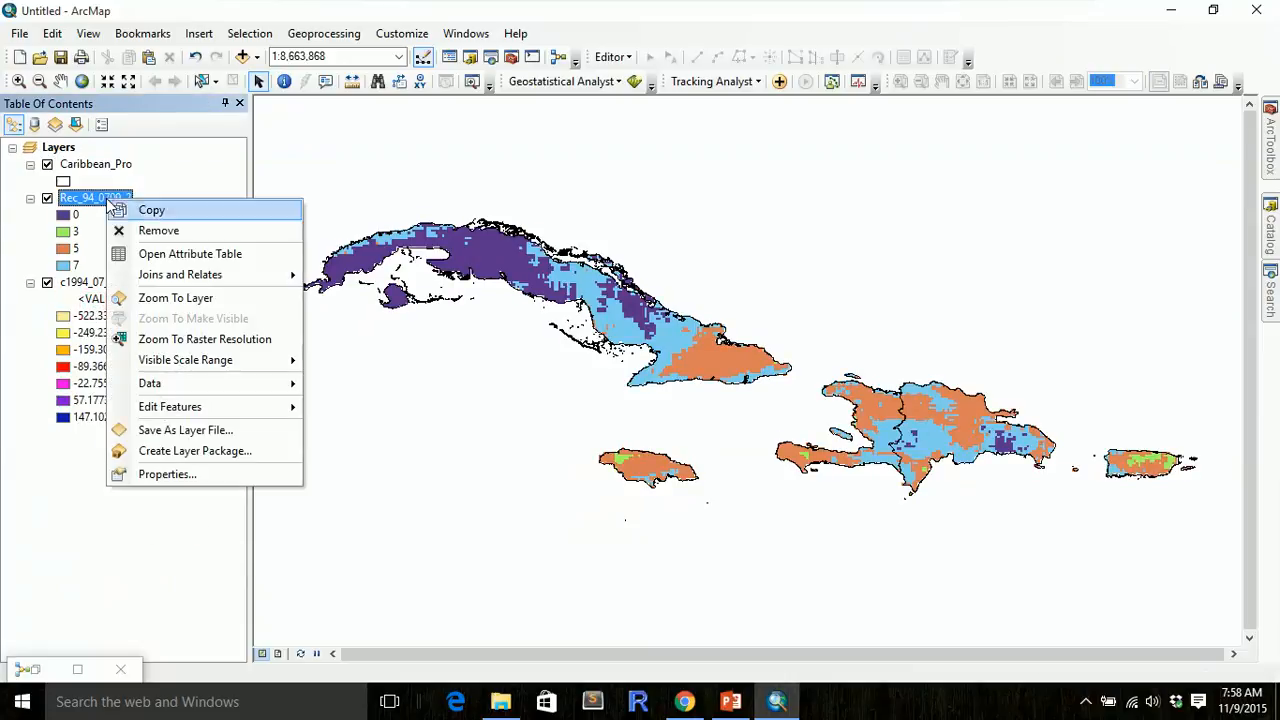
pyautogui.click(205, 476)
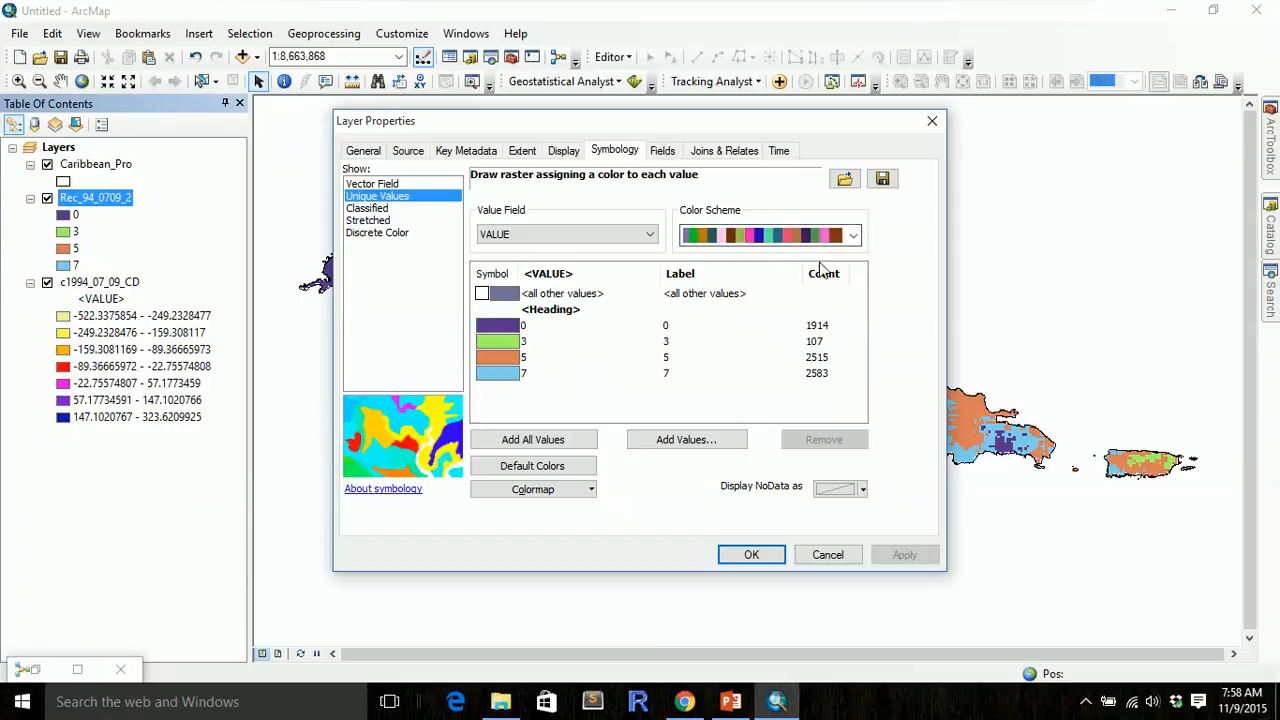
pyautogui.click(856, 245)
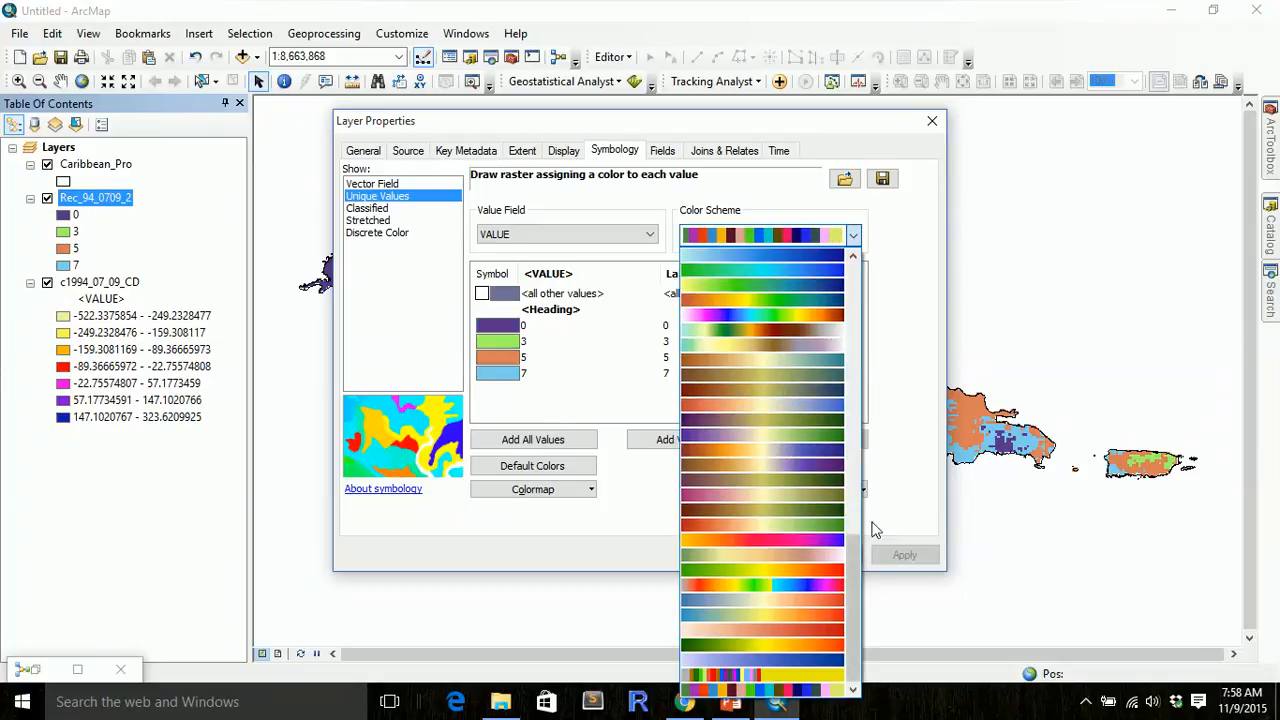
pyautogui.moveTo(858, 613); pyautogui.dragTo(868, 658)
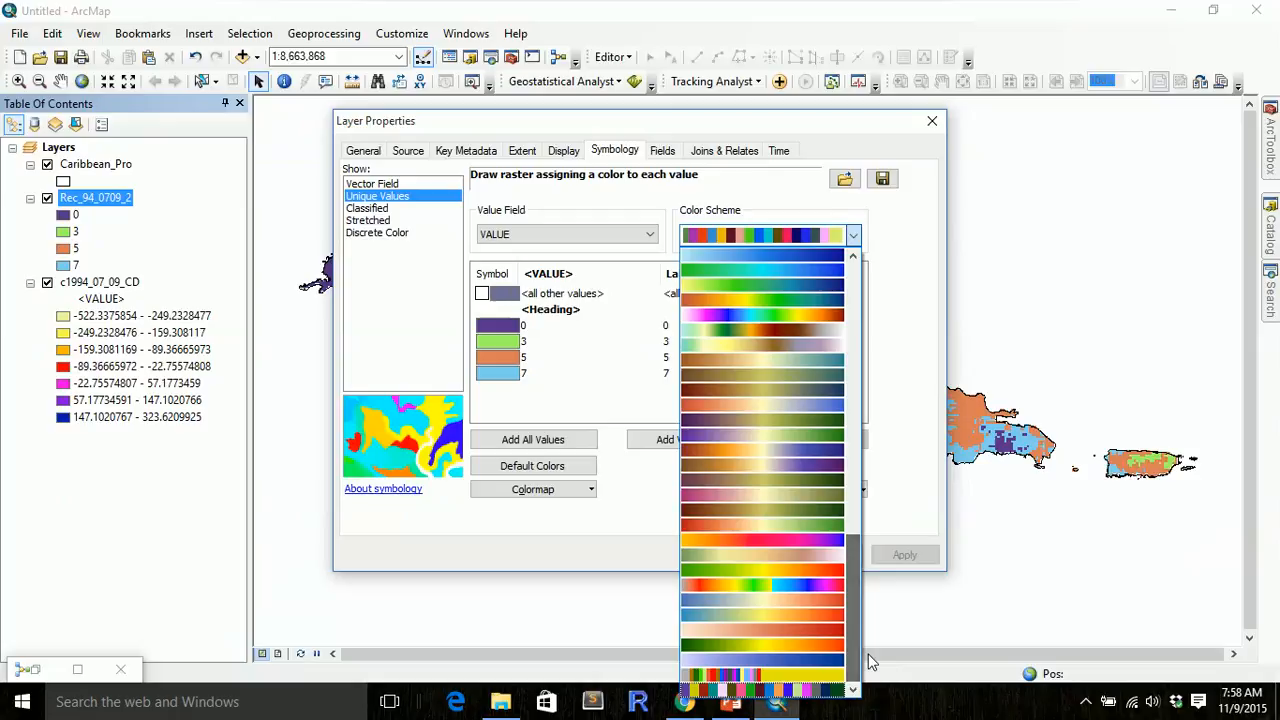
pyautogui.click(788, 536)
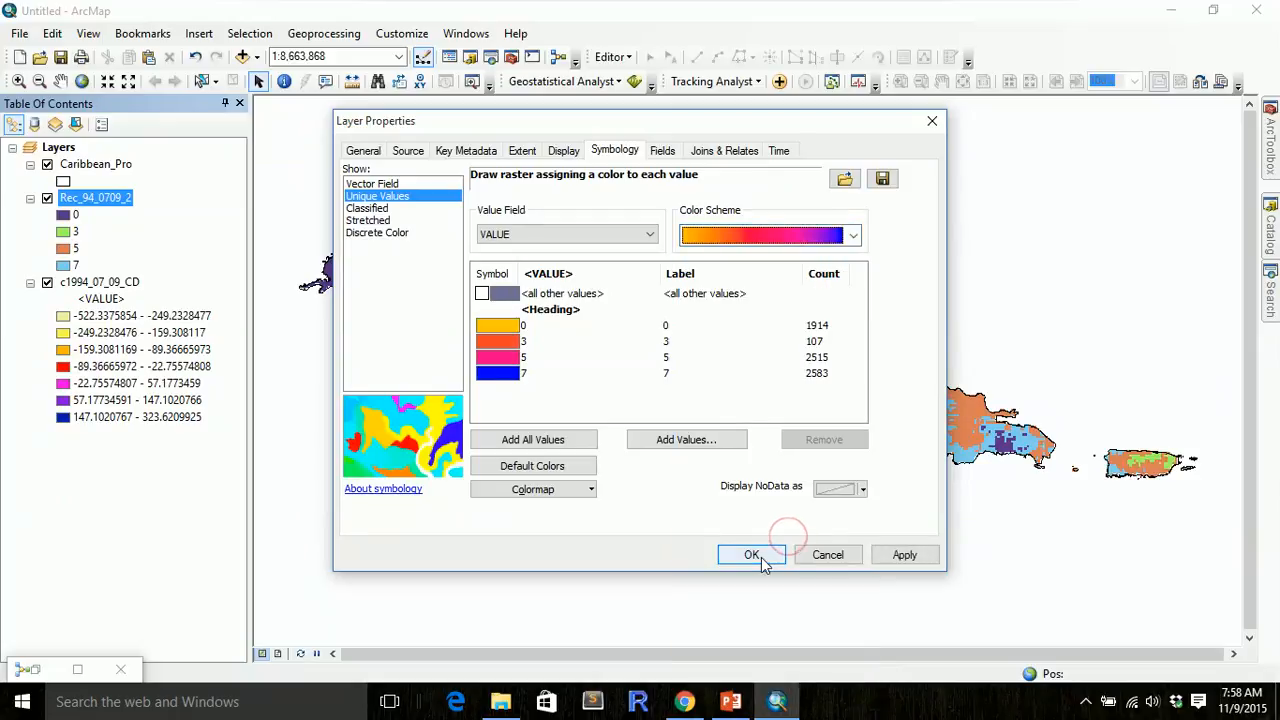
pyautogui.click(761, 557)
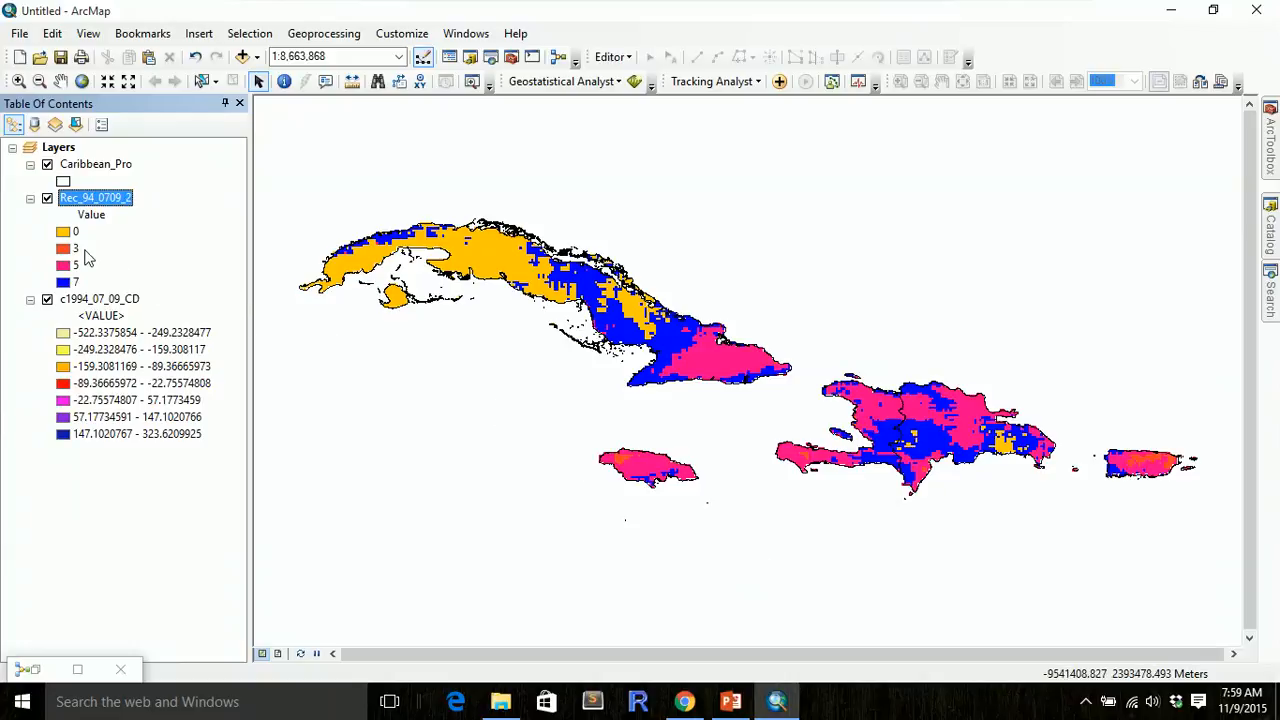
# - Change the symbol color of value 0 in the Rec_94_0709_2 layer to white
pyautogui.click(63, 232)
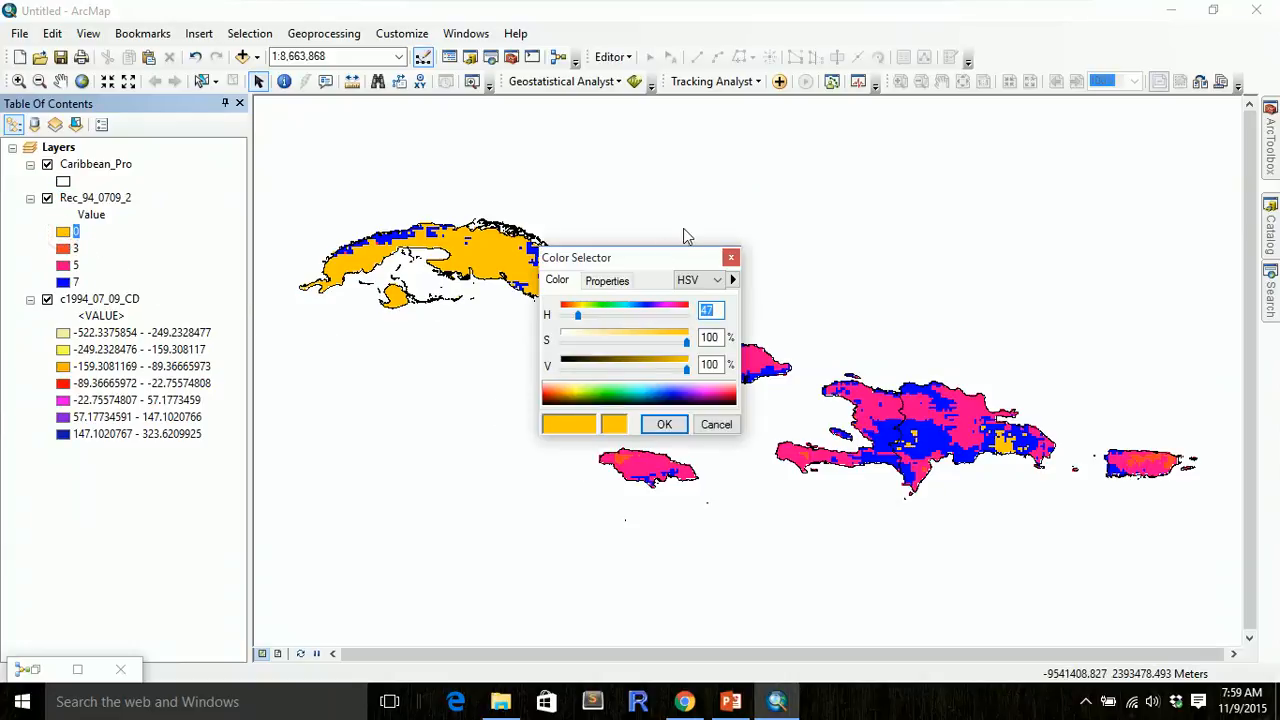
pyautogui.click(735, 260)
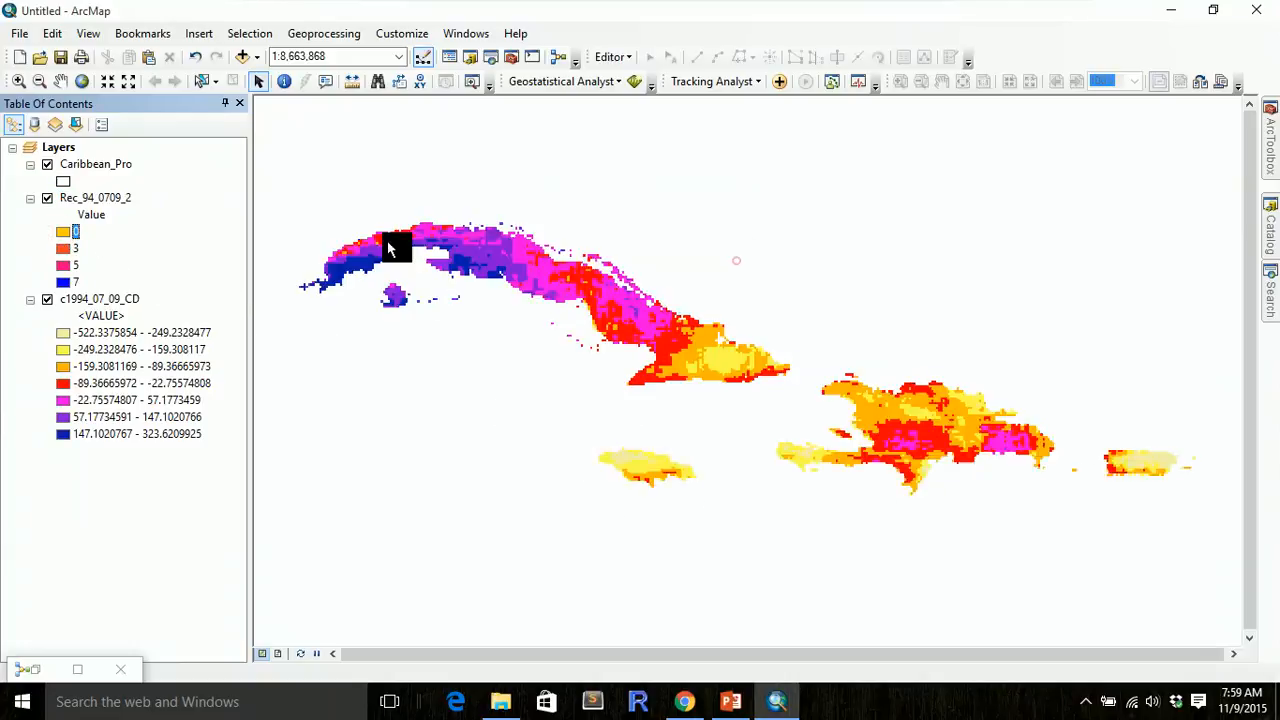
pyautogui.rightClick(128, 204)
pyautogui.click(245, 478)
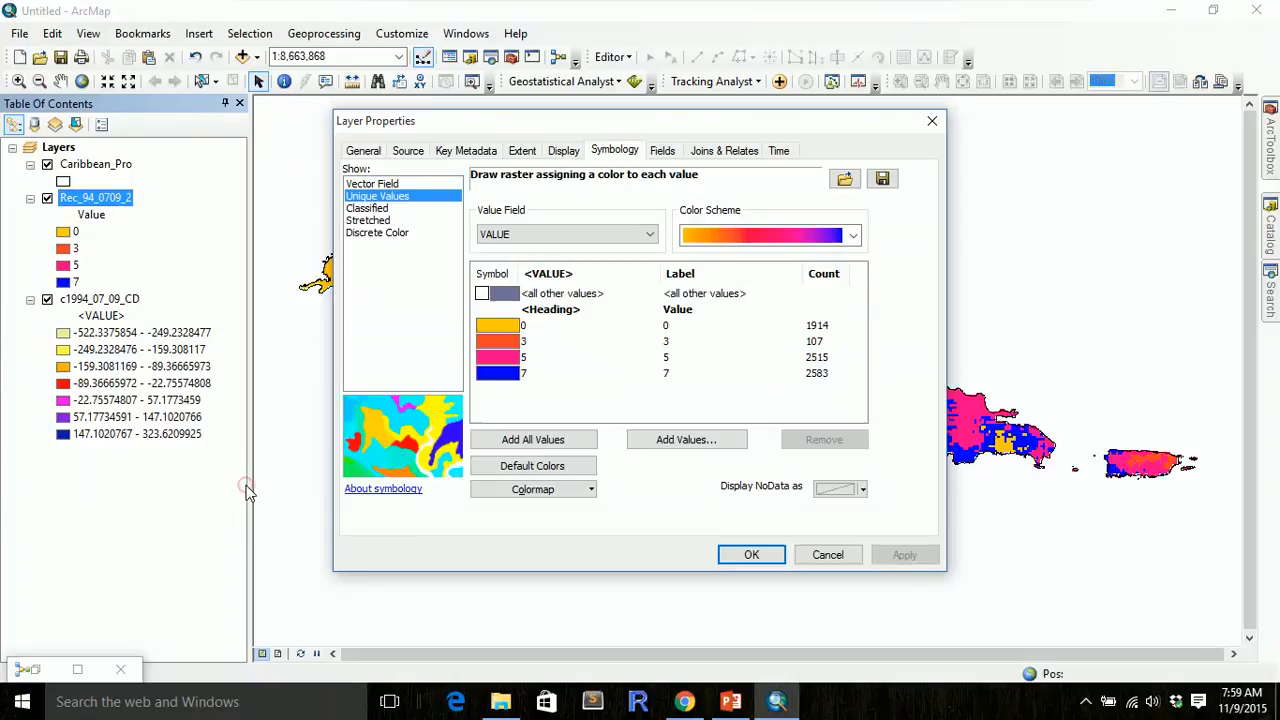
pyautogui.click(490, 327)
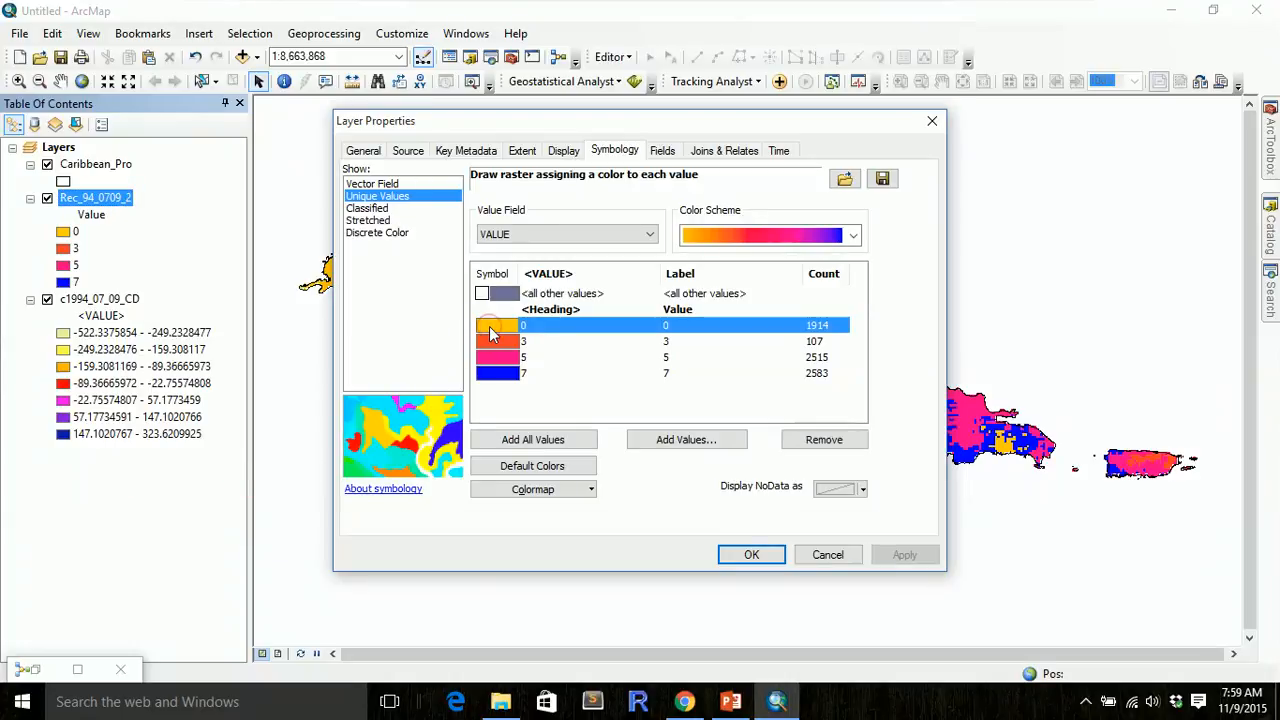
pyautogui.click(491, 329)
pyautogui.click(499, 363)
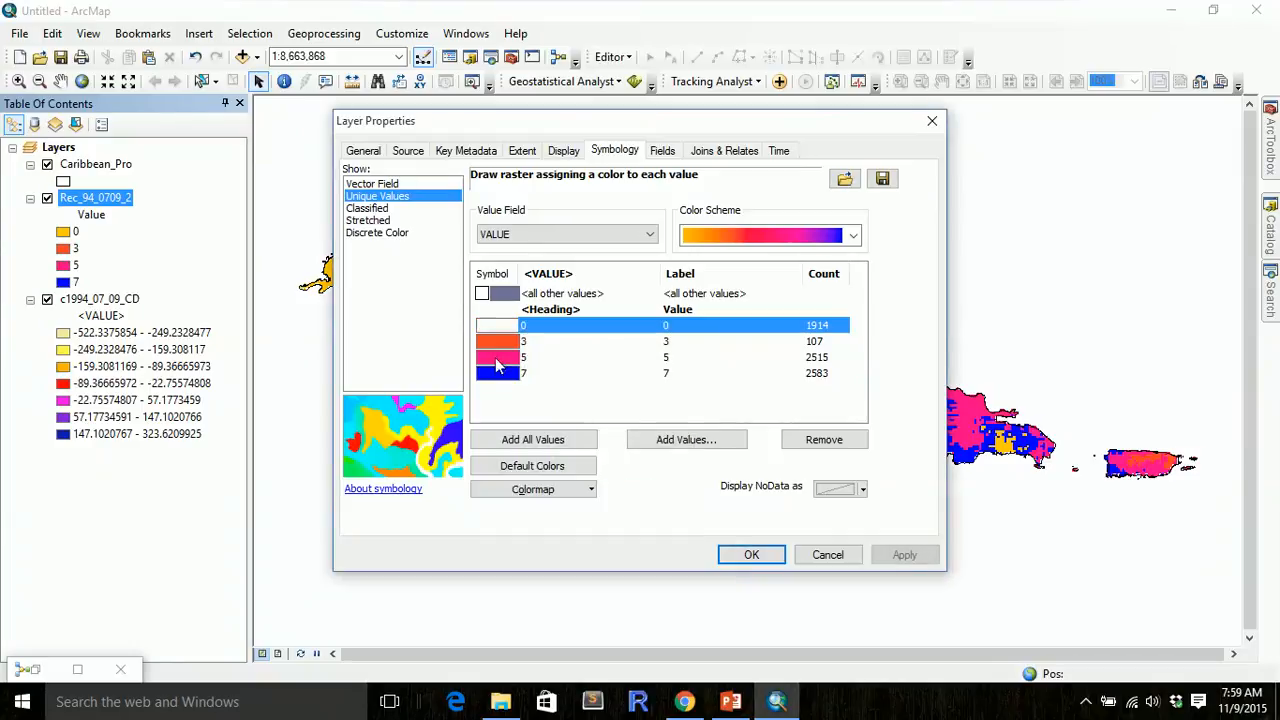
pyautogui.click(726, 557)
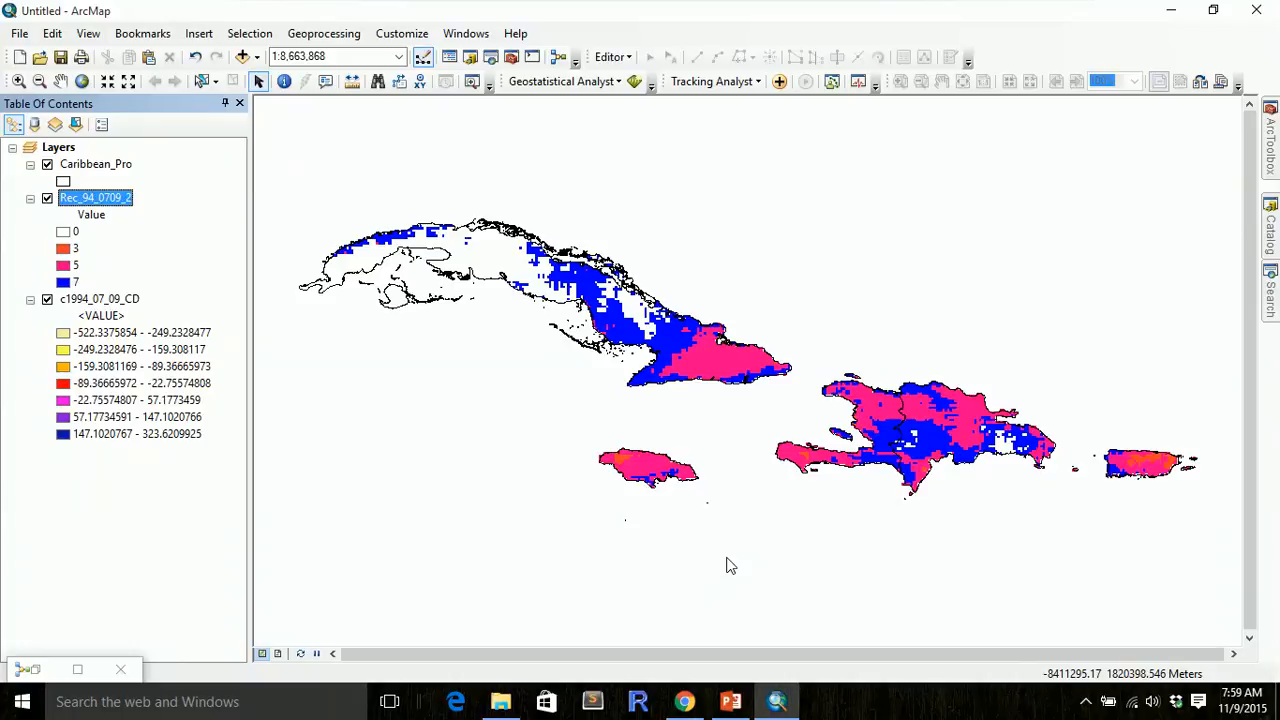
# - Change the label of value 3 in the Rec_94_0709_2 layer's symbology to "- 300 or >"
pyautogui.rightClick(126, 197)
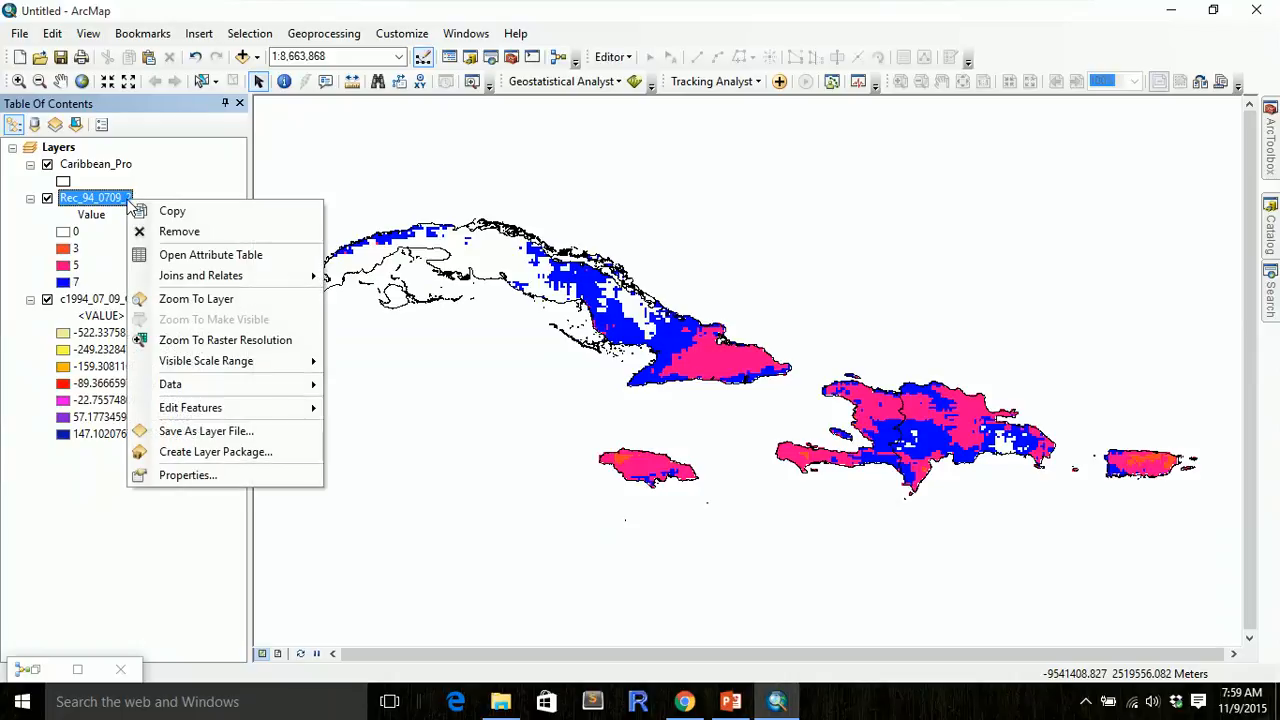
pyautogui.click(222, 476)
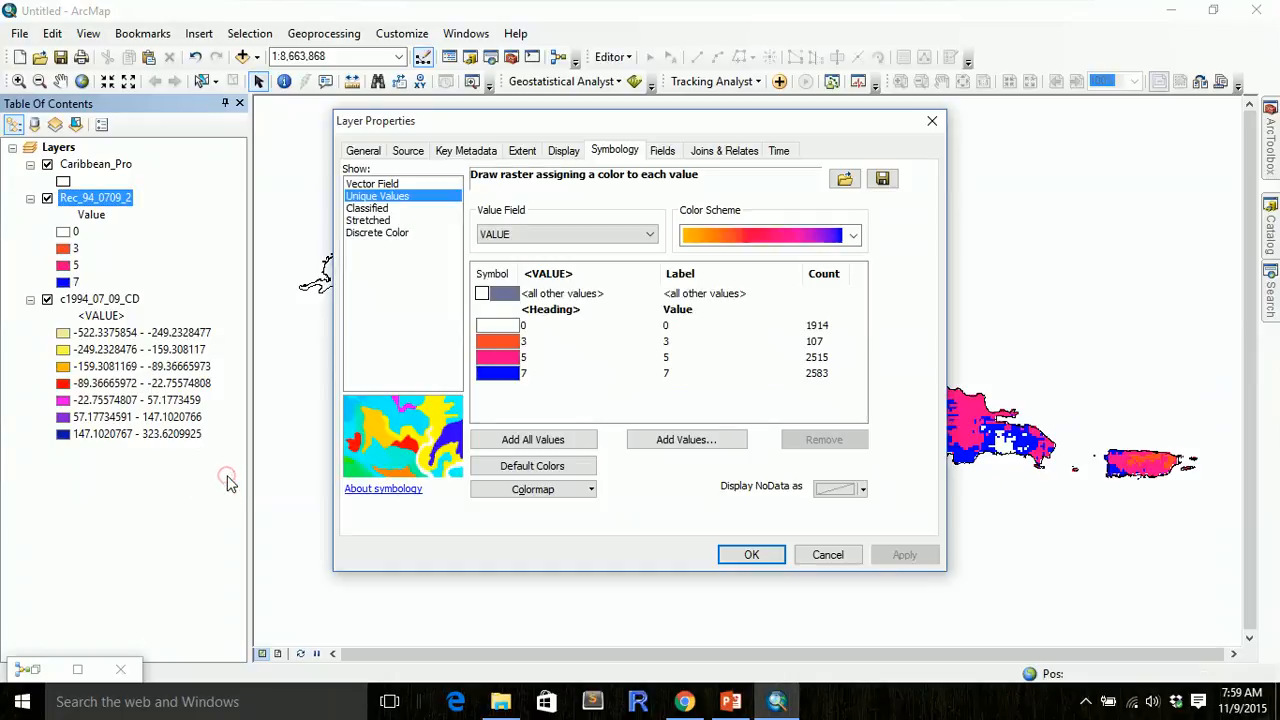
pyautogui.click(674, 342)
pyautogui.press('BackSpace')
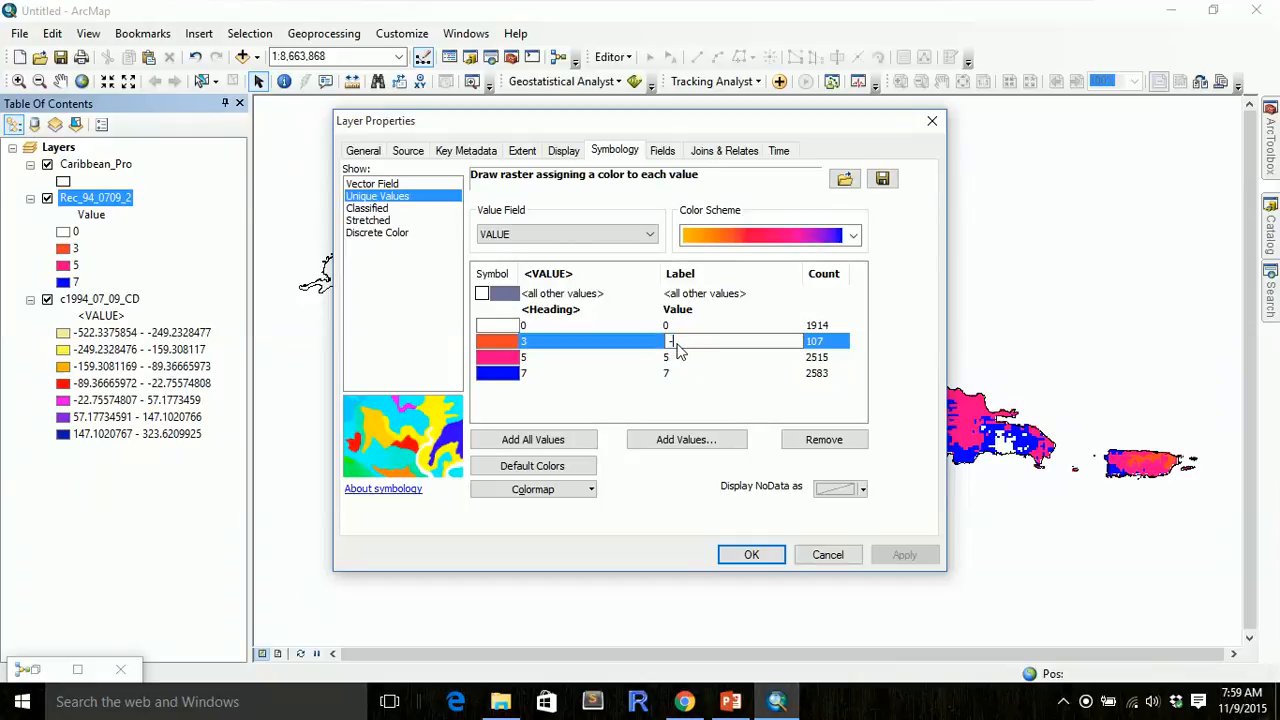
pyautogui.write('-500')
pyautogui.press('BackSpace')
pyautogui.press('BackSpace')
pyautogui.press('BackSpace')
pyautogui.write('or >')
pyautogui.press('Return')
# - Change the label of value 5 in the layer's symbology to "-299 - -100"
pyautogui.click(679, 362)
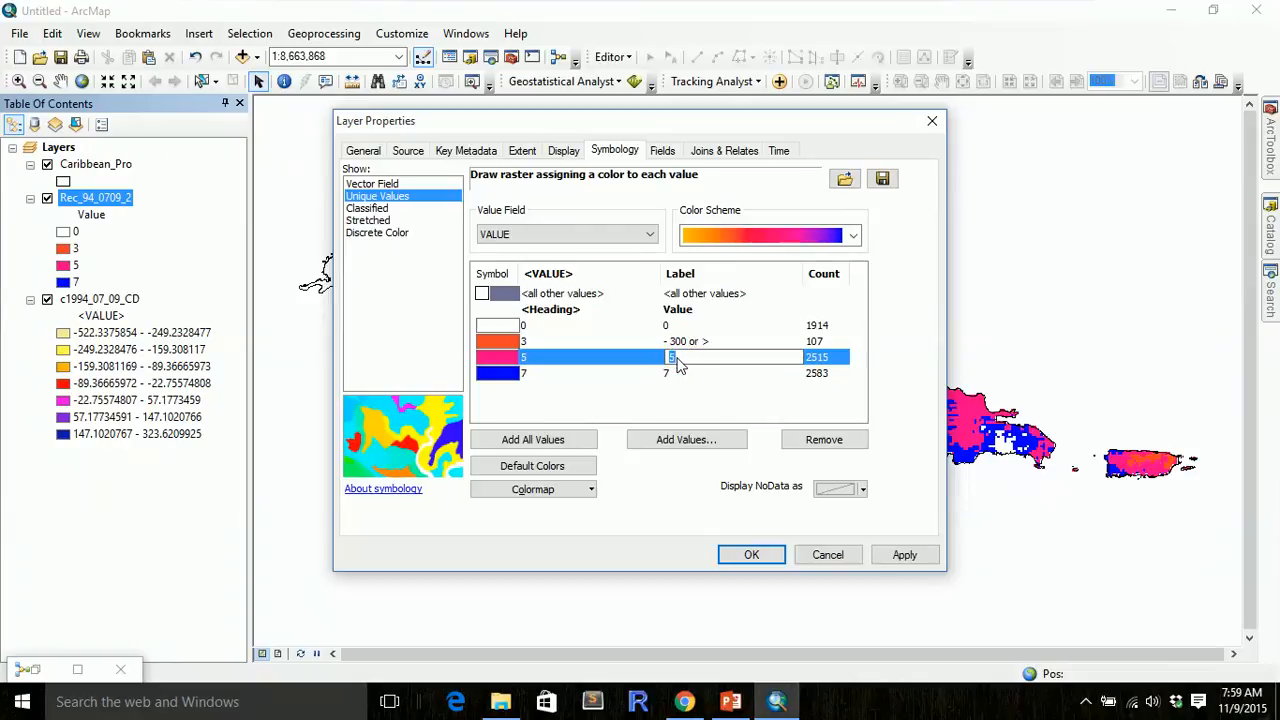
pyautogui.write('- 10')
pyautogui.press('BackSpace')
pyautogui.press('BackSpace')
pyautogui.write('399 - -100')
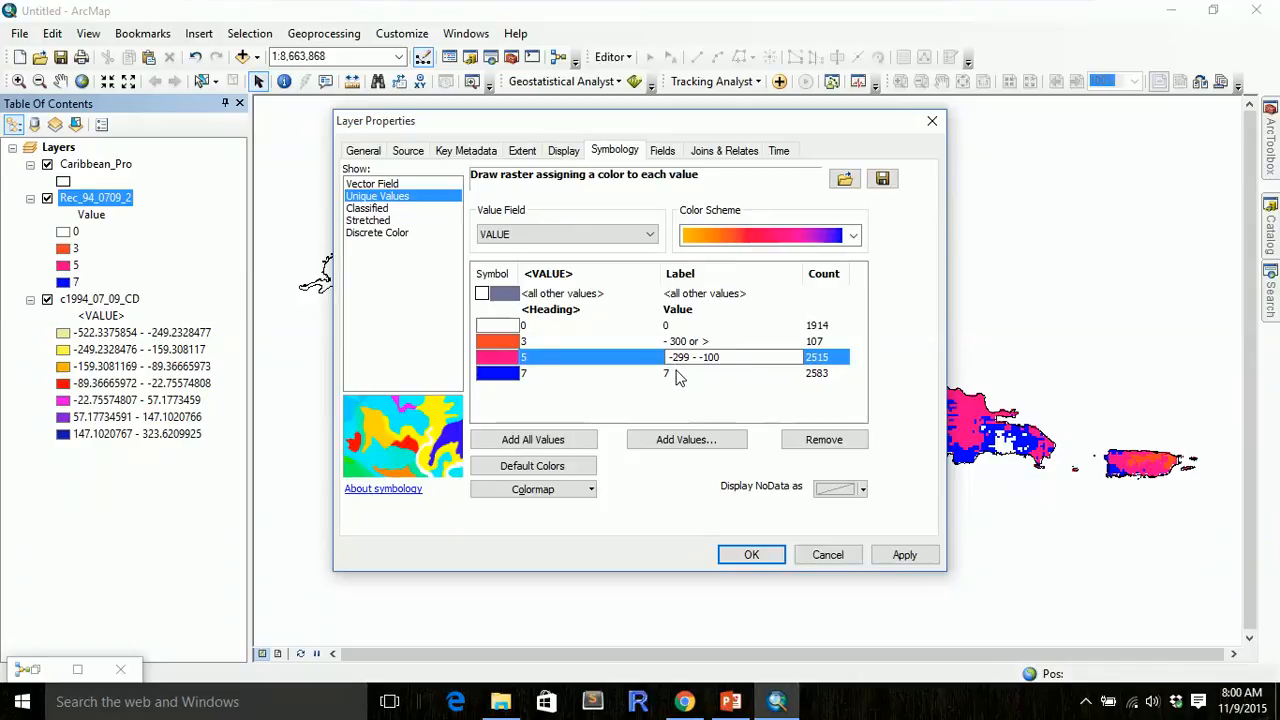
pyautogui.press('Return')
# - Change the label of value 7 to "-99 - 0" and apply the new symbology labels to the layer
pyautogui.click(676, 375)
pyautogui.click(676, 375)
pyautogui.write('-99')
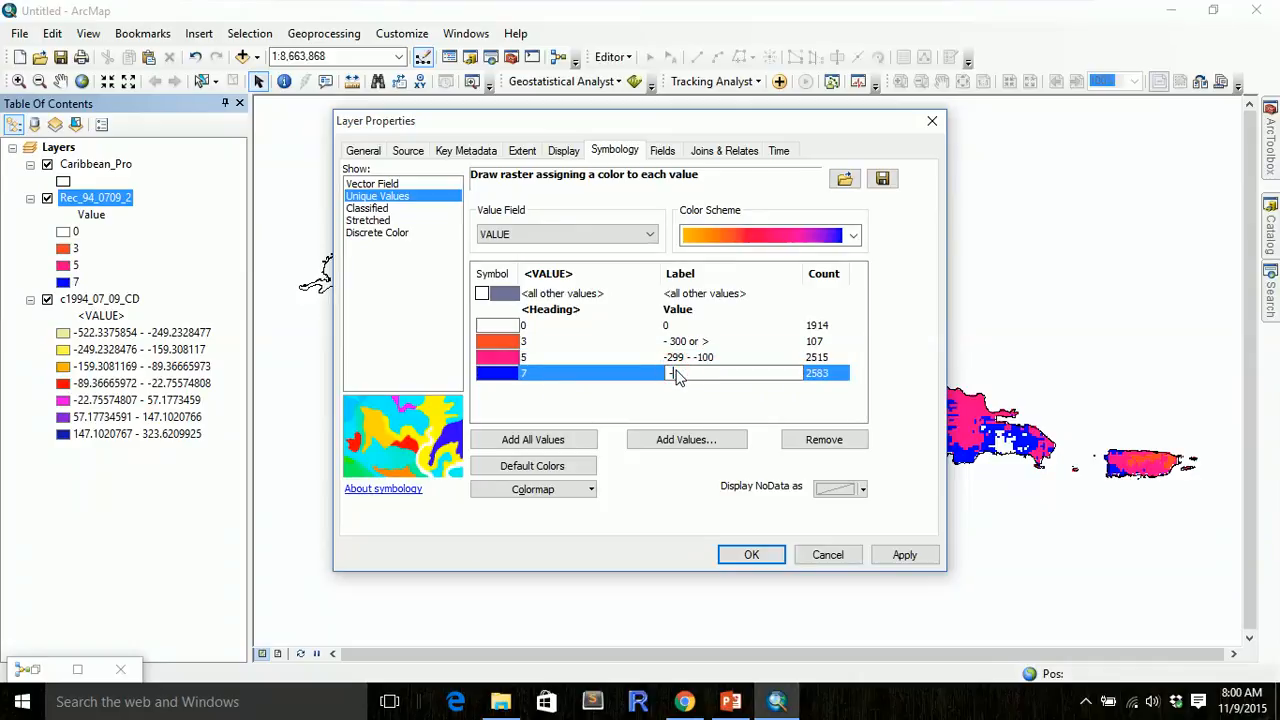
pyautogui.write(' -m')
pyautogui.press('BackSpace')
pyautogui.write('0')
pyautogui.click(770, 556)
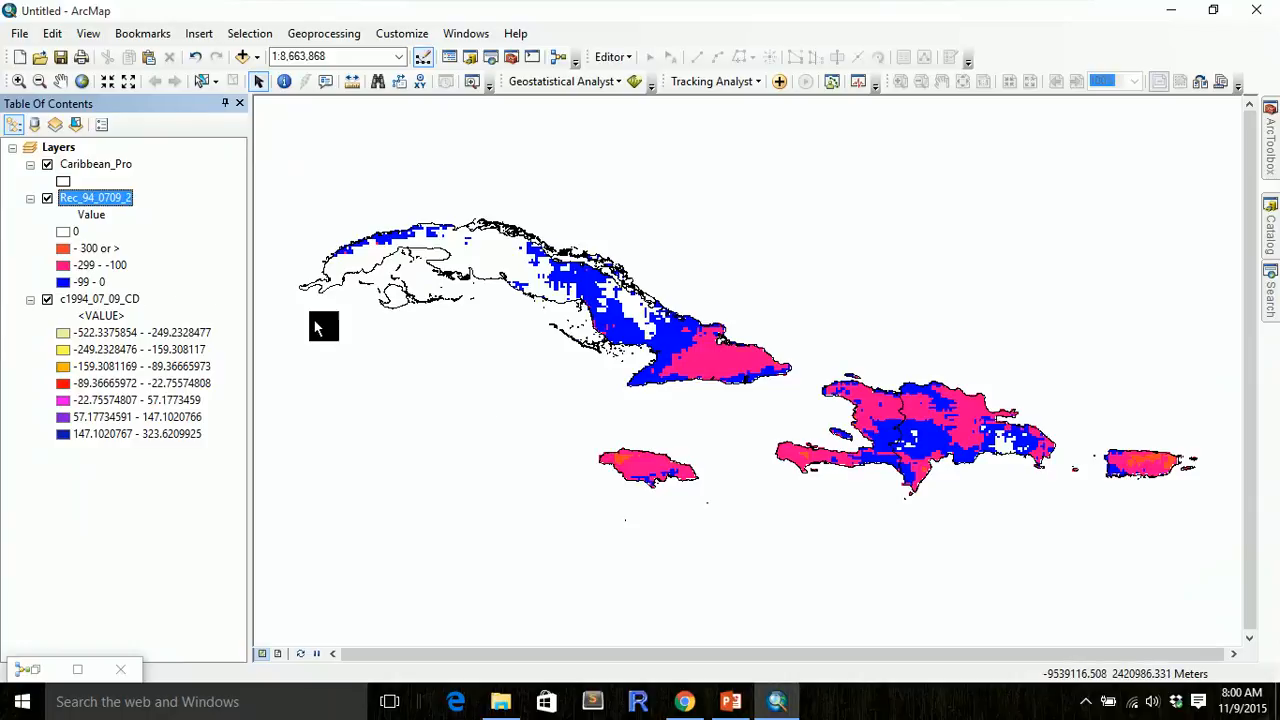
# - Remove the original c1994_07_09_CD raster layer from the map
pyautogui.click(90, 299)
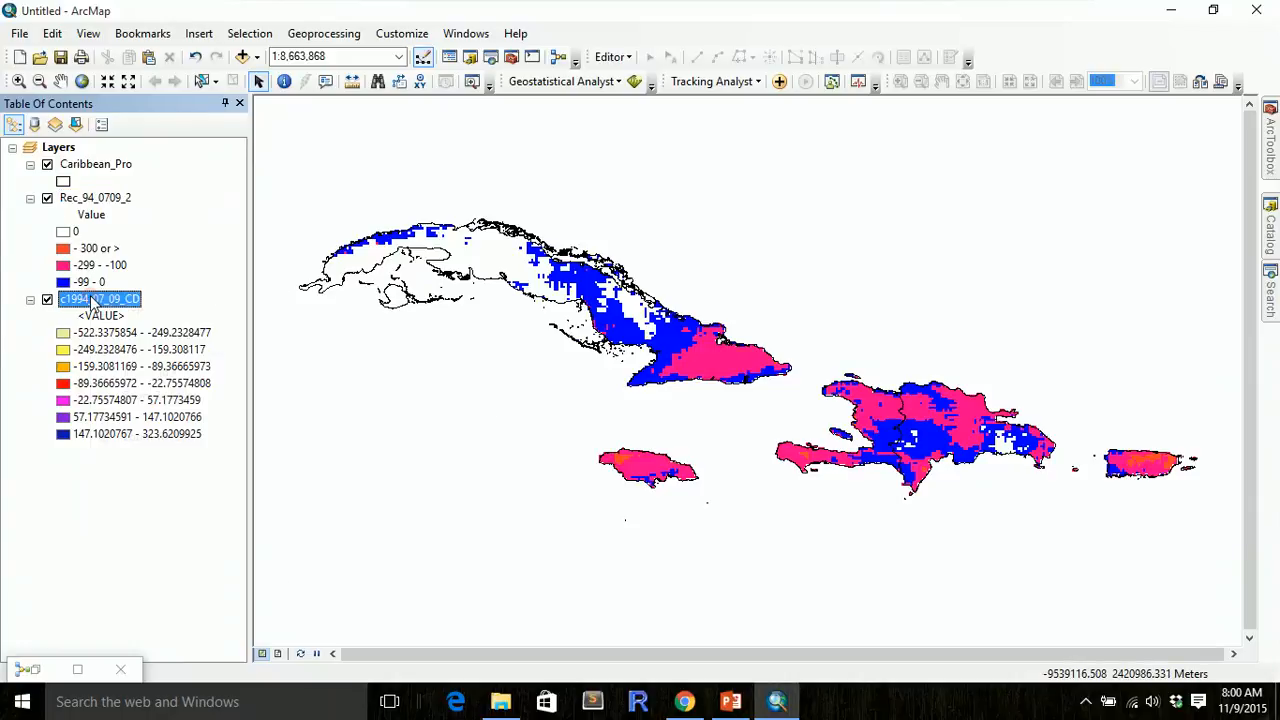
pyautogui.rightClick(91, 300)
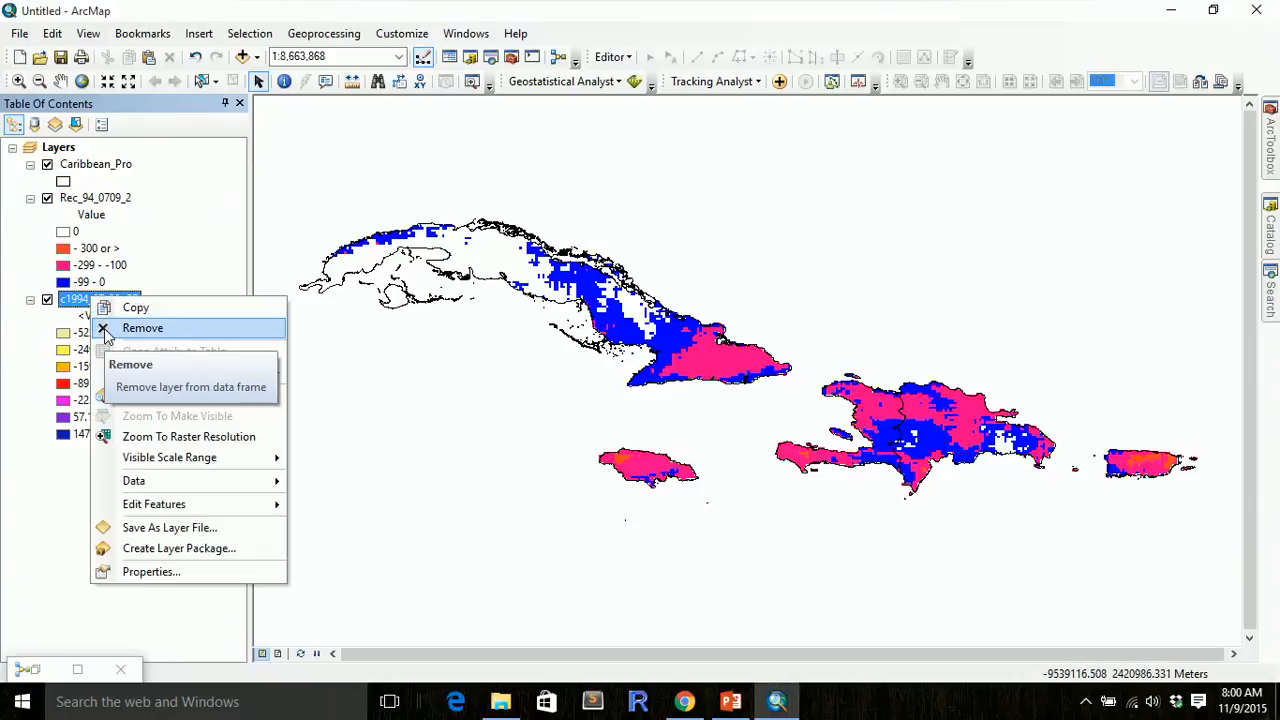
pyautogui.click(95, 328)
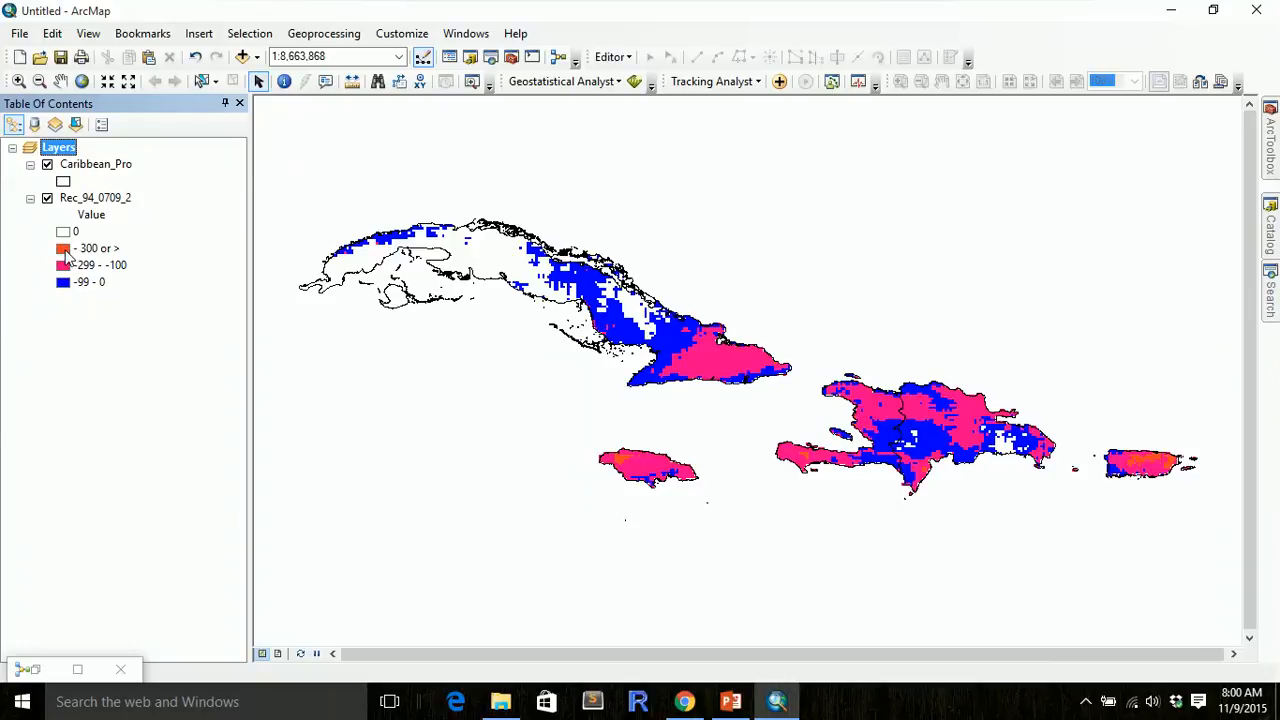
# - Examine the drought classes over Puerto Rico and Jamaica up close, and return to the full map extent
pyautogui.click(15, 84)
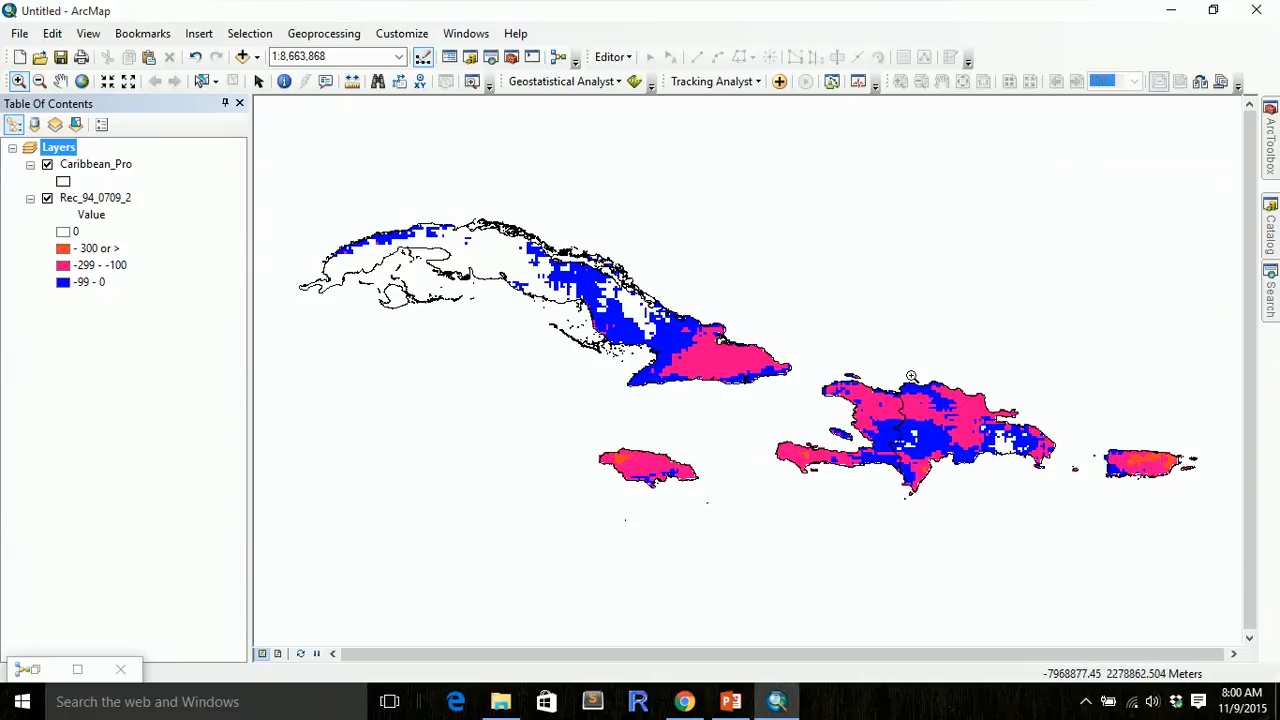
pyautogui.moveTo(1006, 385); pyautogui.dragTo(1240, 544)
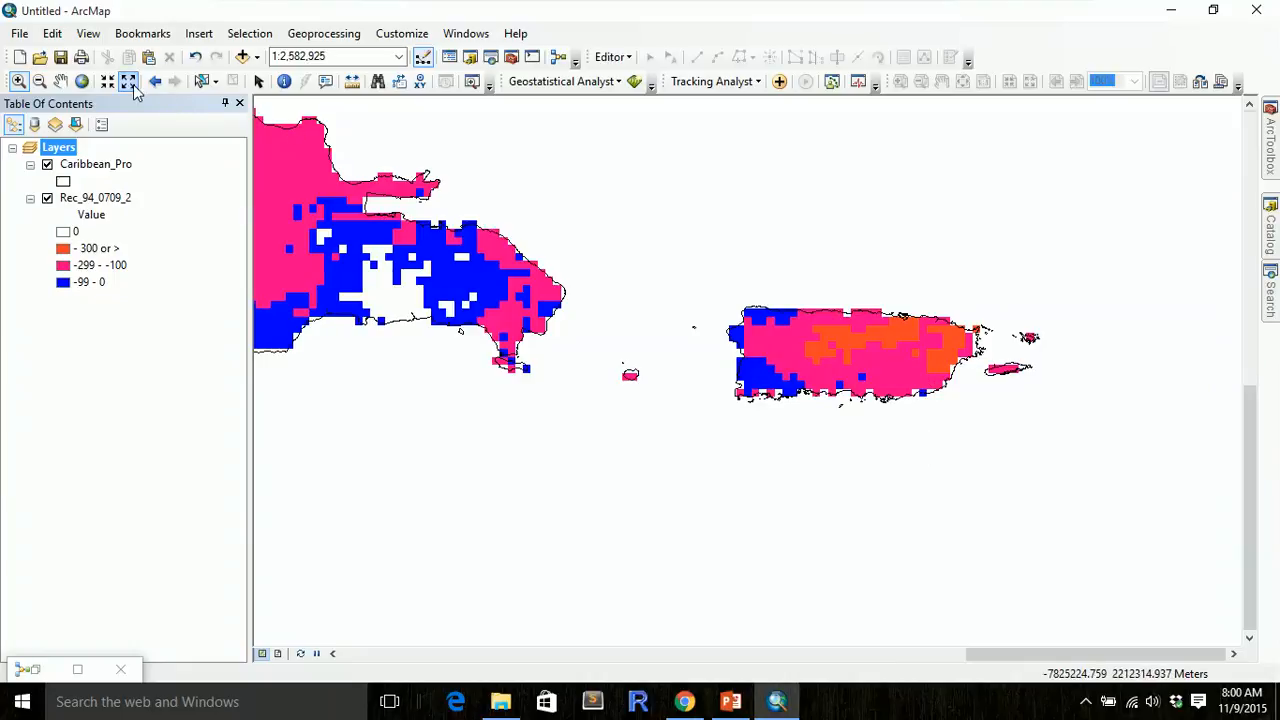
pyautogui.click(82, 81)
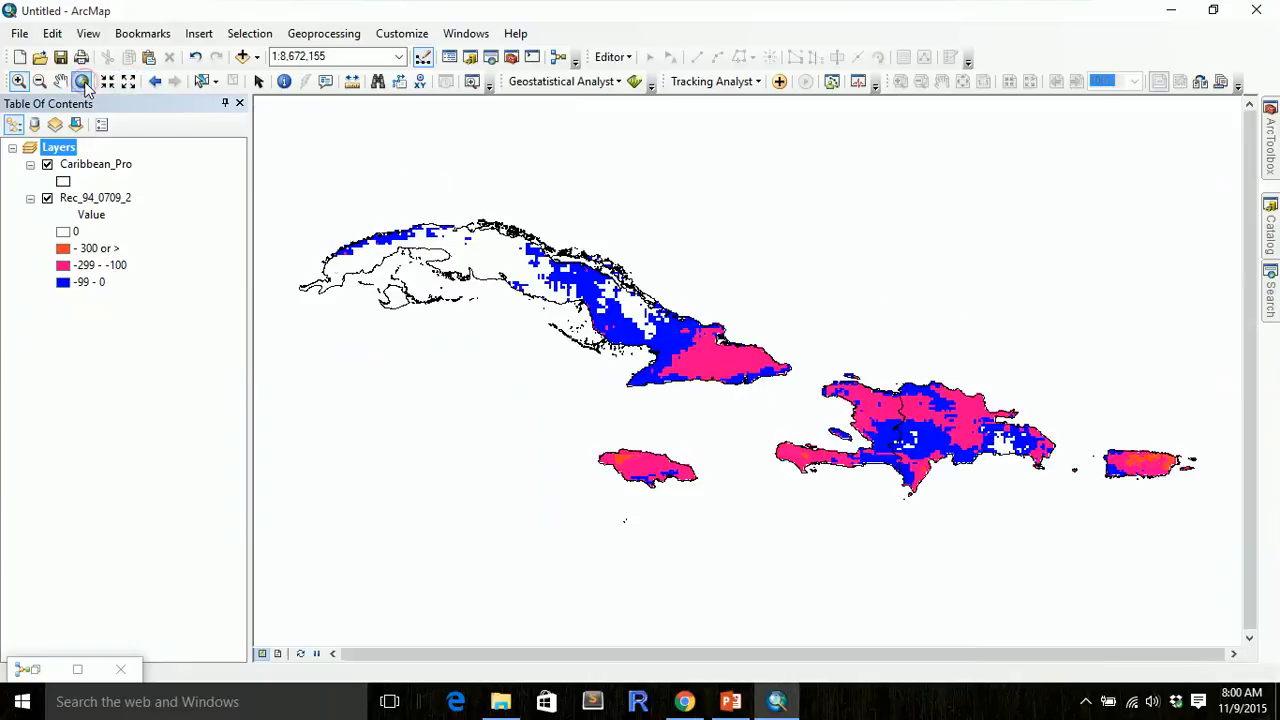
pyautogui.moveTo(591, 446); pyautogui.dragTo(661, 471)
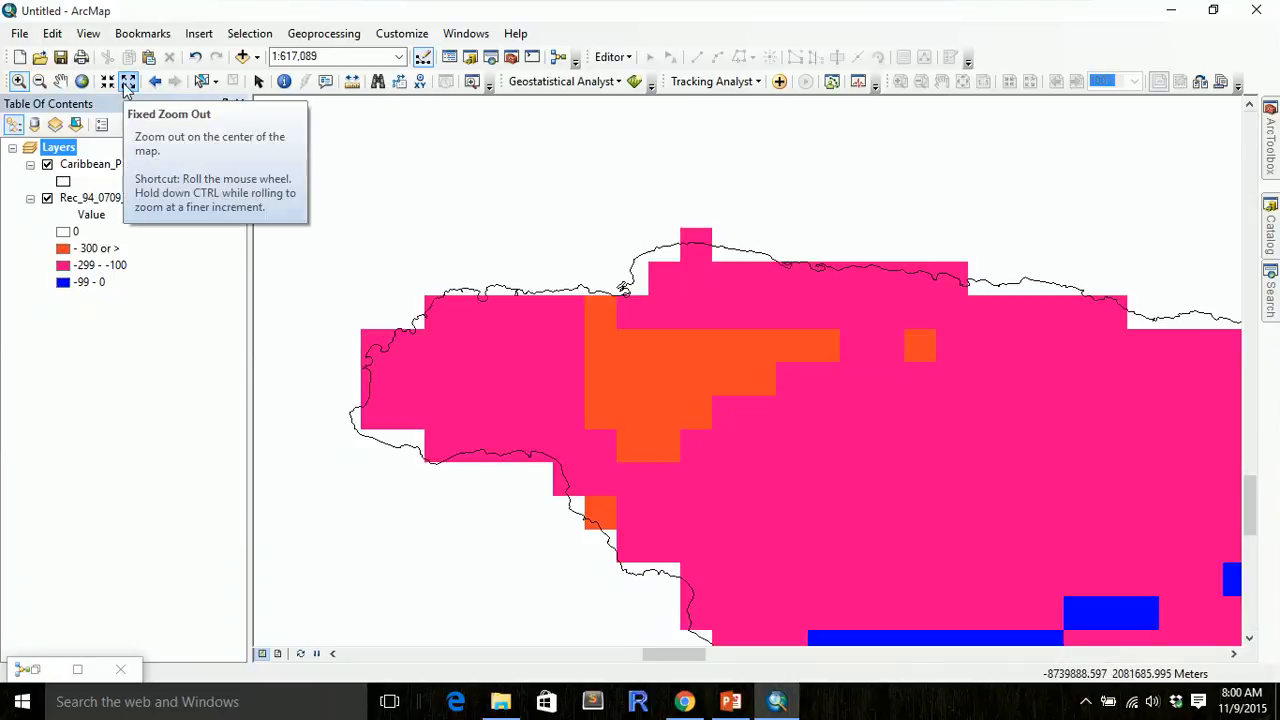
pyautogui.click(128, 82)
pyautogui.click(128, 82)
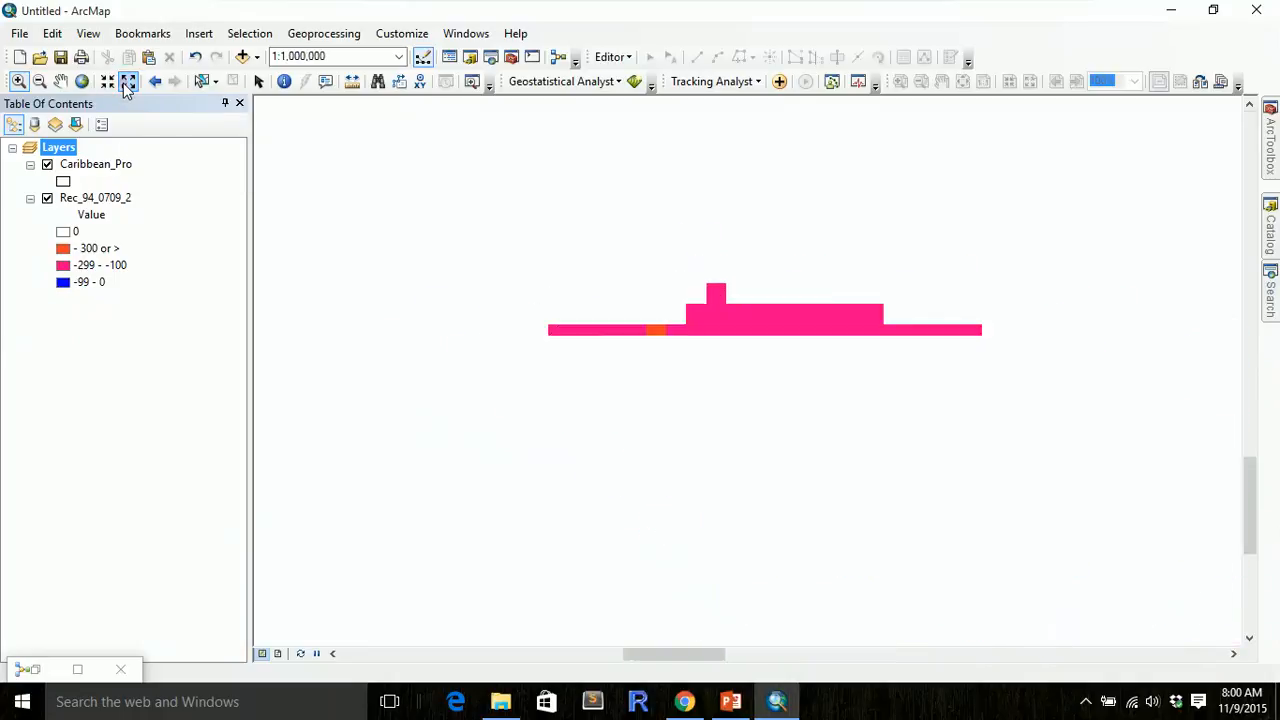
pyautogui.click(128, 82)
pyautogui.click(128, 82)
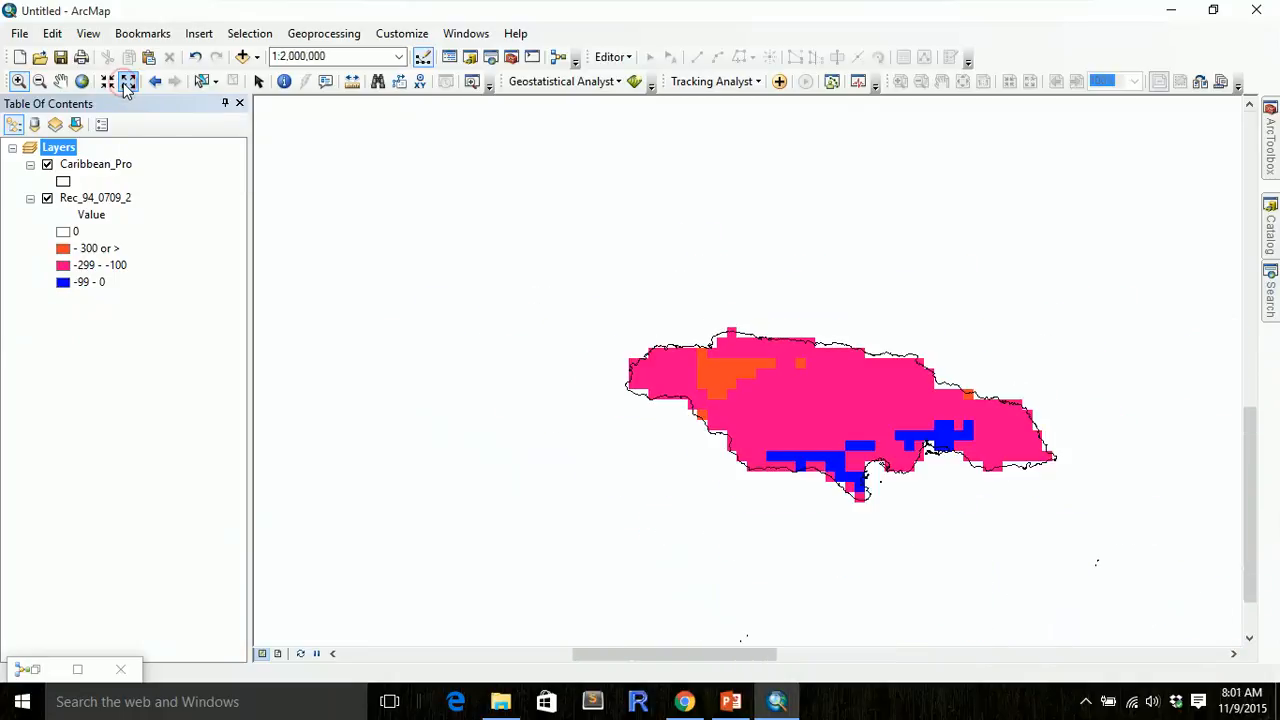
pyautogui.click(128, 82)
pyautogui.click(128, 82)
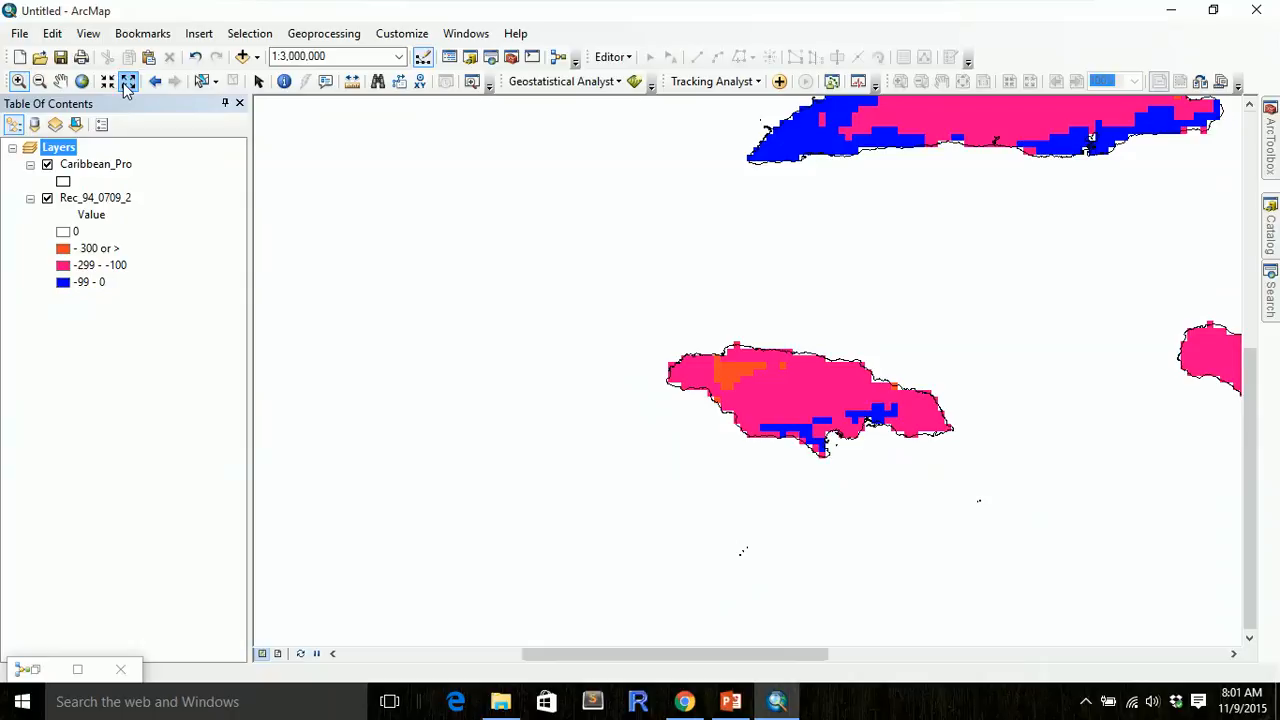
pyautogui.click(82, 82)
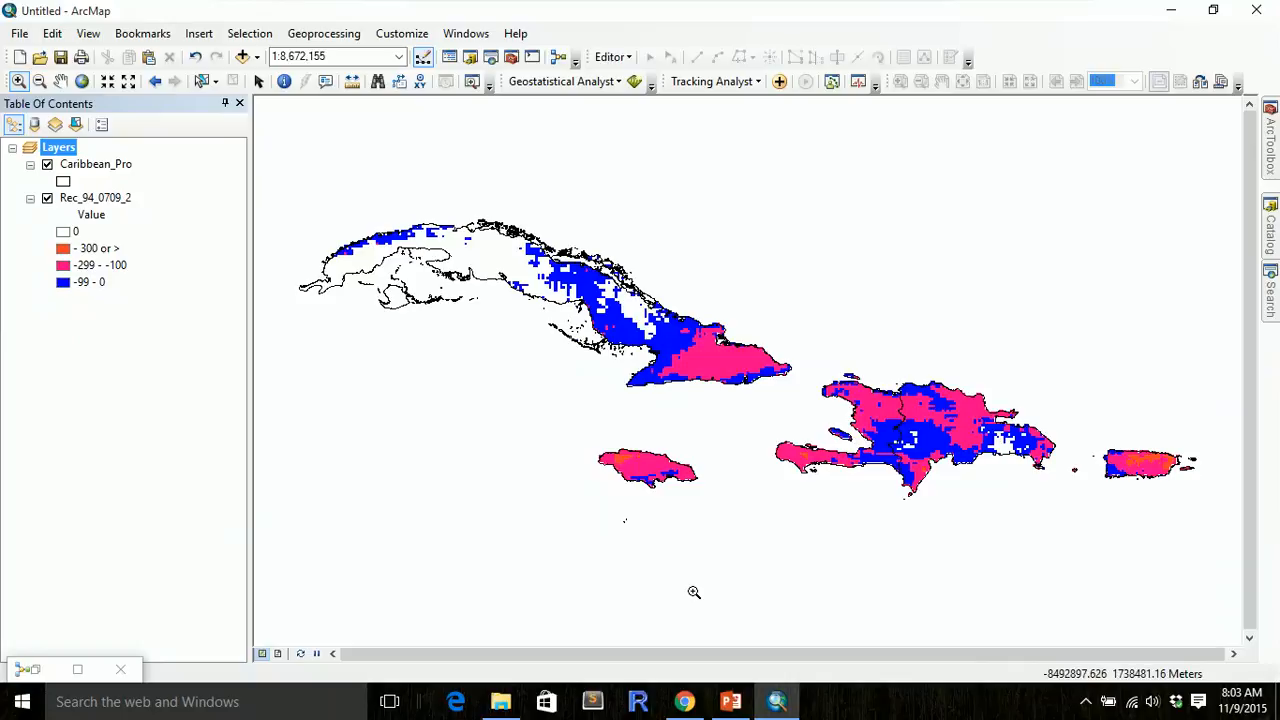
pyautogui.click(1087, 703)
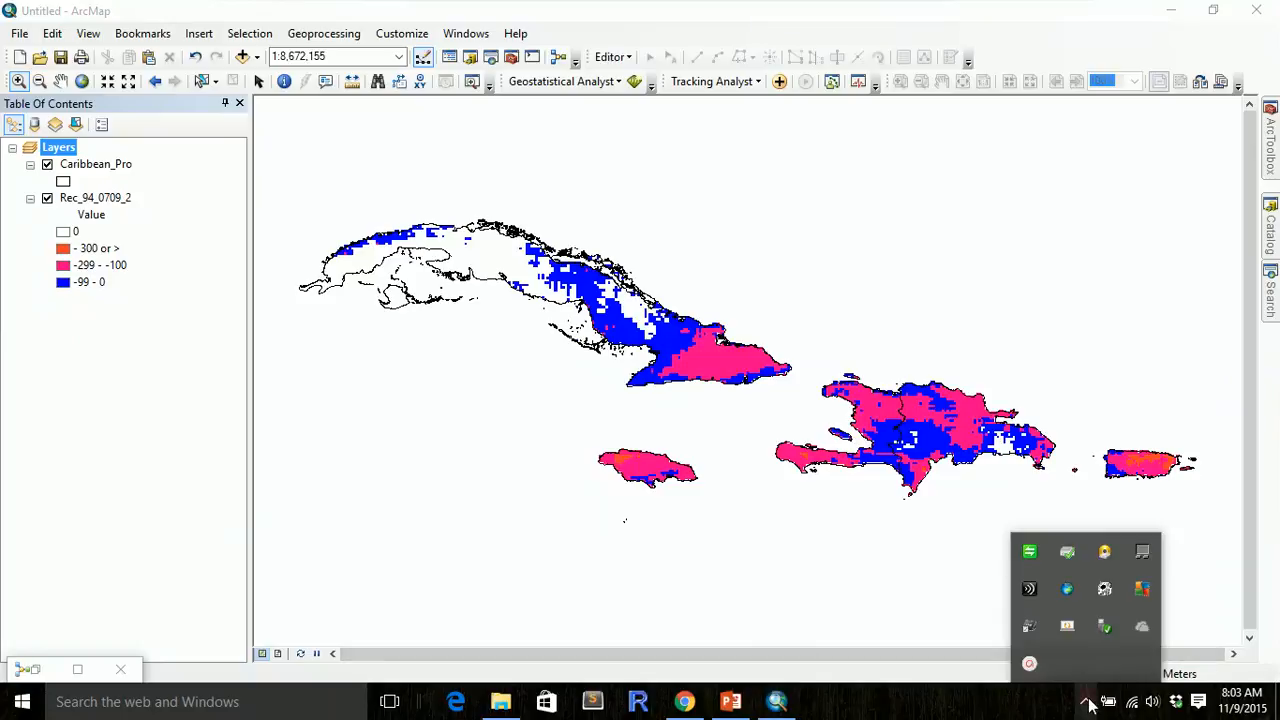